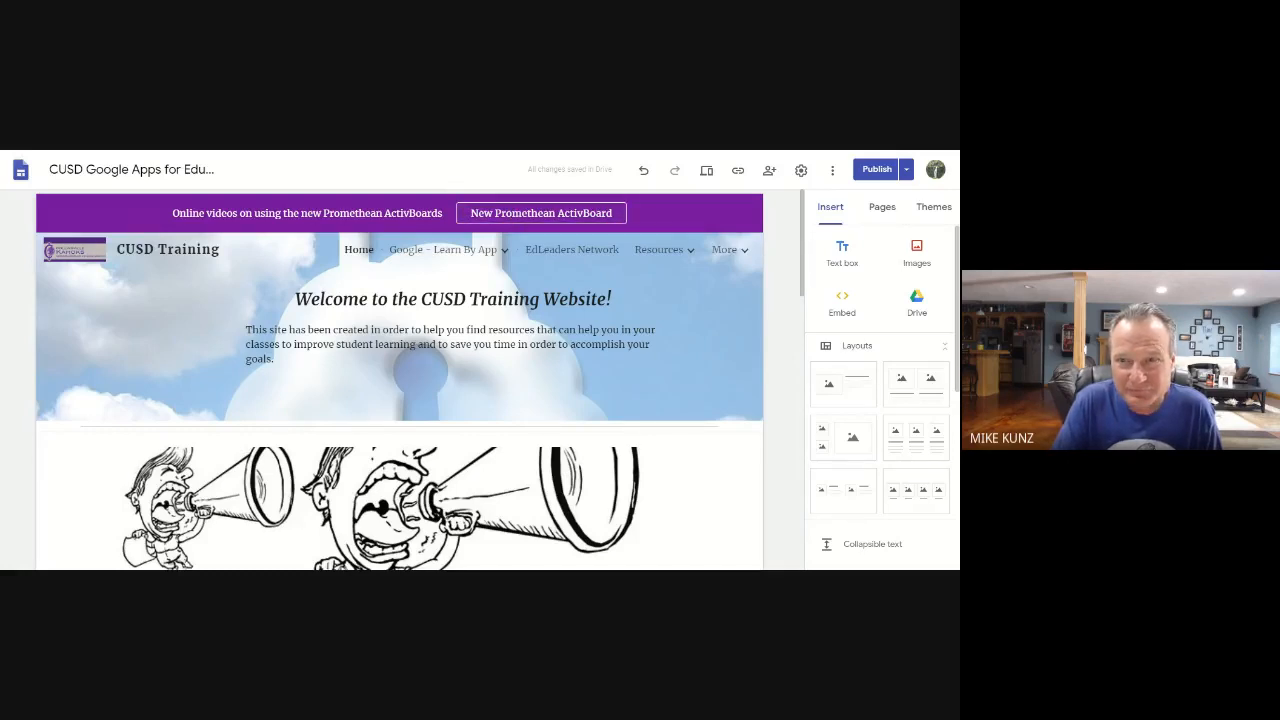
Open the document linked from the New Promethean ActivBoard announcement banner and take it out of the trash
left_click(541, 213)
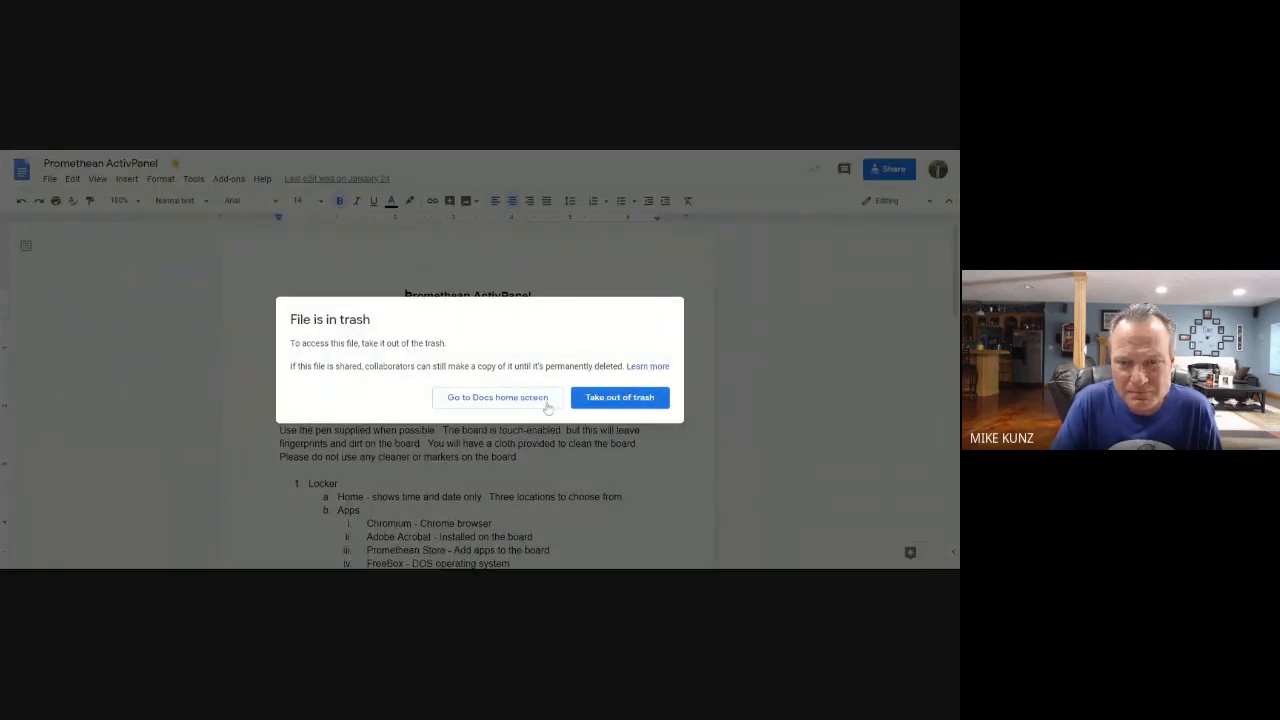
left_click(587, 397)
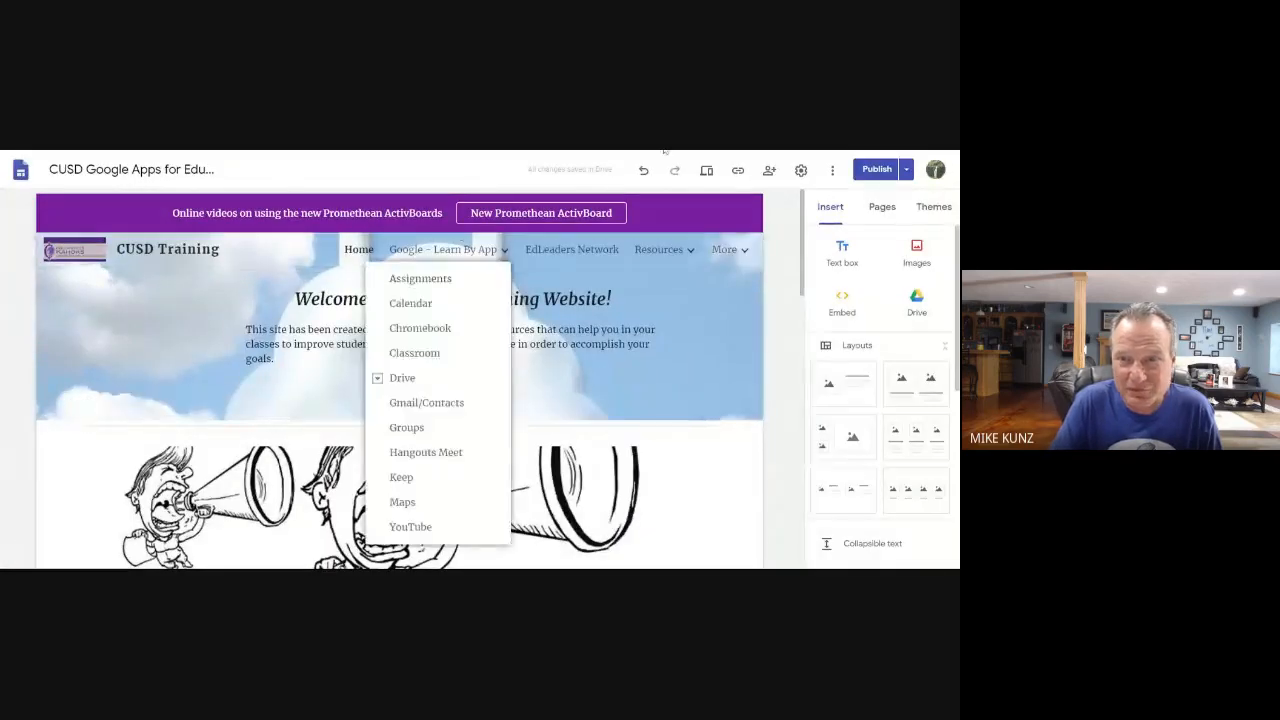
Browse the gallery of ready-made images offered for changing the home page's header image
mouse_move(72, 256)
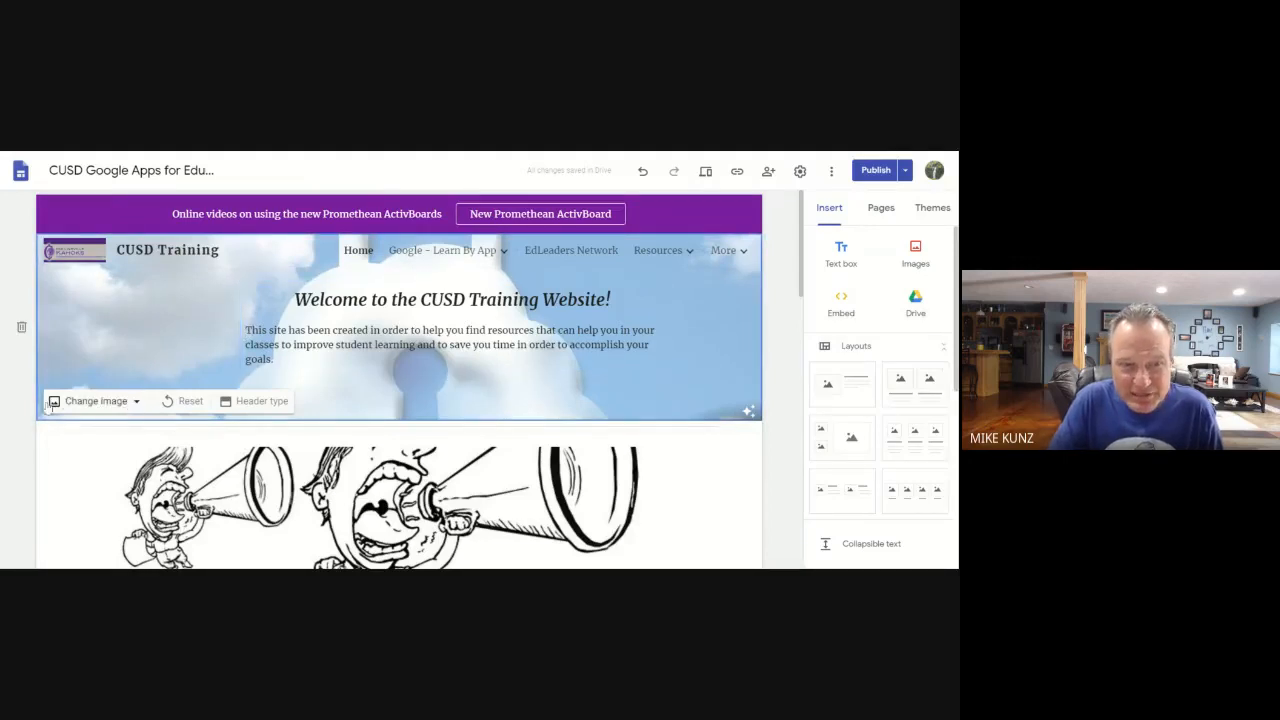
left_click(95, 401)
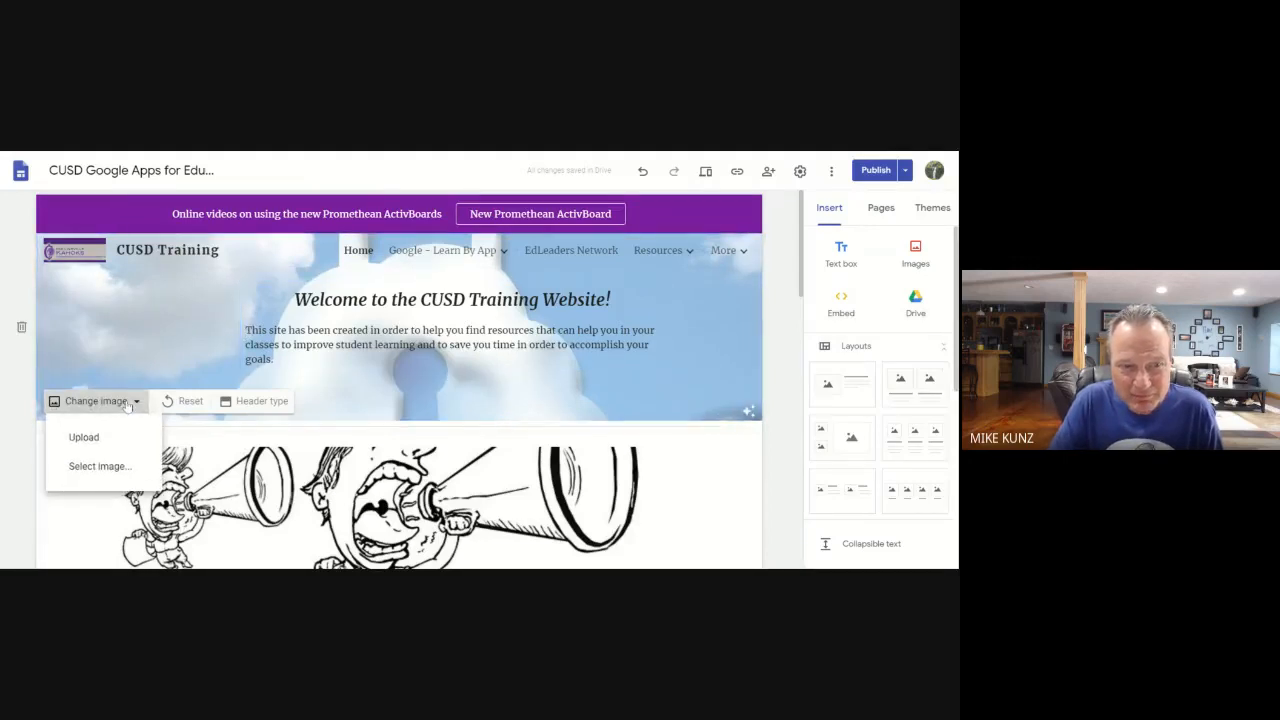
left_click(84, 438)
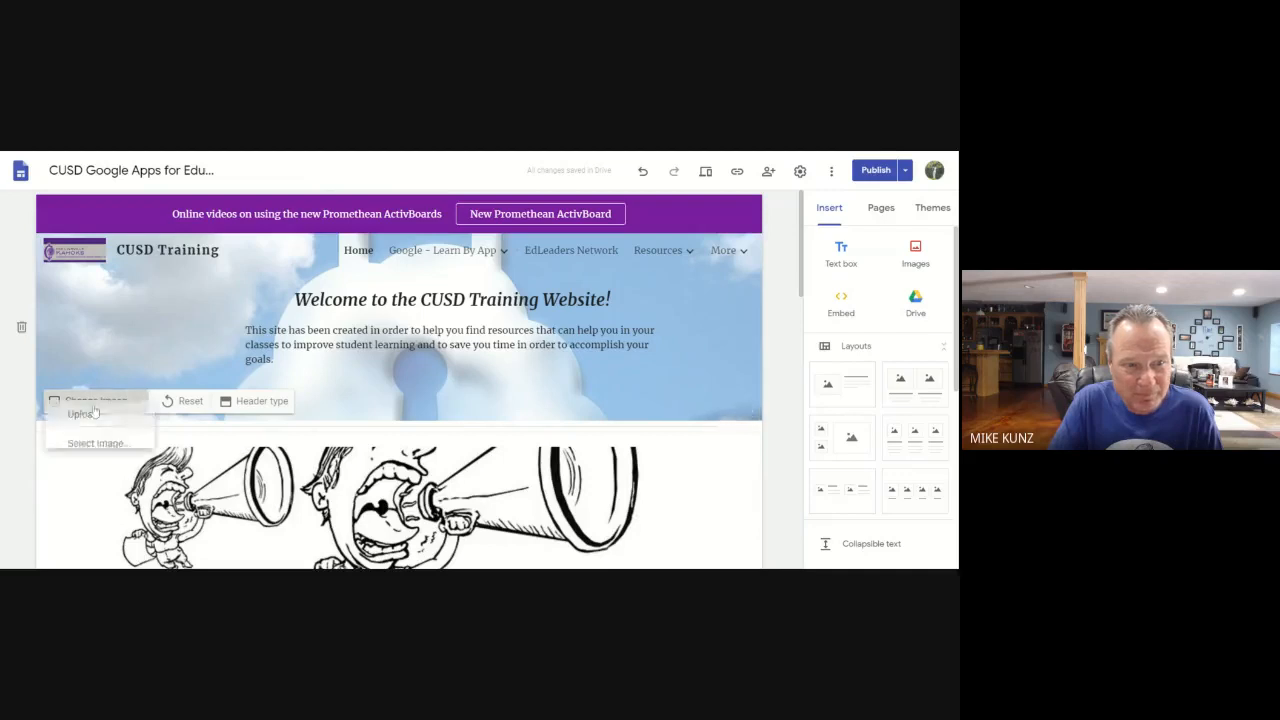
left_click(93, 405)
left_click(94, 476)
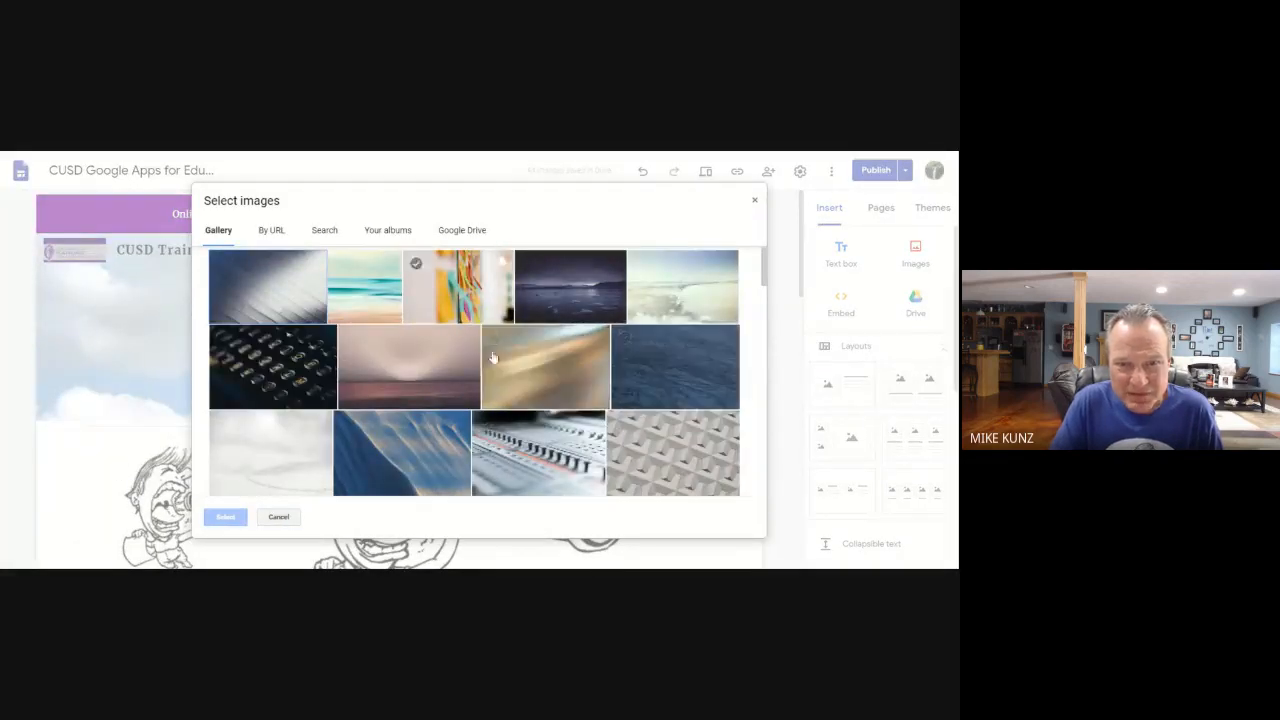
scroll(493, 385, "down", 3)
scroll(493, 385, "down", 5)
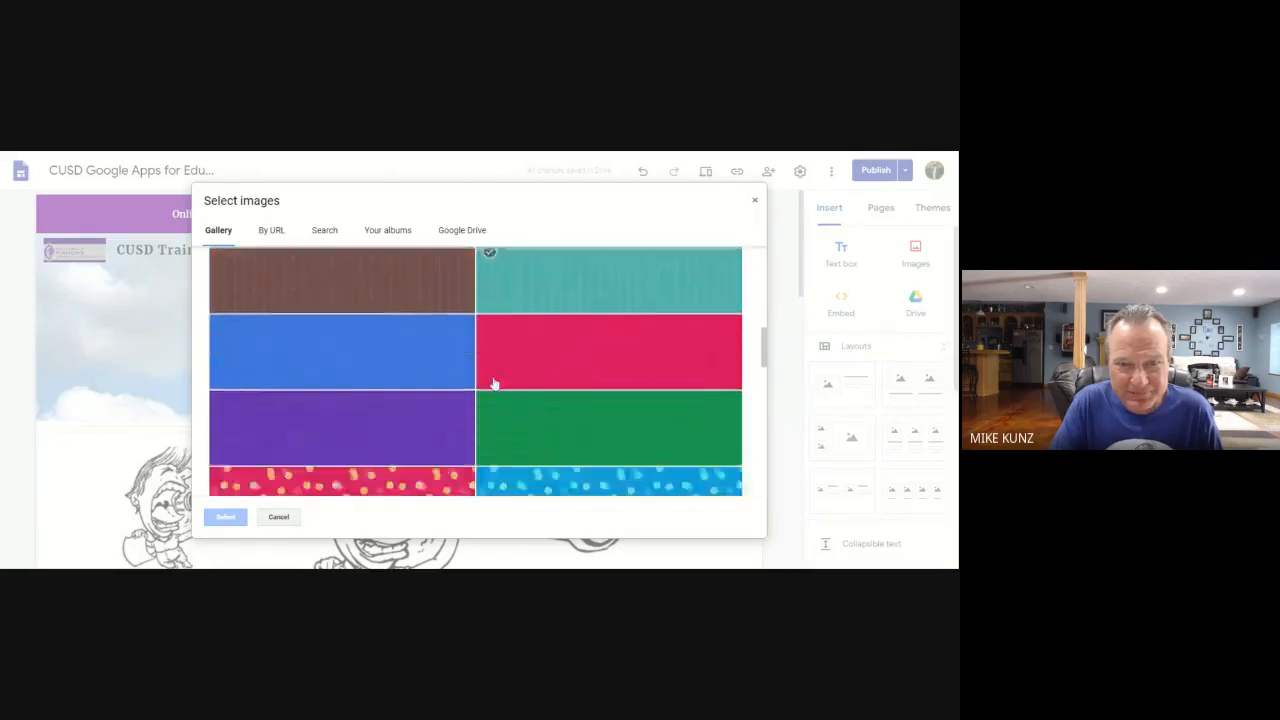
scroll(493, 385, "up", 4)
scroll(493, 385, "up", 5)
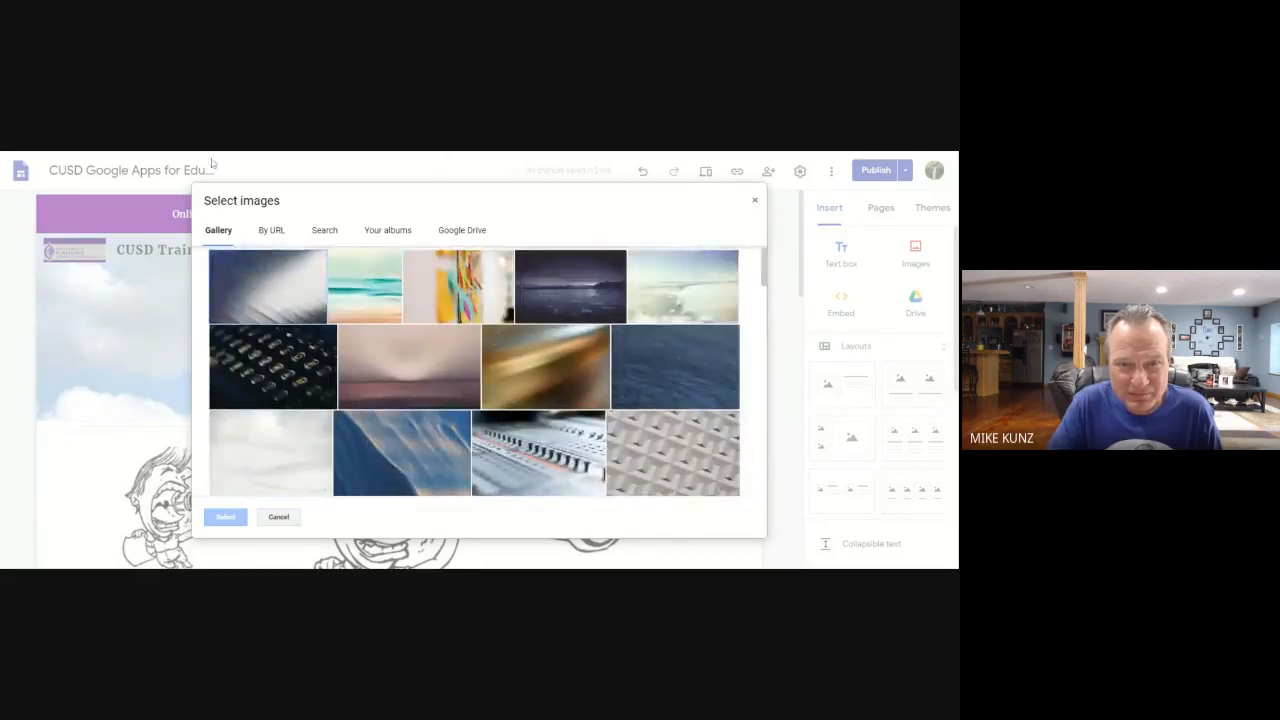
Review the By URL, Search, Your albums and Google Drive image sources for the header, and cancel the image selection
left_click(268, 233)
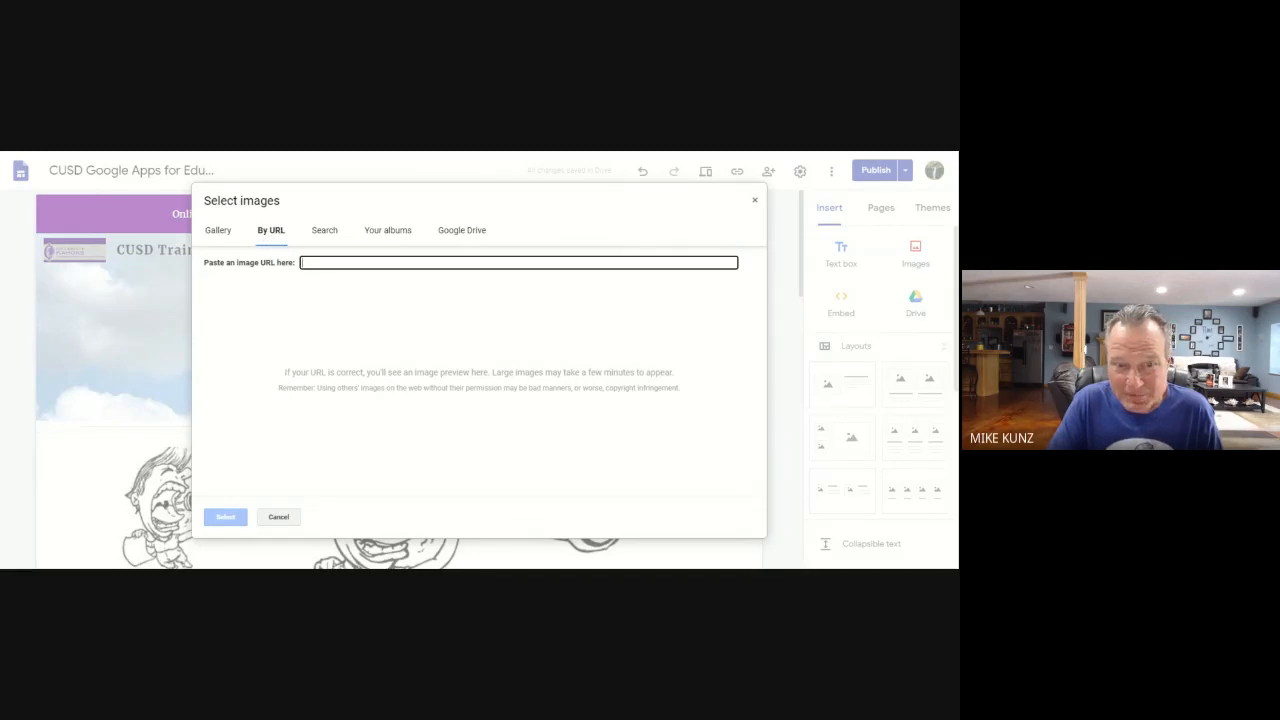
left_click(320, 236)
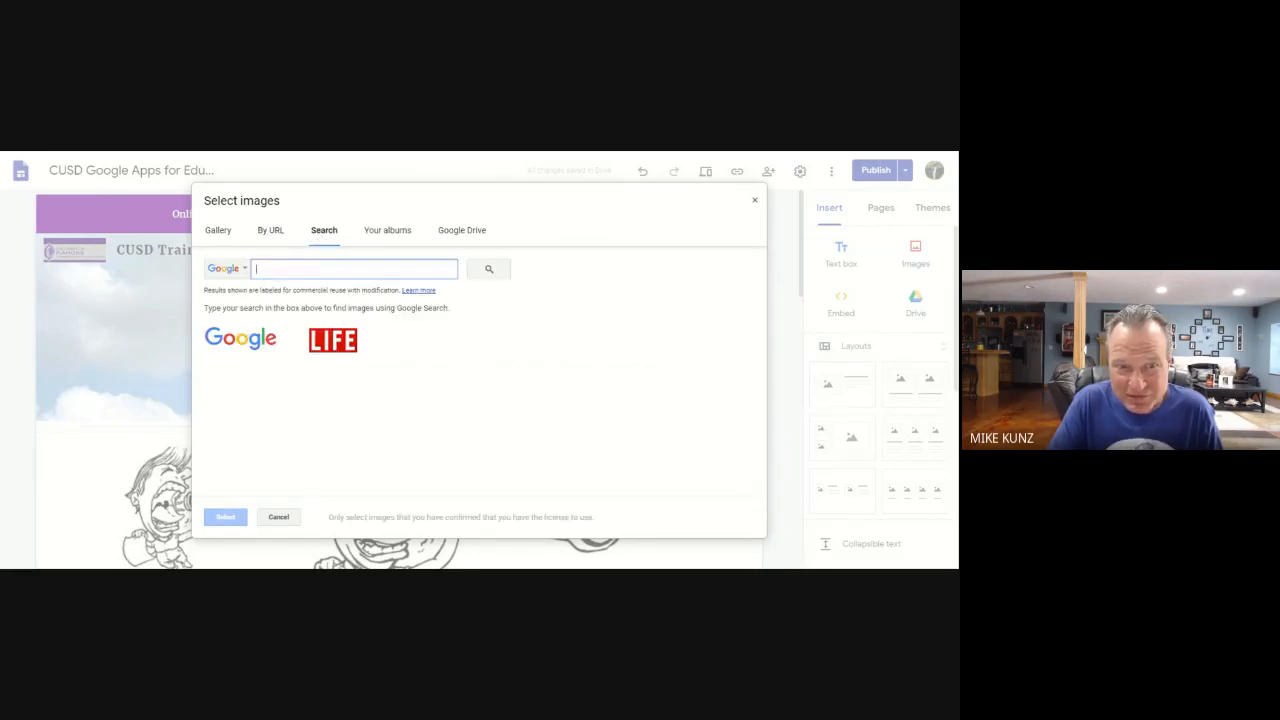
left_click(397, 232)
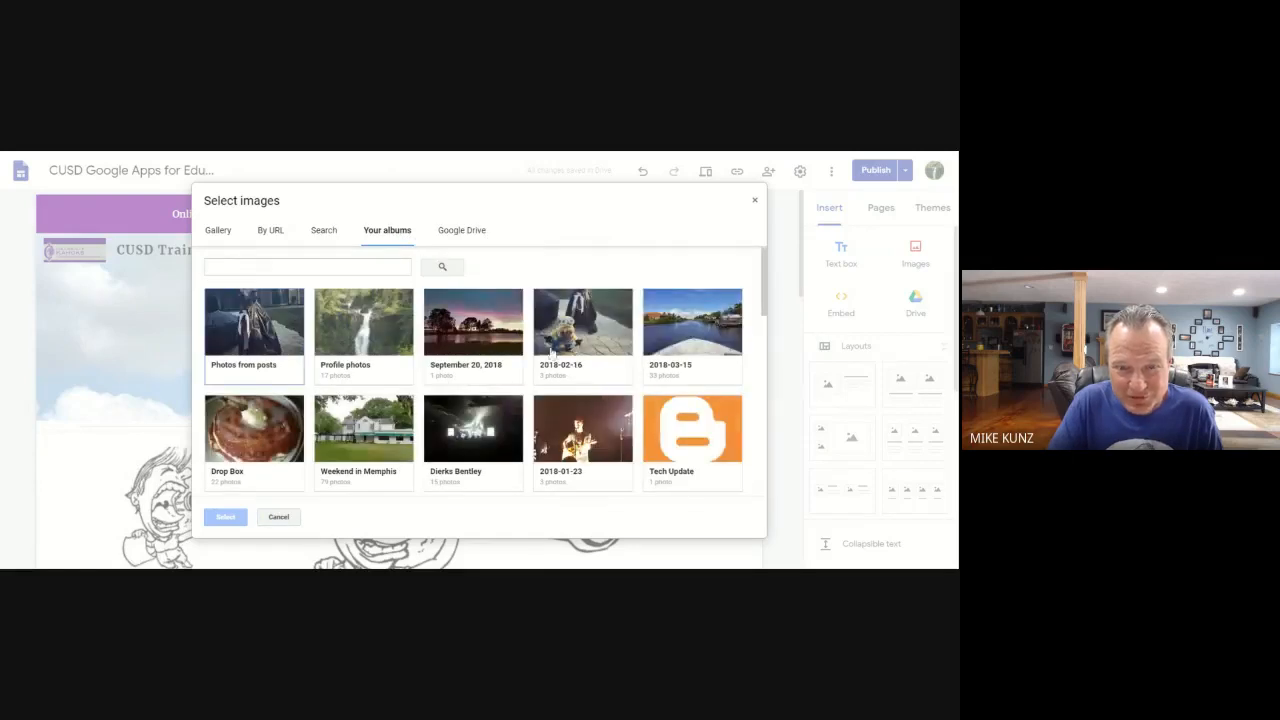
left_click(464, 233)
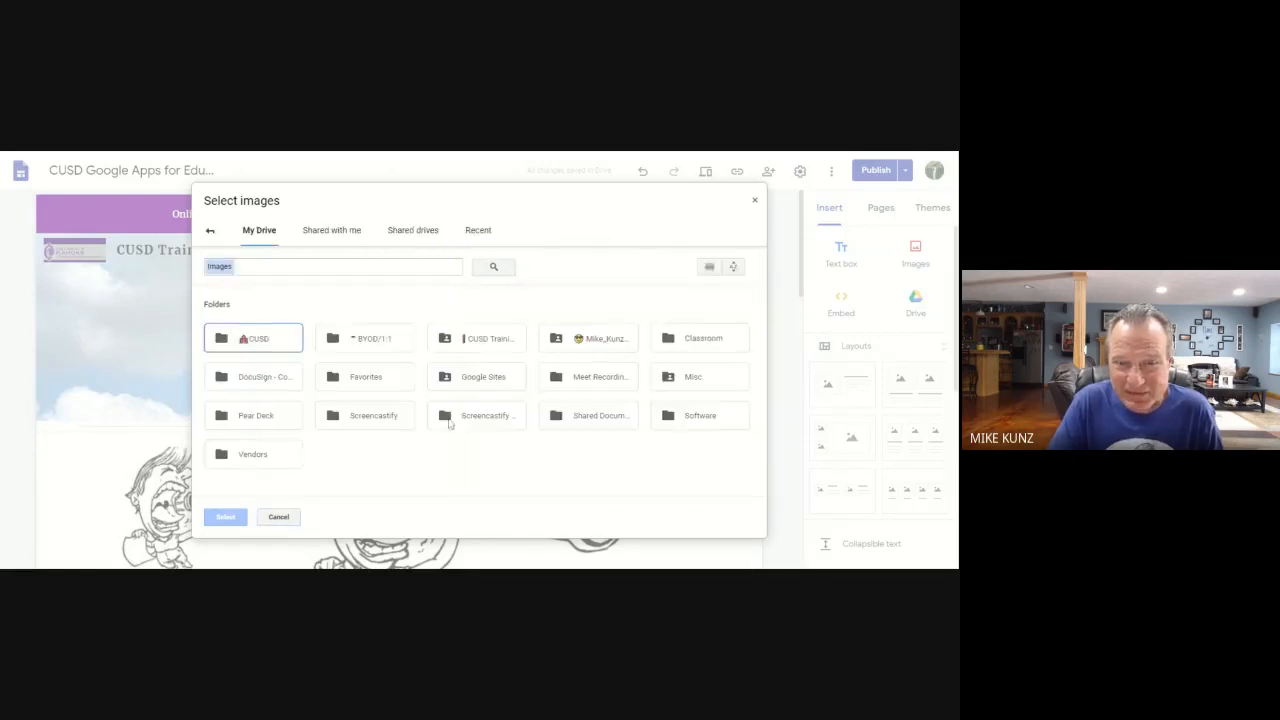
left_click(278, 516)
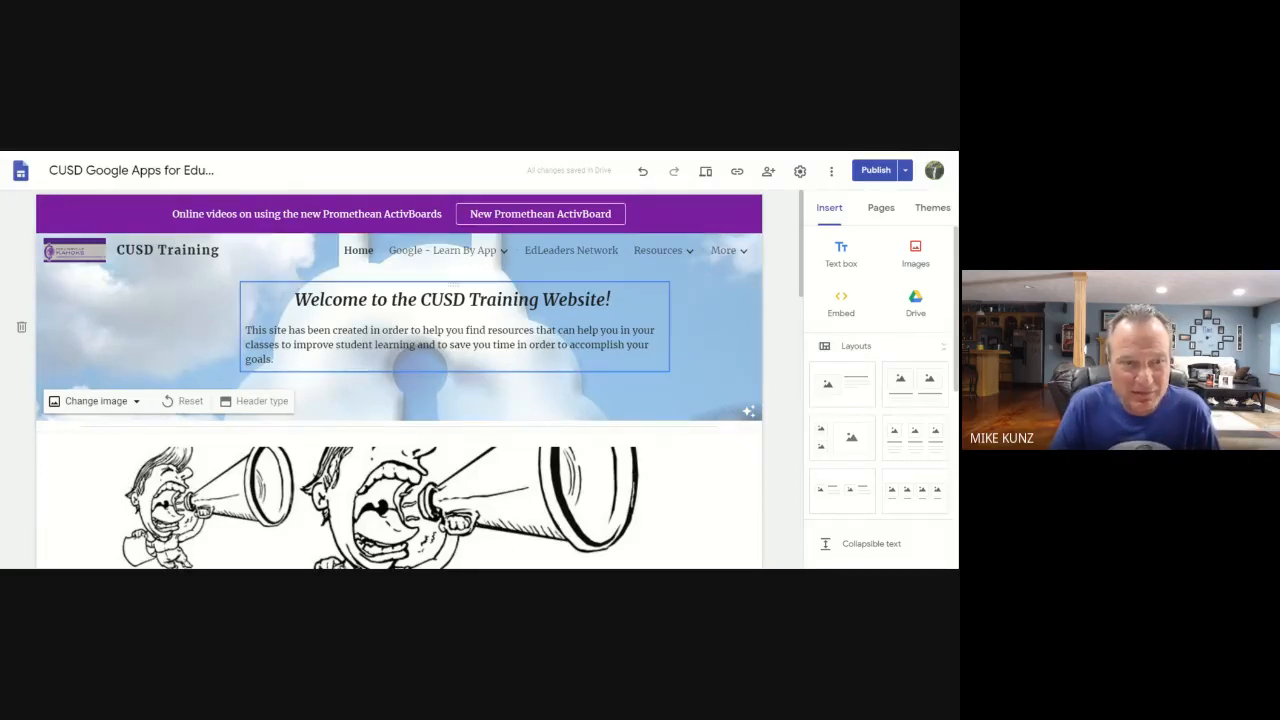
Examine the home page's content from the header and site navigation through the Shout-Out and training links to the Connected Educator Resources guide
scroll(543, 257, "down", 3)
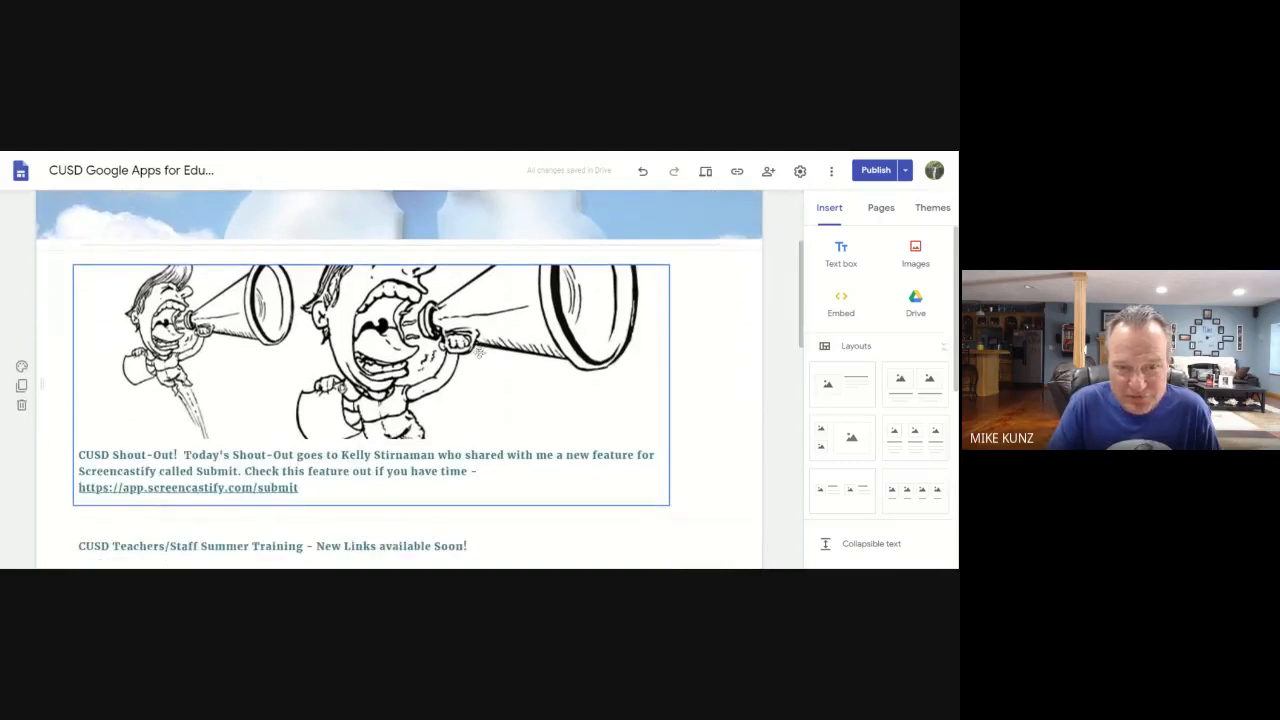
scroll(478, 345, "down", 2)
scroll(477, 283, "up", 1)
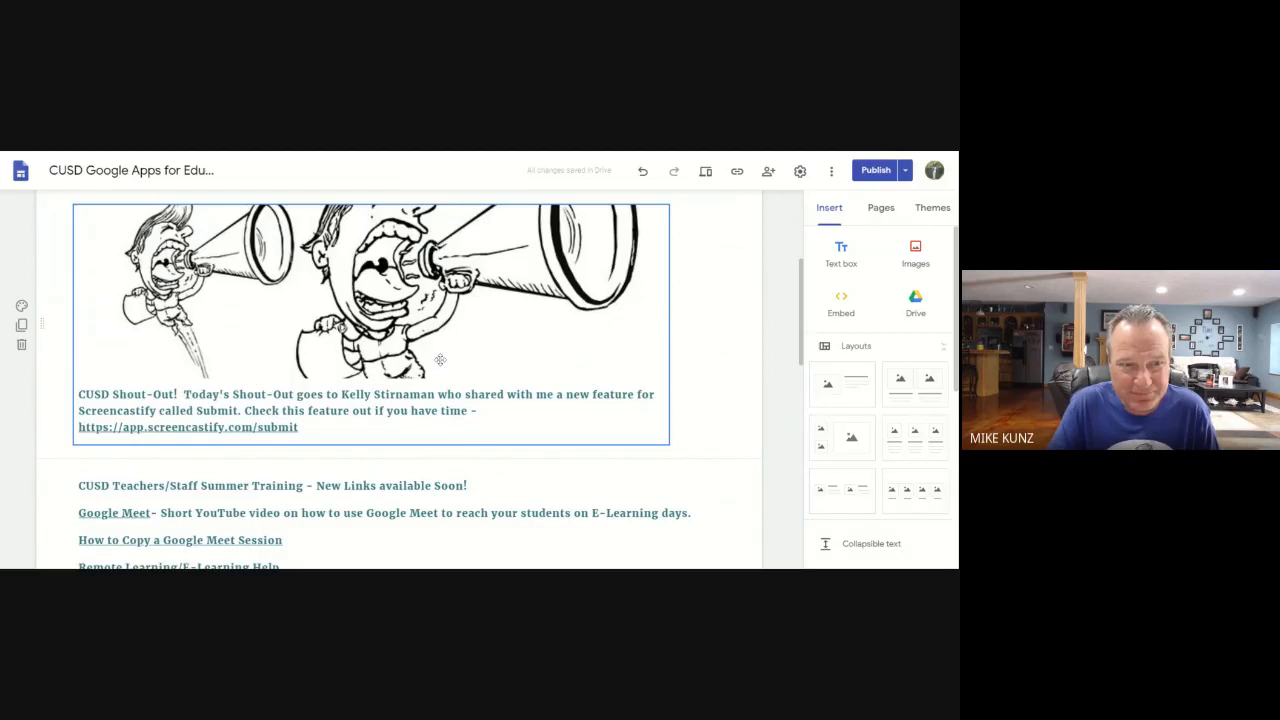
scroll(440, 359, "down", 1)
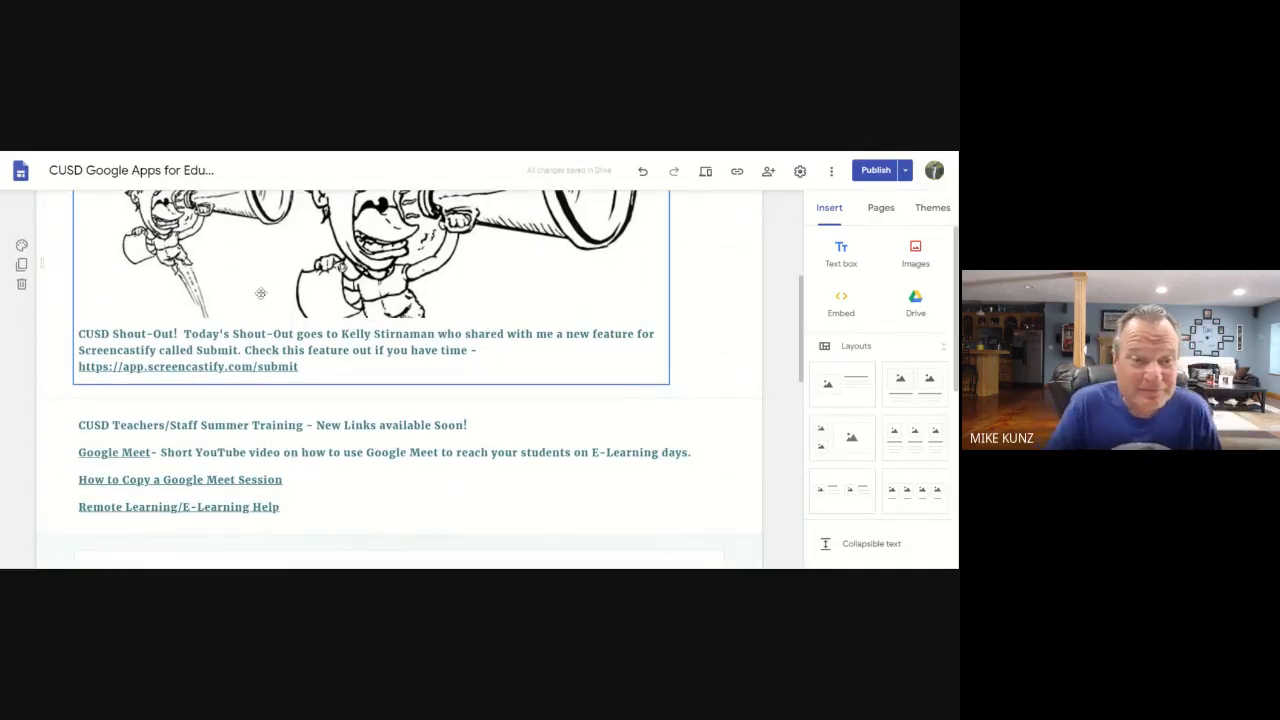
scroll(455, 256, "up", 1)
scroll(455, 256, "up", 1)
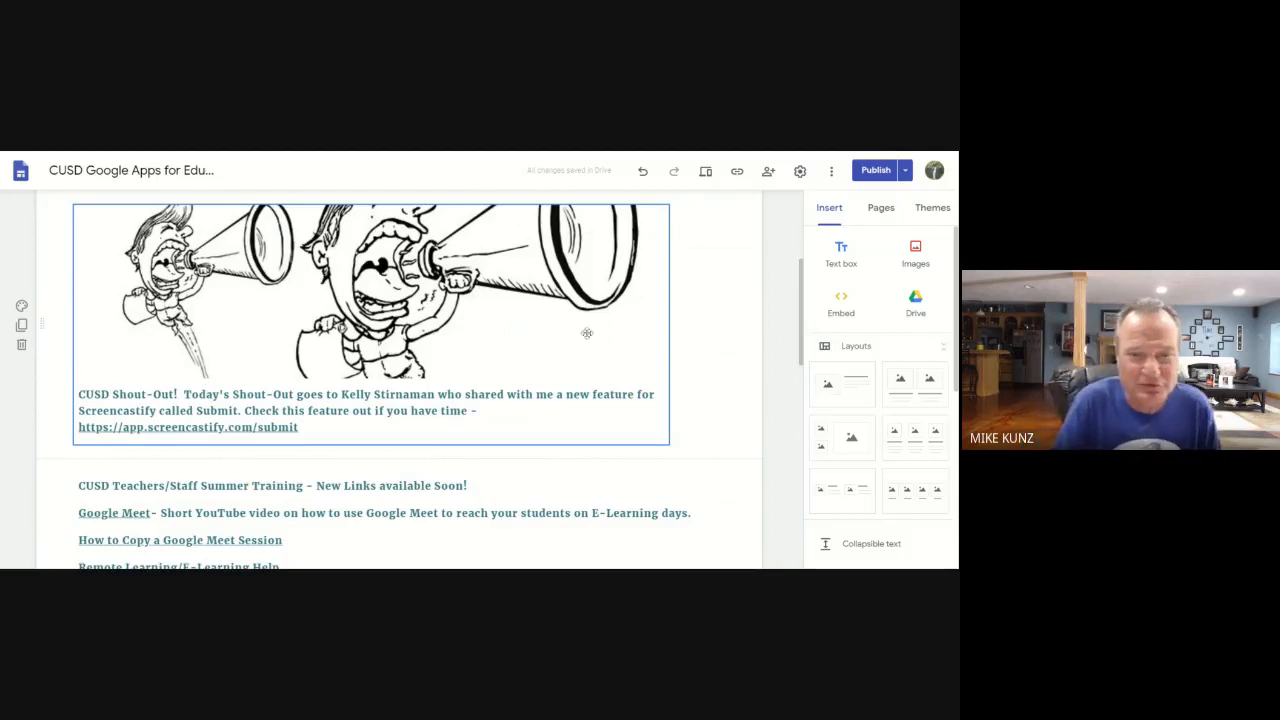
scroll(509, 317, "down", 3)
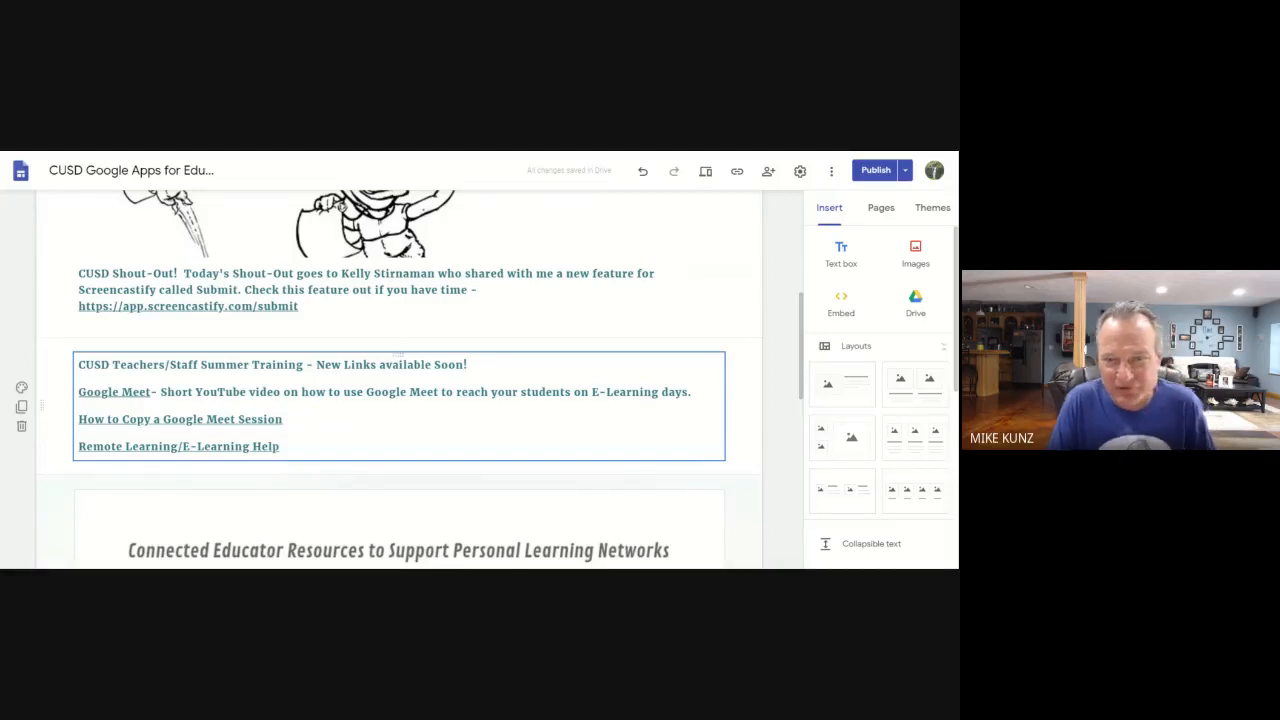
scroll(398, 354, "down", 2)
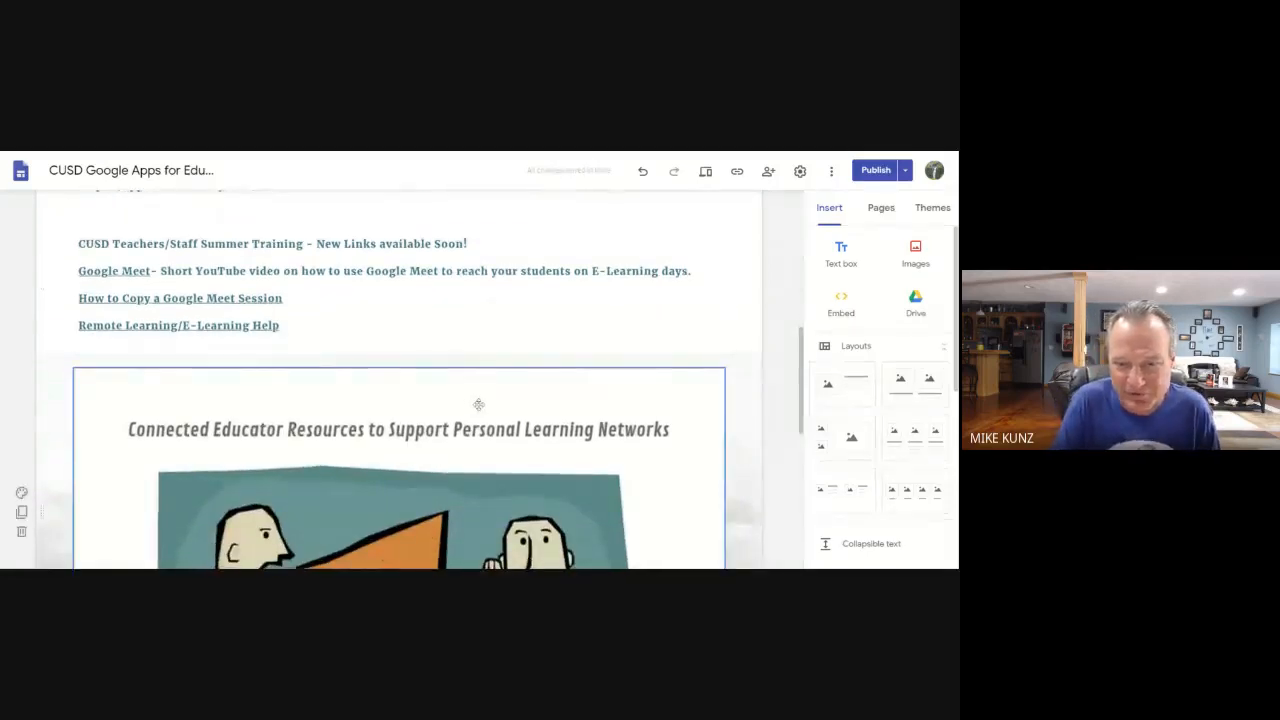
scroll(457, 423, "down", 3)
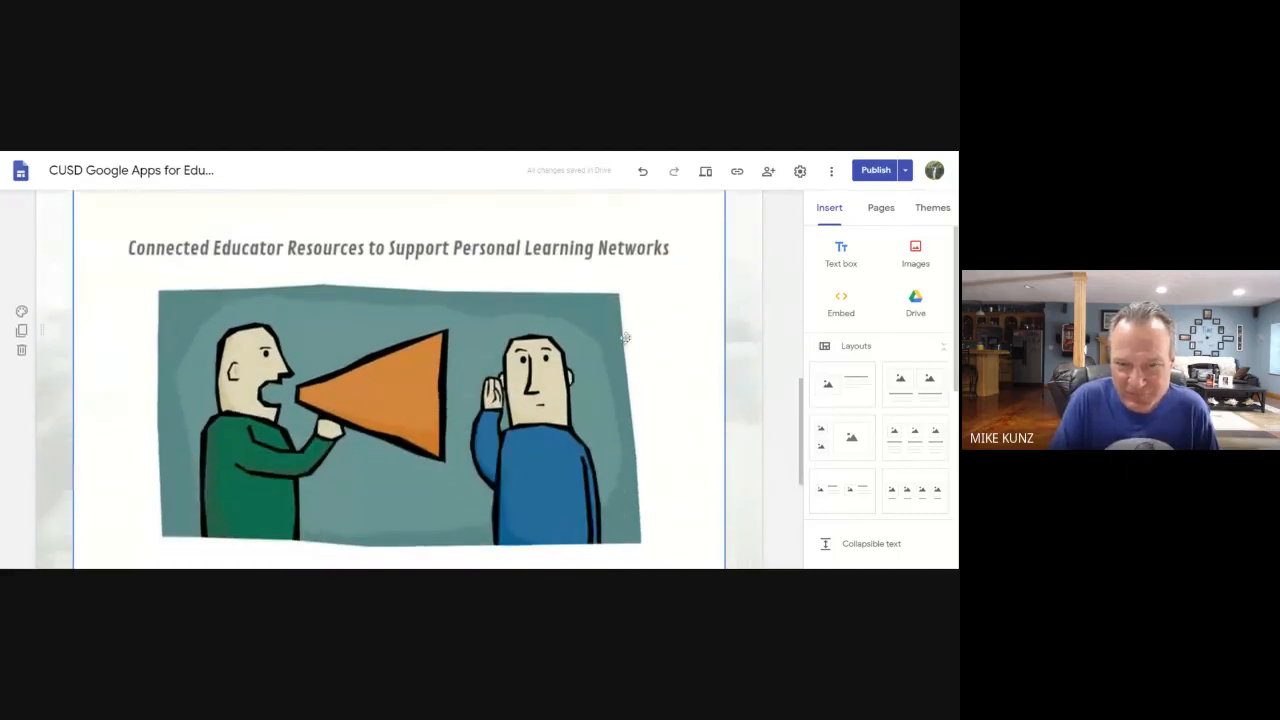
scroll(326, 370, "down", 3)
scroll(326, 368, "down", 2)
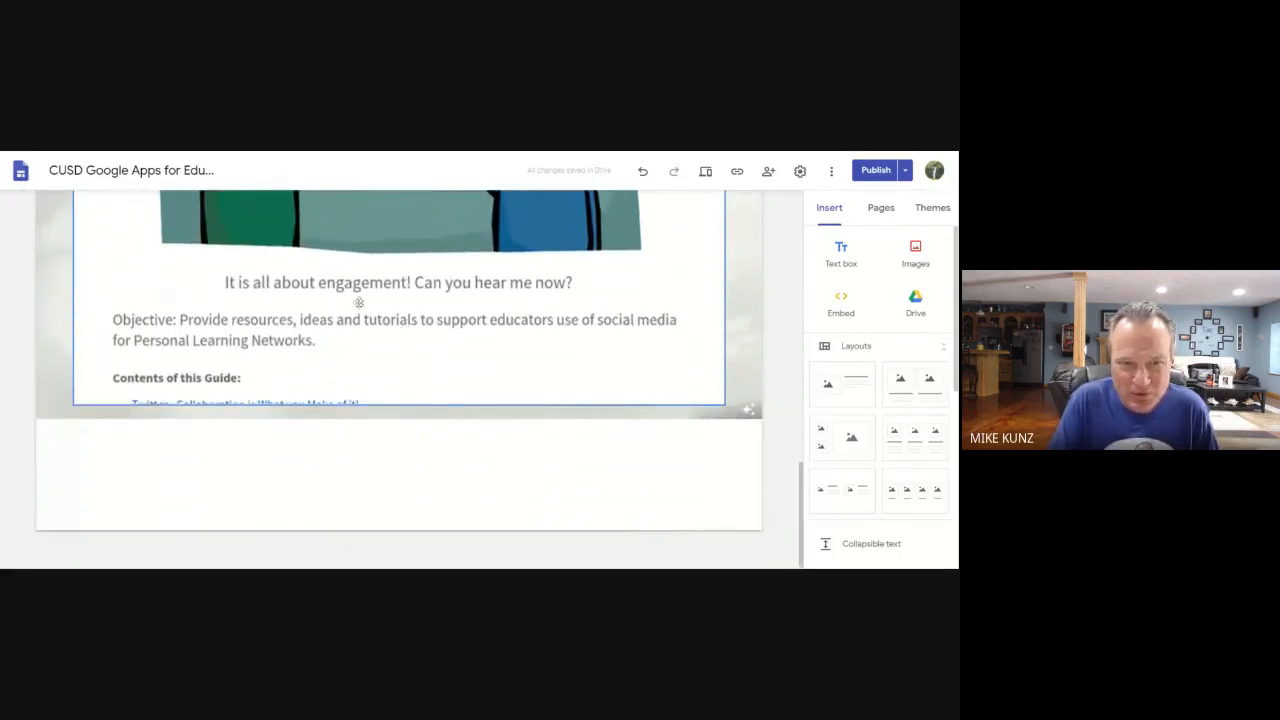
scroll(476, 293, "up", 3)
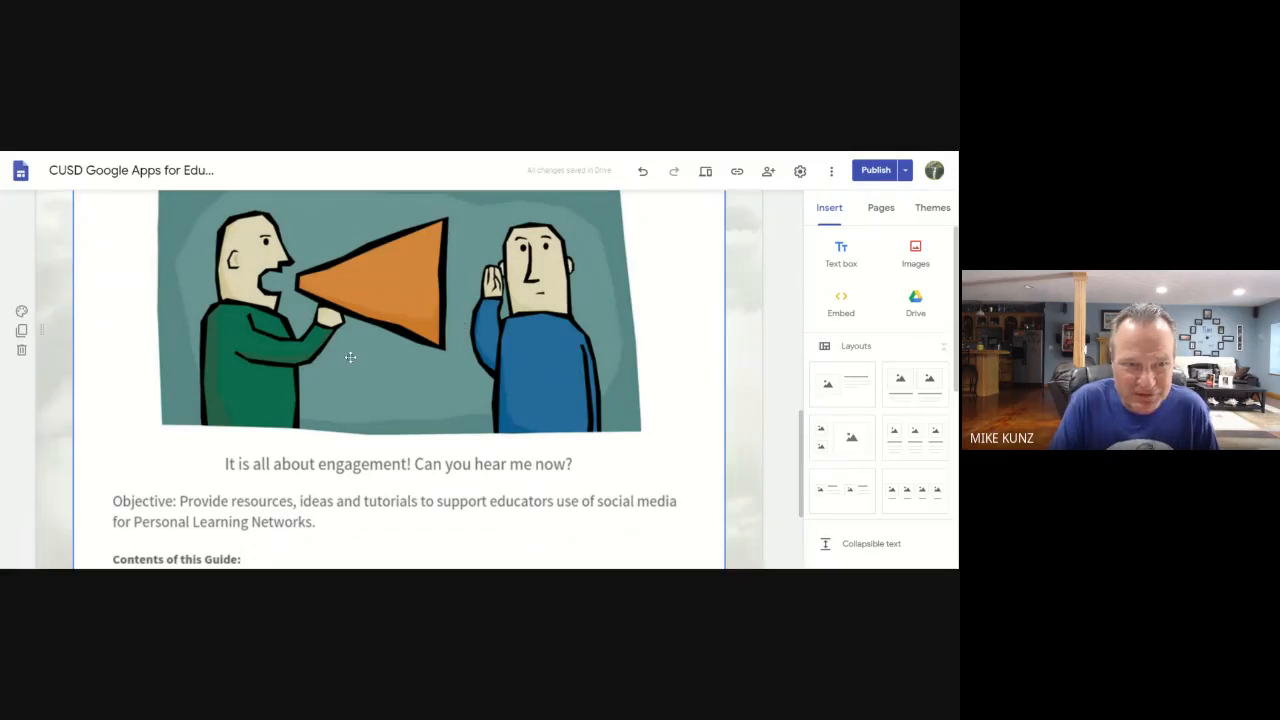
scroll(350, 357, "up", 6)
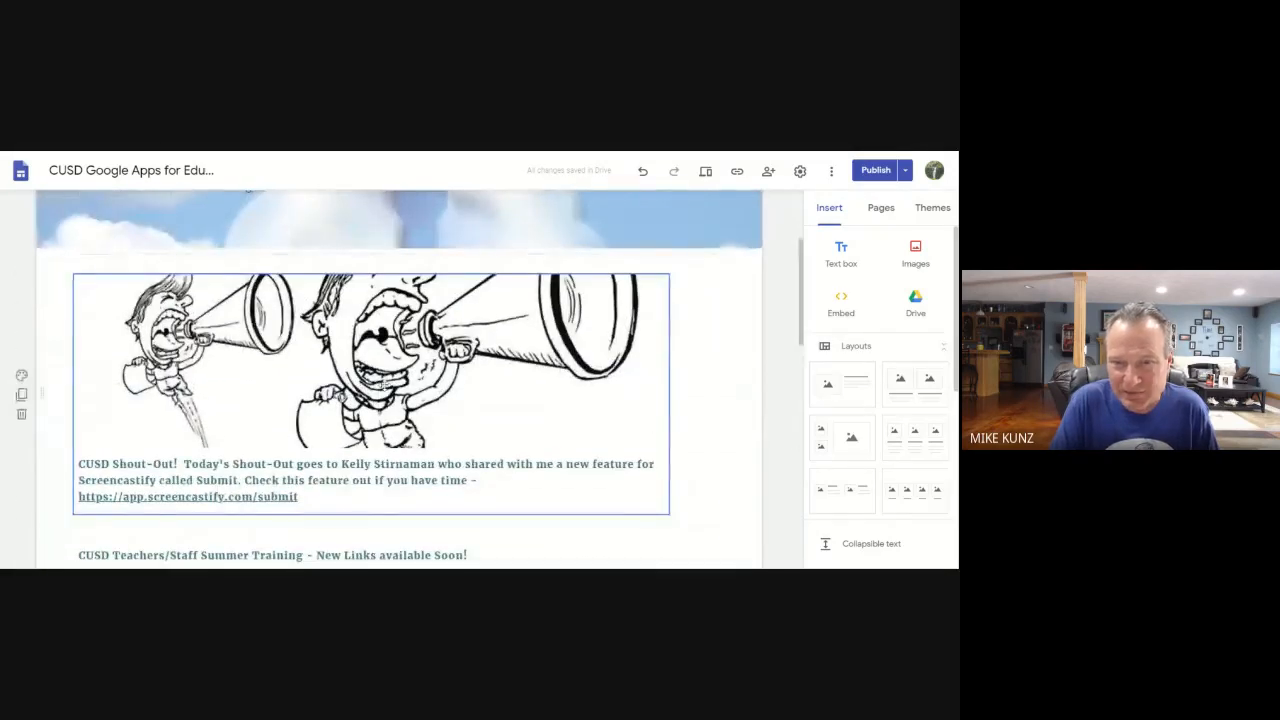
scroll(380, 382, "up", 3)
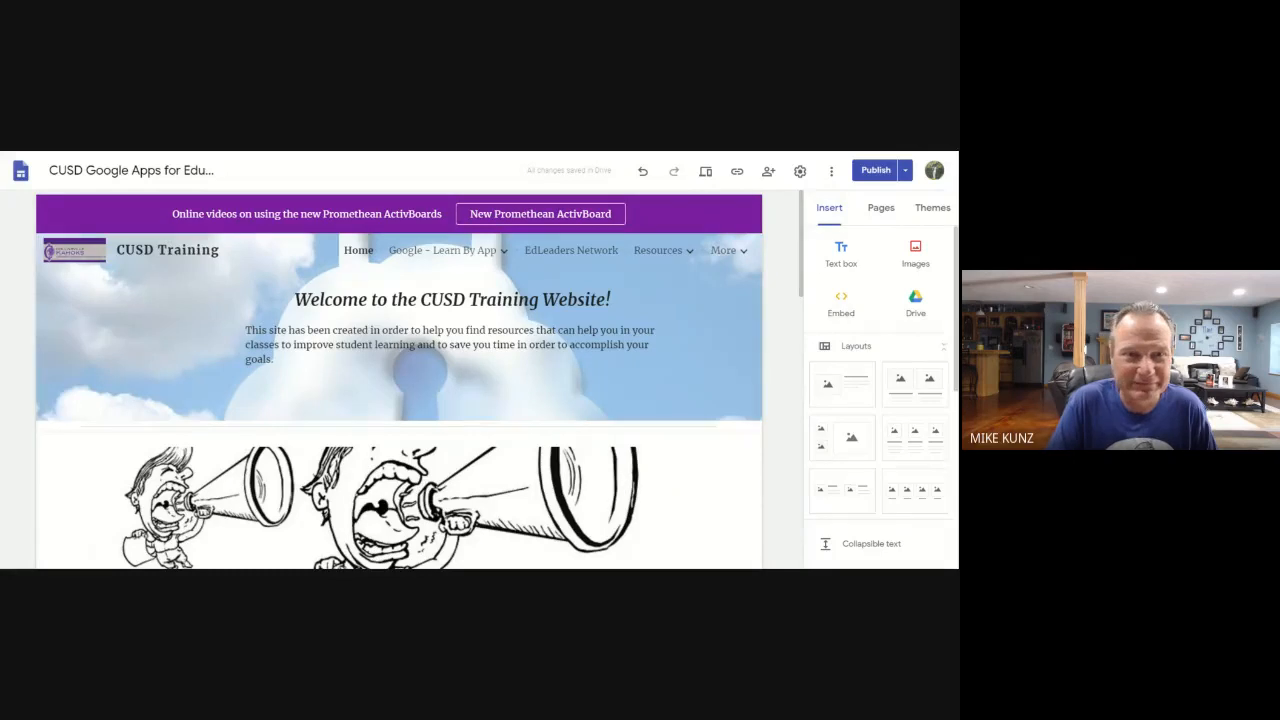
mouse_move(443, 250)
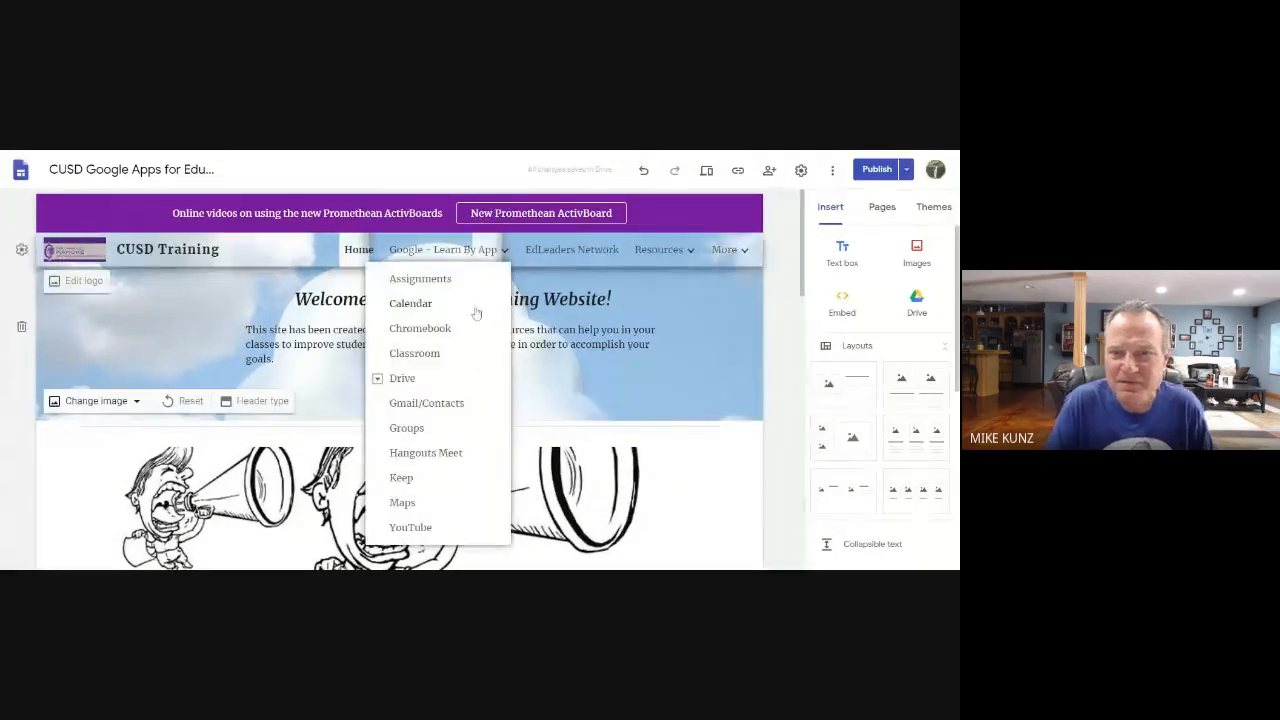
scroll(155, 358, "down", 5)
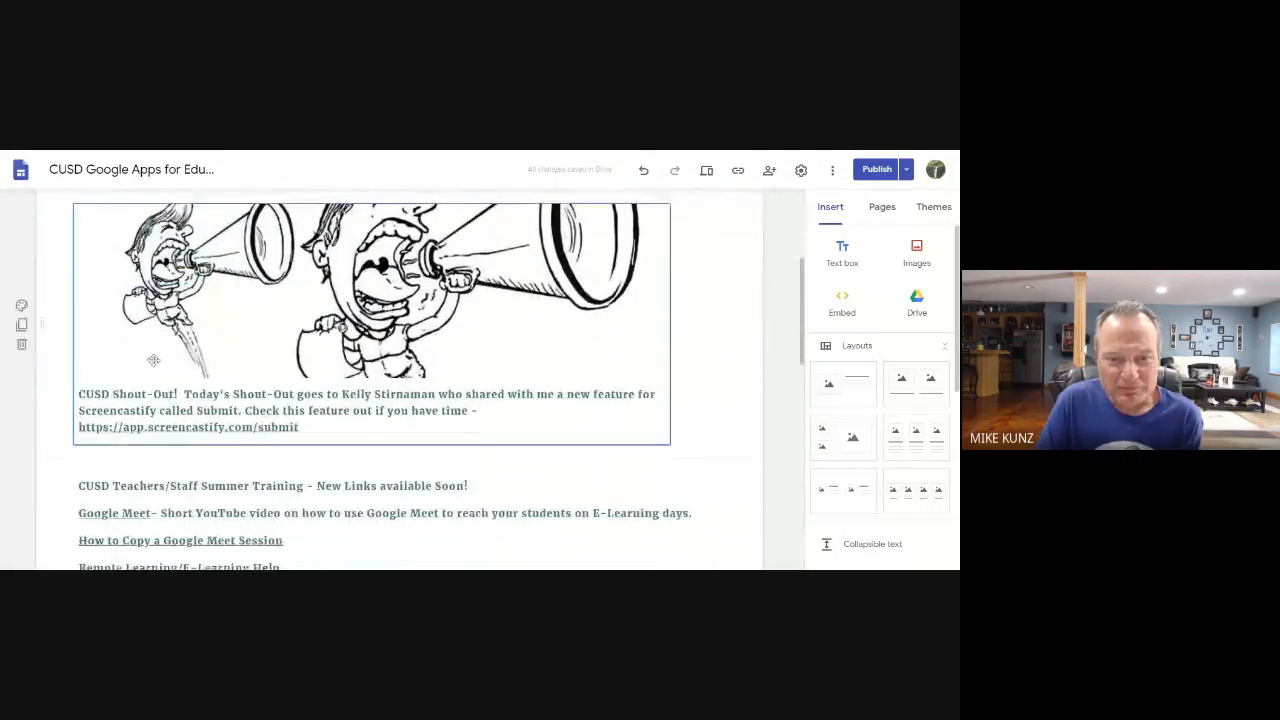
scroll(155, 360, "up", 5)
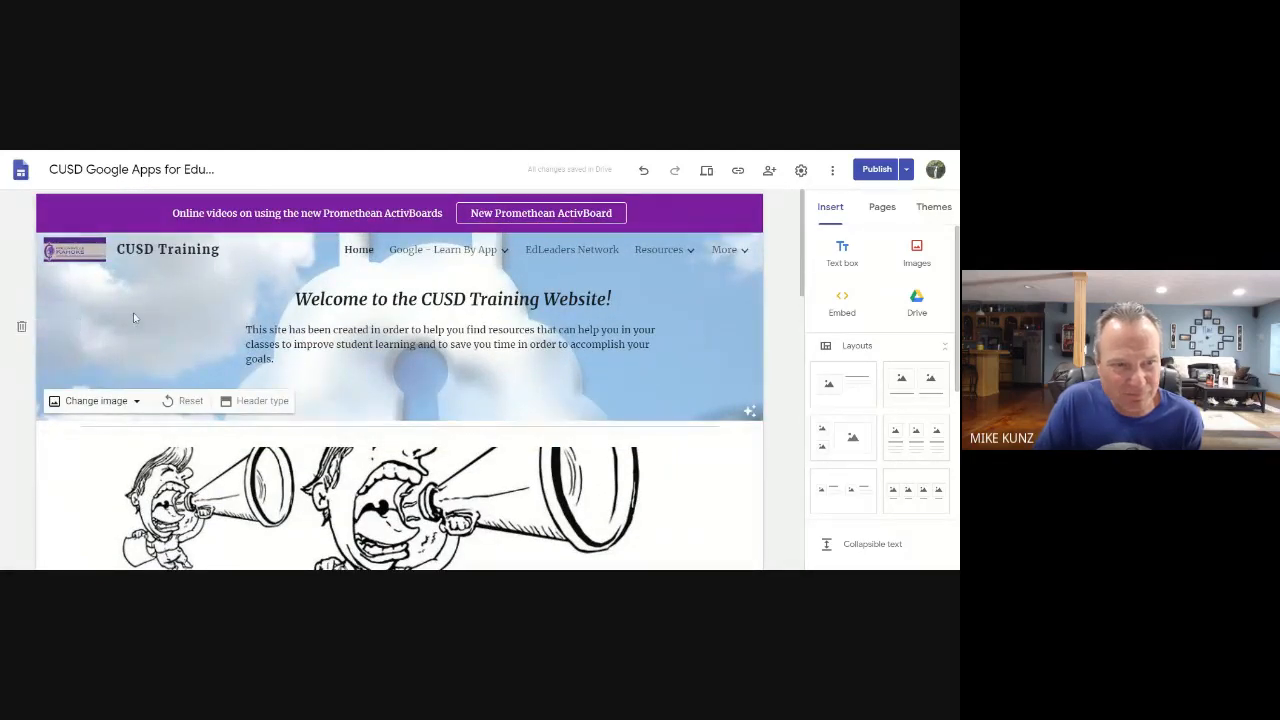
Try the Title only, Large banner and Cover header types on the home page, and restore the Banner type
left_click(257, 403)
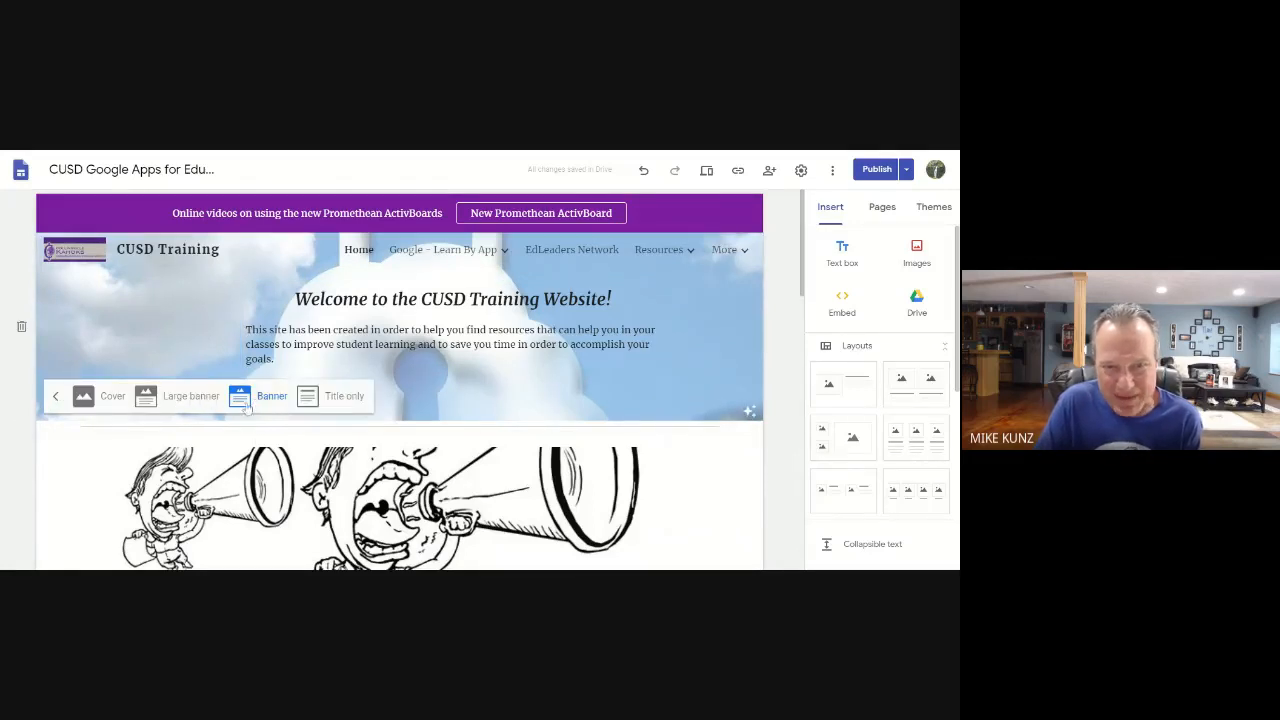
left_click(338, 397)
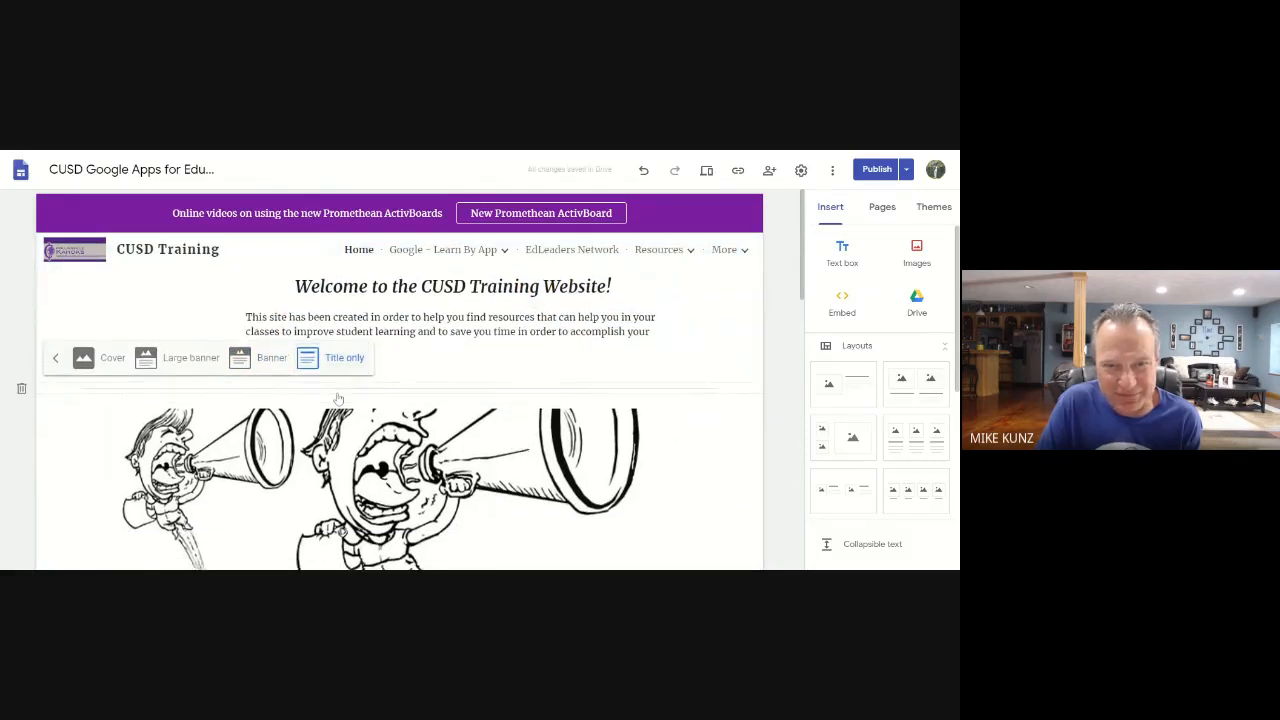
left_click(250, 358)
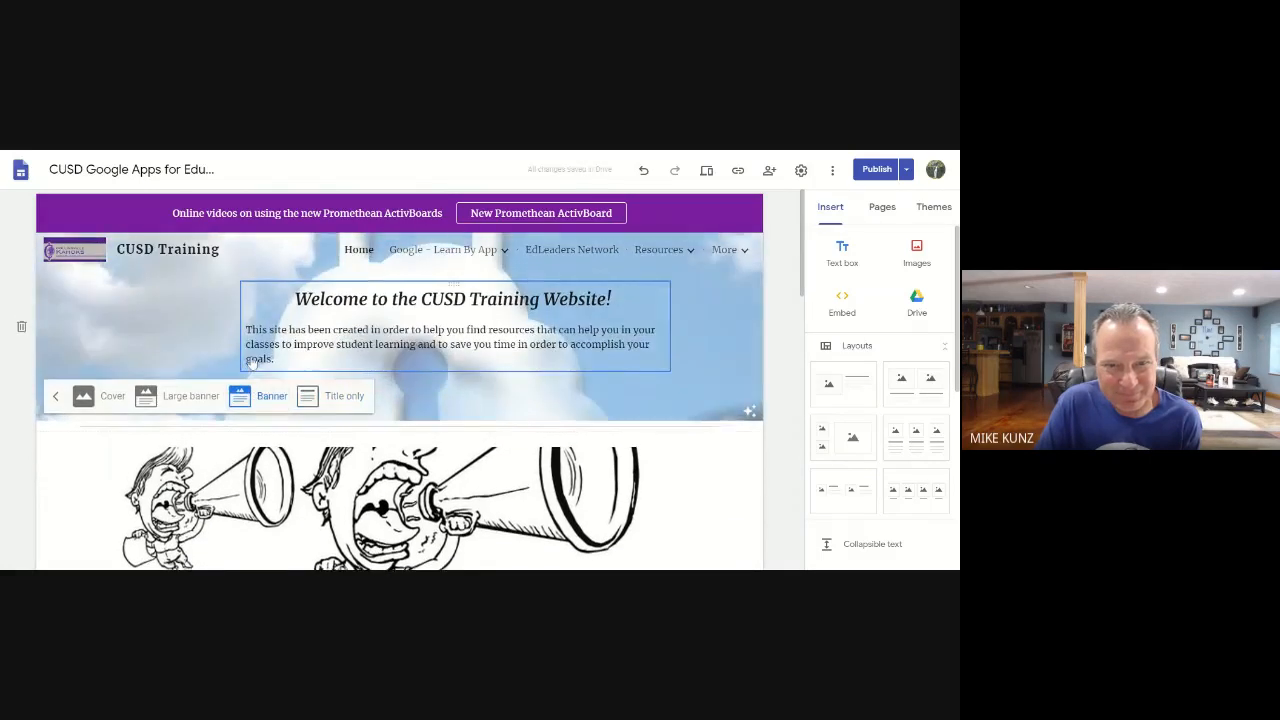
left_click(168, 400)
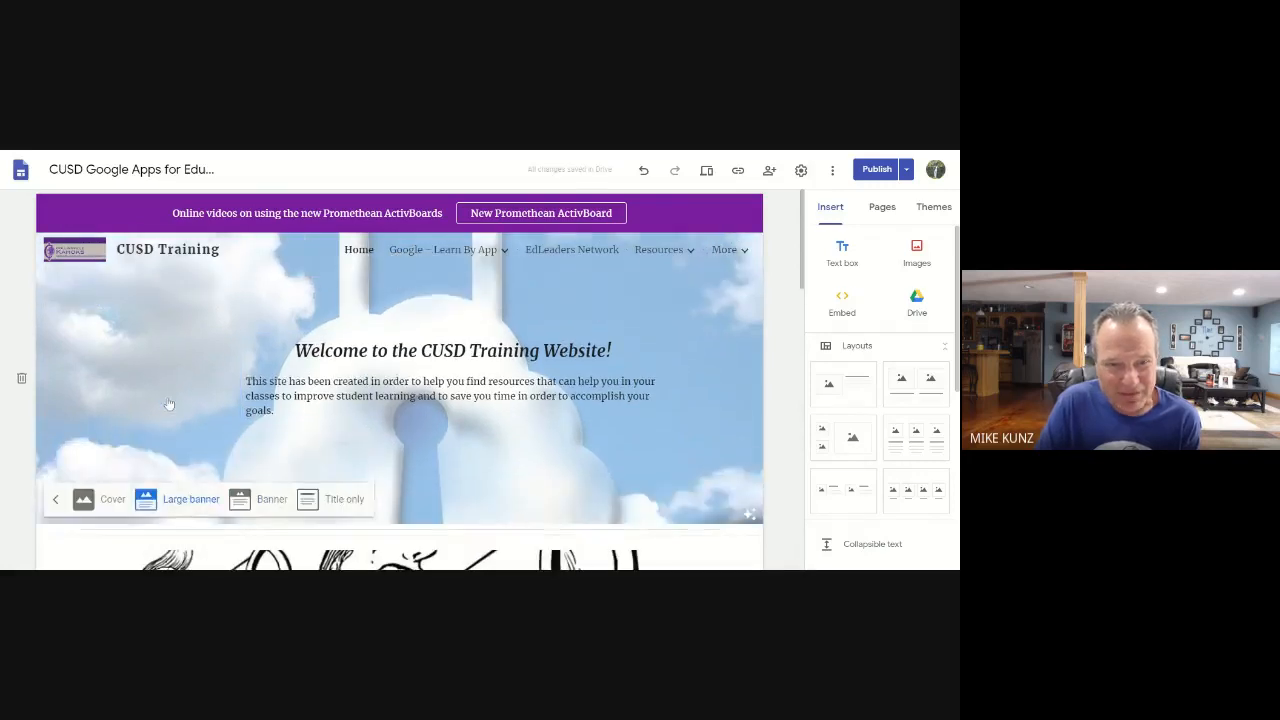
left_click(100, 507)
scroll(211, 432, "down", 3)
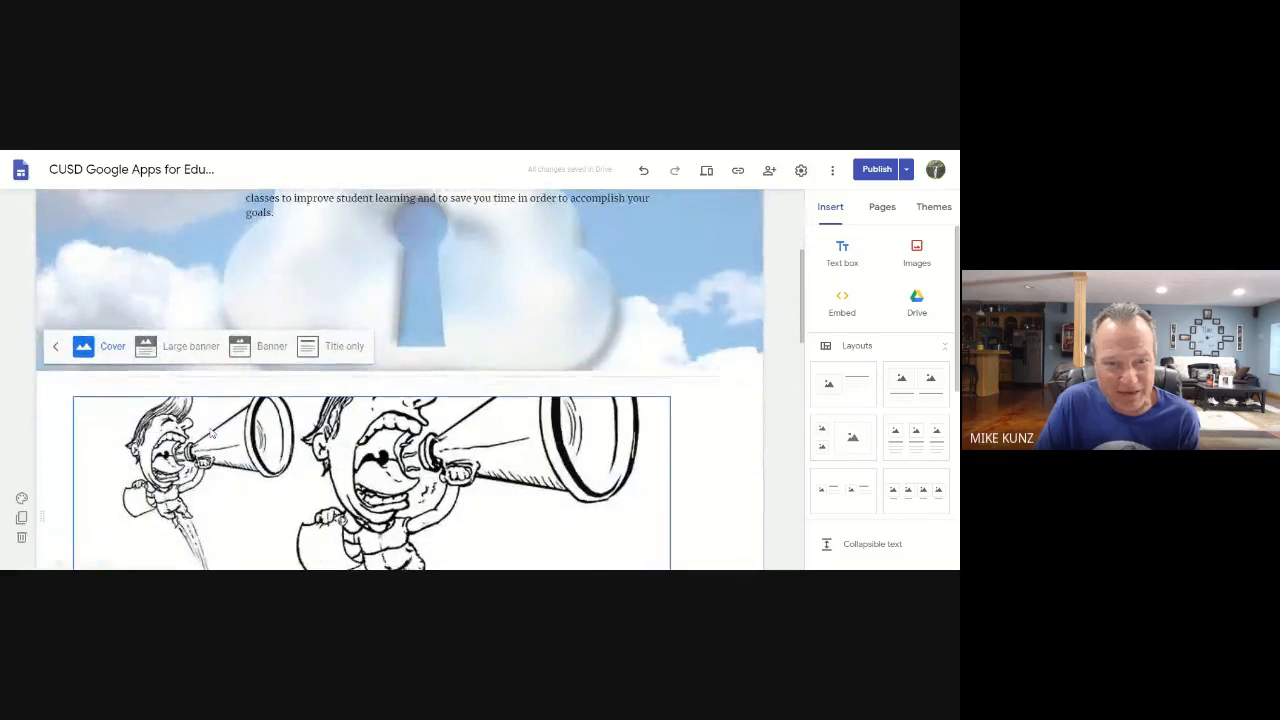
scroll(211, 432, "up", 3)
scroll(211, 430, "down", 2)
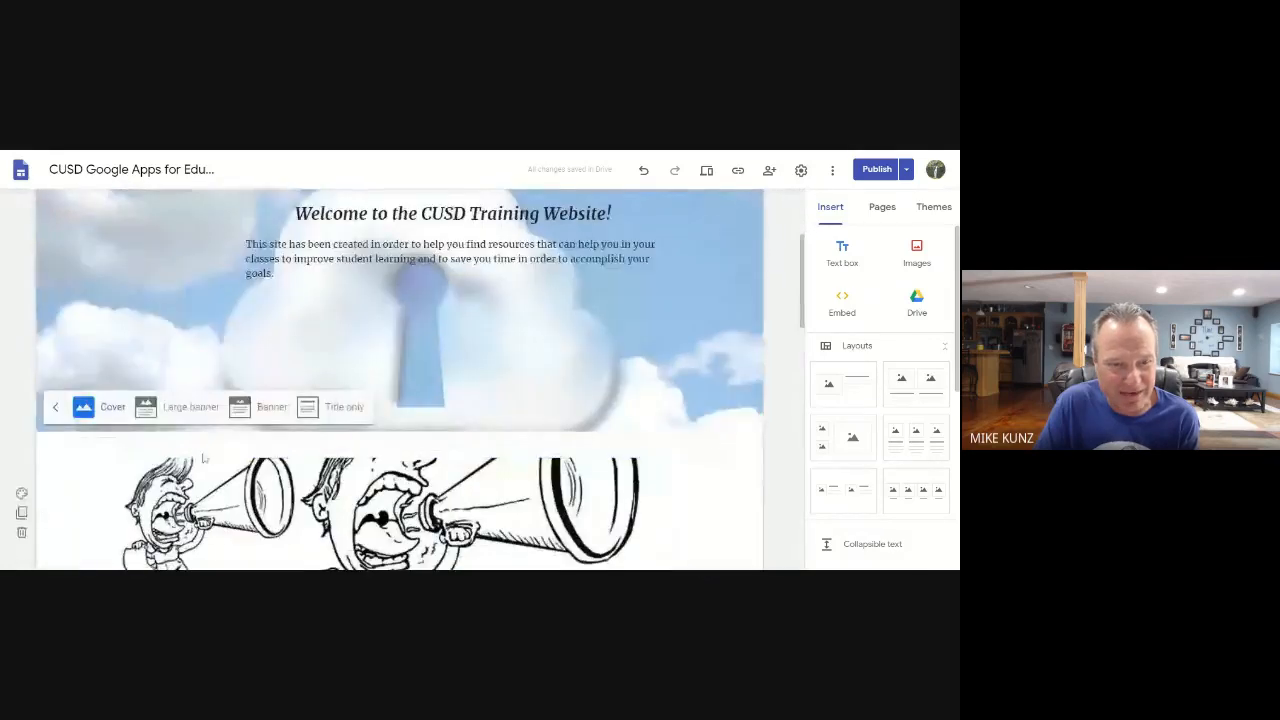
left_click(270, 410)
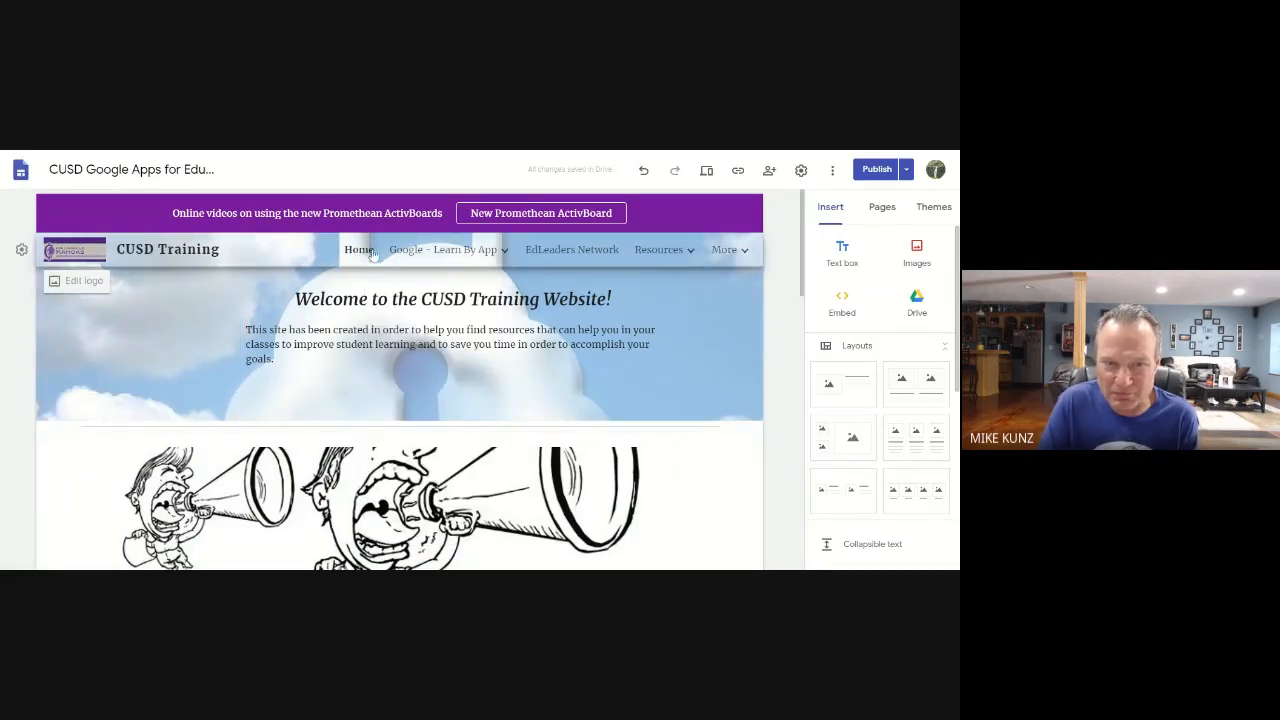
mouse_move(515, 265)
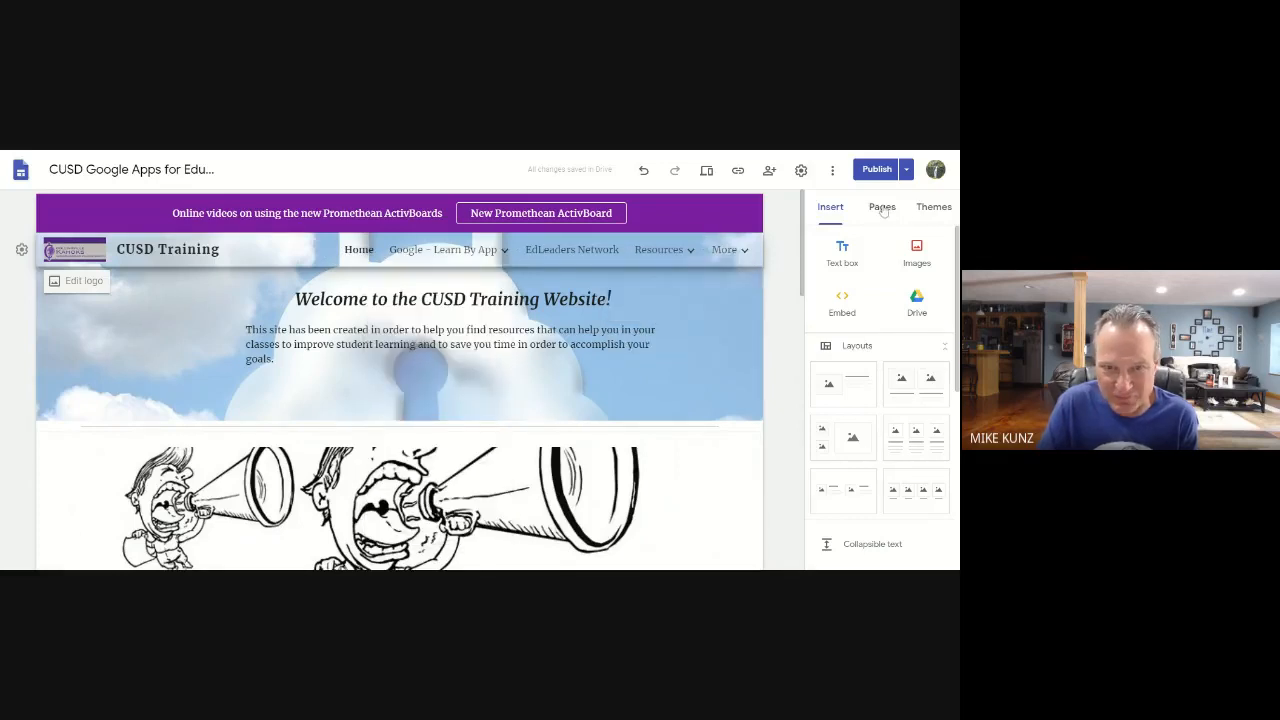
View the Calendar page and the Classroom page from the site's Google - Learn By App section
mouse_move(404, 252)
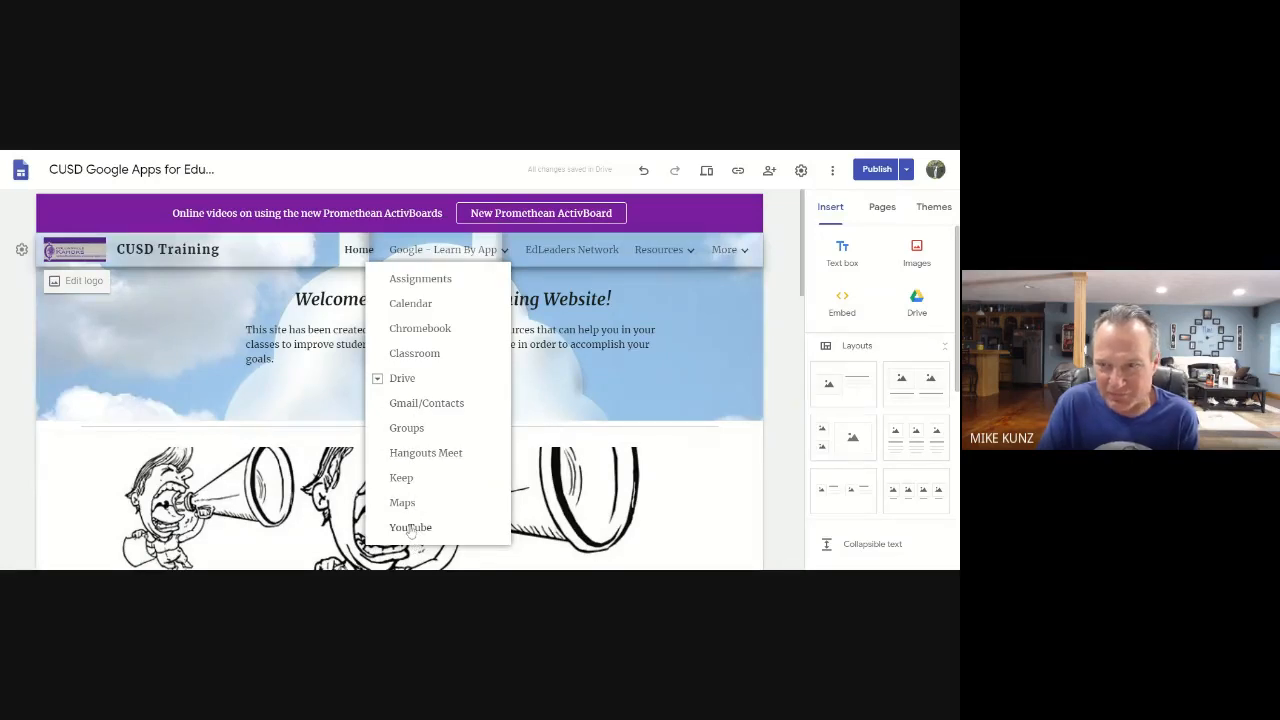
left_click(412, 304)
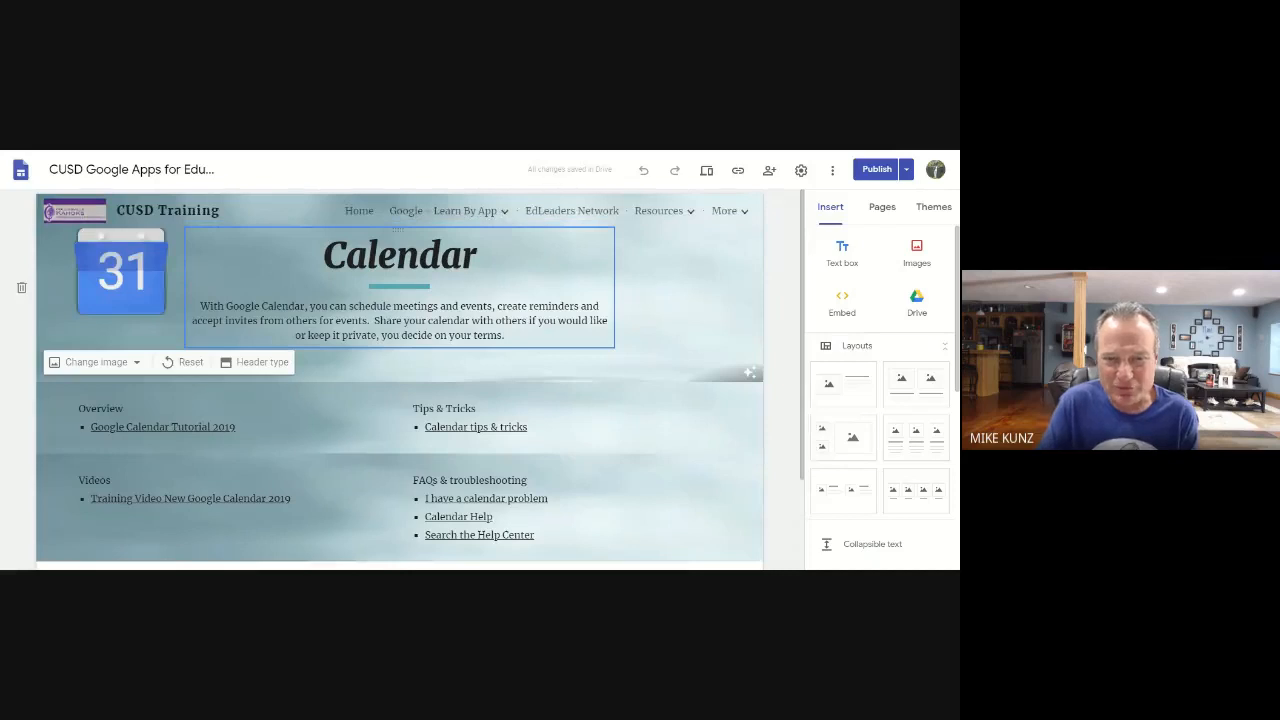
mouse_move(470, 211)
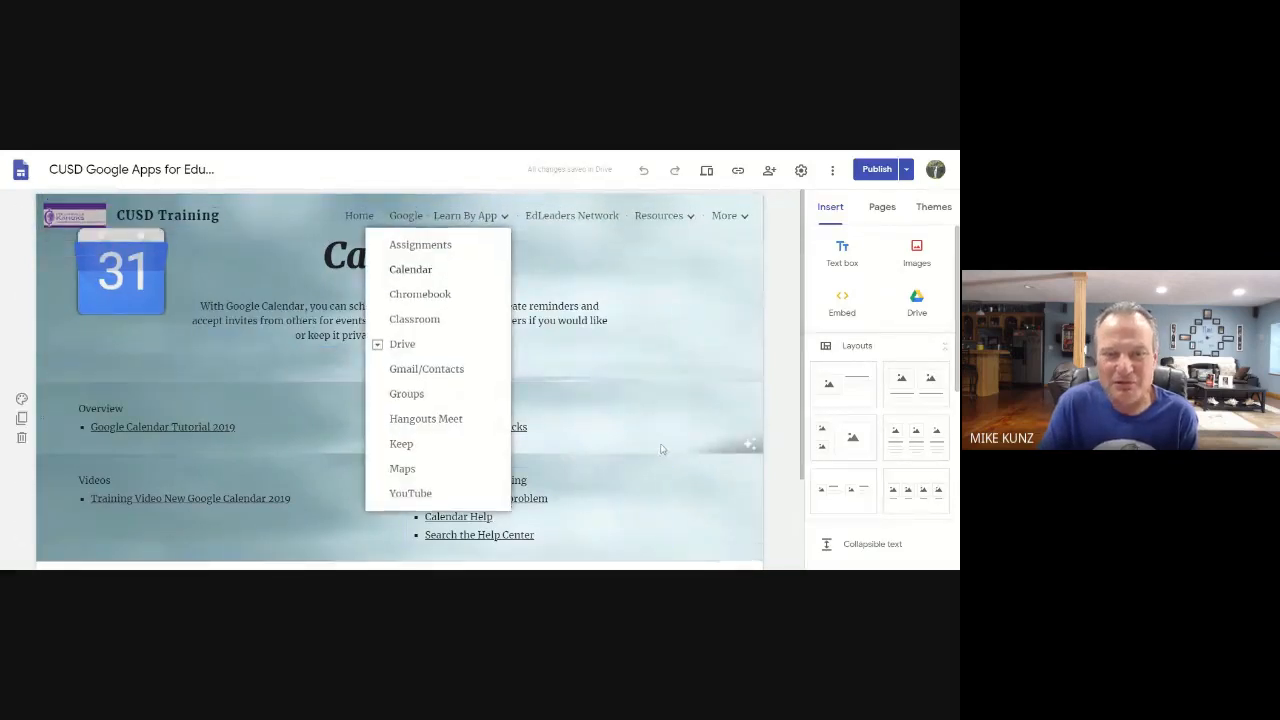
scroll(676, 411, "down", 1)
scroll(676, 411, "up", 1)
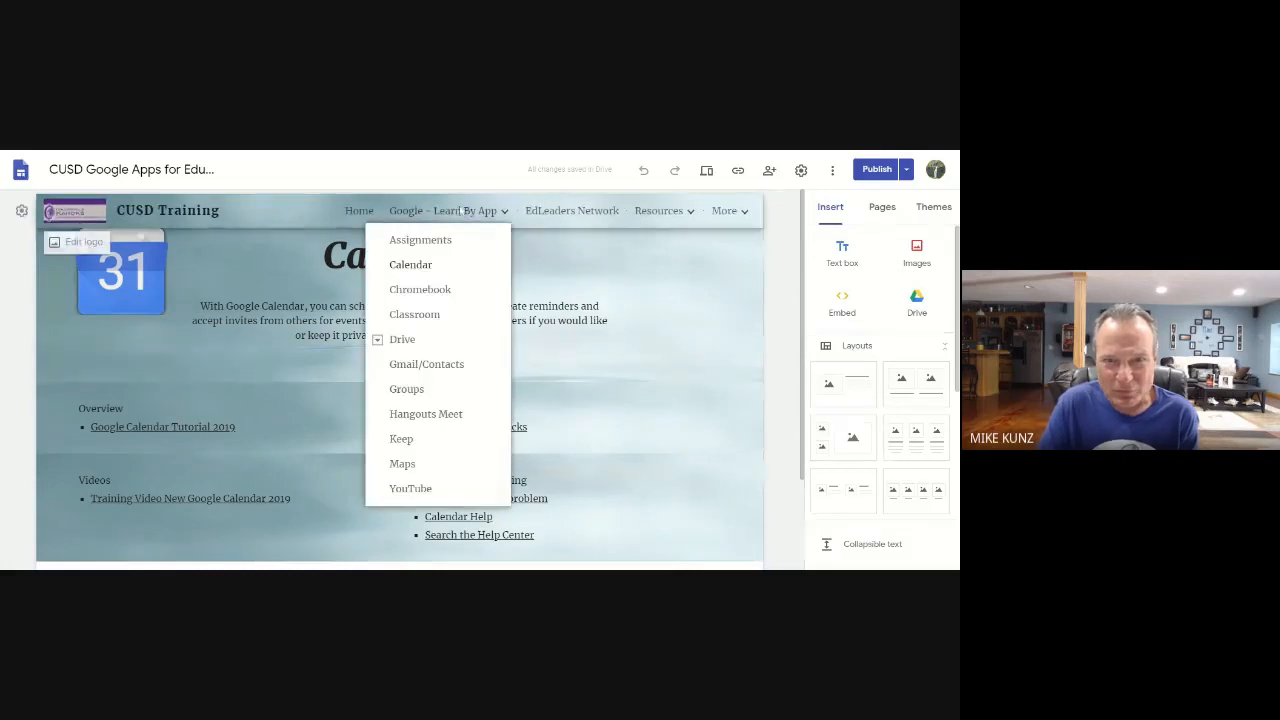
left_click(416, 315)
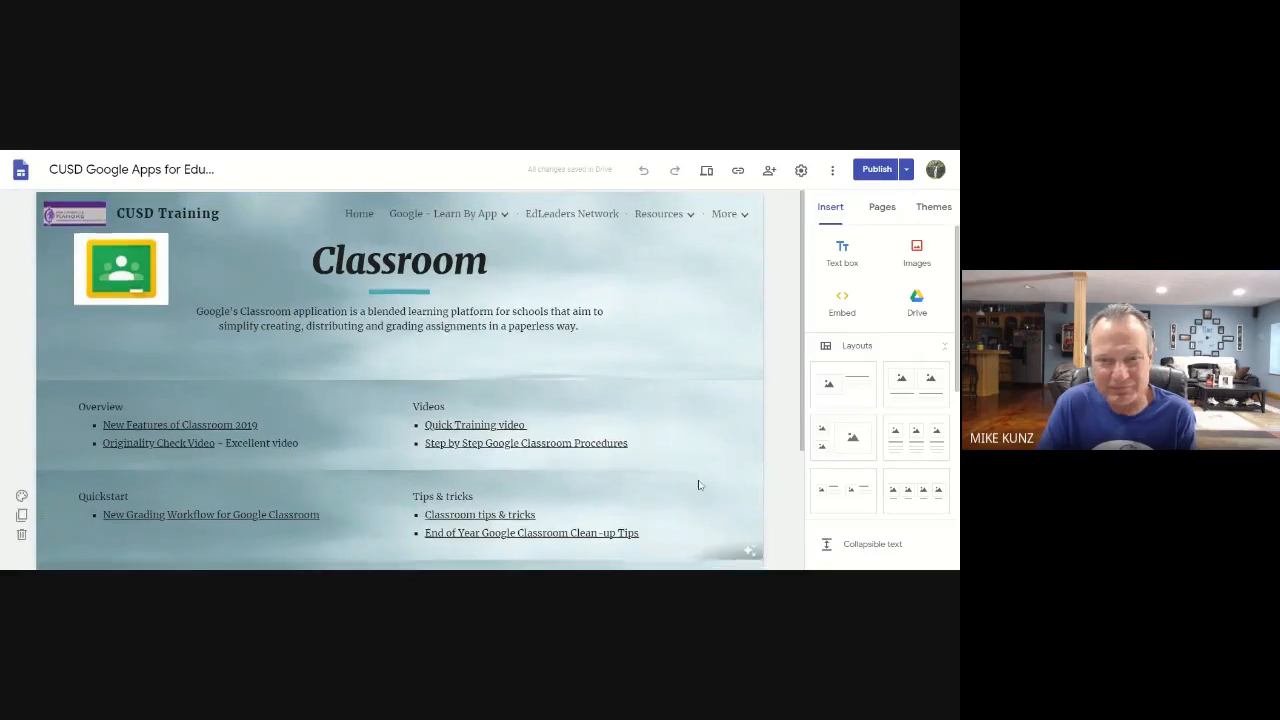
scroll(699, 485, "down", 3)
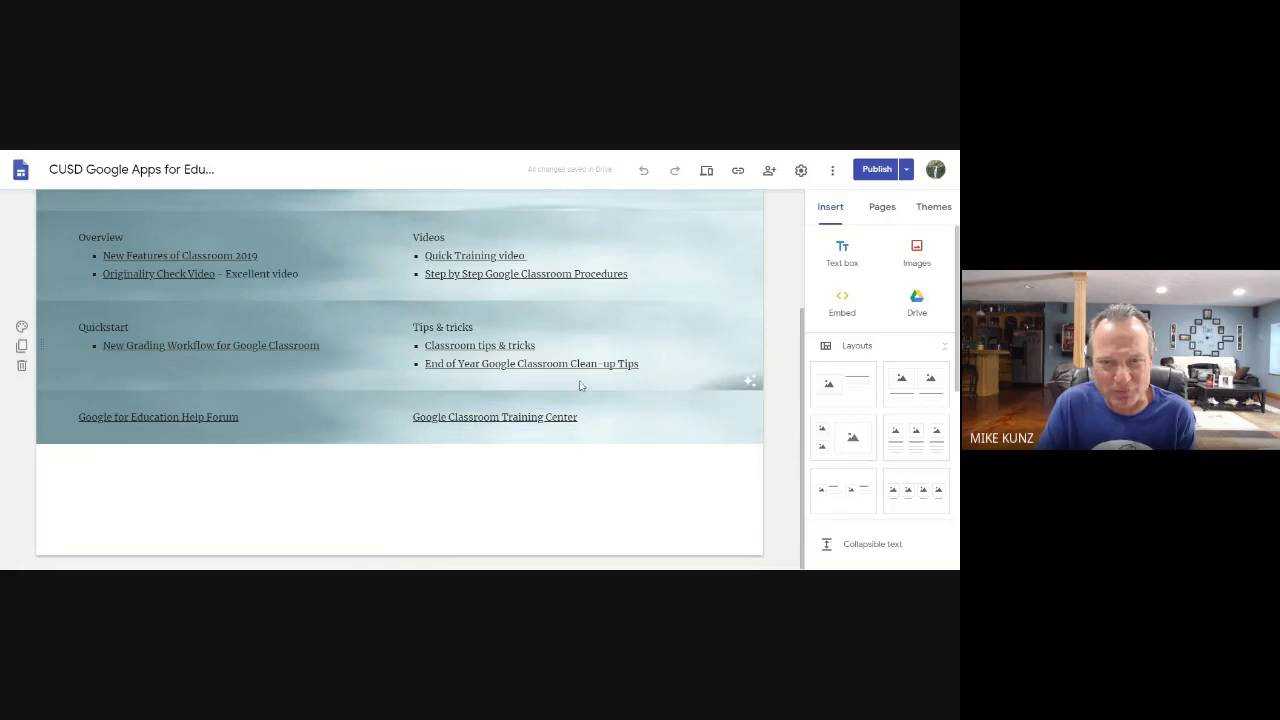
scroll(577, 380, "up", 3)
Open the Drive page and examine its content from the Drive overview through the Docs, Forms, Sheets, Sites and Slides sections
mouse_move(489, 214)
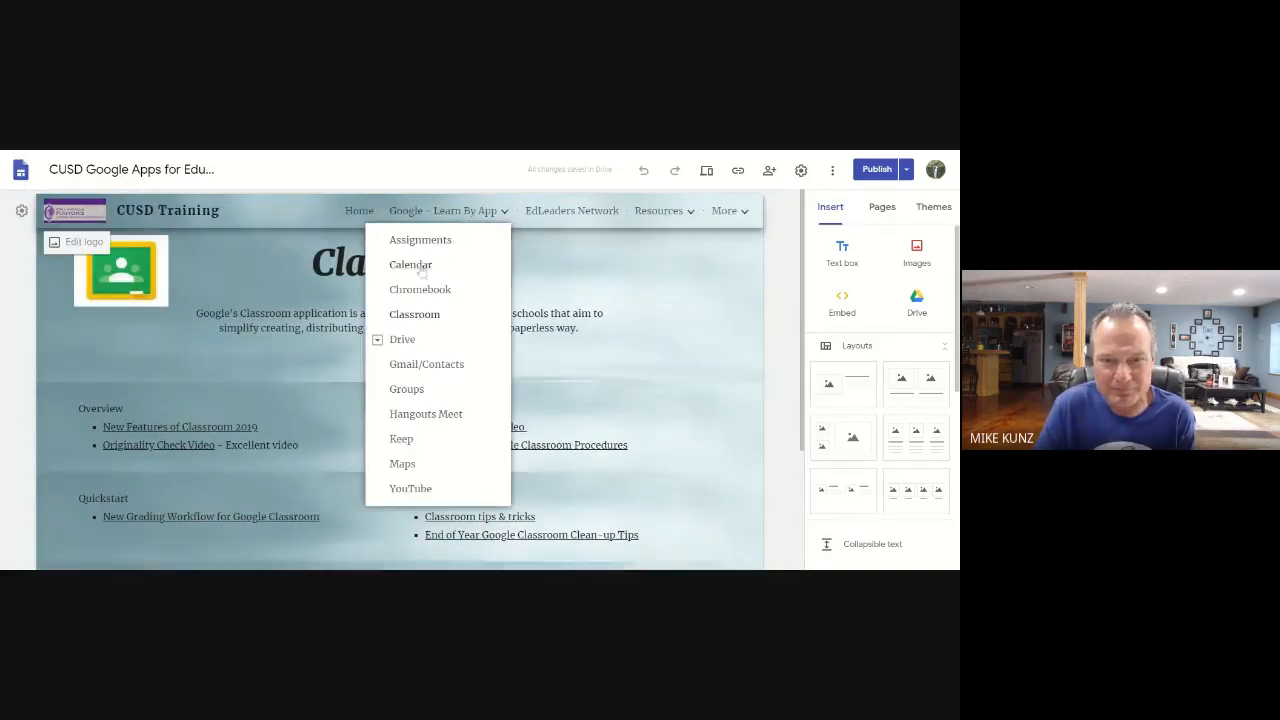
left_click(395, 342)
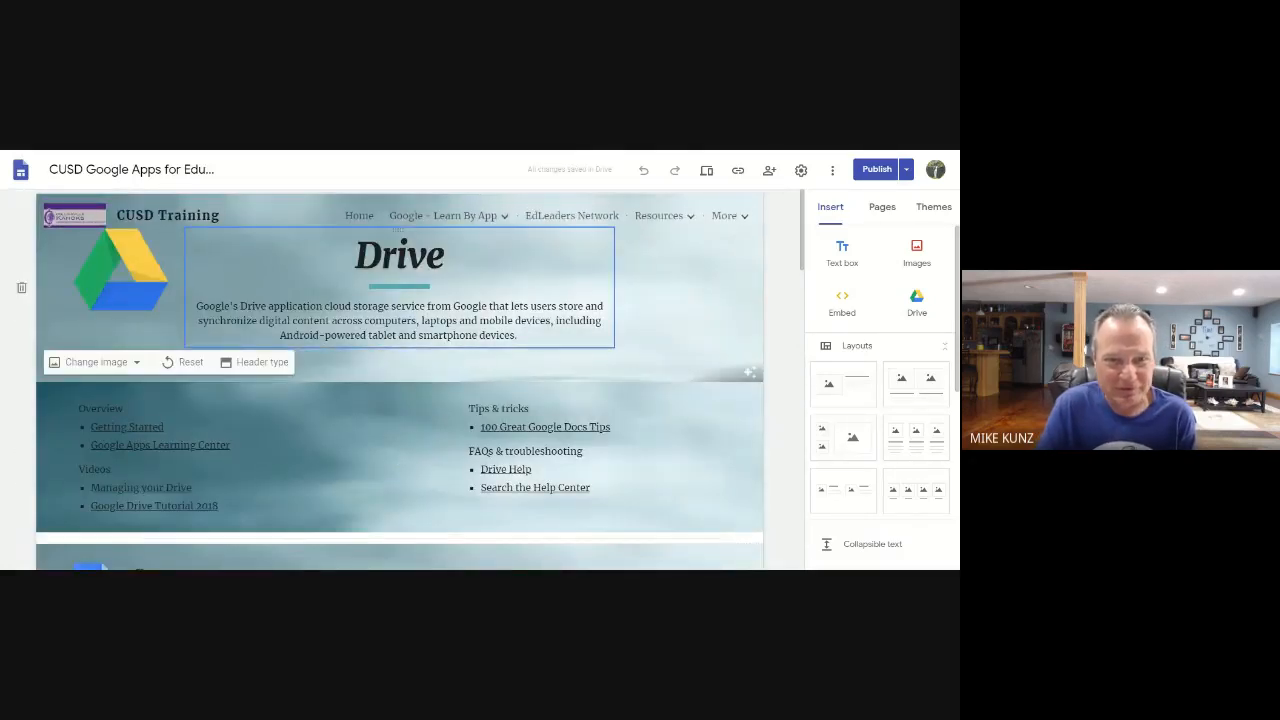
scroll(416, 296, "down", 3)
scroll(418, 300, "down", 5)
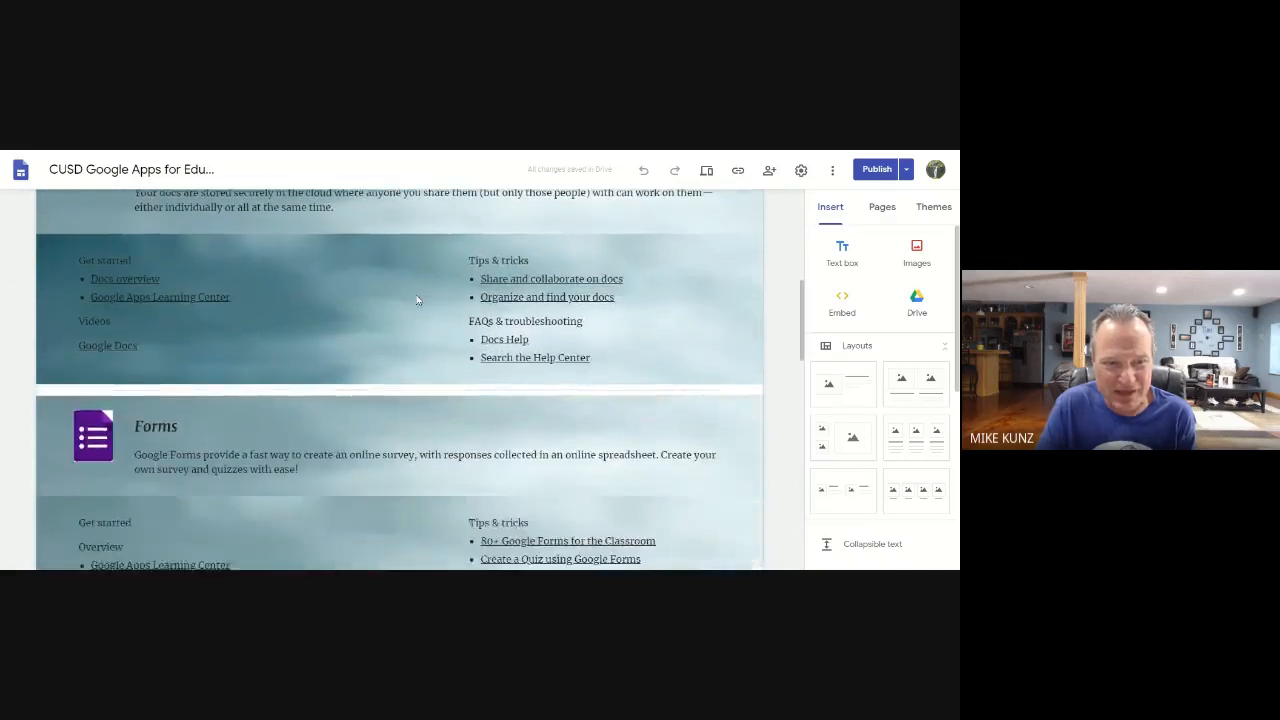
scroll(418, 300, "down", 6)
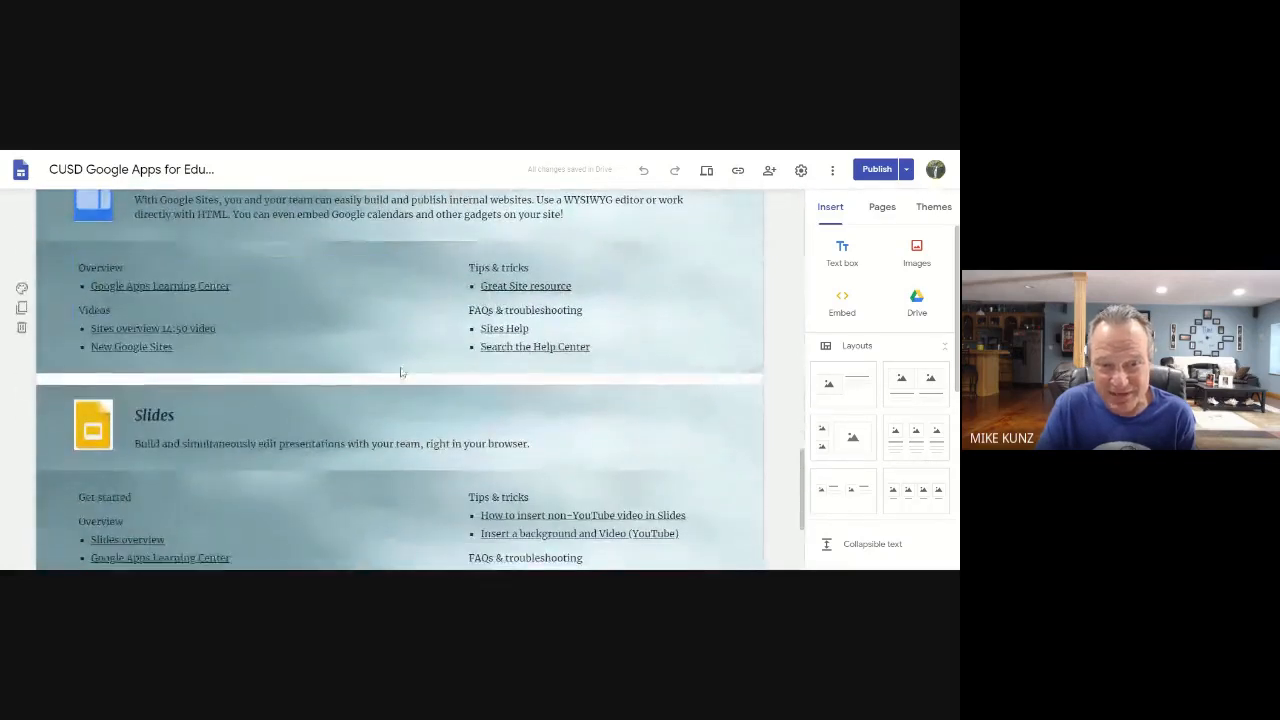
scroll(401, 339, "down", 2)
scroll(288, 358, "up", 10)
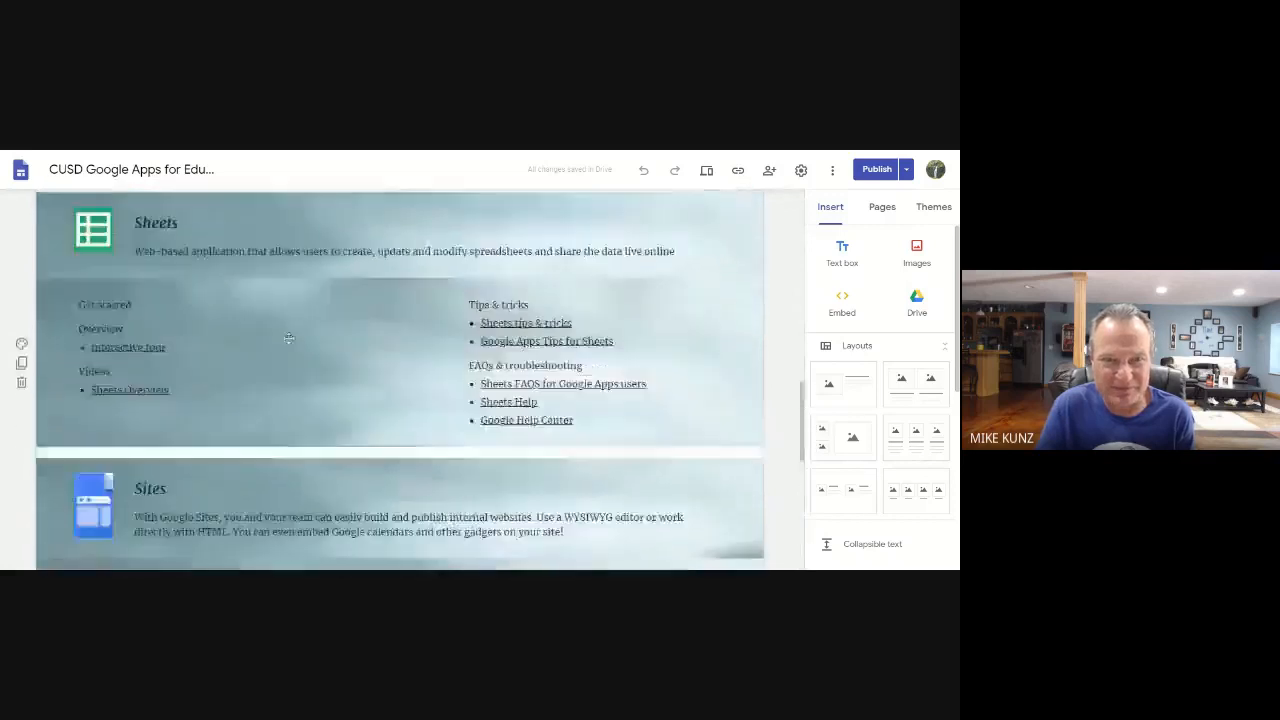
scroll(289, 332, "up", 5)
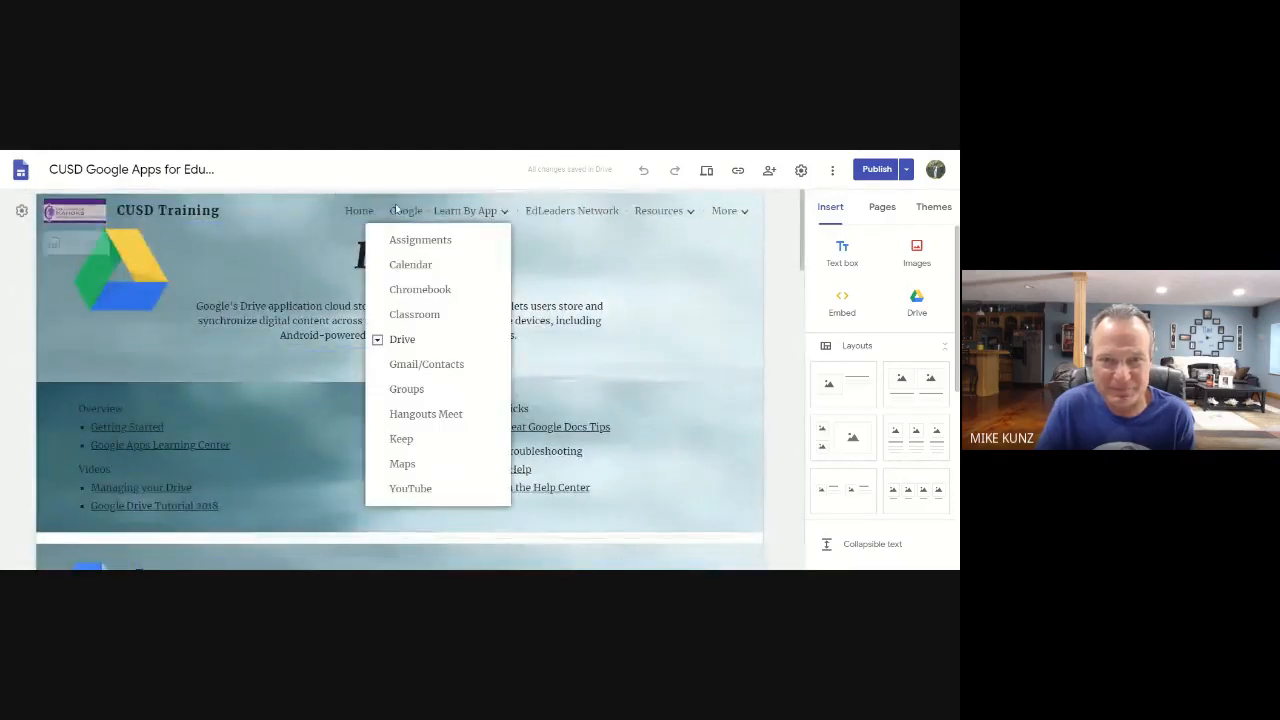
View the Google - Learn By App landing page and read through the EdLeaders Network page to its catalog link
left_click(470, 215)
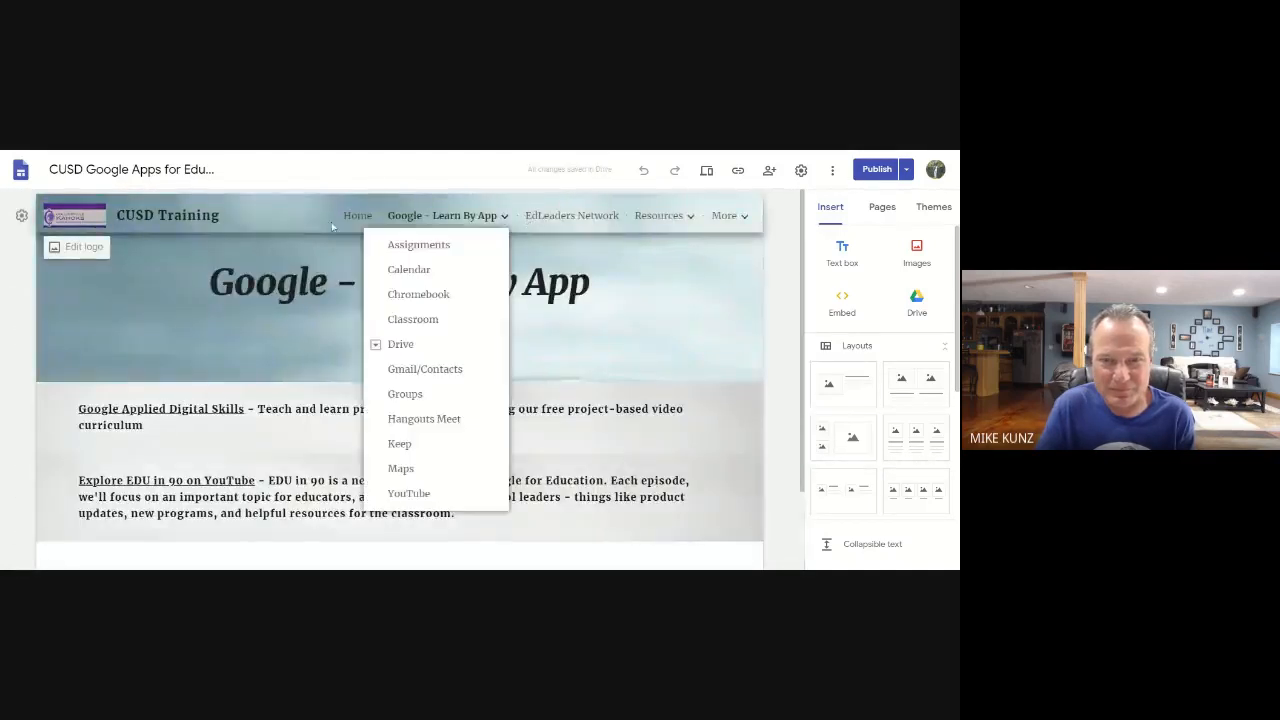
left_click(567, 221)
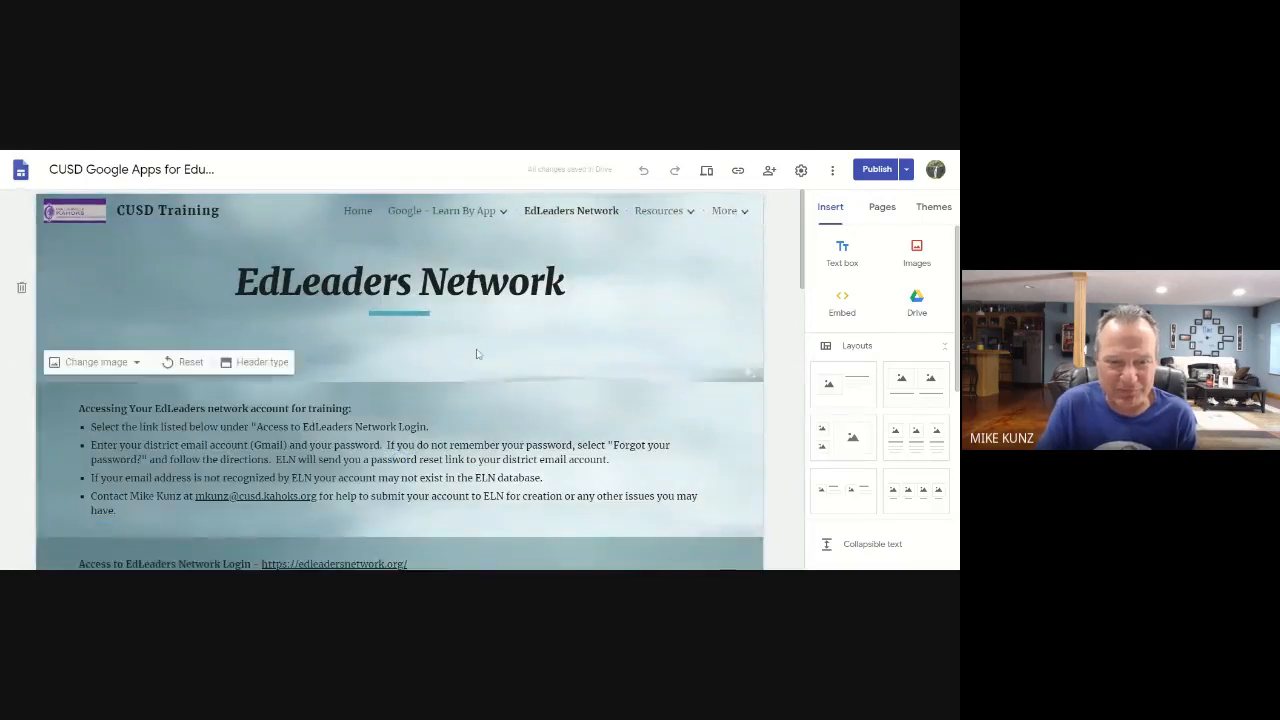
scroll(475, 355, "down", 3)
scroll(476, 354, "down", 10)
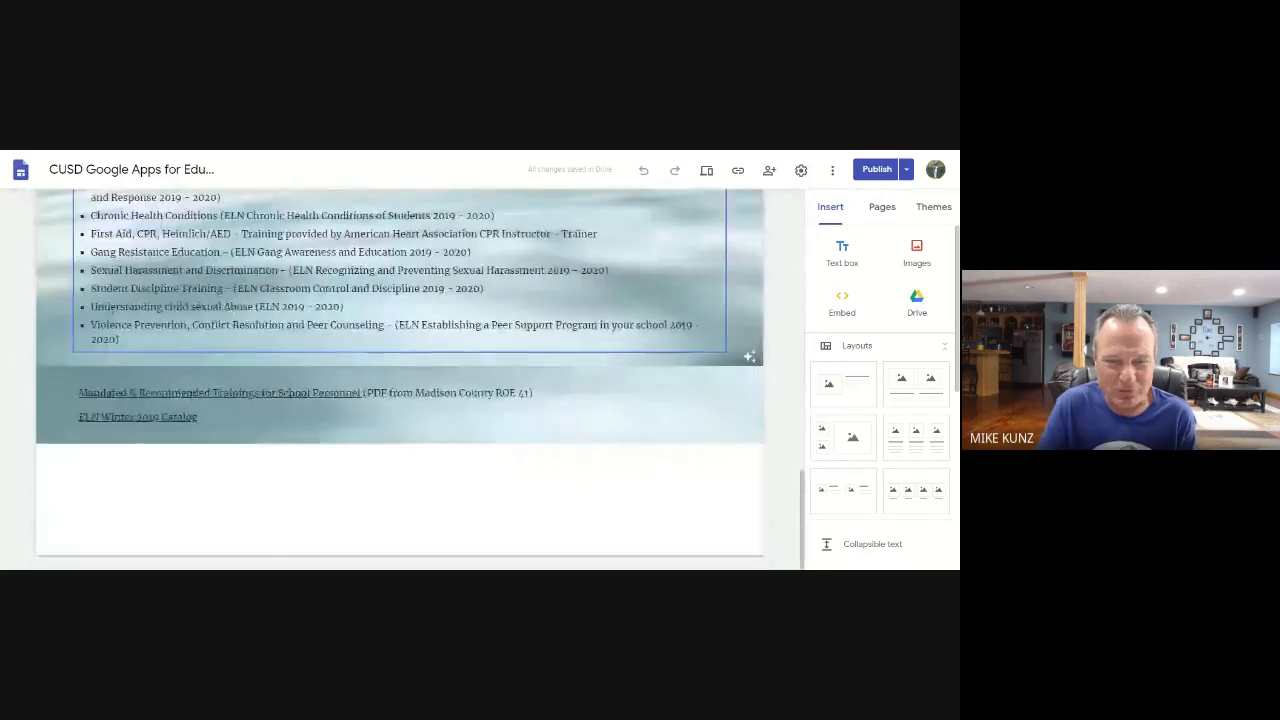
scroll(400, 380, "up", 13)
Examine the Resources page, including its embedded map, training calendar, Drive folder list, device backup links and extension request forms
mouse_move(506, 222)
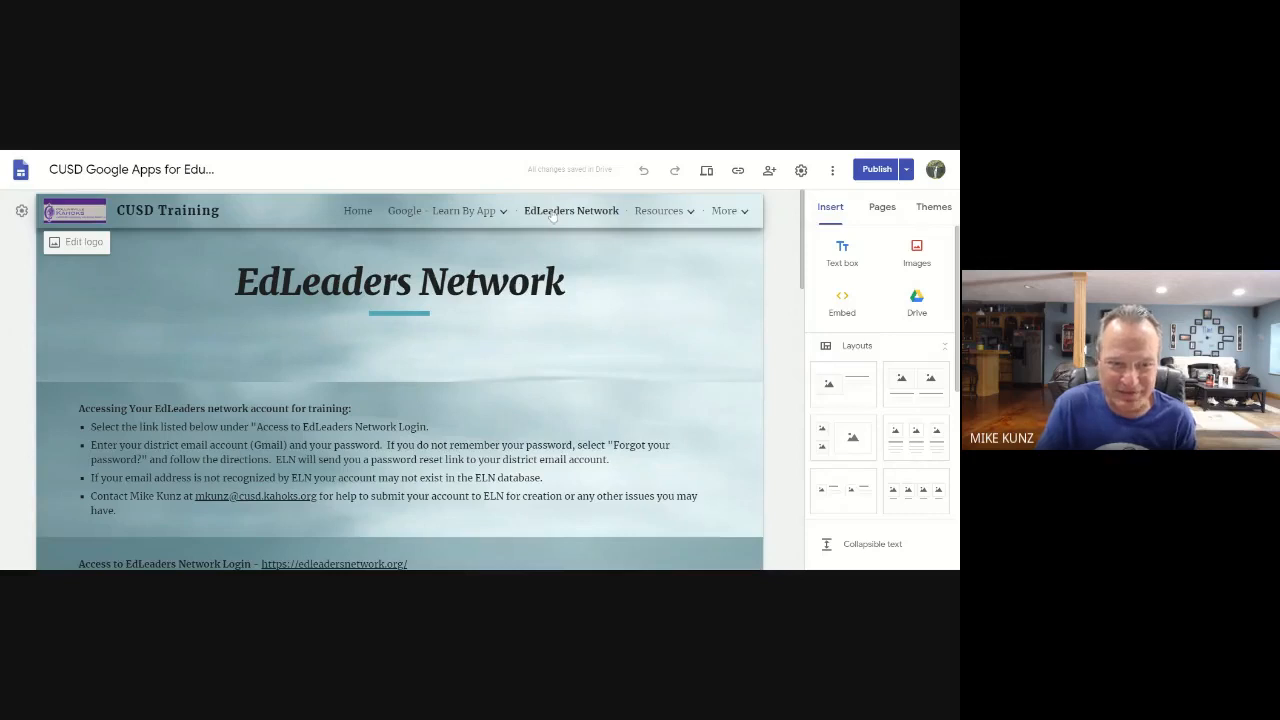
left_click(678, 217)
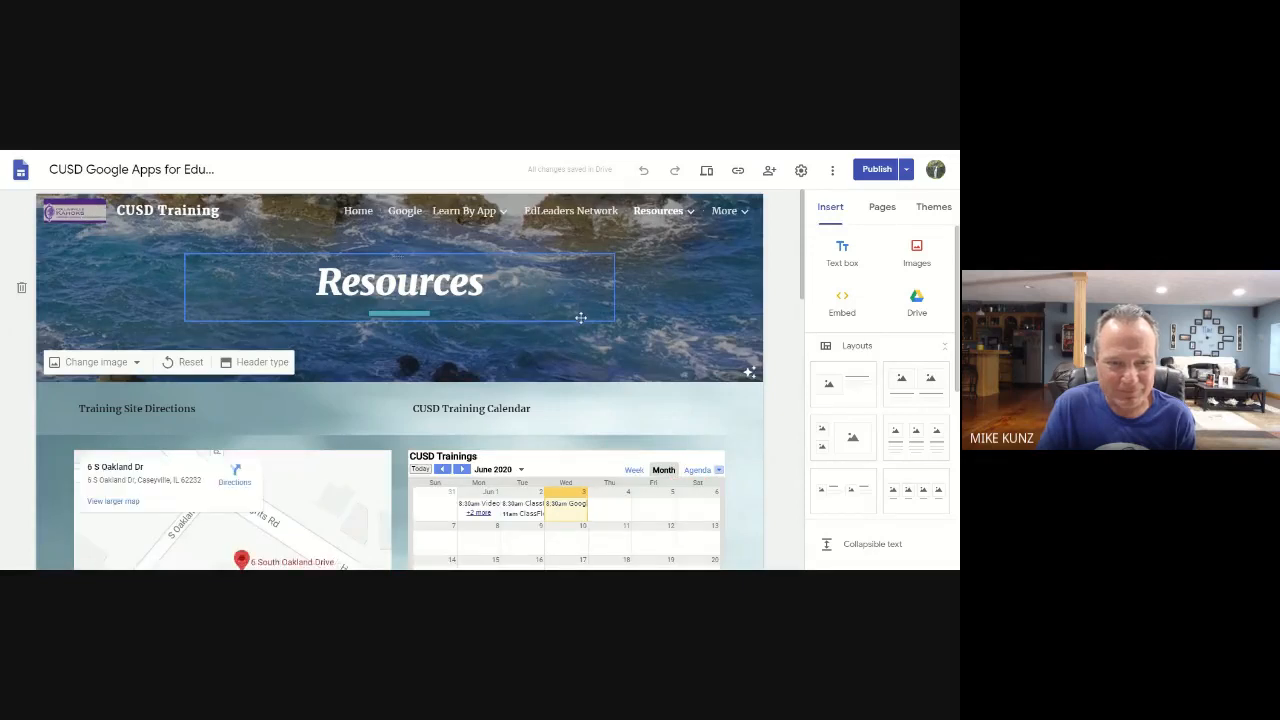
scroll(226, 364, "down", 2)
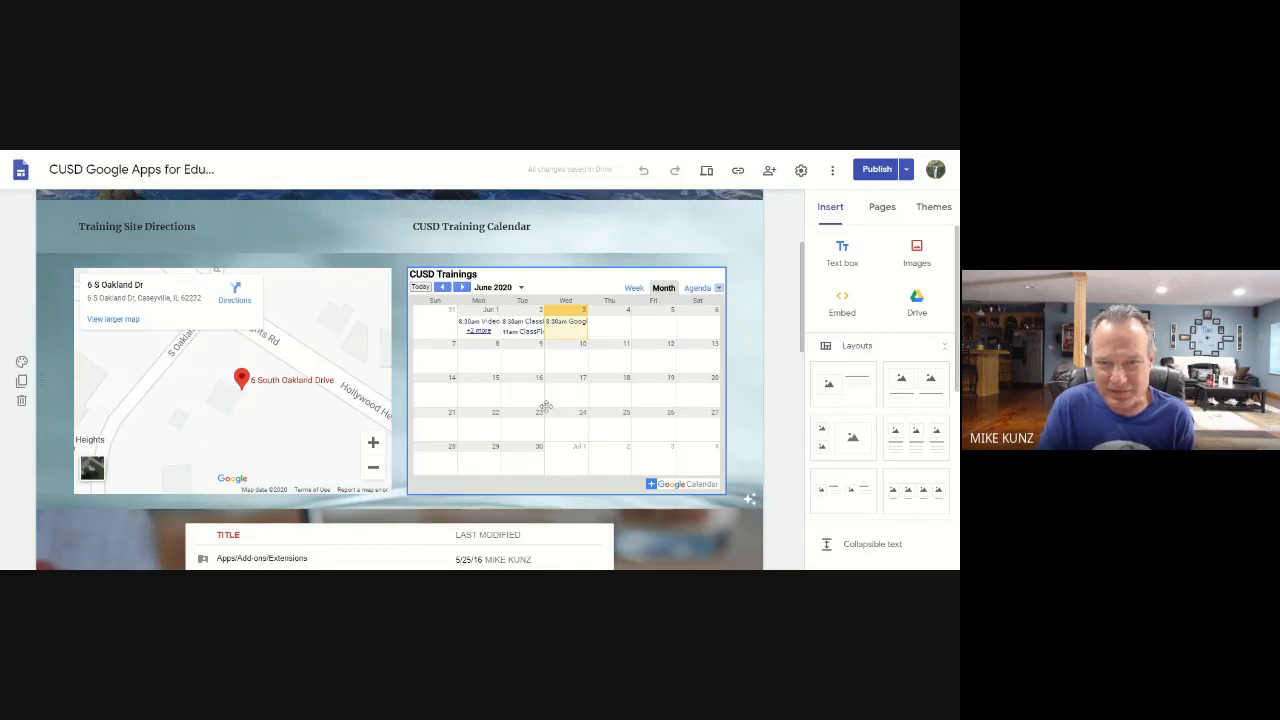
scroll(329, 434, "down", 2)
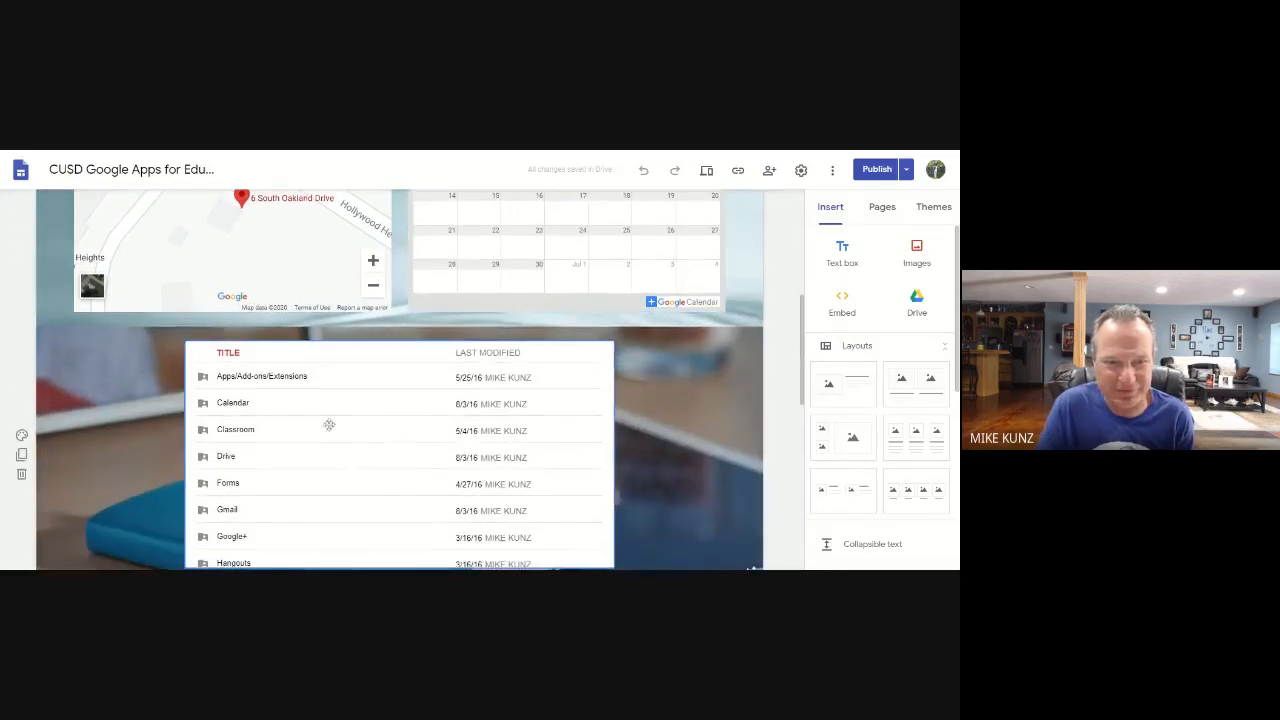
scroll(334, 400, "down", 1)
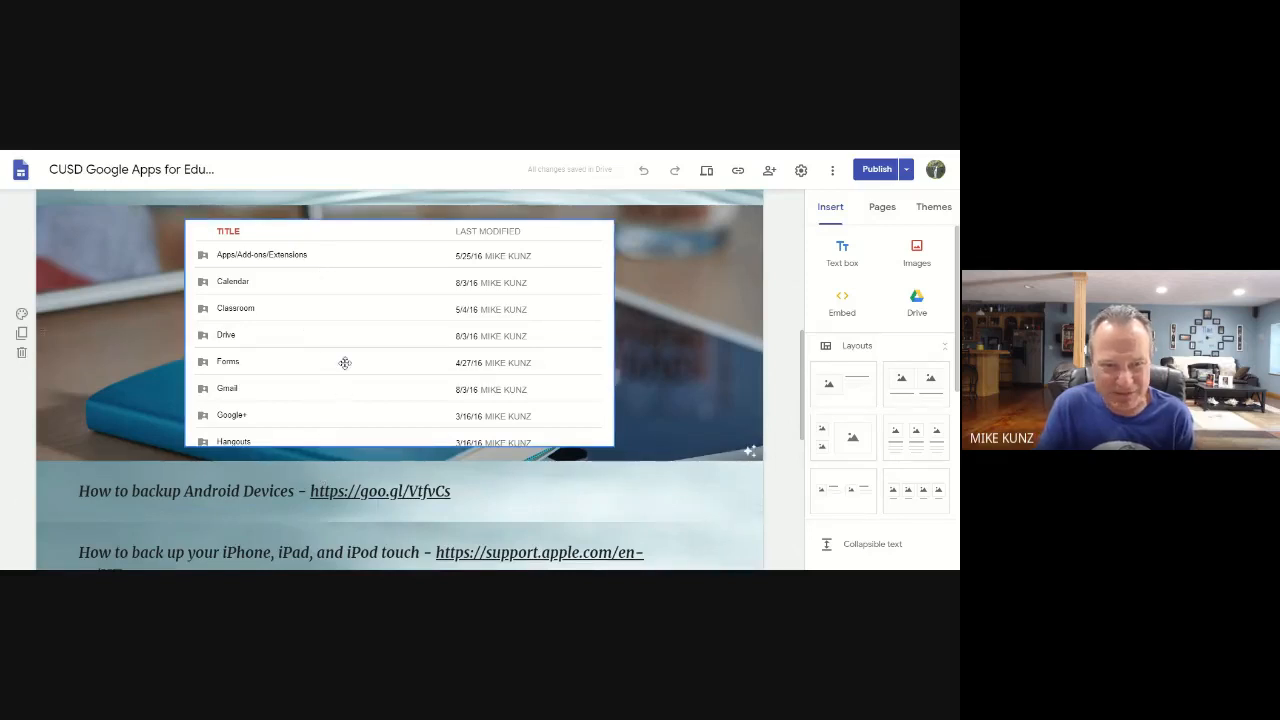
scroll(343, 371, "down", 2)
scroll(343, 294, "down", 3)
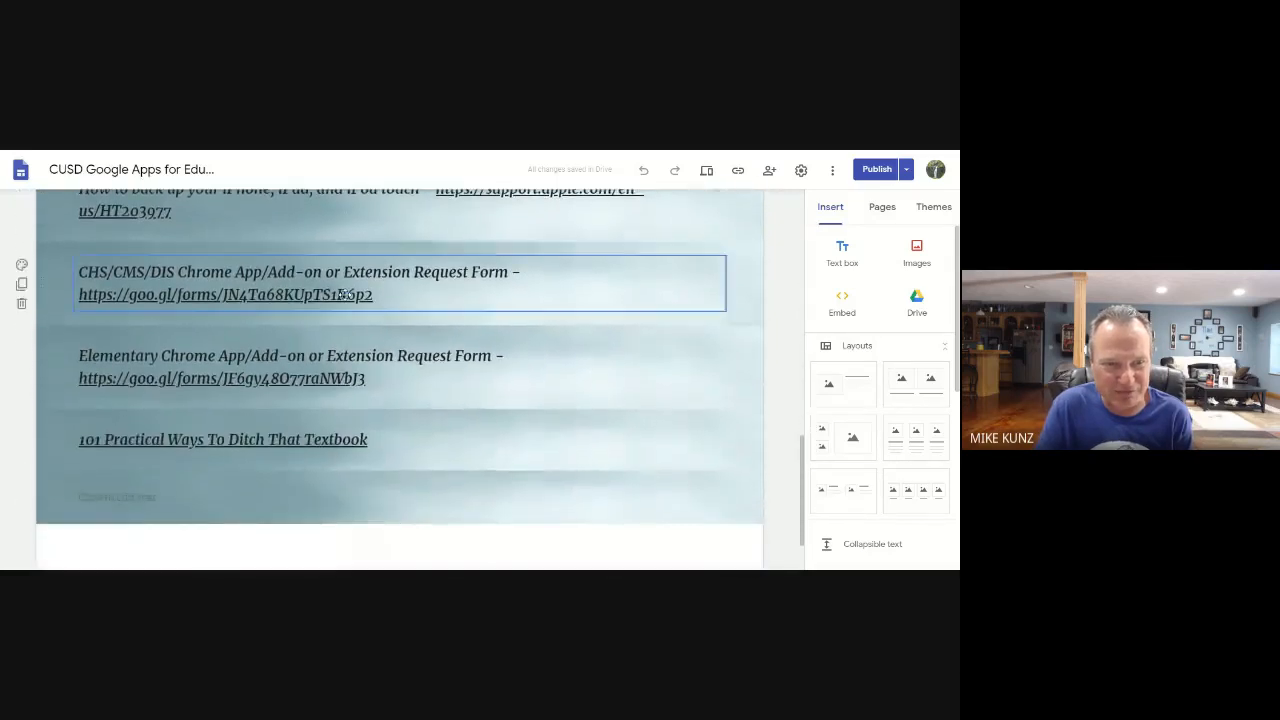
scroll(343, 294, "up", 4)
scroll(343, 294, "up", 10)
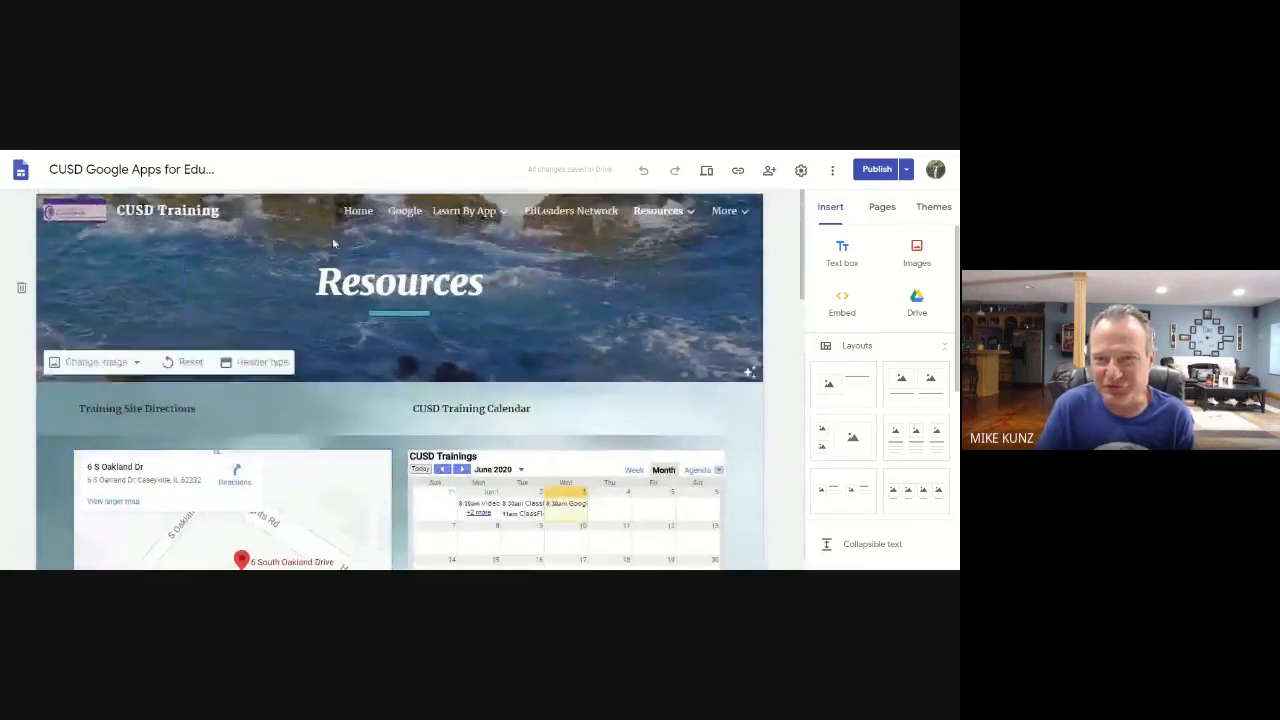
View the Security page under Resources and the Substitute Teachers Resources page
mouse_move(655, 211)
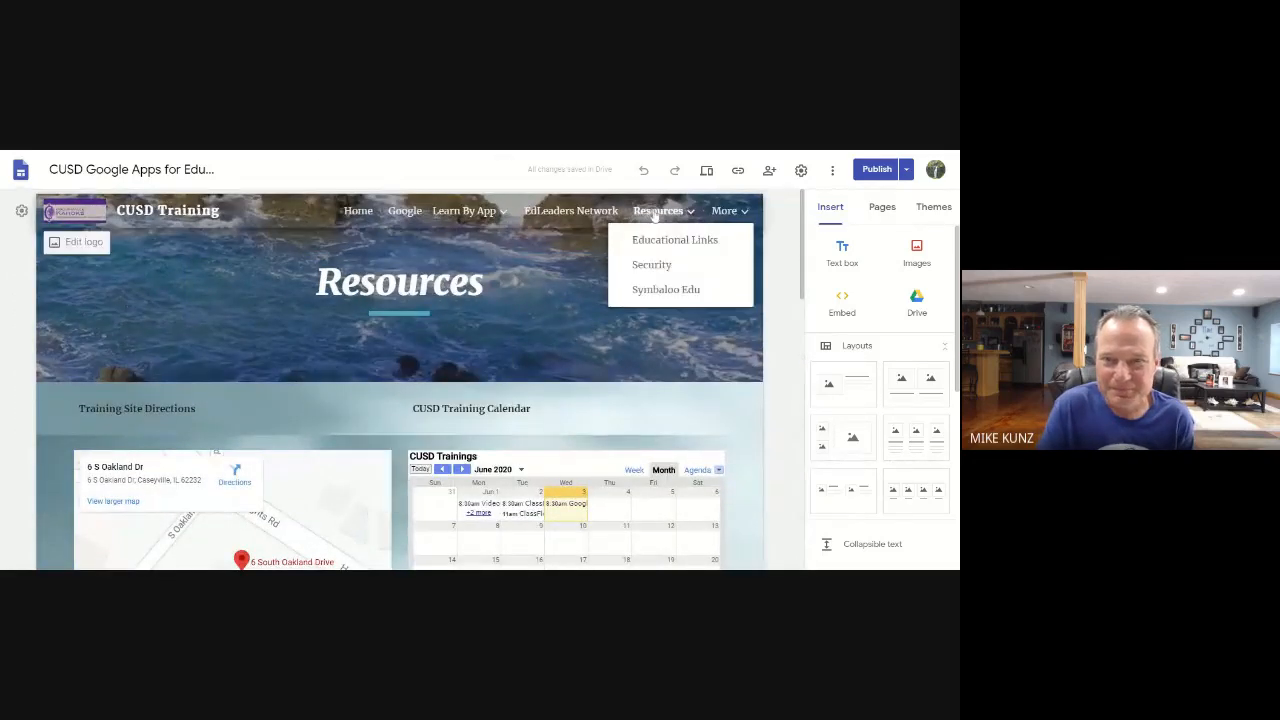
left_click(660, 271)
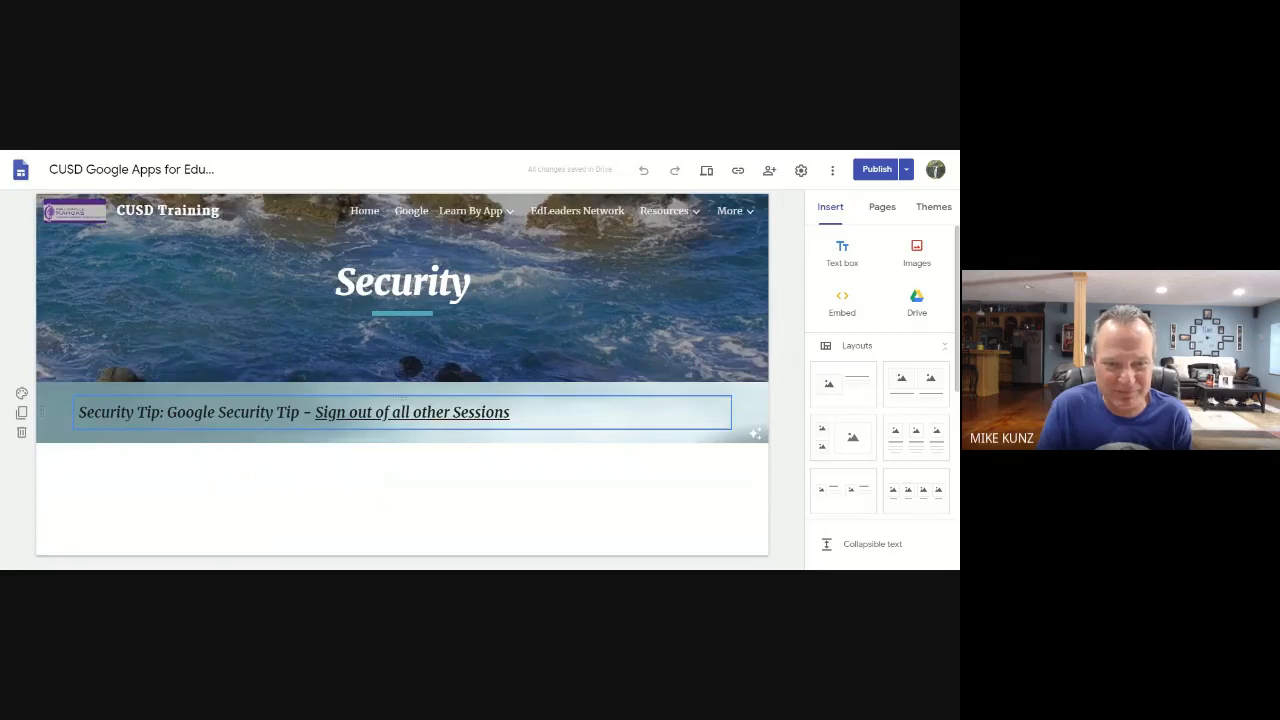
mouse_move(664, 211)
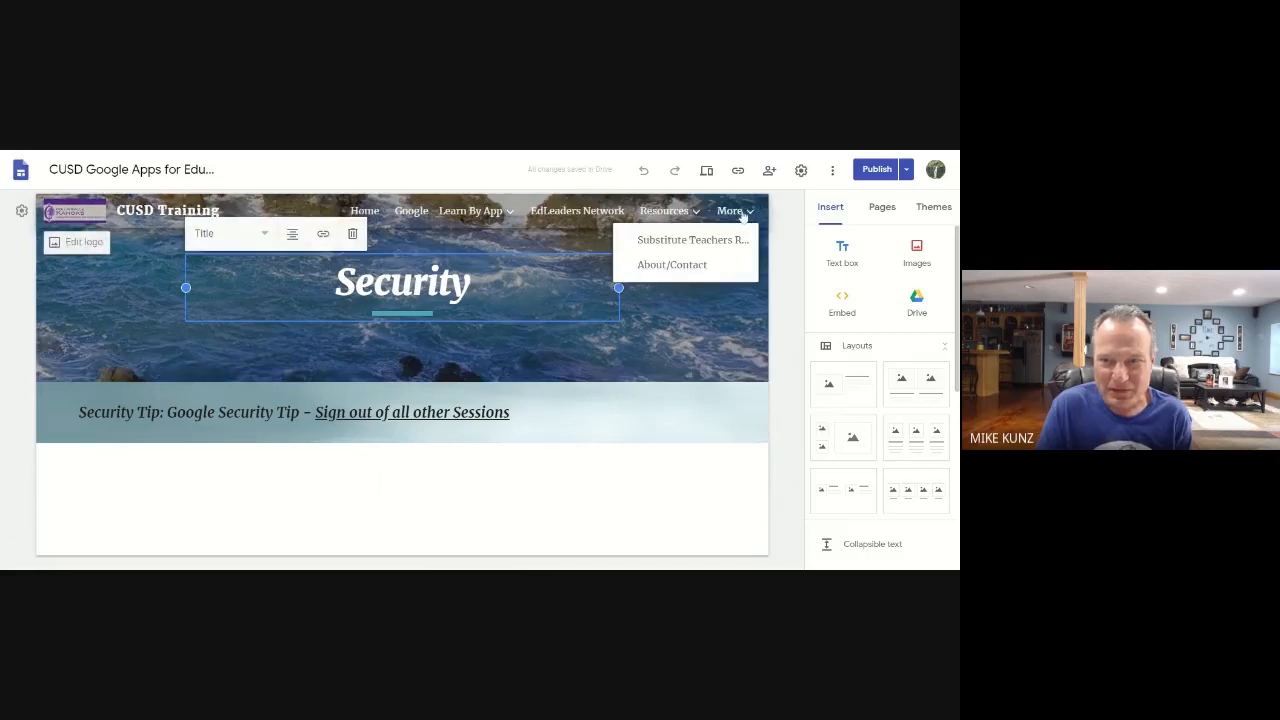
mouse_move(737, 208)
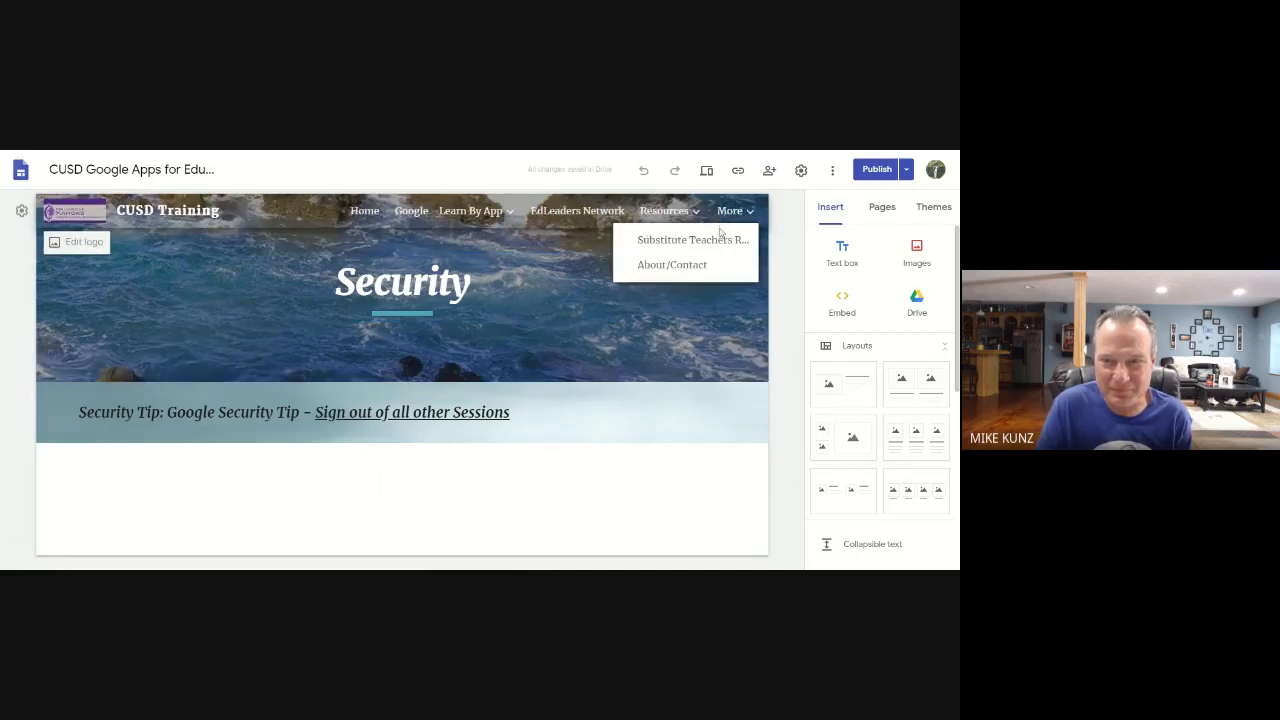
left_click(716, 242)
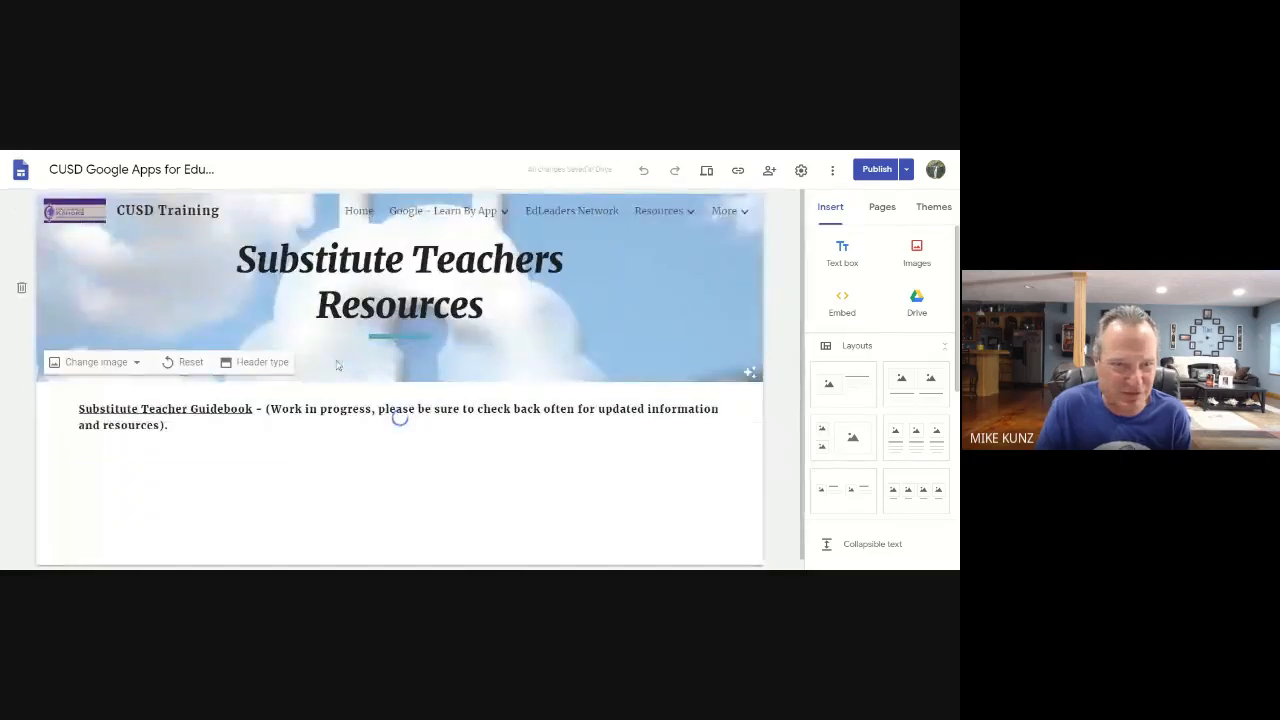
Open the About/Contact page and read its Instructional Technology section
mouse_move(726, 210)
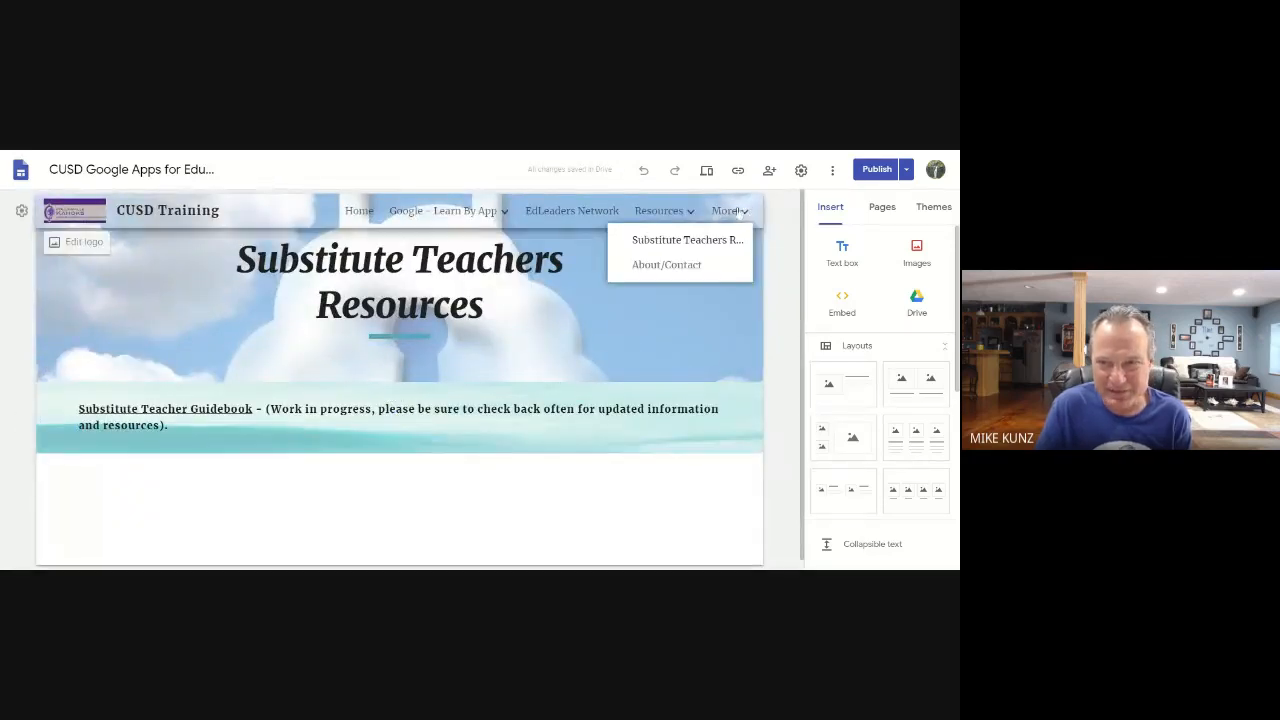
left_click(668, 264)
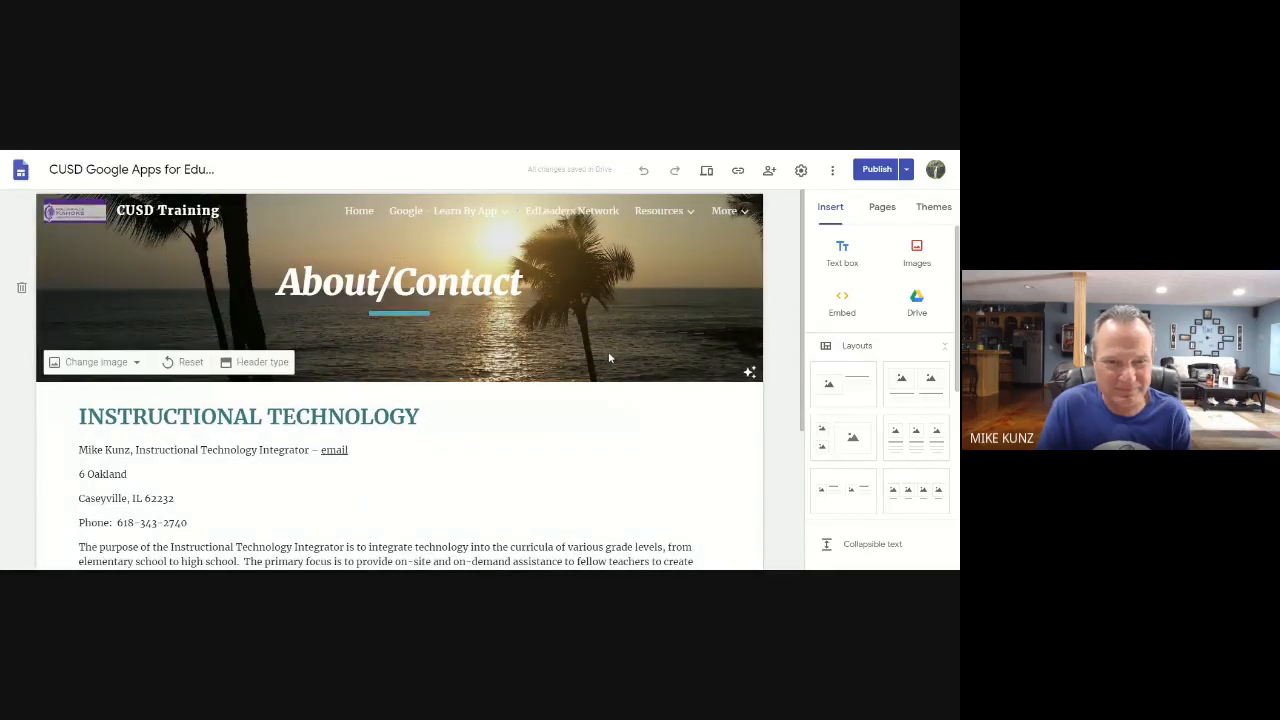
scroll(608, 351, "down", 2)
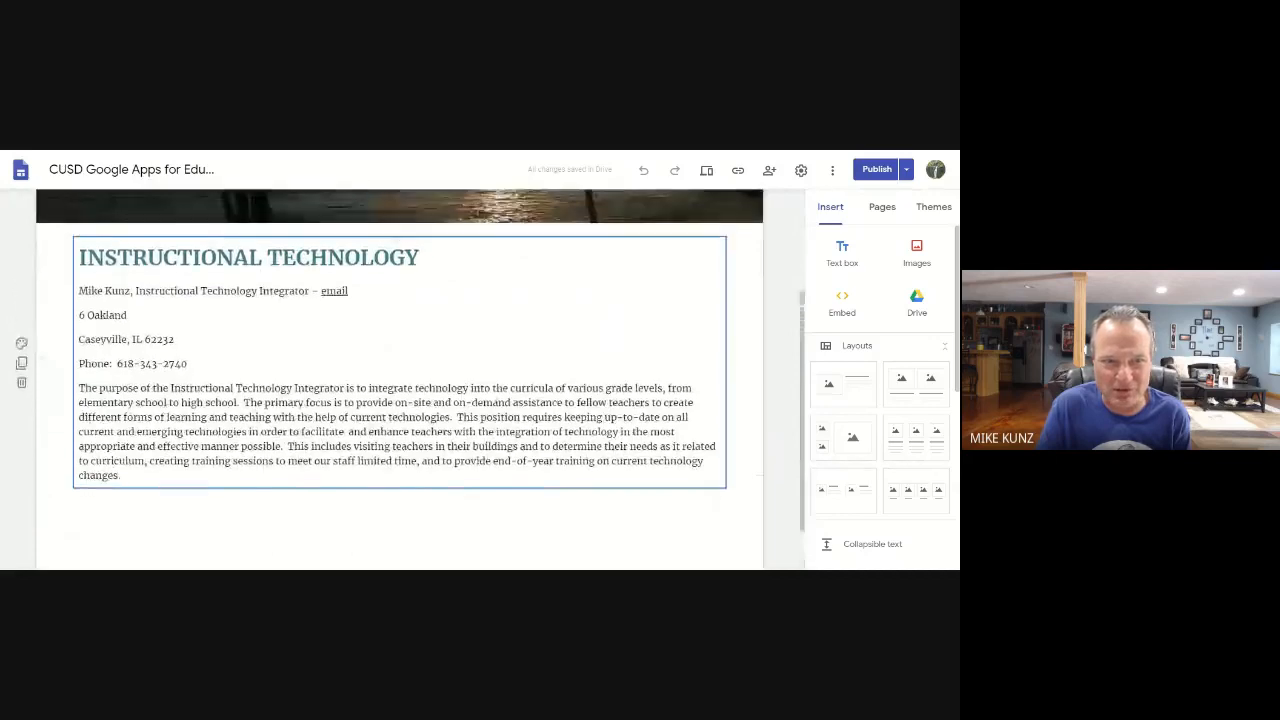
scroll(608, 357, "up", 2)
scroll(608, 357, "down", 2)
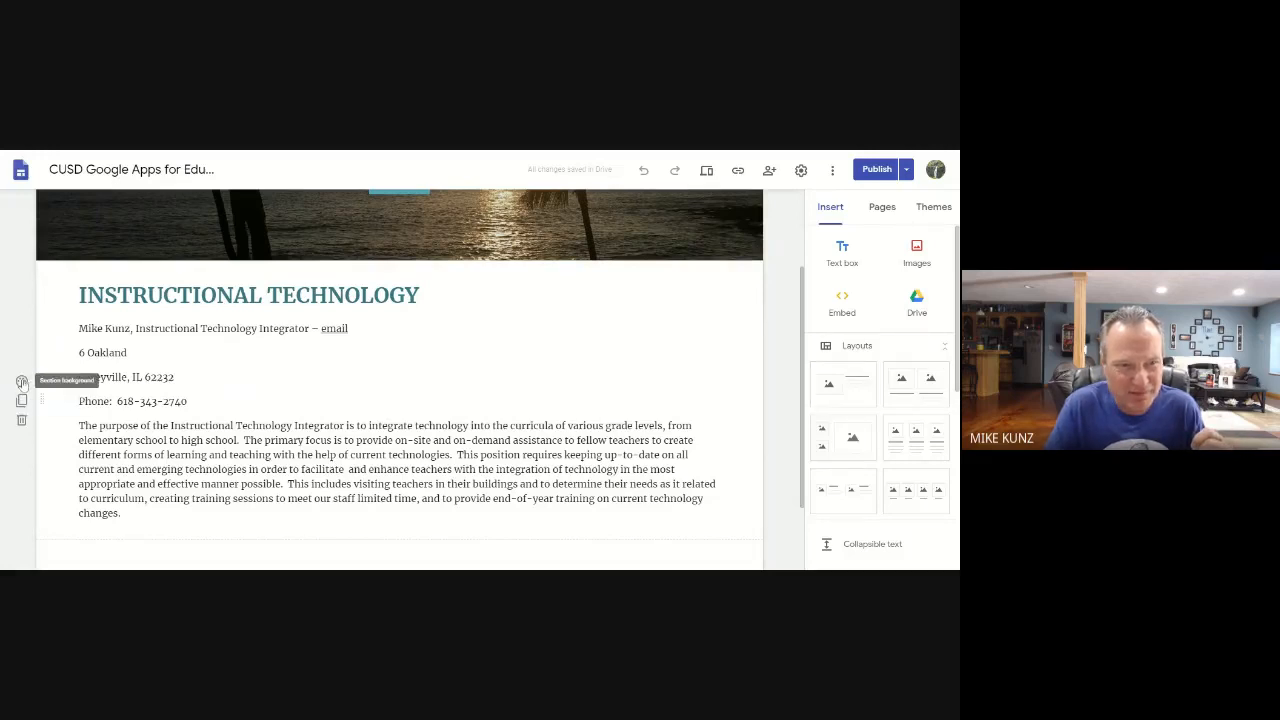
Review the background styles and image sources for the Instructional Technology section, and leave its background unchanged
left_click(21, 382)
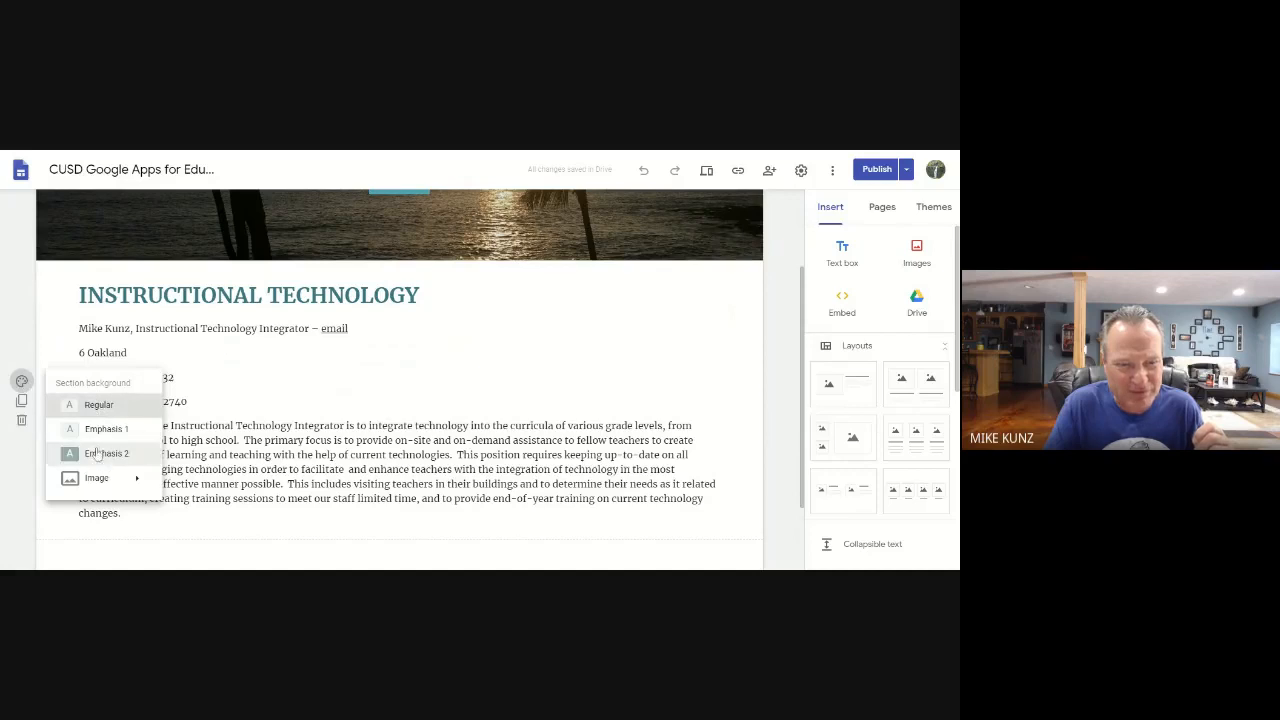
mouse_move(97, 487)
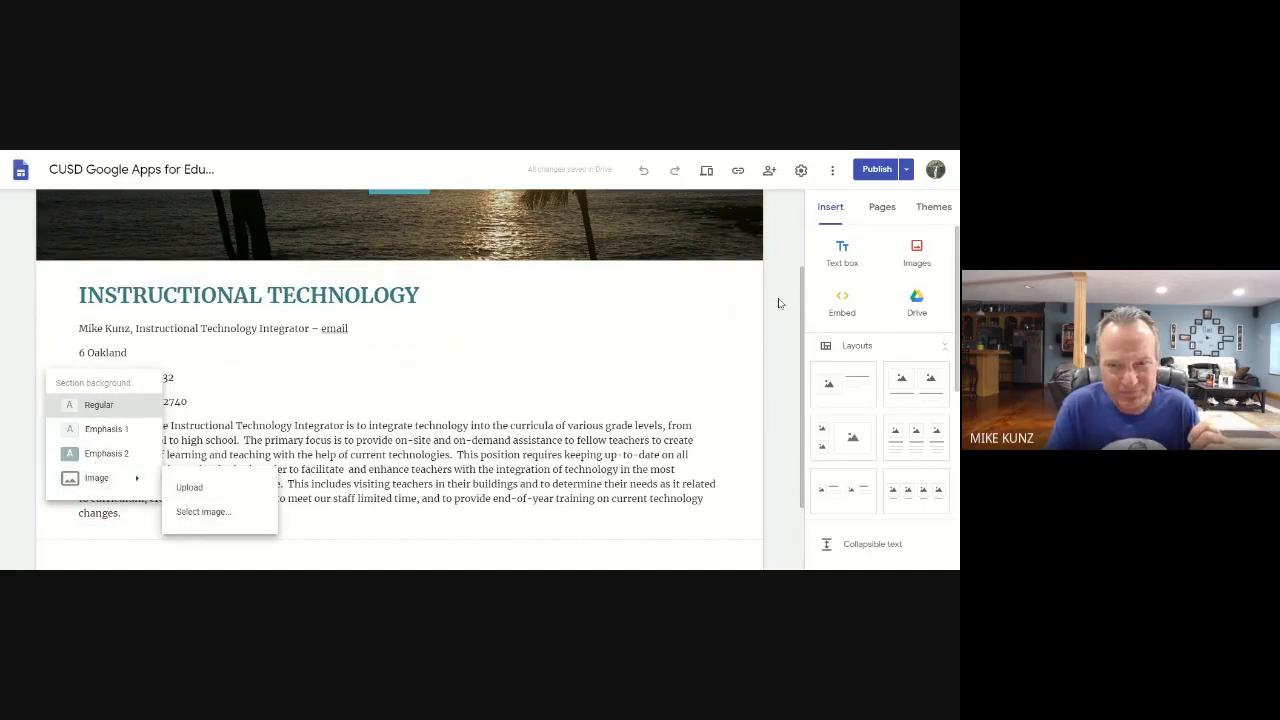
scroll(600, 350, "up", 2)
mouse_move(486, 215)
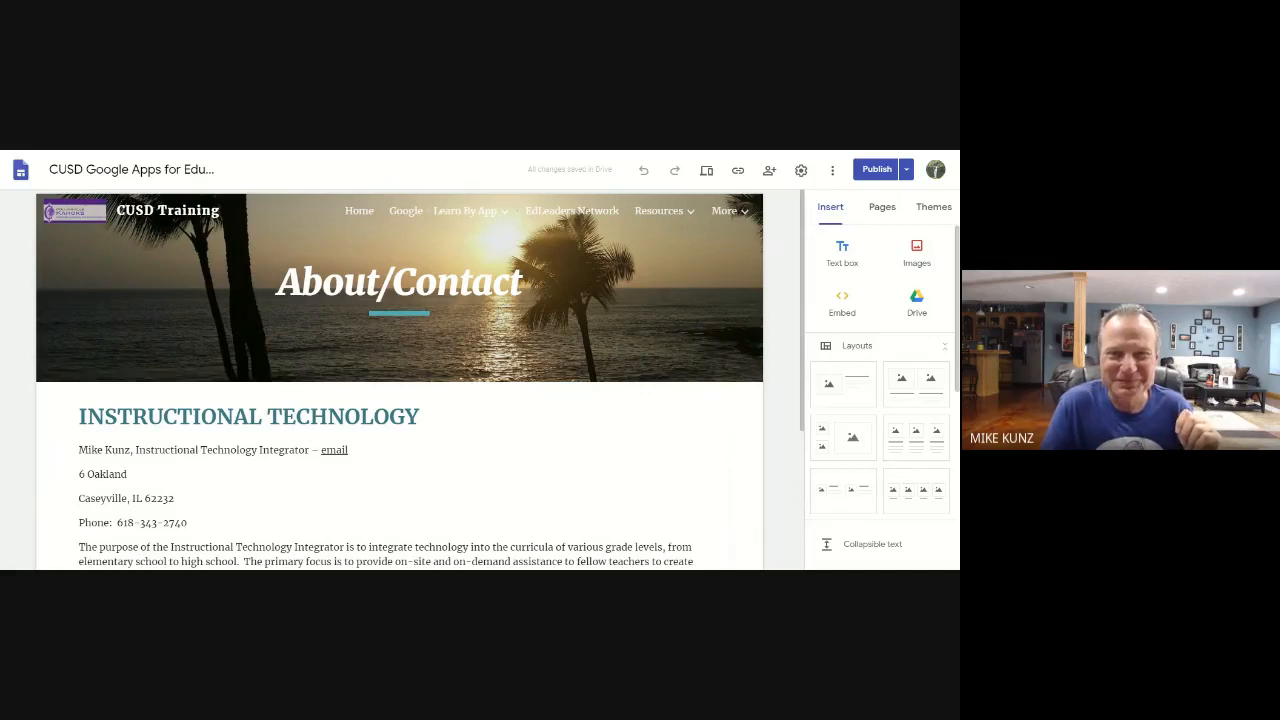
mouse_move(400, 285)
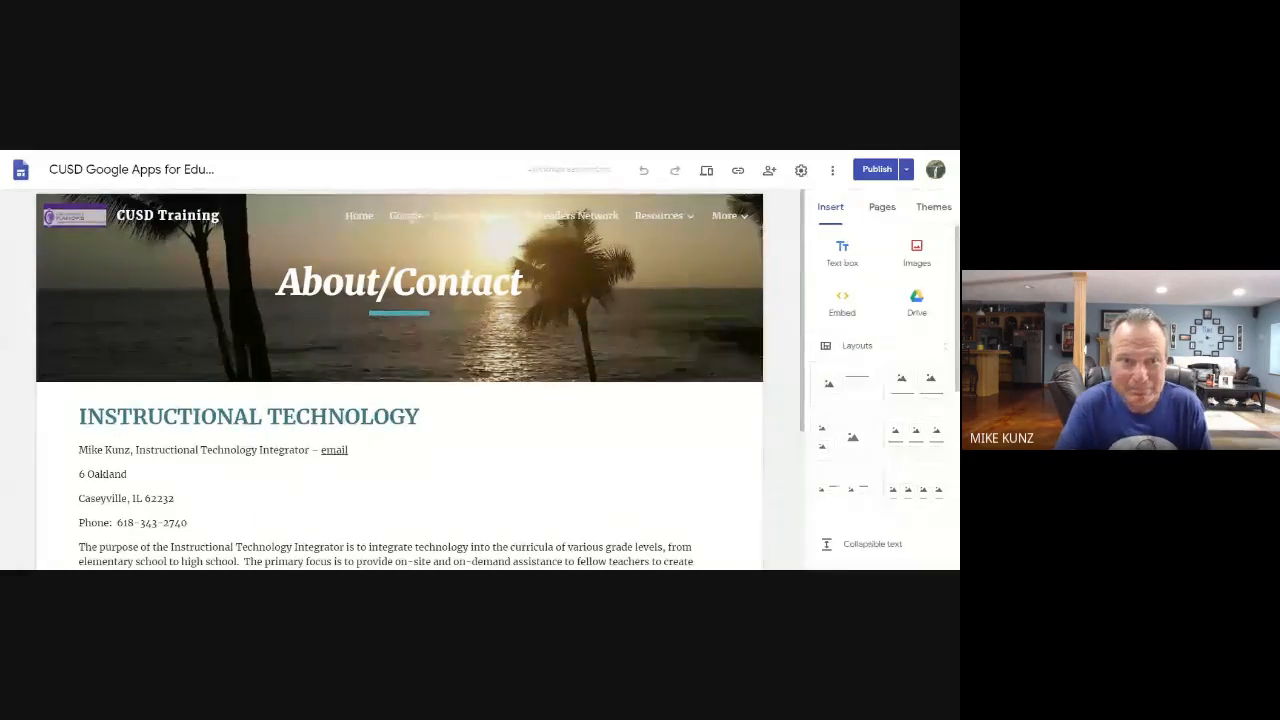
Go from the classic Sites list to new Google Sites and browse its template gallery through the Education, Personal and Work categories
key("ctrl+Tab")
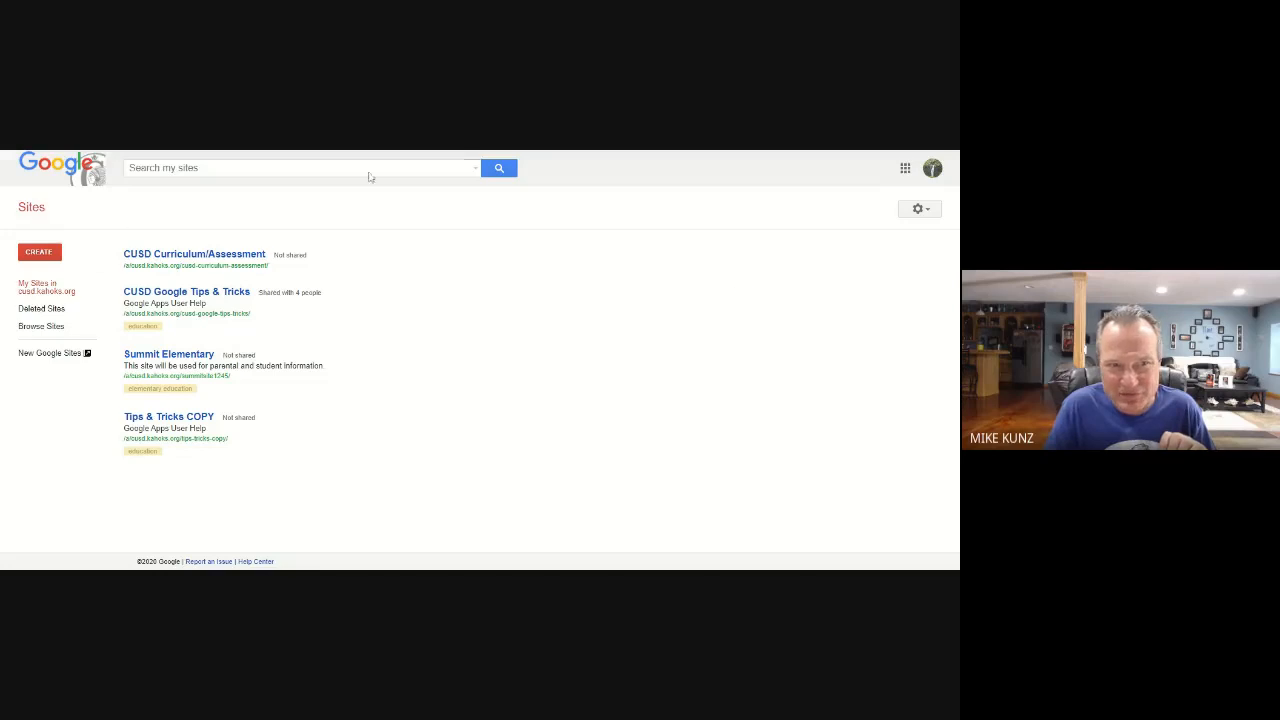
left_click(57, 356)
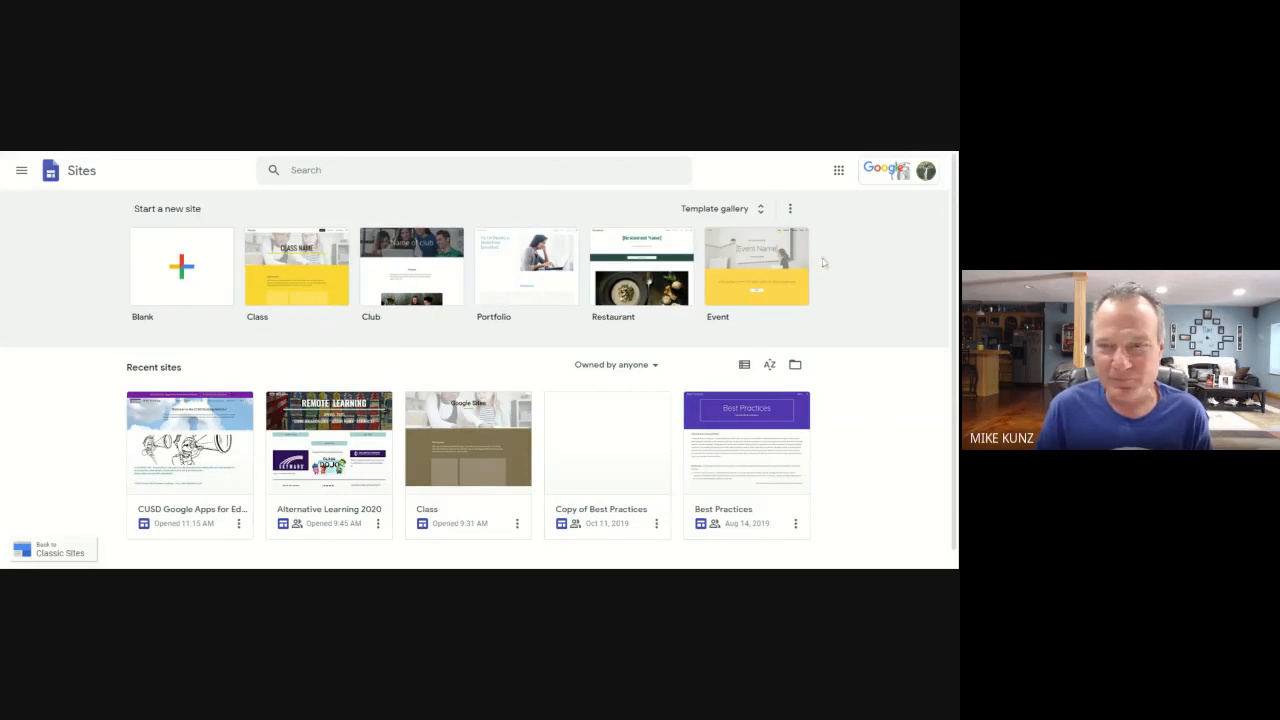
left_click(760, 212)
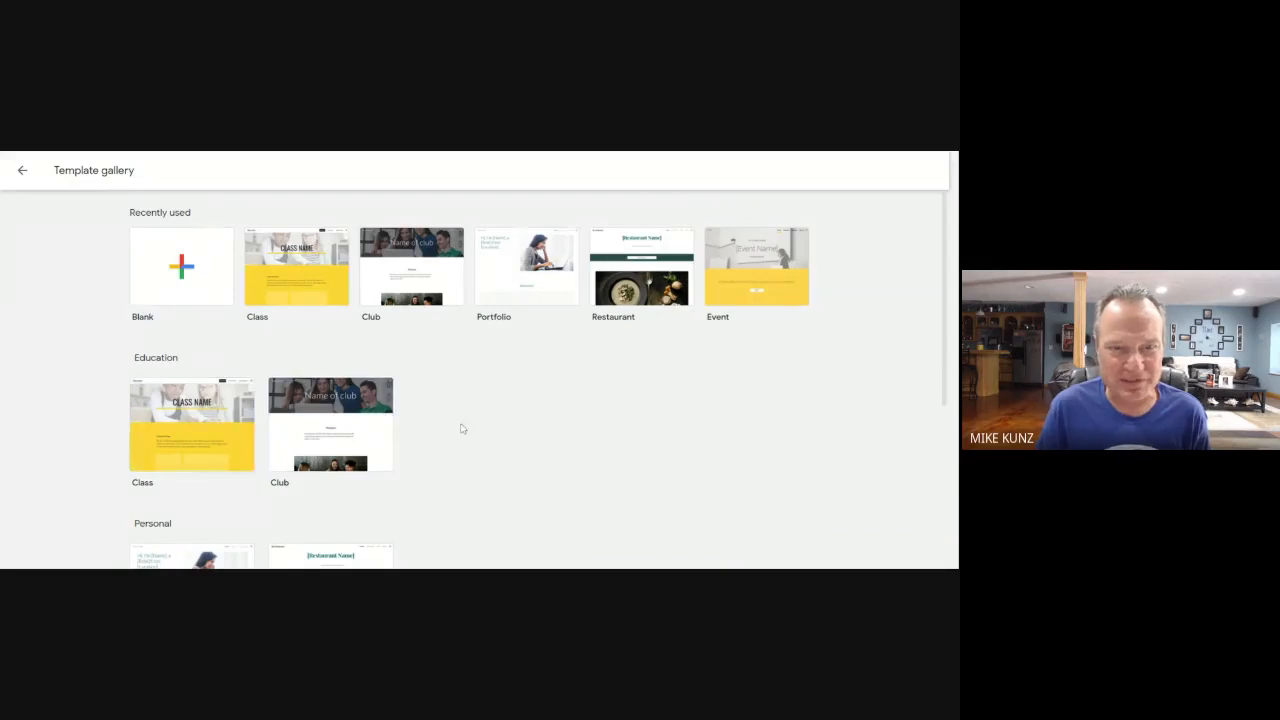
scroll(460, 428, "down", 3)
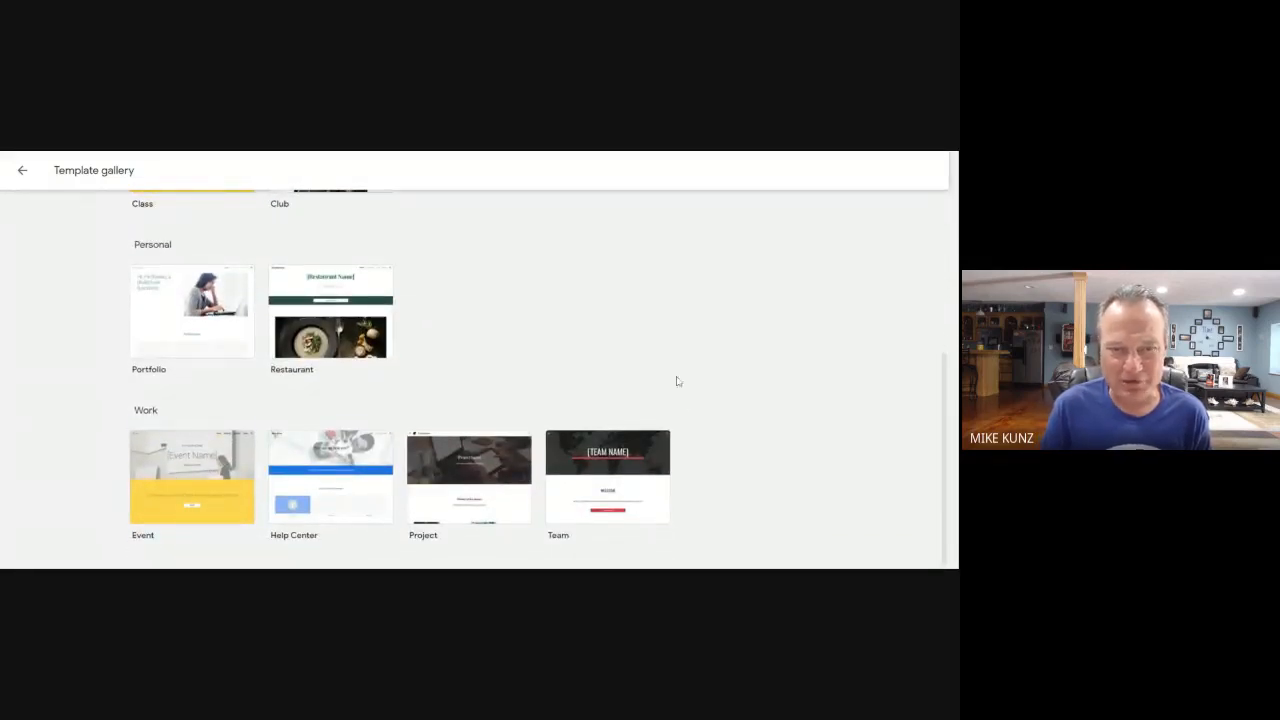
scroll(632, 350, "up", 3)
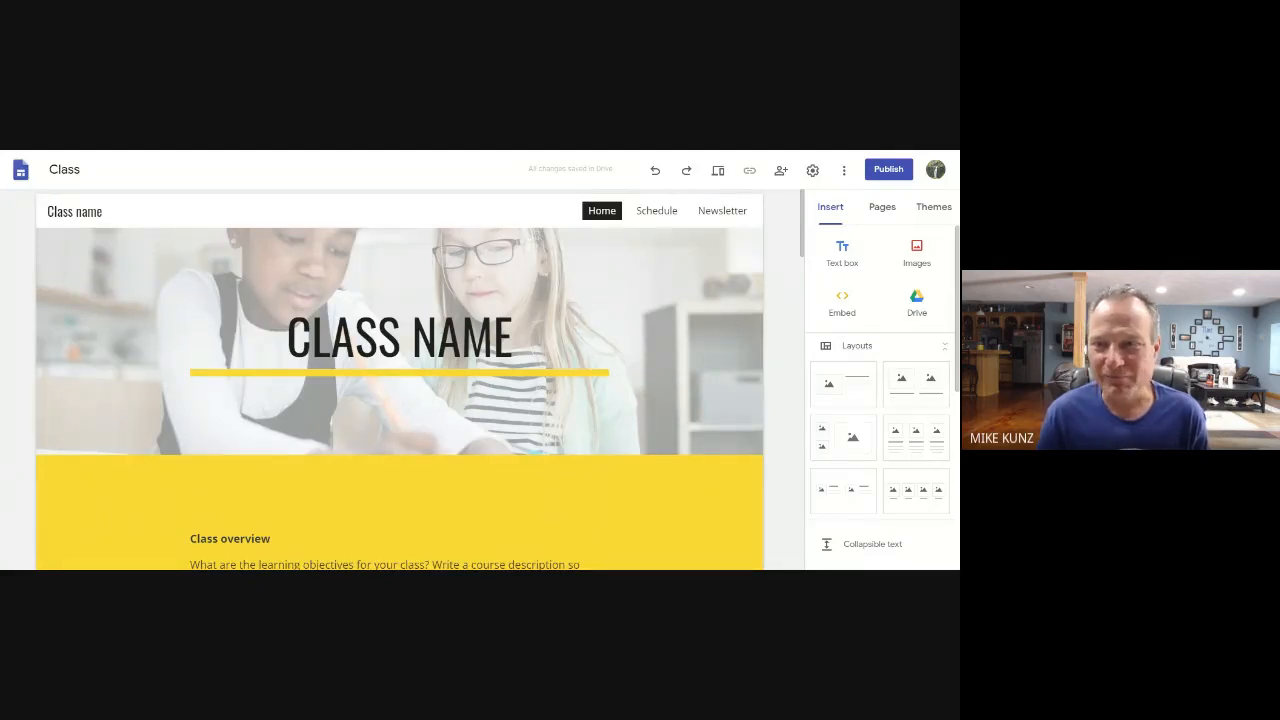
In the Class site, add a subpage named Away under the Home page
mouse_move(662, 401)
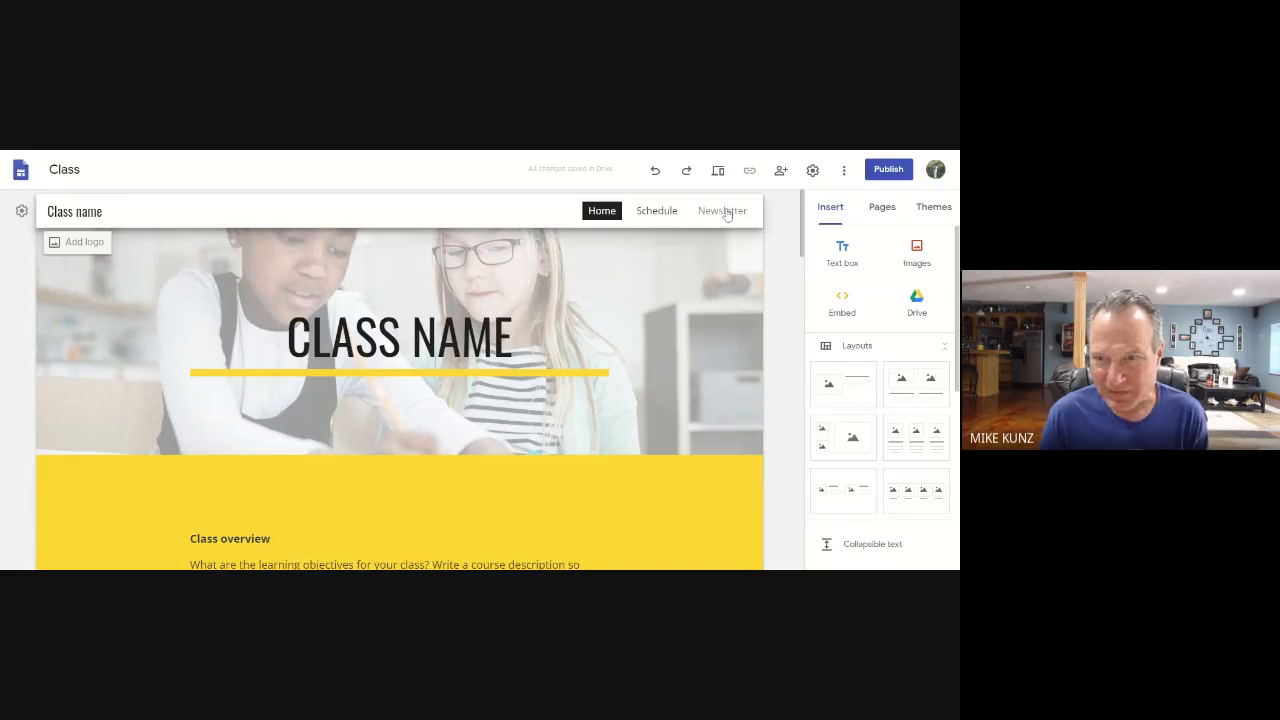
left_click(879, 208)
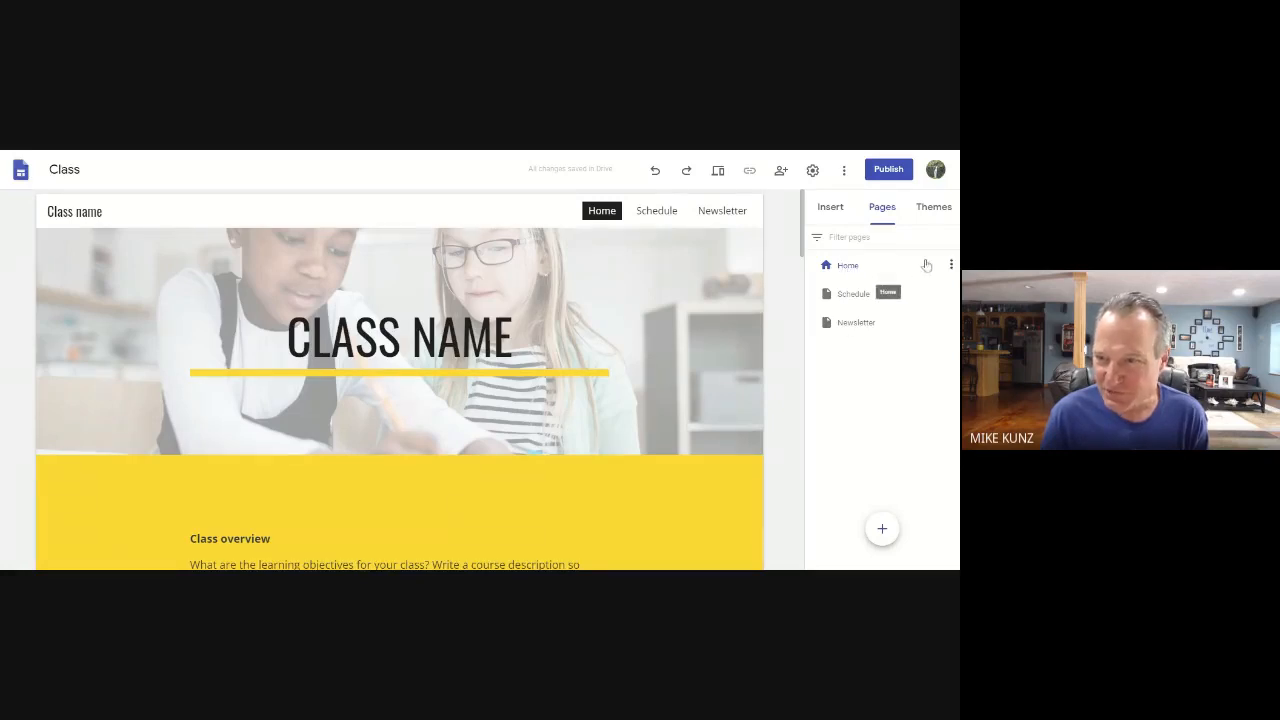
left_click(951, 265)
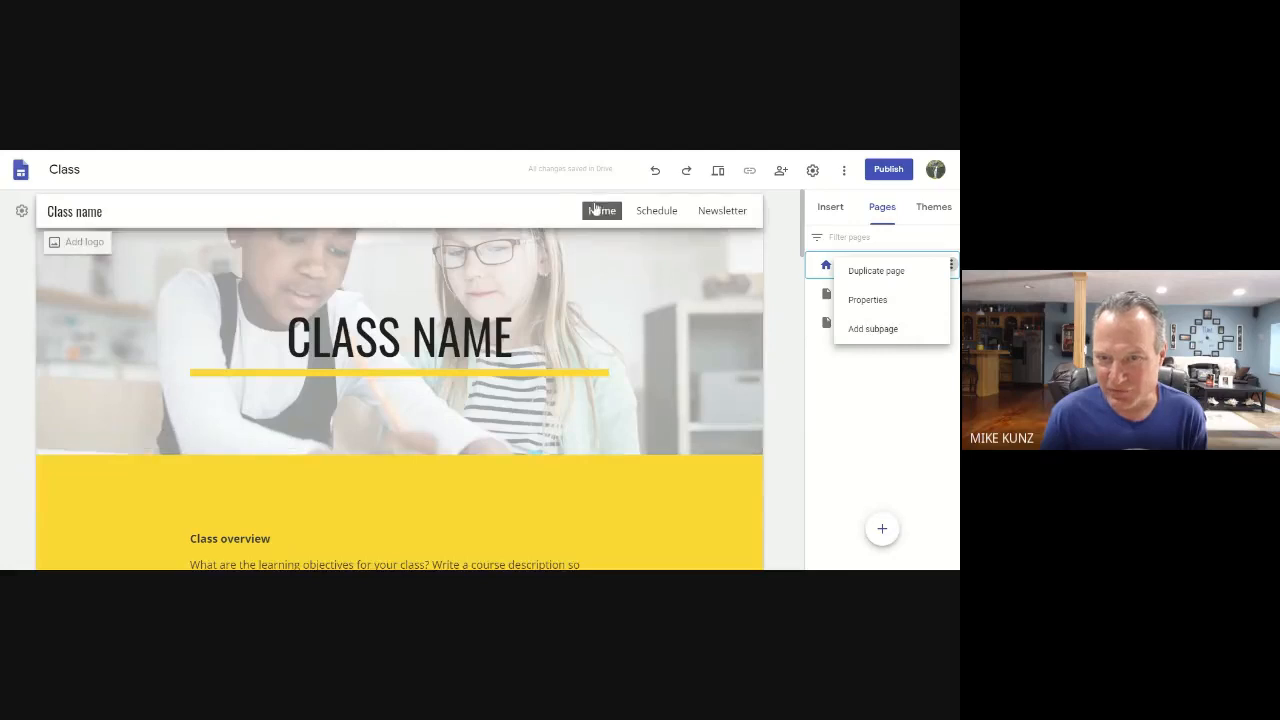
left_click(871, 331)
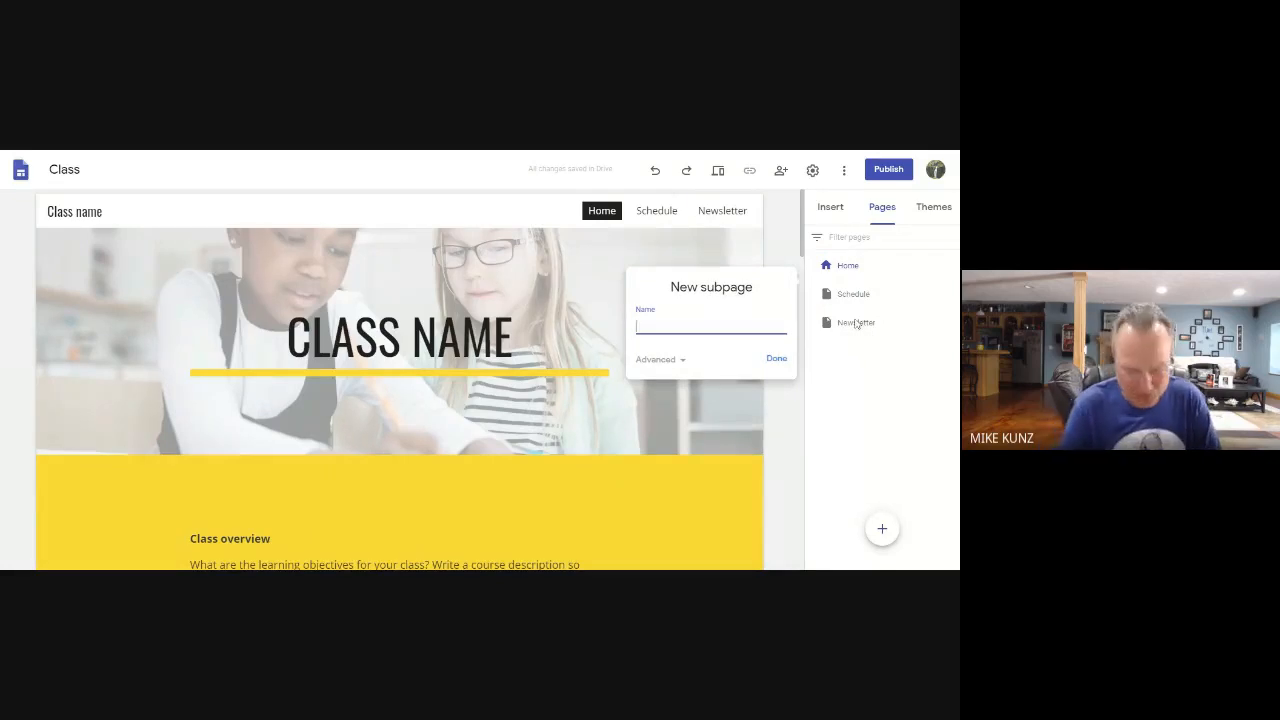
type("Away")
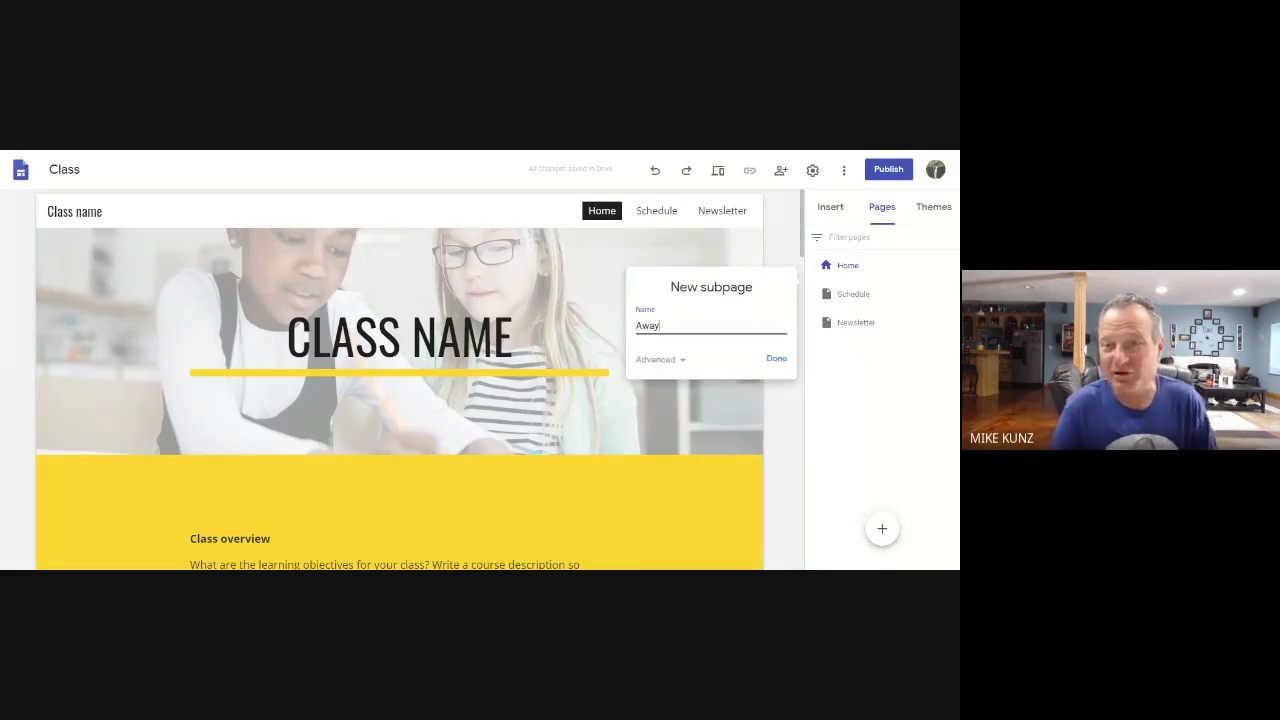
left_click(778, 360)
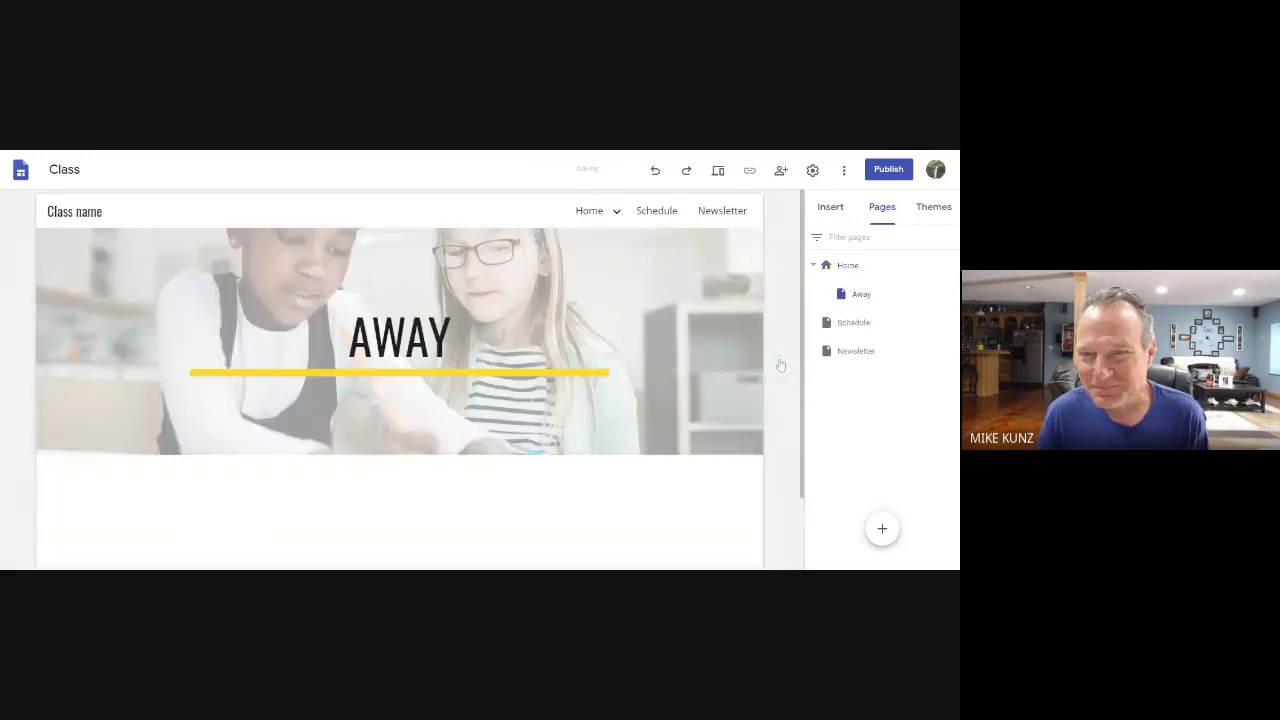
Check the Away subpage in the site navigation under Home and open it
mouse_move(615, 212)
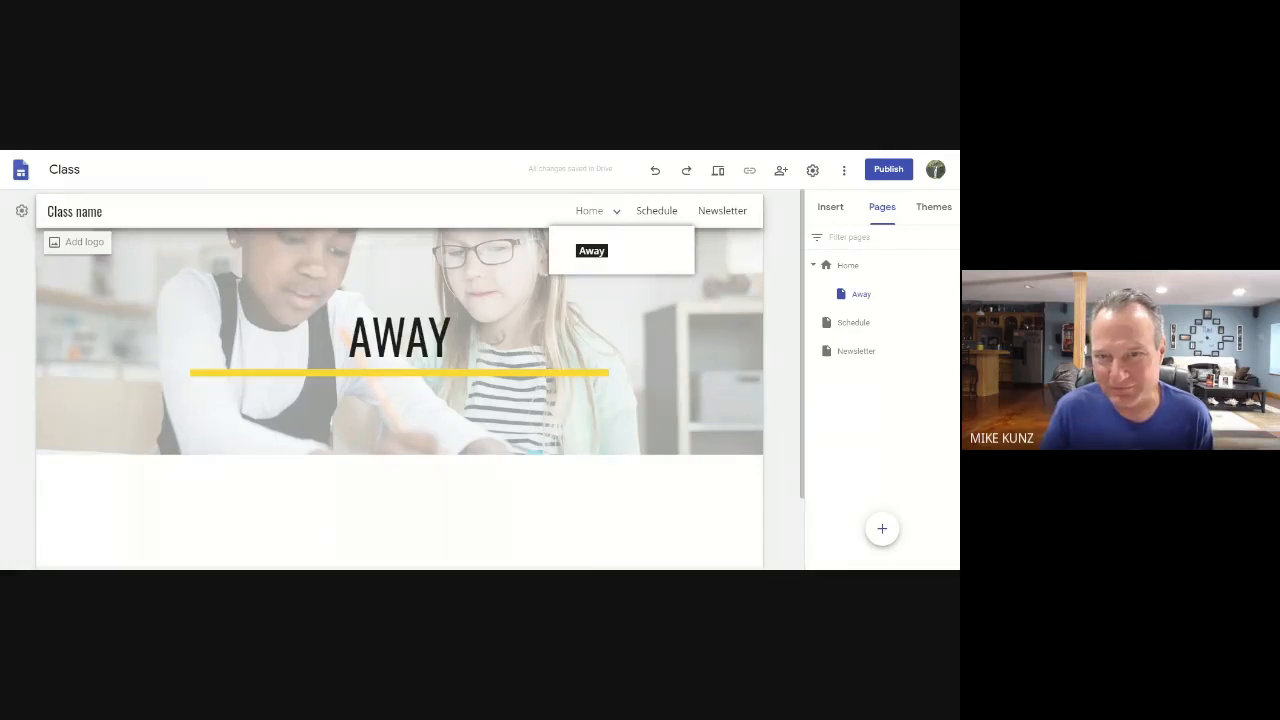
triple_click(614, 211)
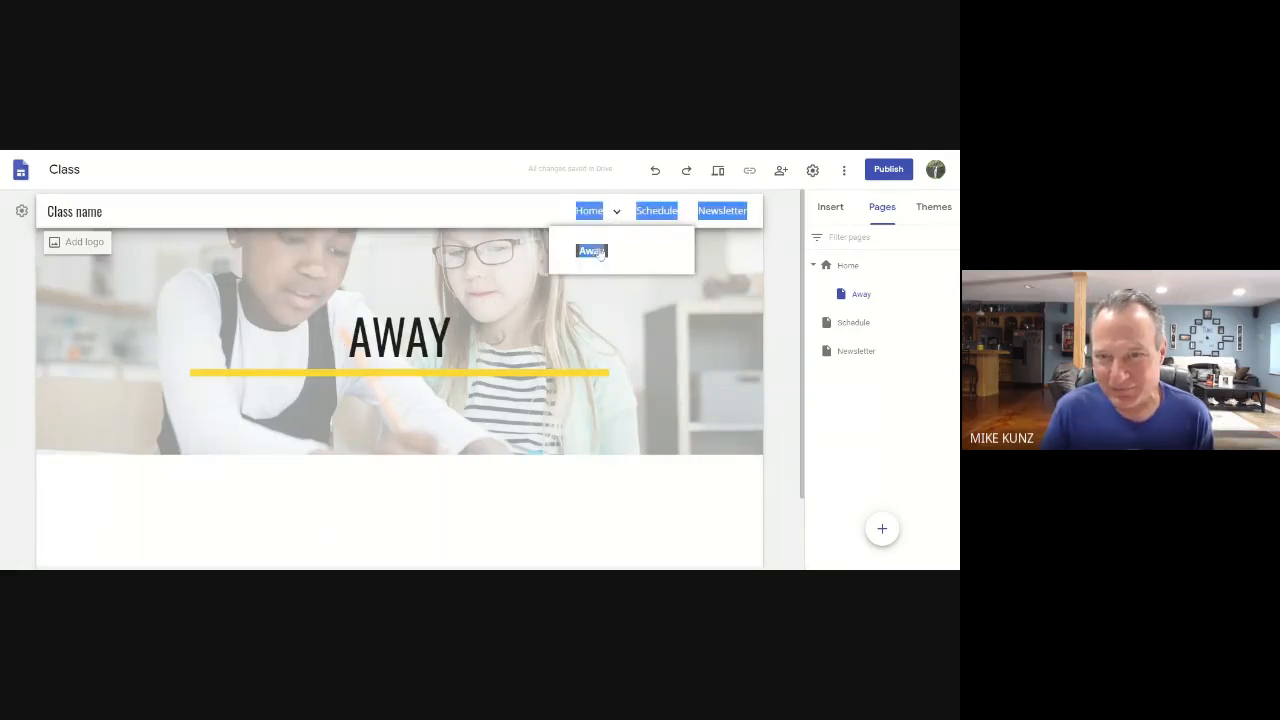
left_click(595, 255)
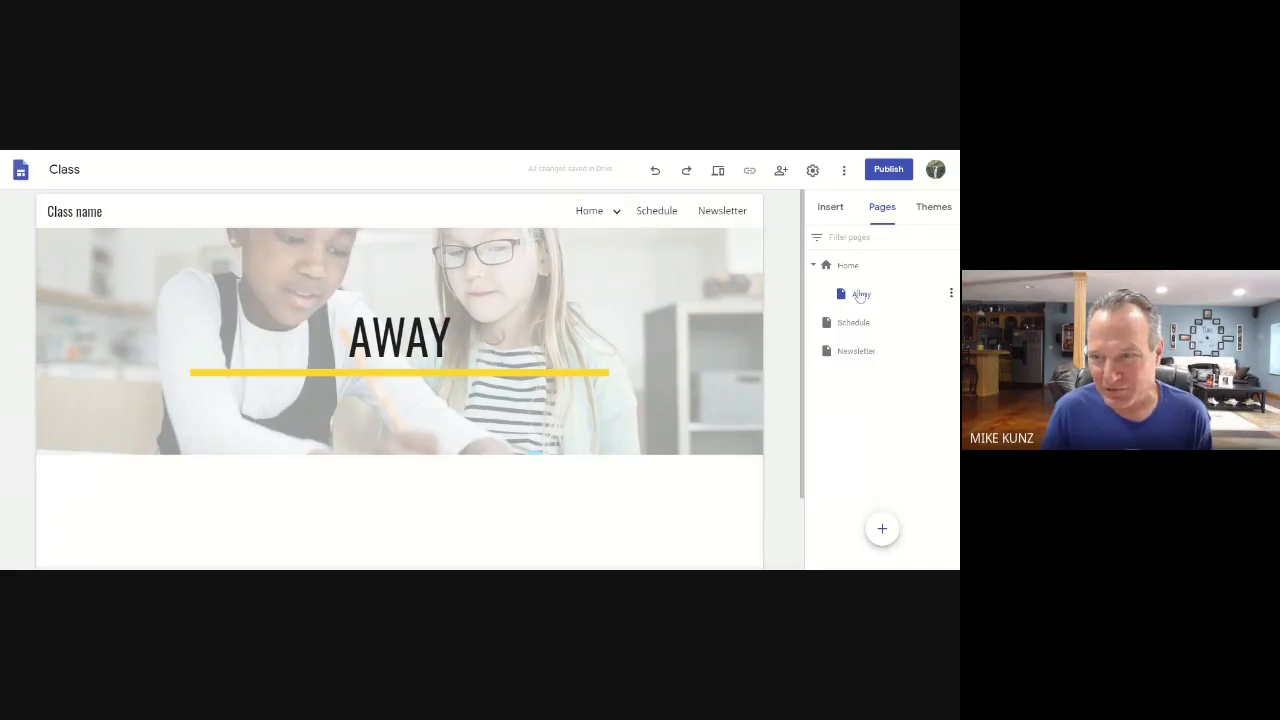
mouse_move(574, 206)
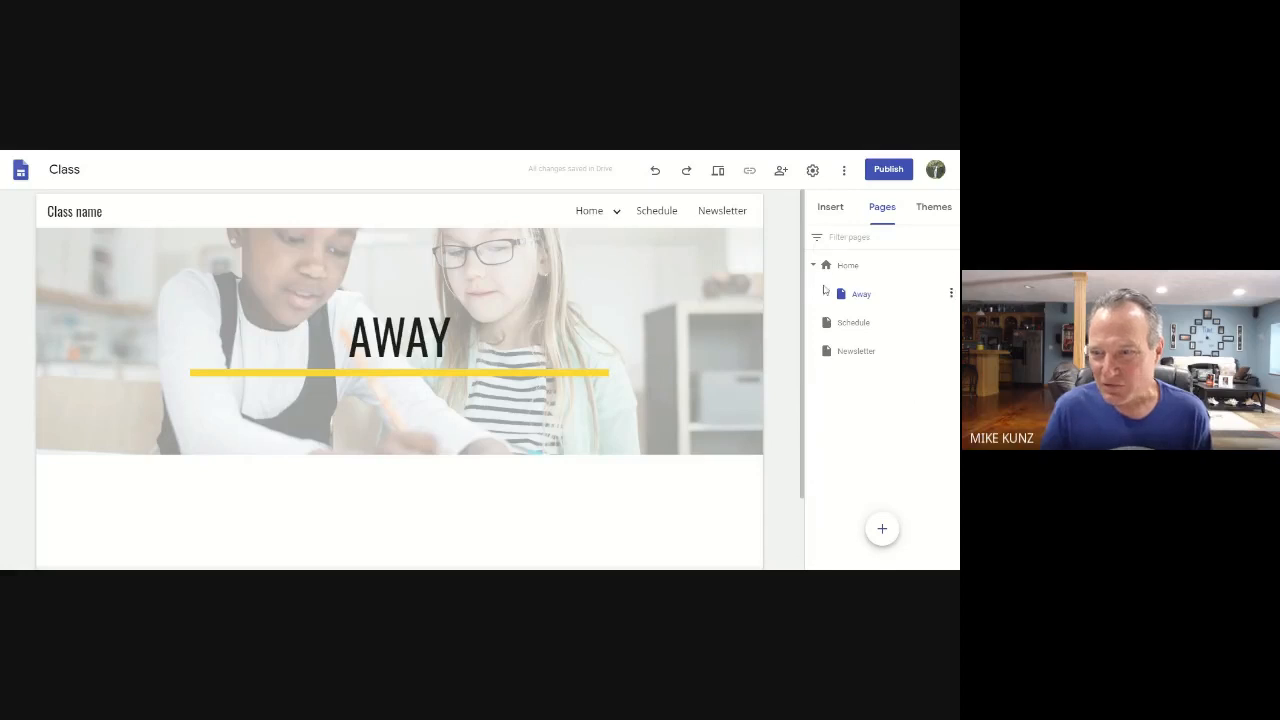
Open the Schedule page and review its page options without applying any of them
left_click_drag(854, 337, 853, 330)
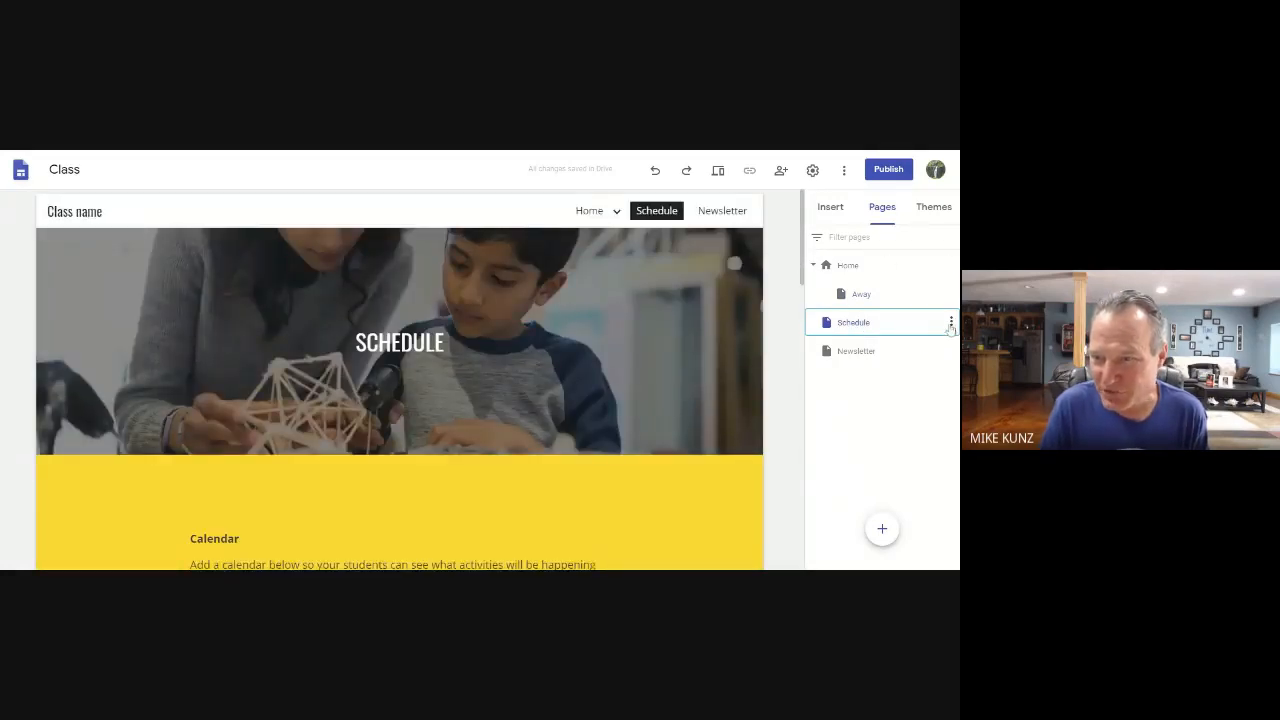
left_click_drag(843, 329, 953, 325)
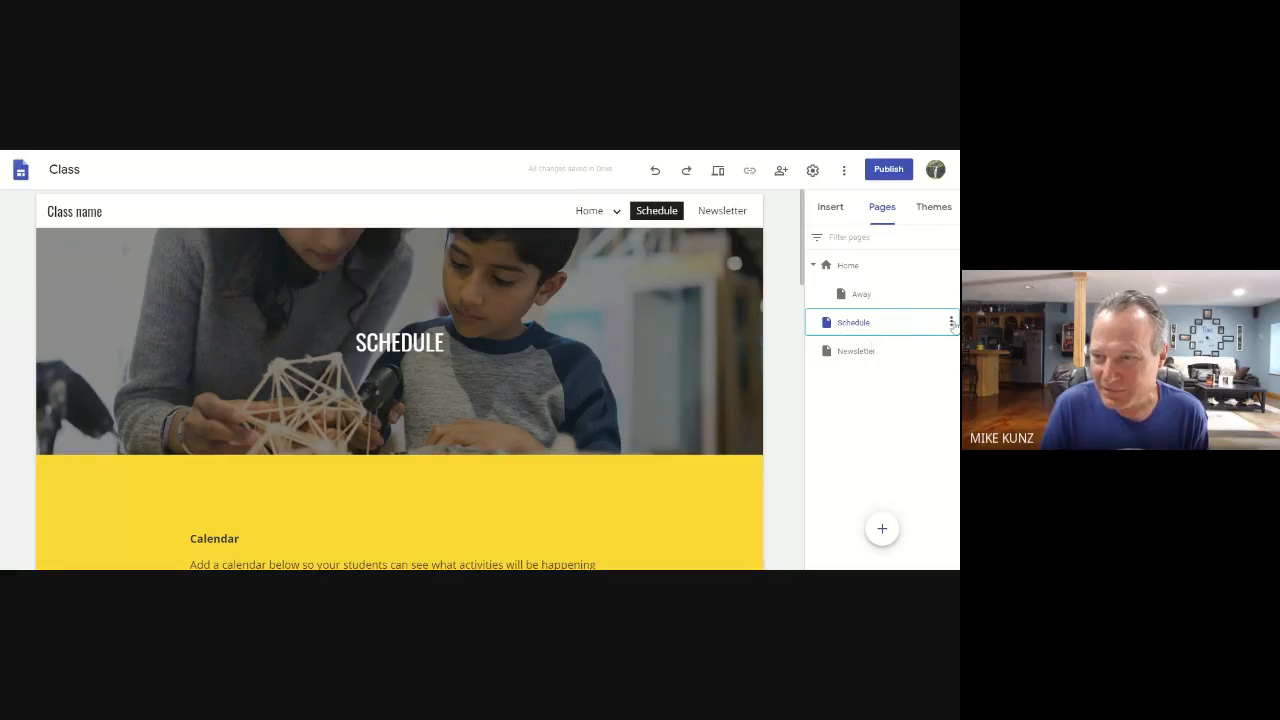
left_click(951, 322)
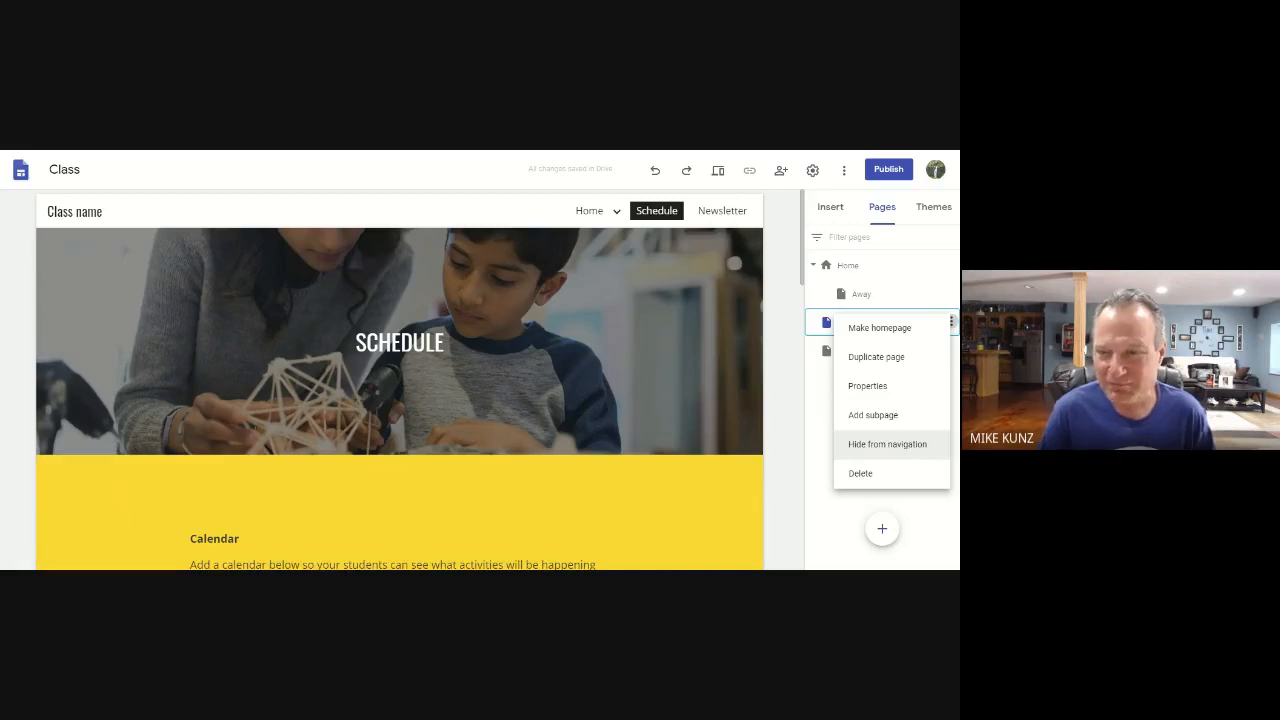
left_click(818, 513)
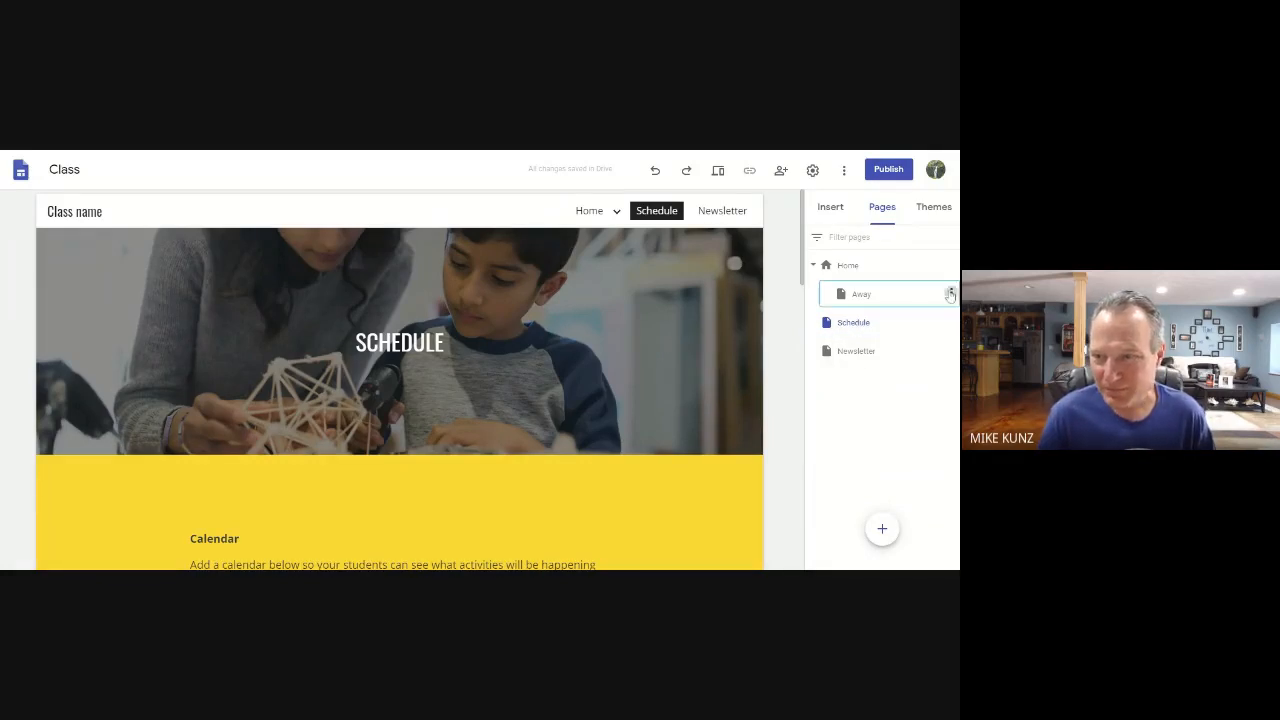
Delete the Away subpage from the Class site
right_click(889, 297)
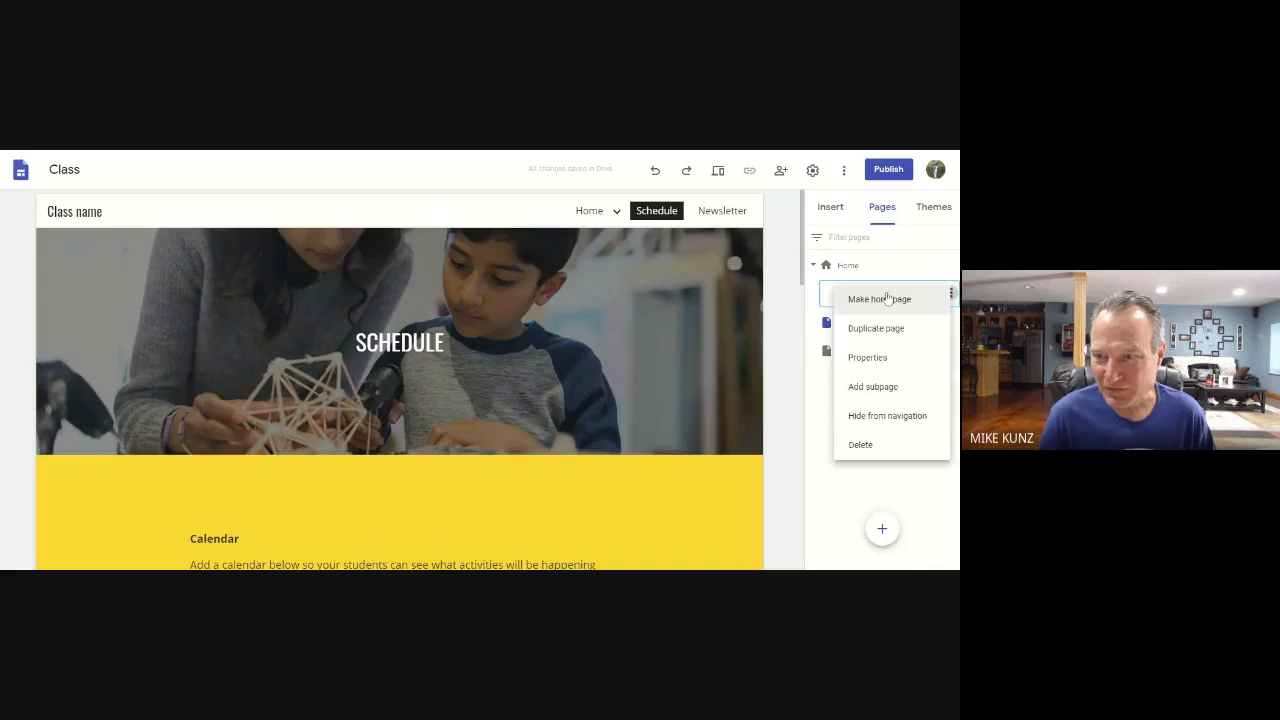
left_click(862, 446)
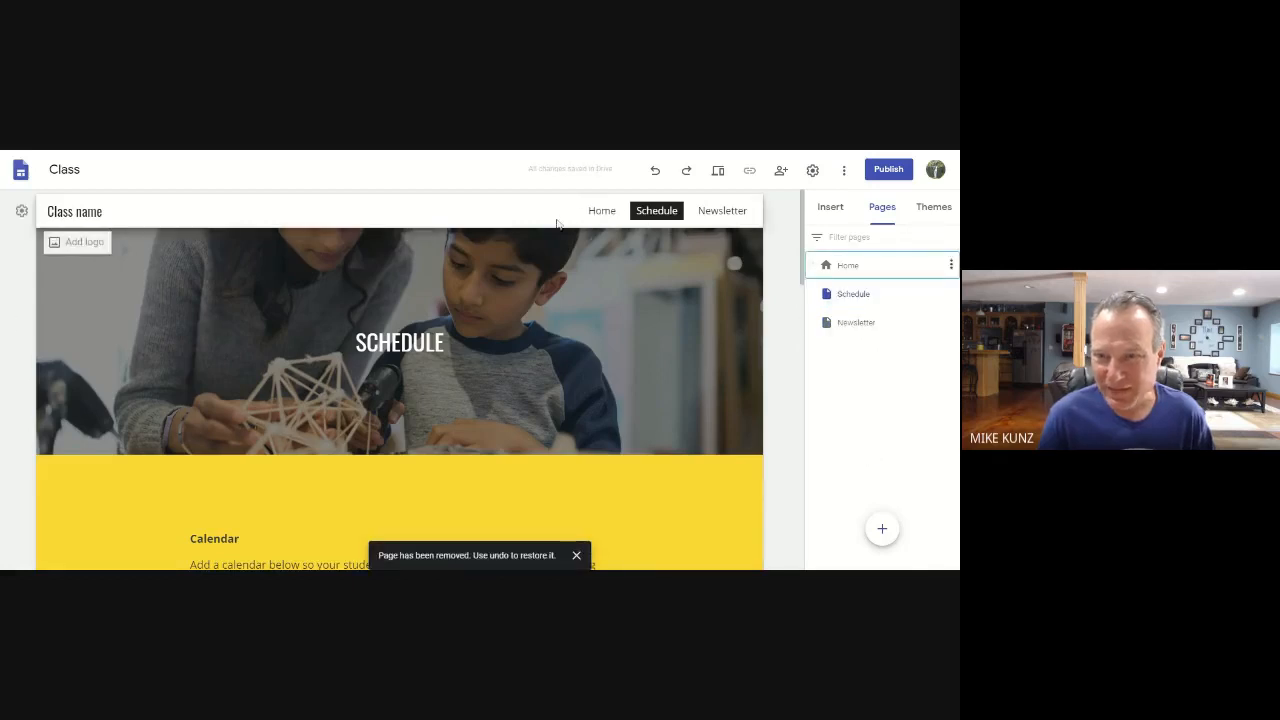
Replace the "Class name" title in the Home page banner with "Sites 2"
left_click(829, 210)
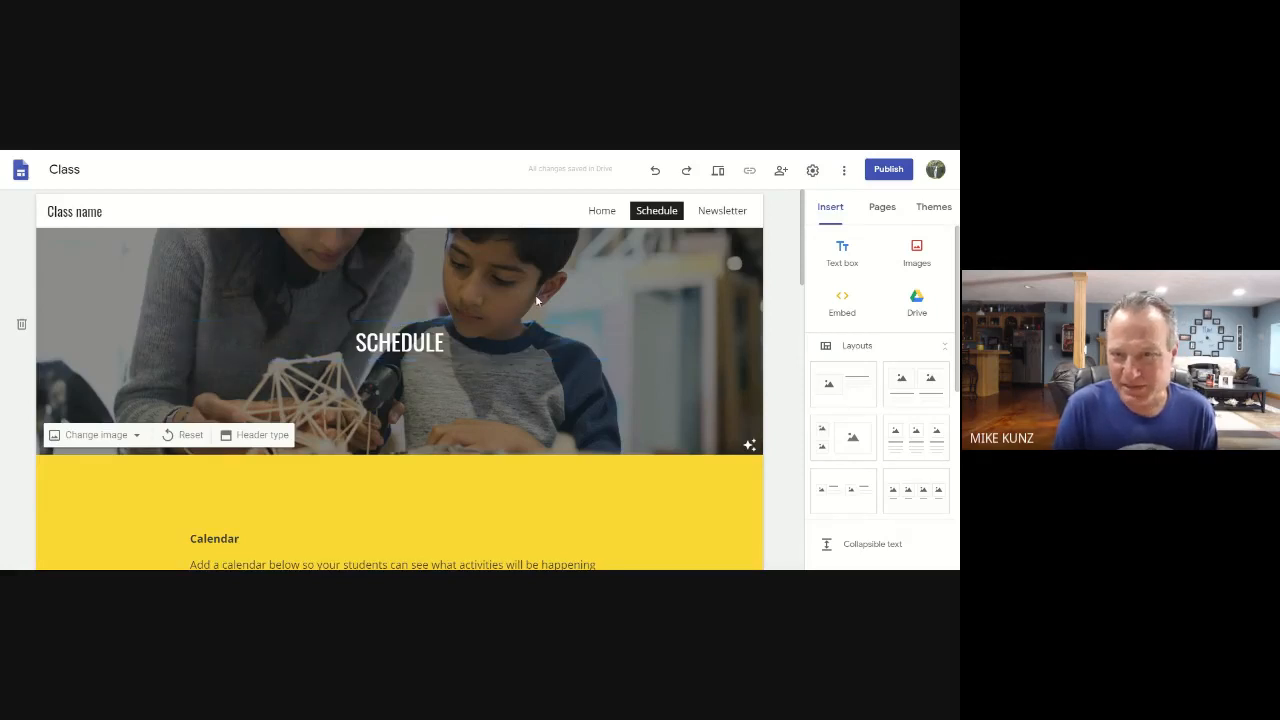
left_click(599, 213)
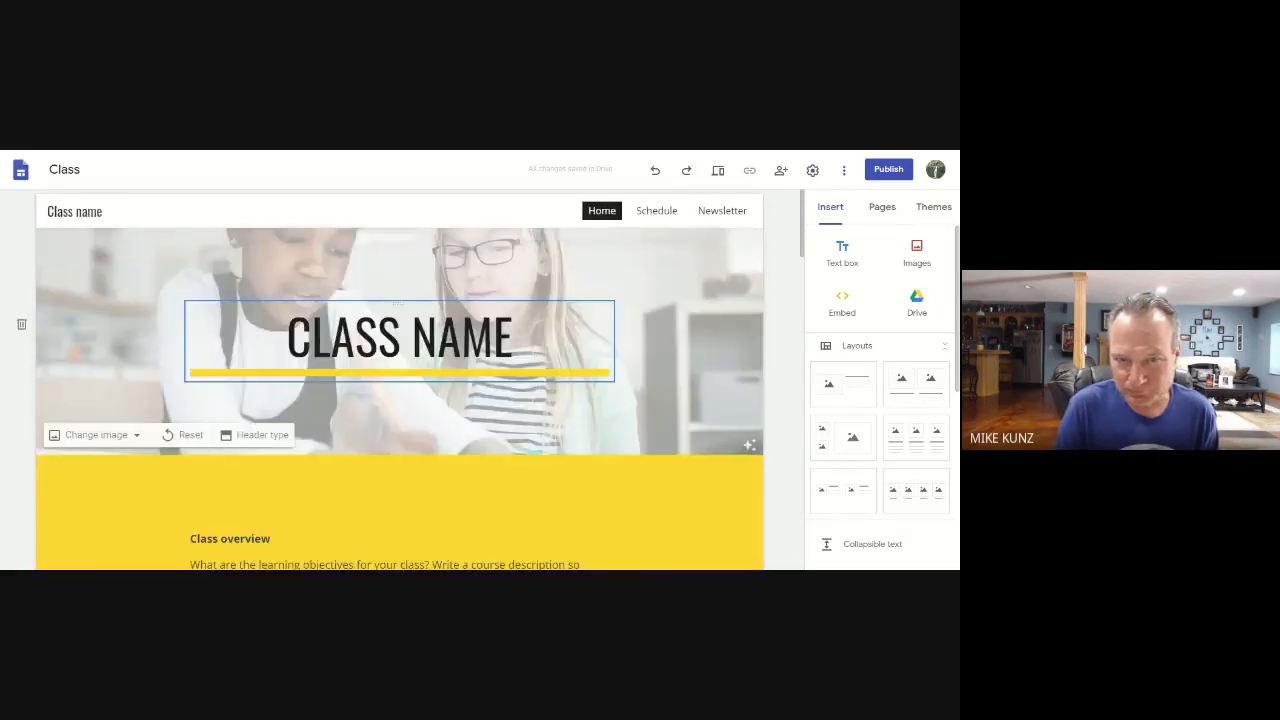
left_click(513, 337)
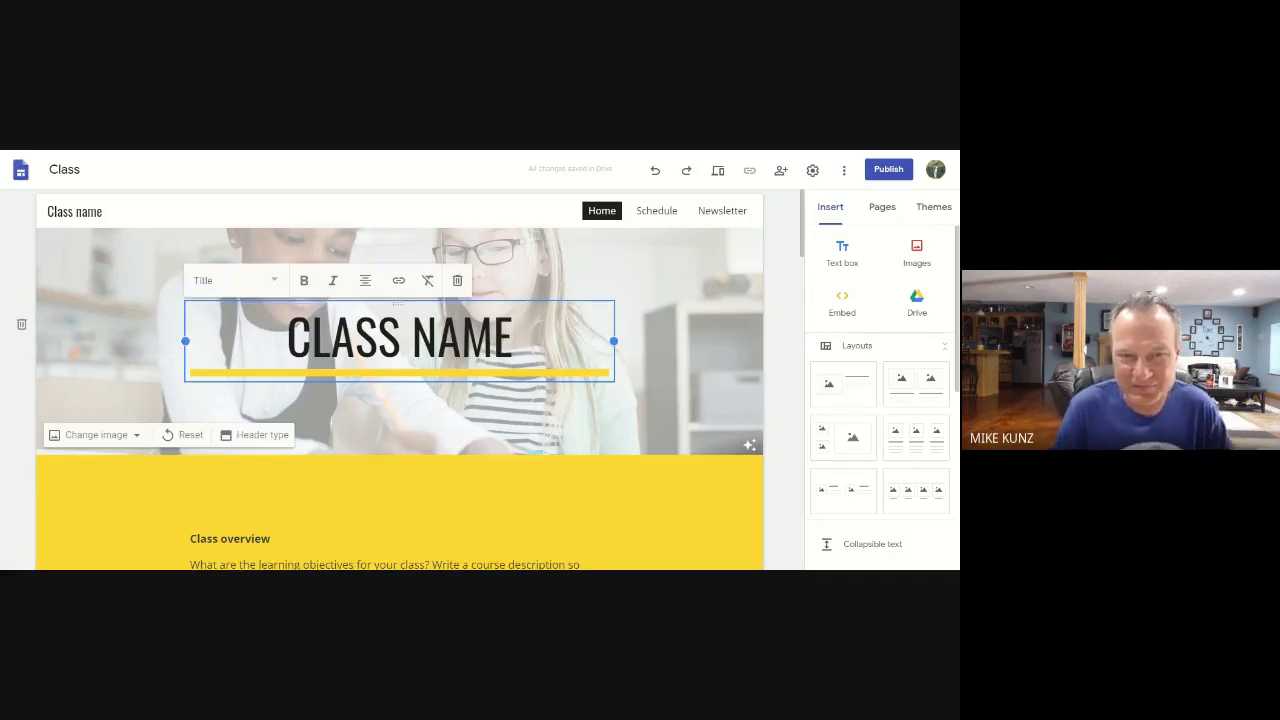
key("BackSpace")
key("BackSpace")
key("BackSpace")
key("BackSpace")
key("BackSpace")
key("BackSpace")
key("BackSpace")
key("BackSpace")
key("BackSpace")
key("BackSpace")
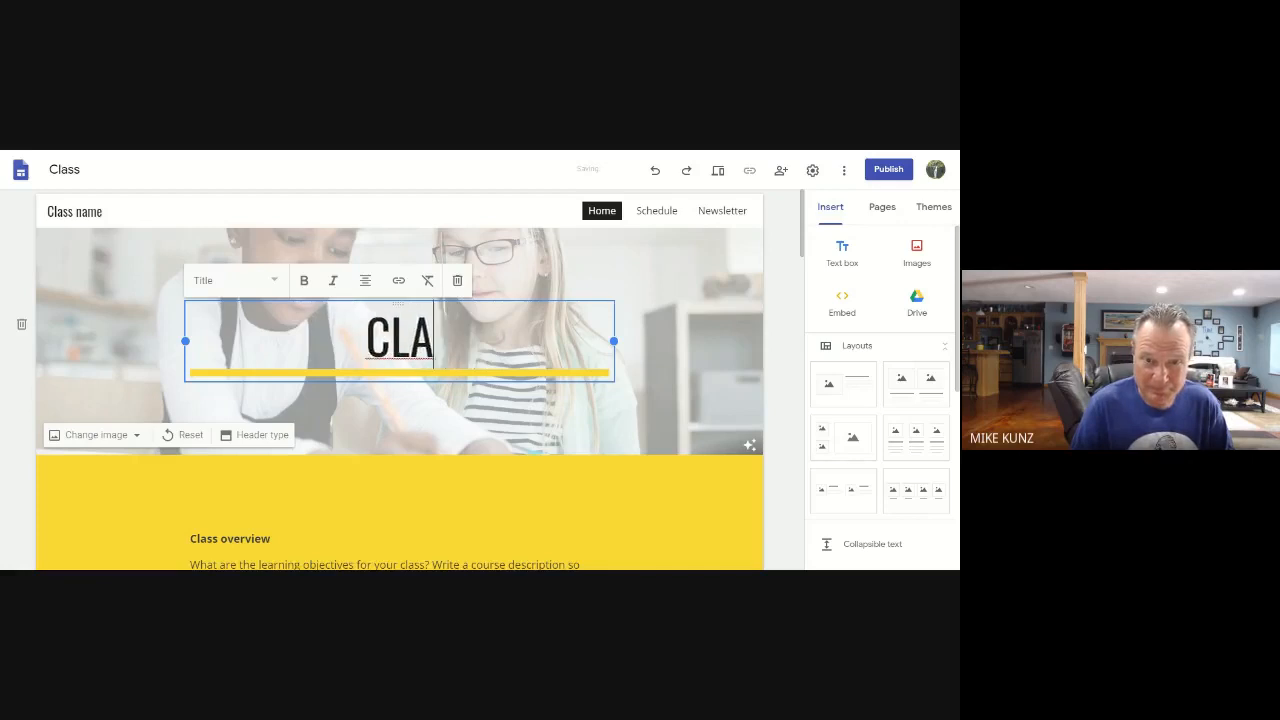
type("SITES")
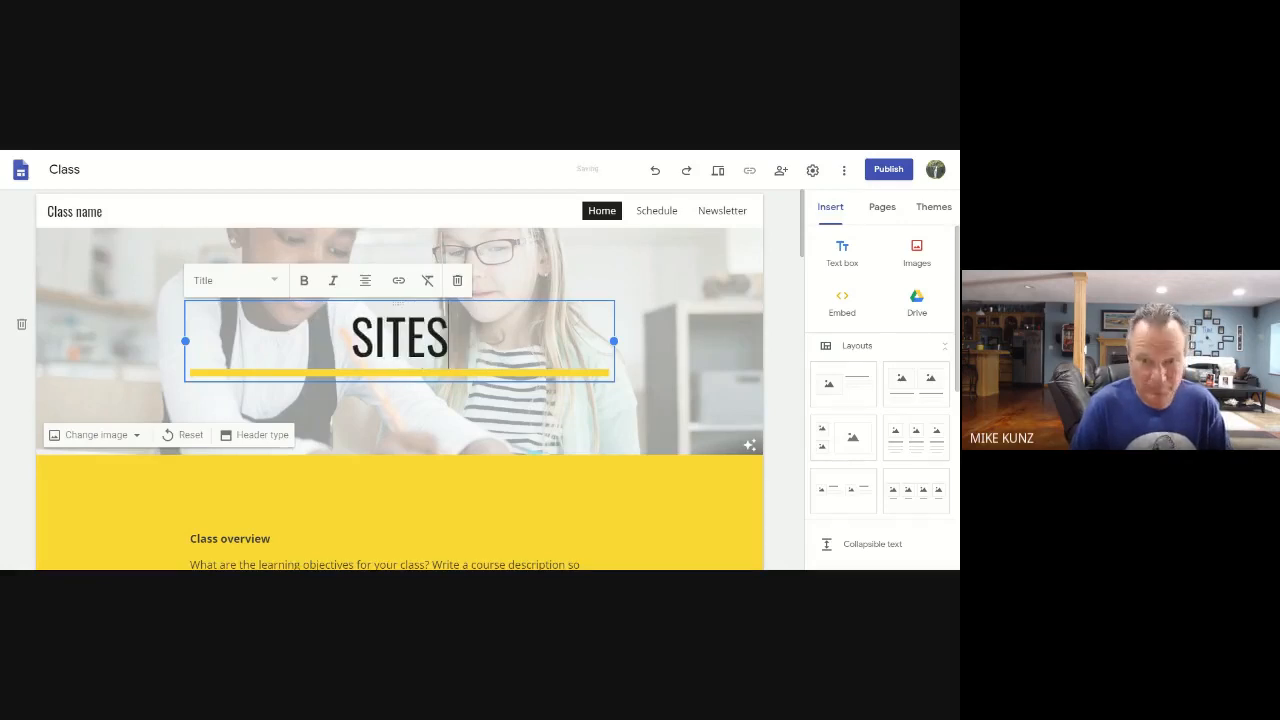
type(" 2")
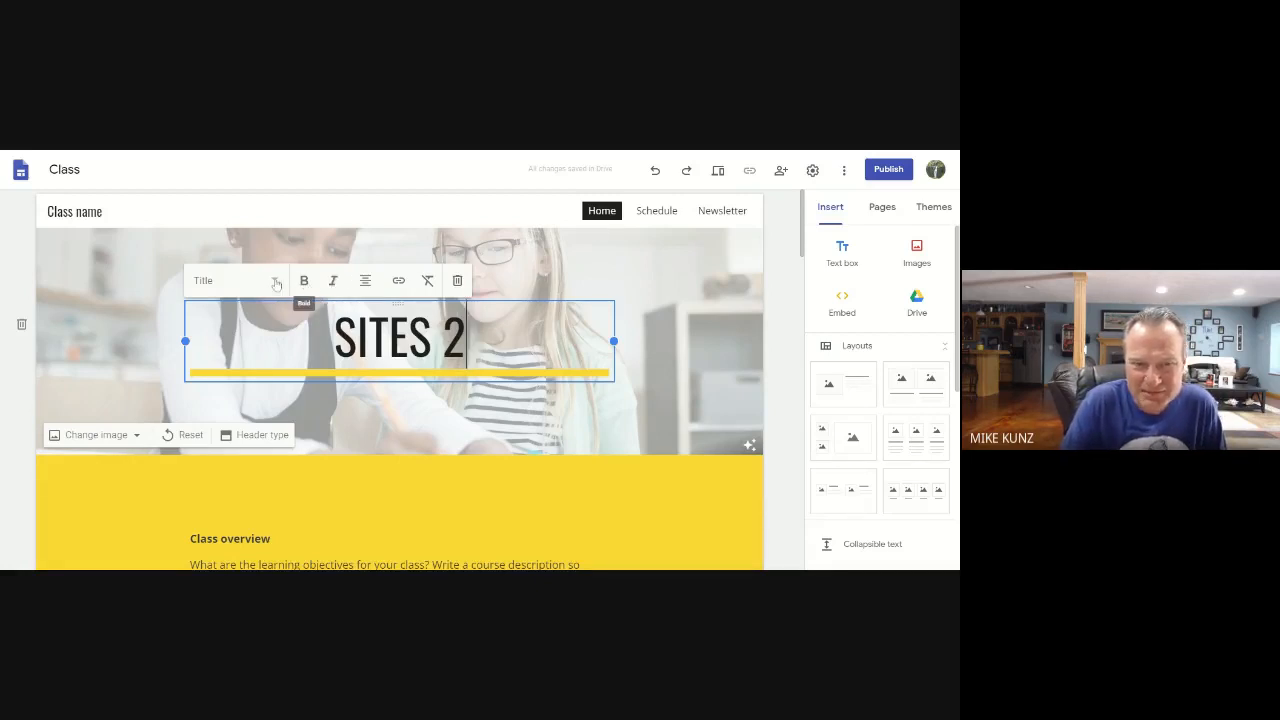
Try the Normal text and Subheading styles on the banner title and return it to the Title style
left_click(229, 284)
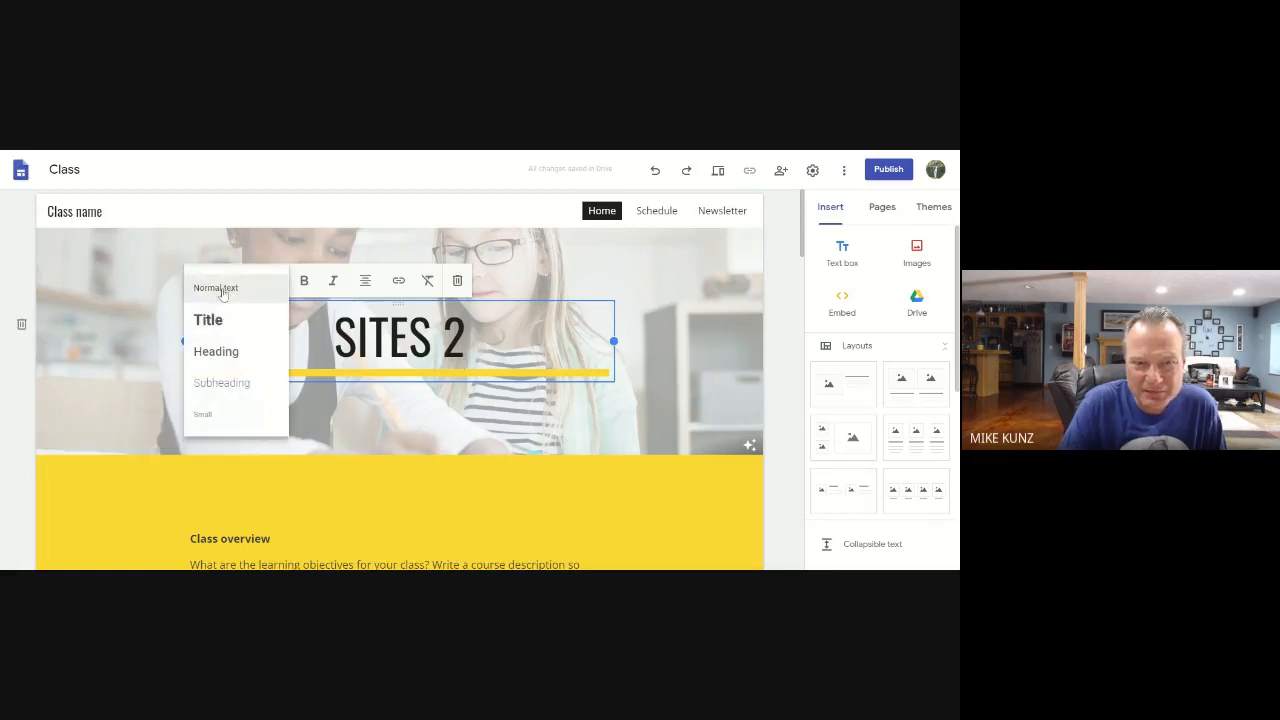
left_click(224, 289)
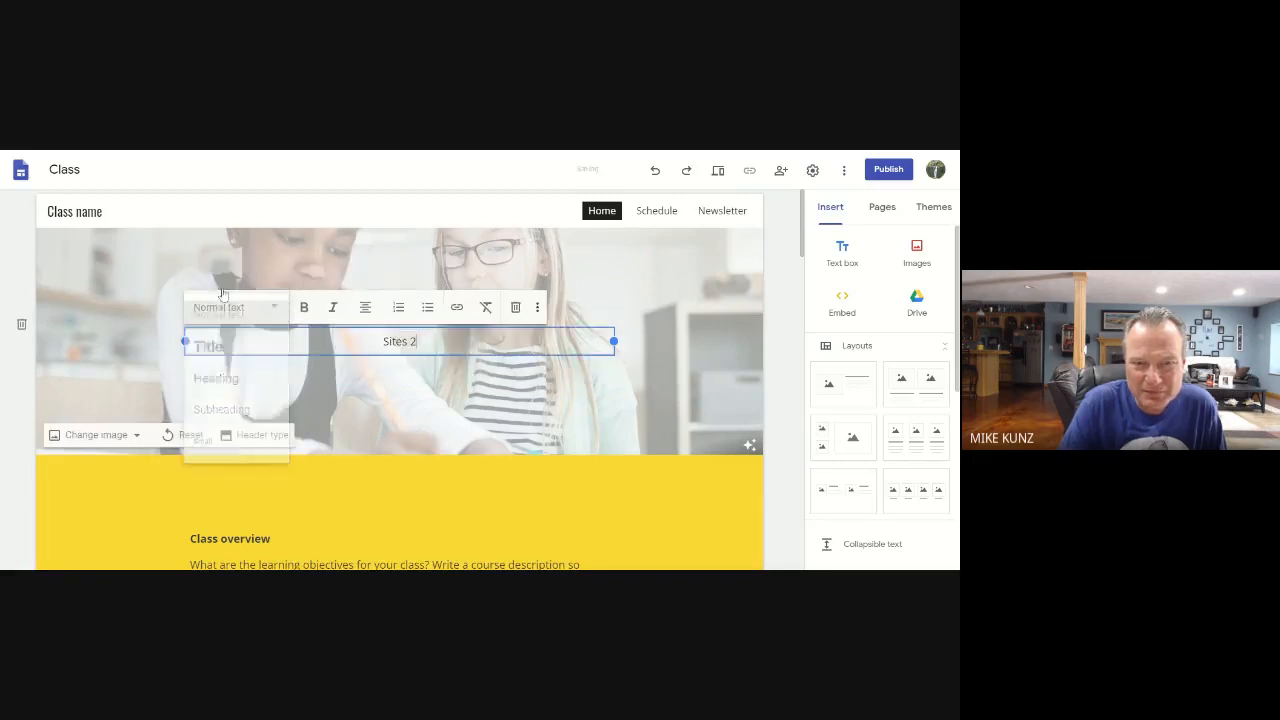
left_click(276, 309)
left_click(221, 409)
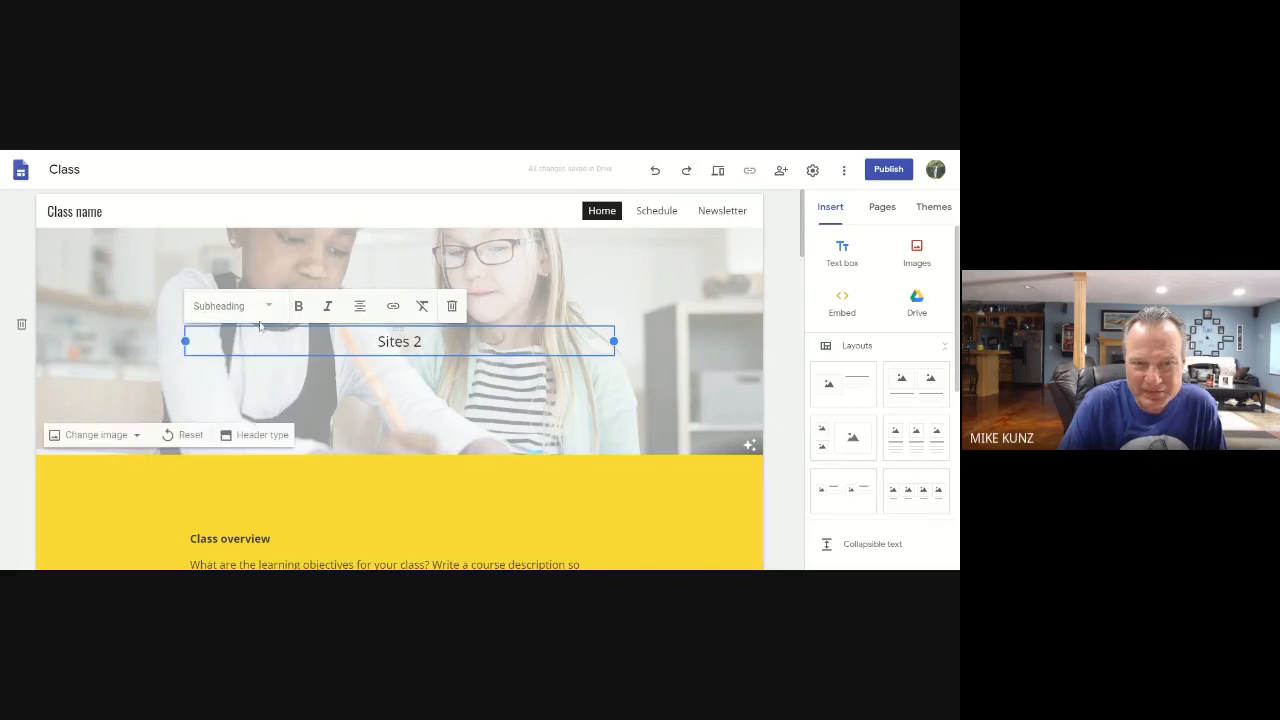
left_click(236, 309)
left_click(208, 345)
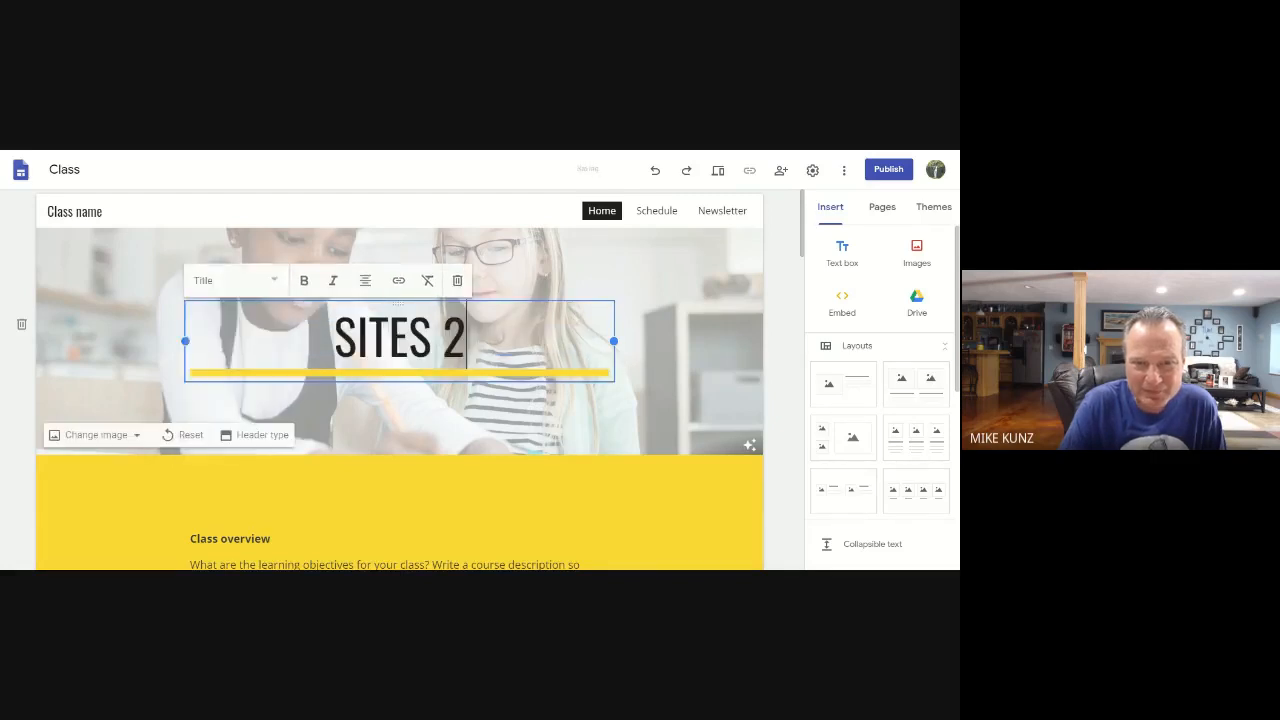
Change the Home page header image to a blue water picture, and undo the image change
left_click(668, 341)
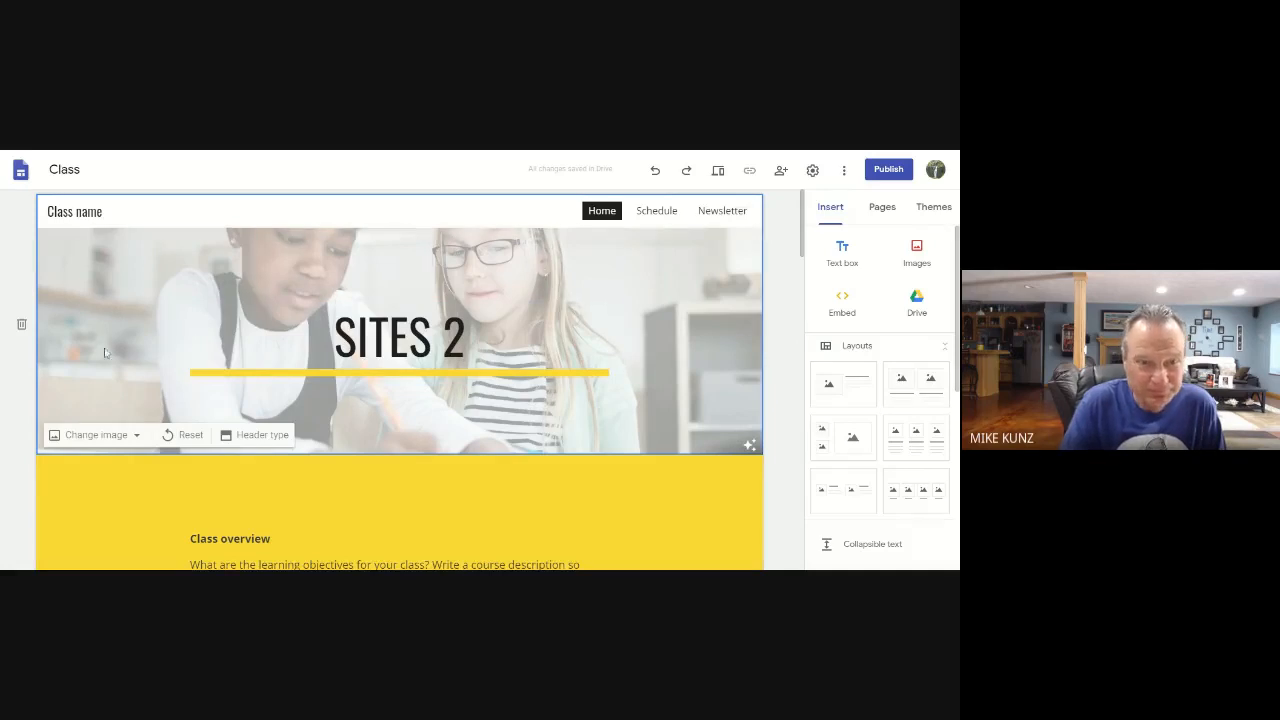
left_click(145, 440)
left_click(90, 470)
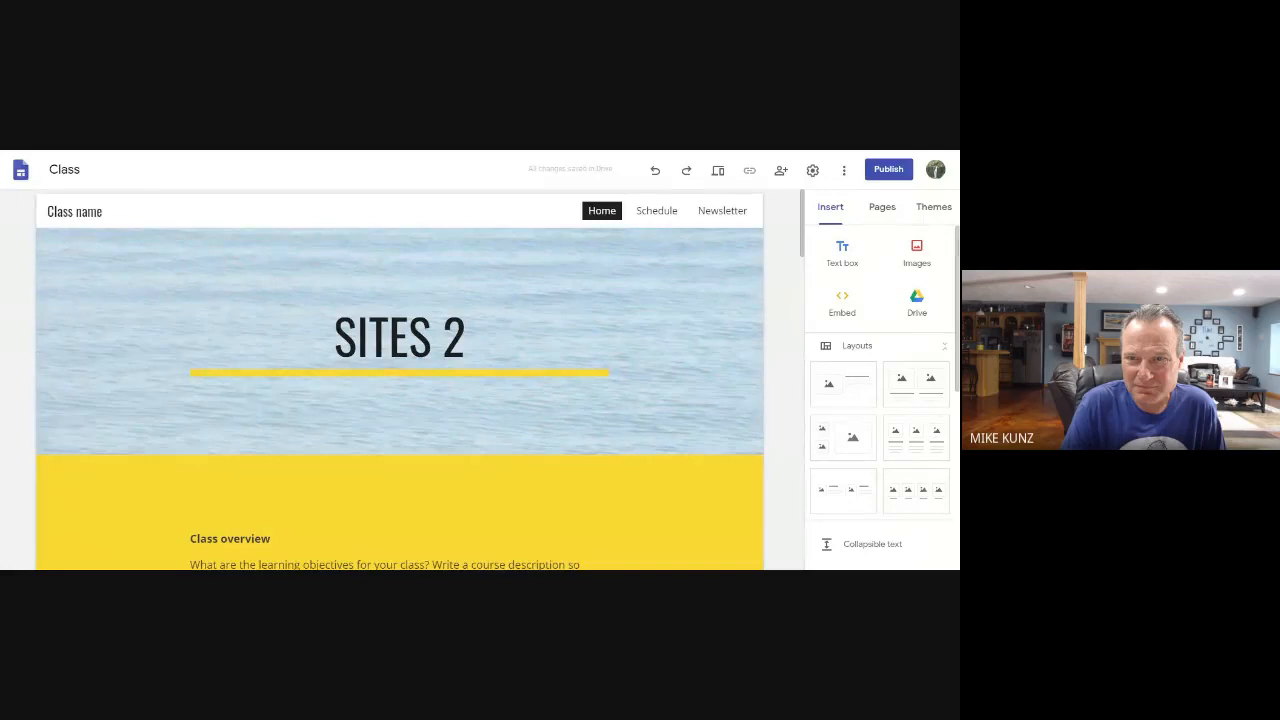
left_click(655, 172)
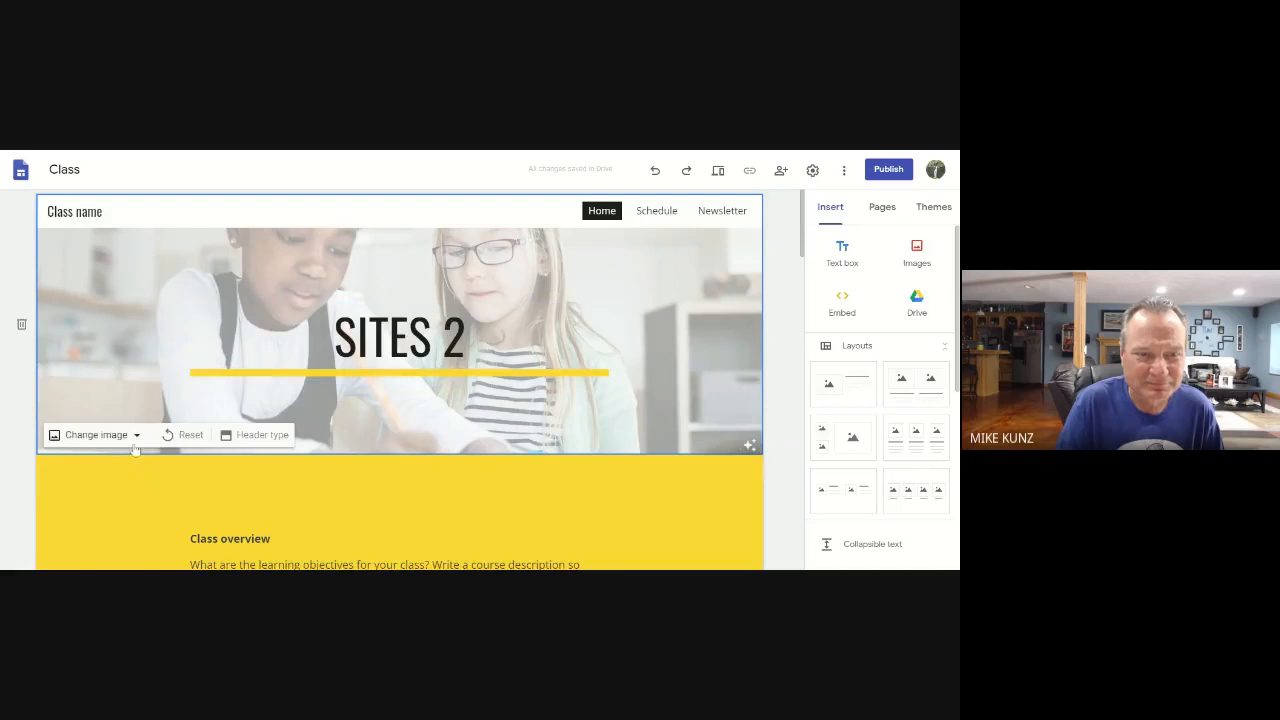
View the banner's header type options, and replace the site name "Class name" with "Sites 2"
left_click(255, 436)
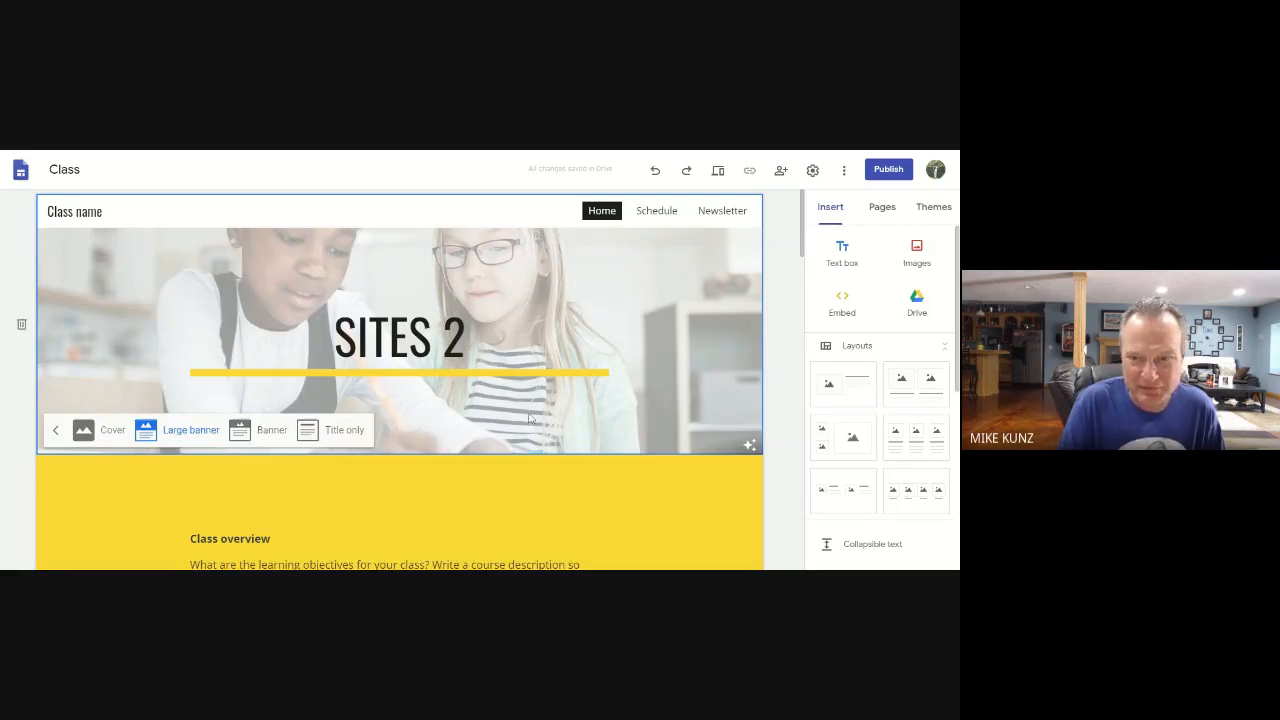
left_click(755, 346)
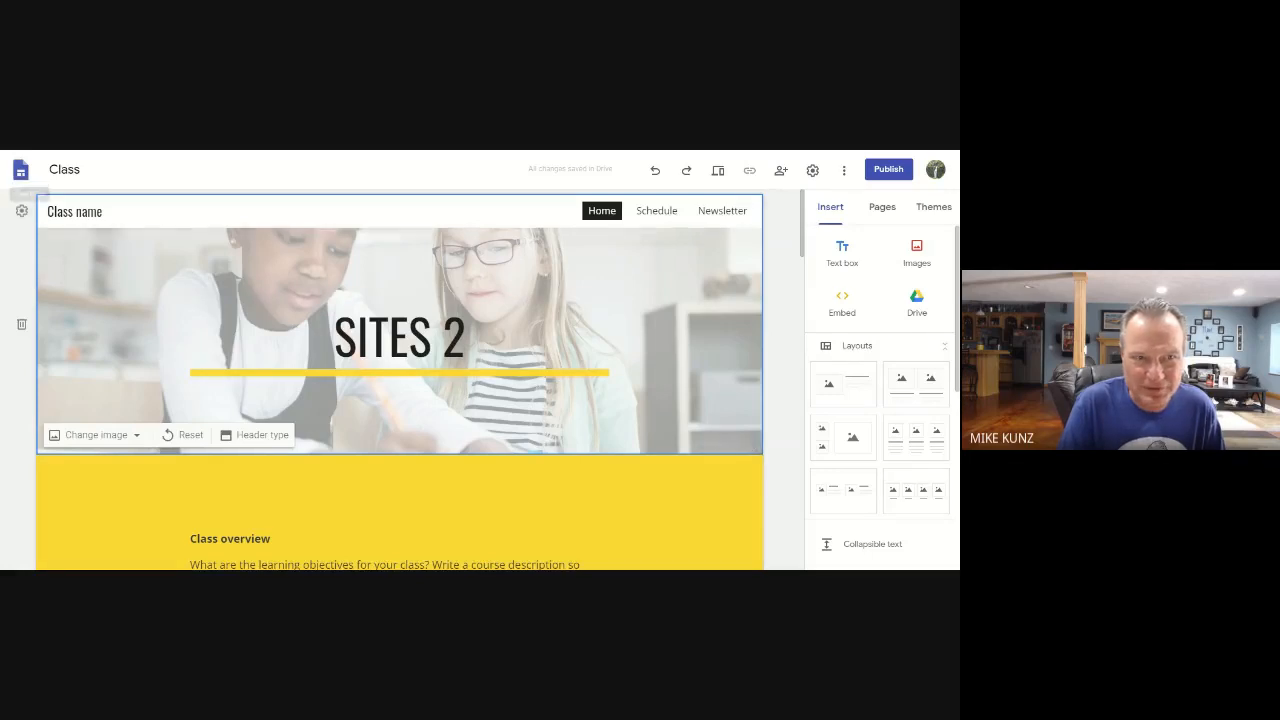
left_click(75, 211)
triple_click(75, 211)
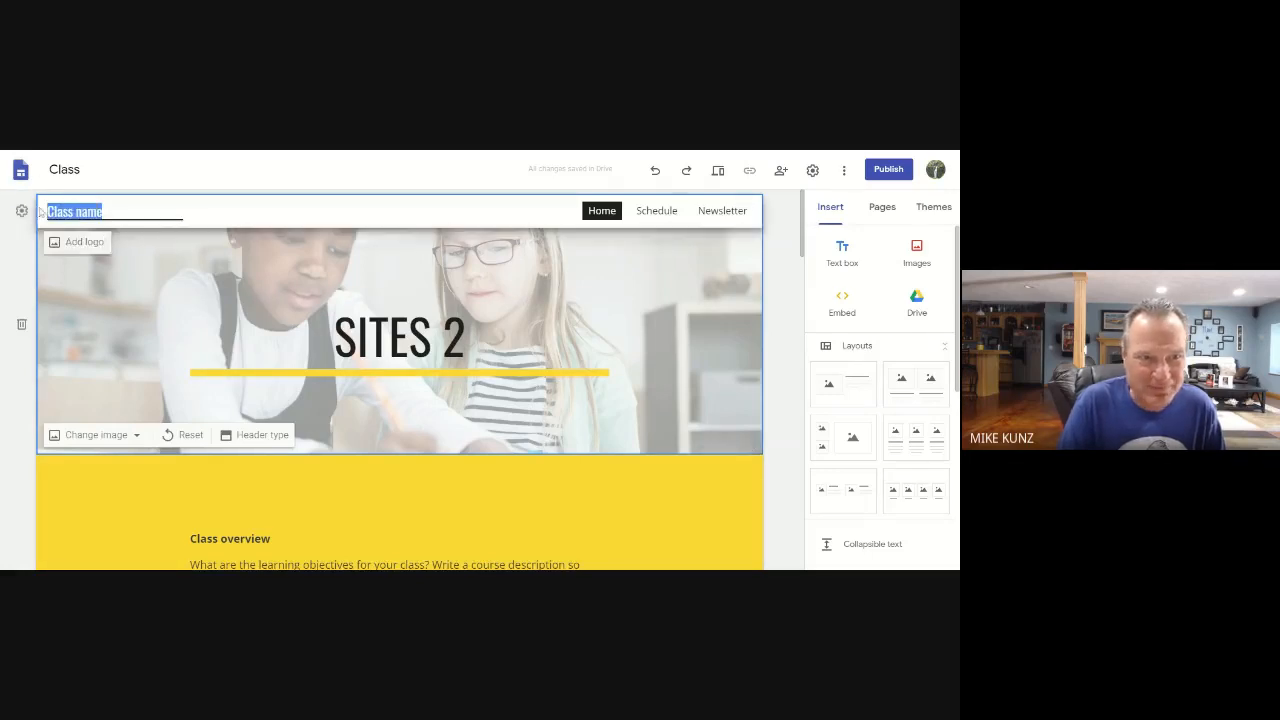
type("Sites 2")
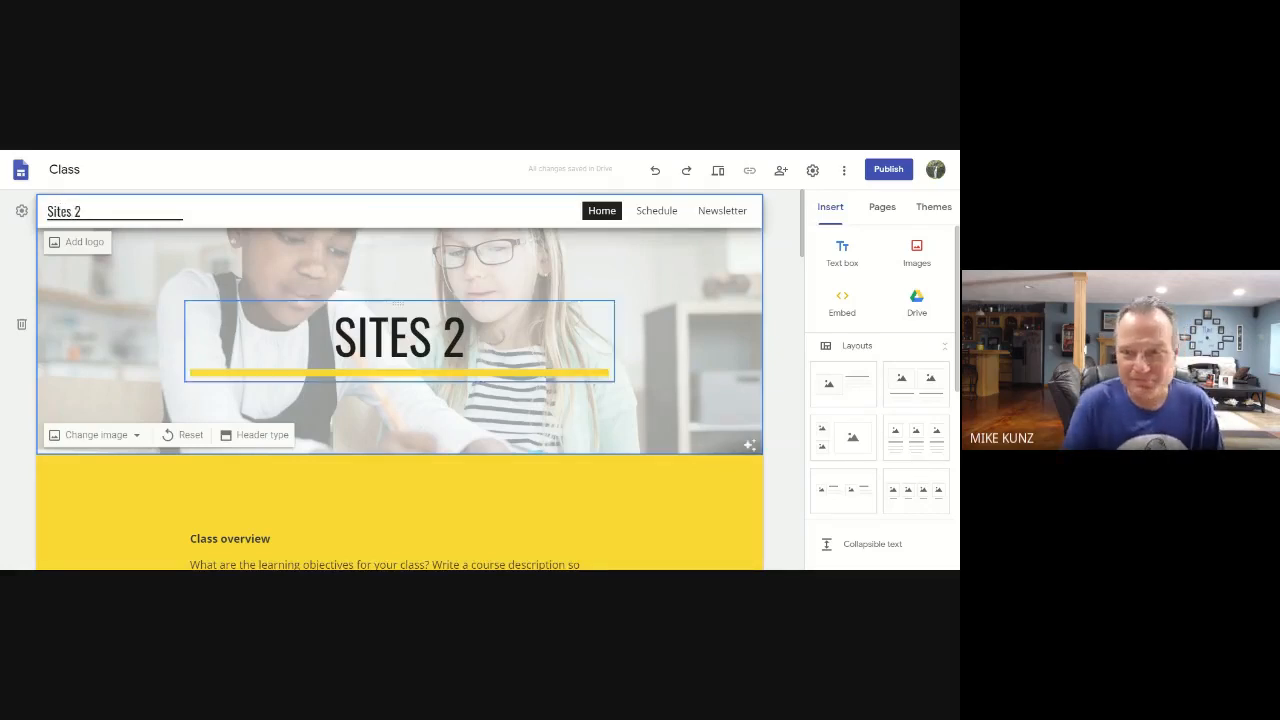
left_click(700, 315)
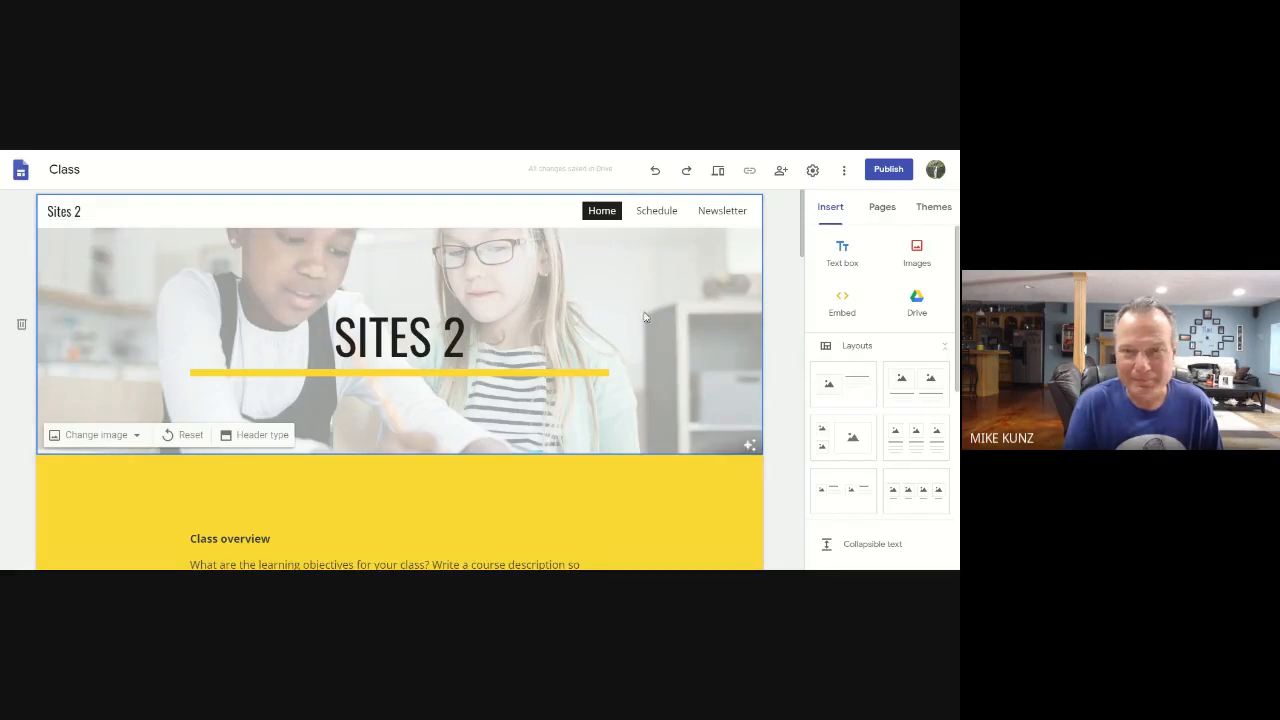
Add a text box reading "Happy Wednesday!" below the Class overview text on the Home page
scroll(650, 321, "down", 2)
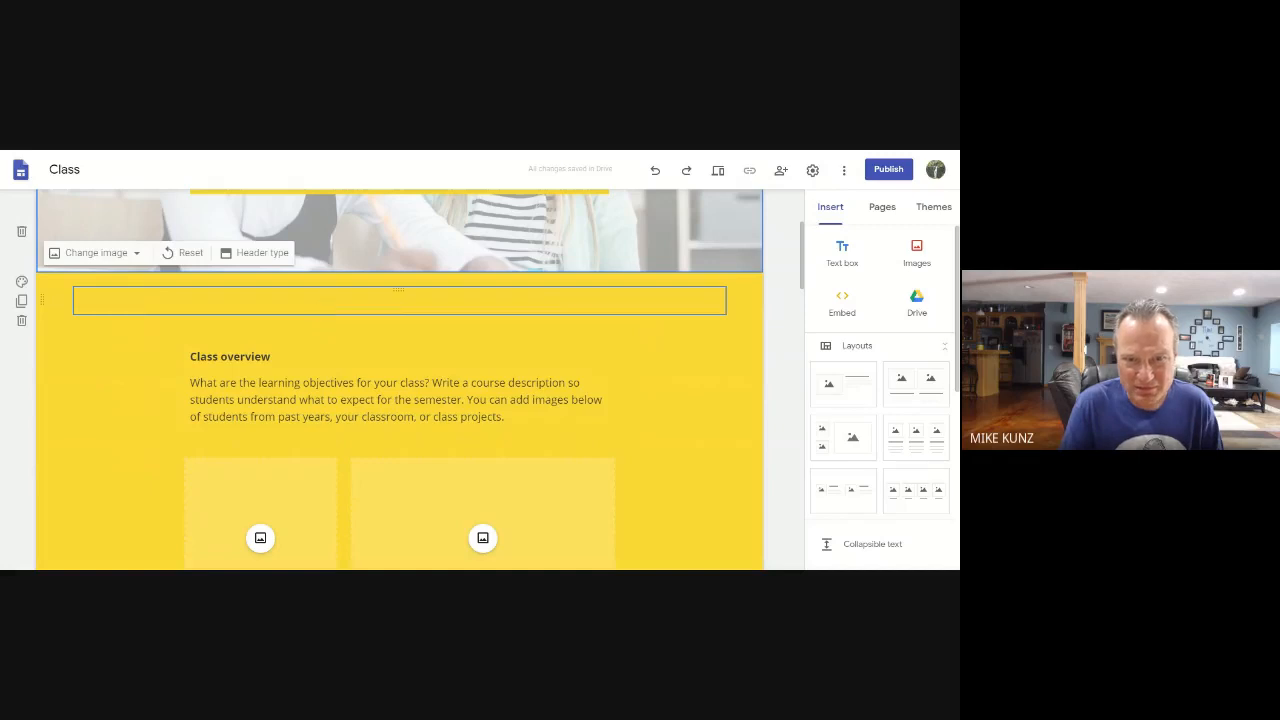
left_click(377, 399)
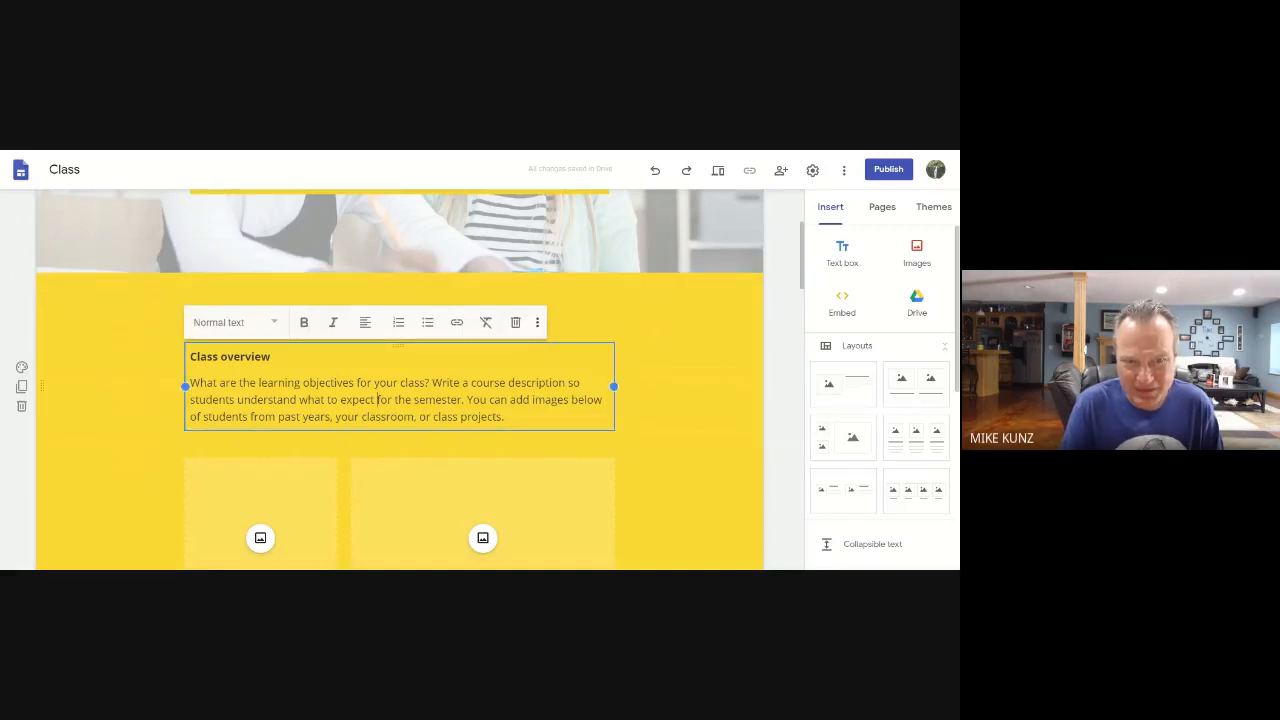
left_click(841, 251)
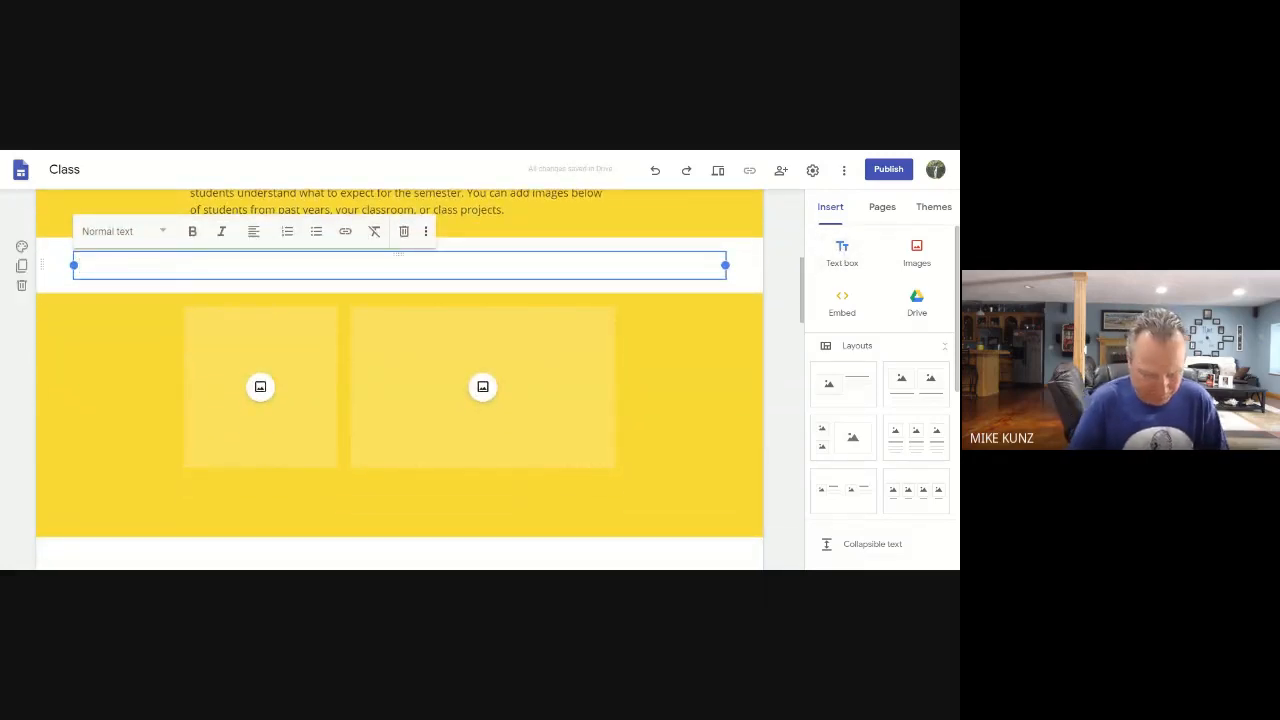
type("Happy Wednesday!")
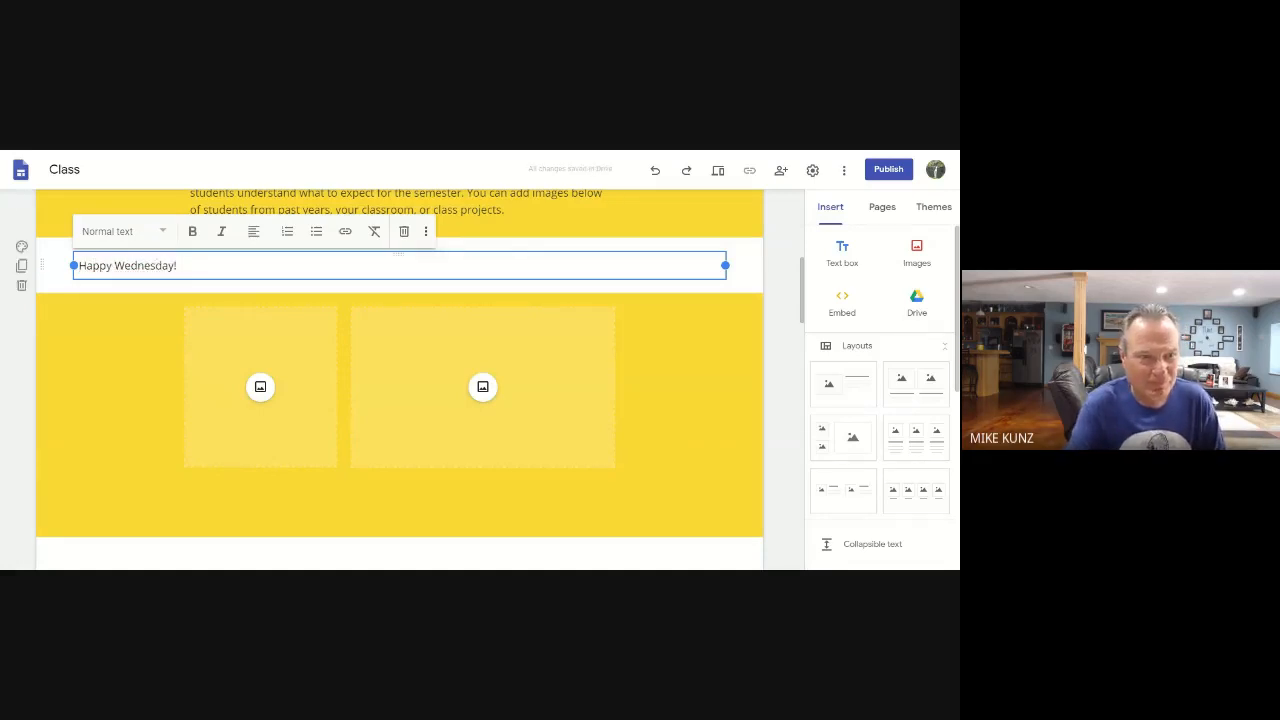
Format the "Happy Wednesday!" text as bold and italic, and center it
key("shift+Left")
key("shift+Left")
key("shift+Left")
key("shift+Left")
key("shift+Left")
key("shift+Left")
key("shift+Left")
key("shift+Left")
key("shift+Left")
key("shift+Left")
key("shift+Left")
key("shift+Left")
key("shift+Left")
key("shift+Left")
key("shift+Left")
key("shift+Left")
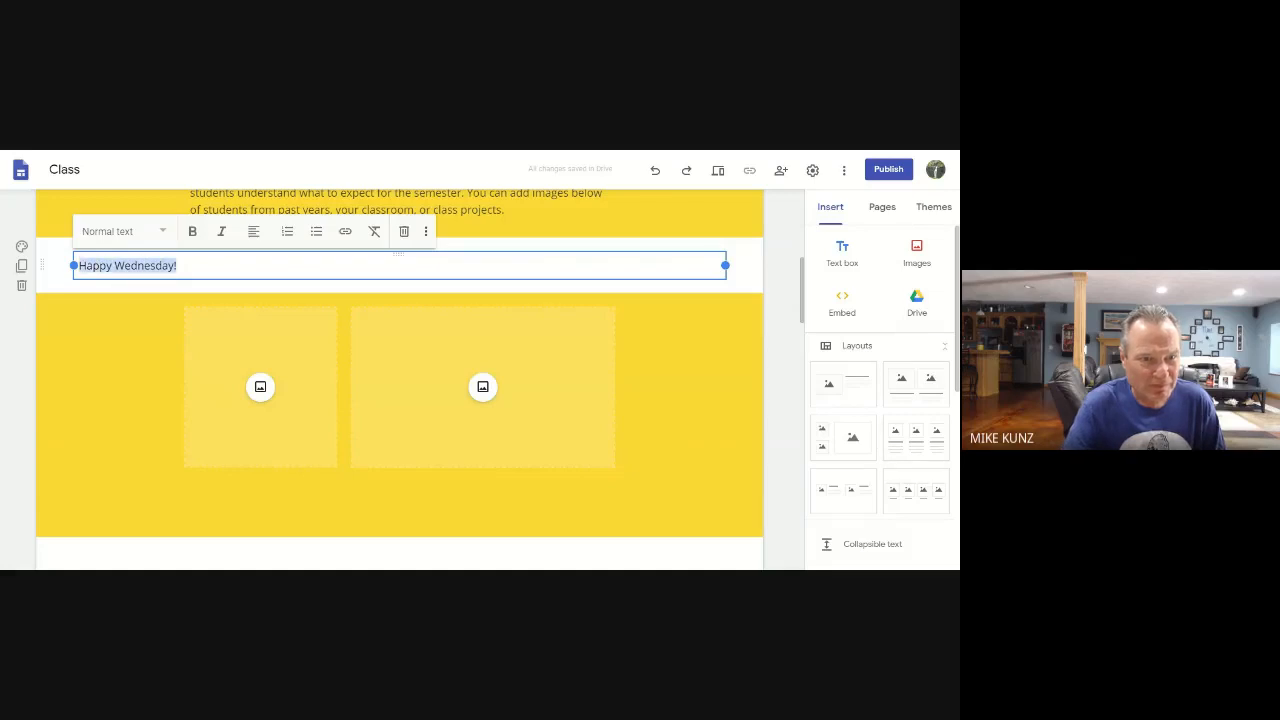
left_click(194, 236)
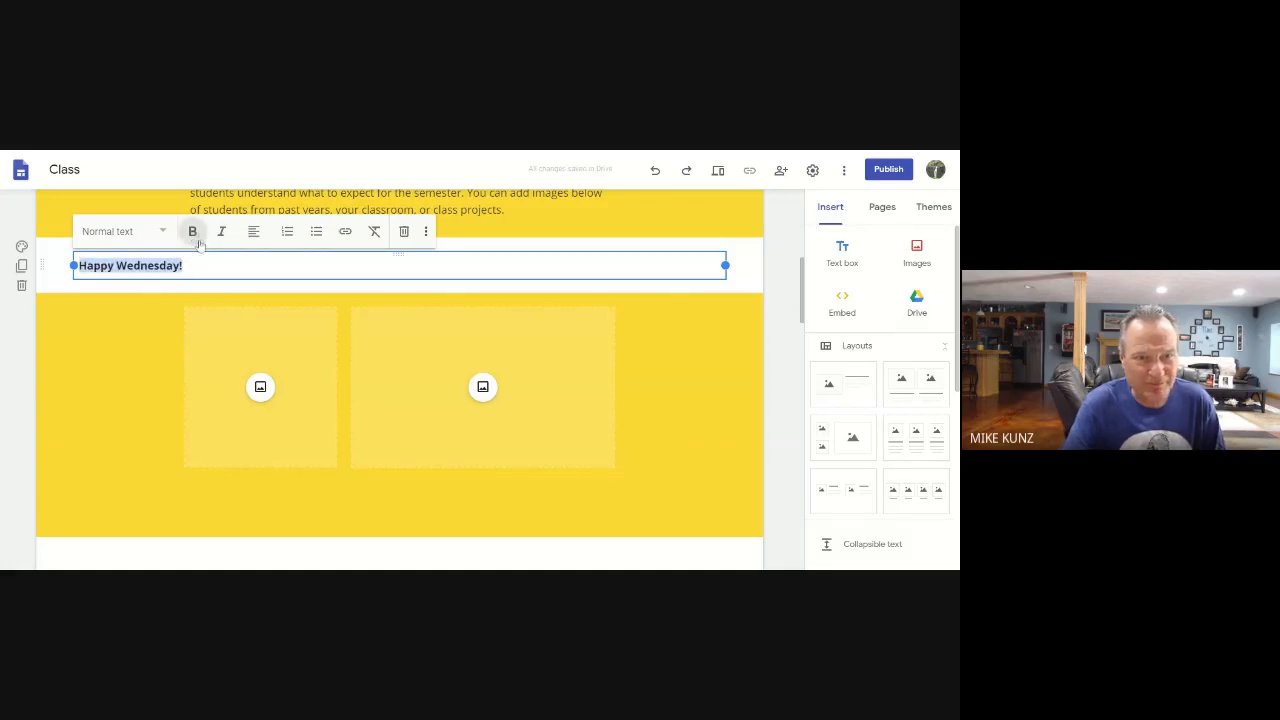
left_click(223, 232)
left_click(253, 236)
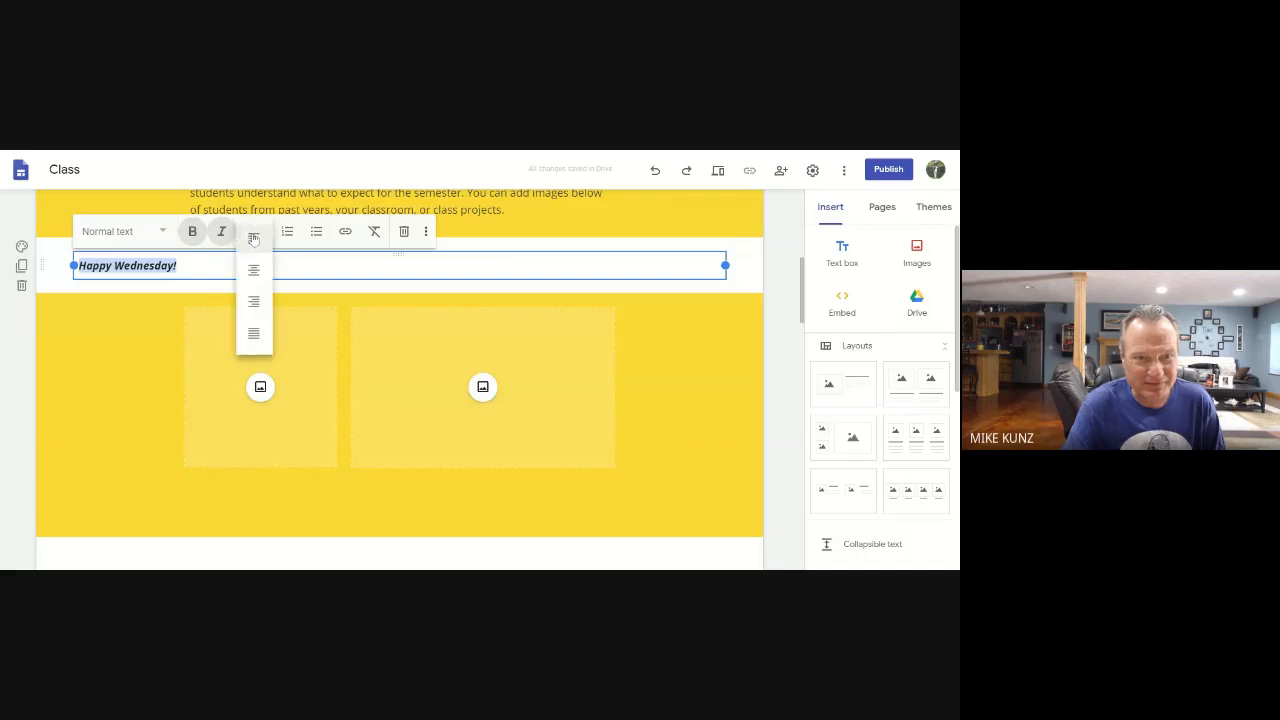
left_click(253, 269)
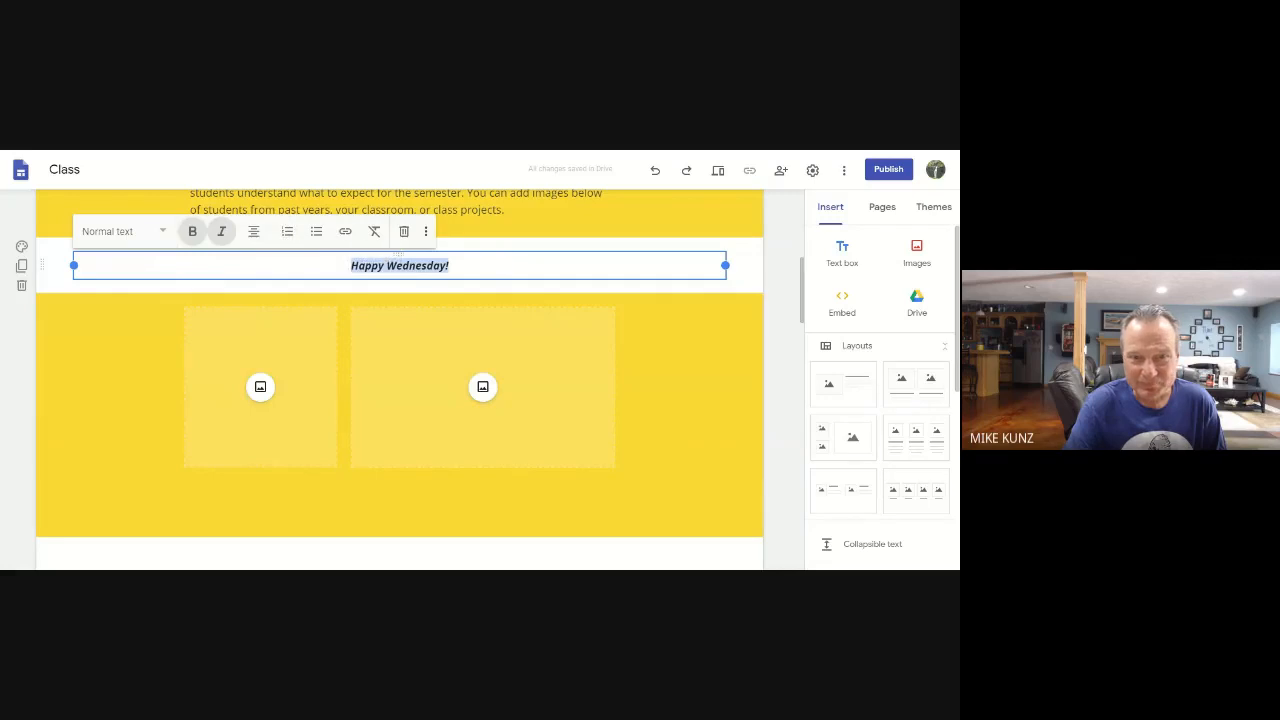
left_click(782, 326)
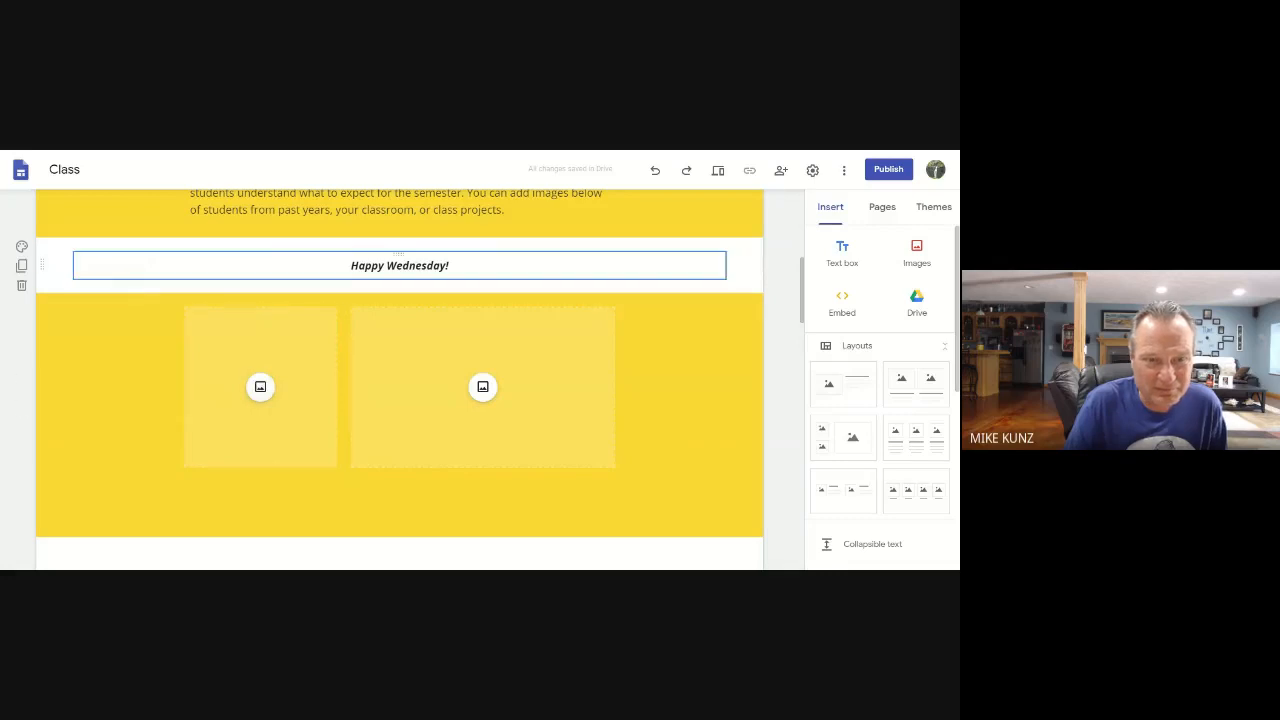
Set the background of the "Happy Wednesday!" section to the pale pink-grey horizon picture from the image gallery
scroll(155, 410, "up", 2)
scroll(155, 410, "down", 1)
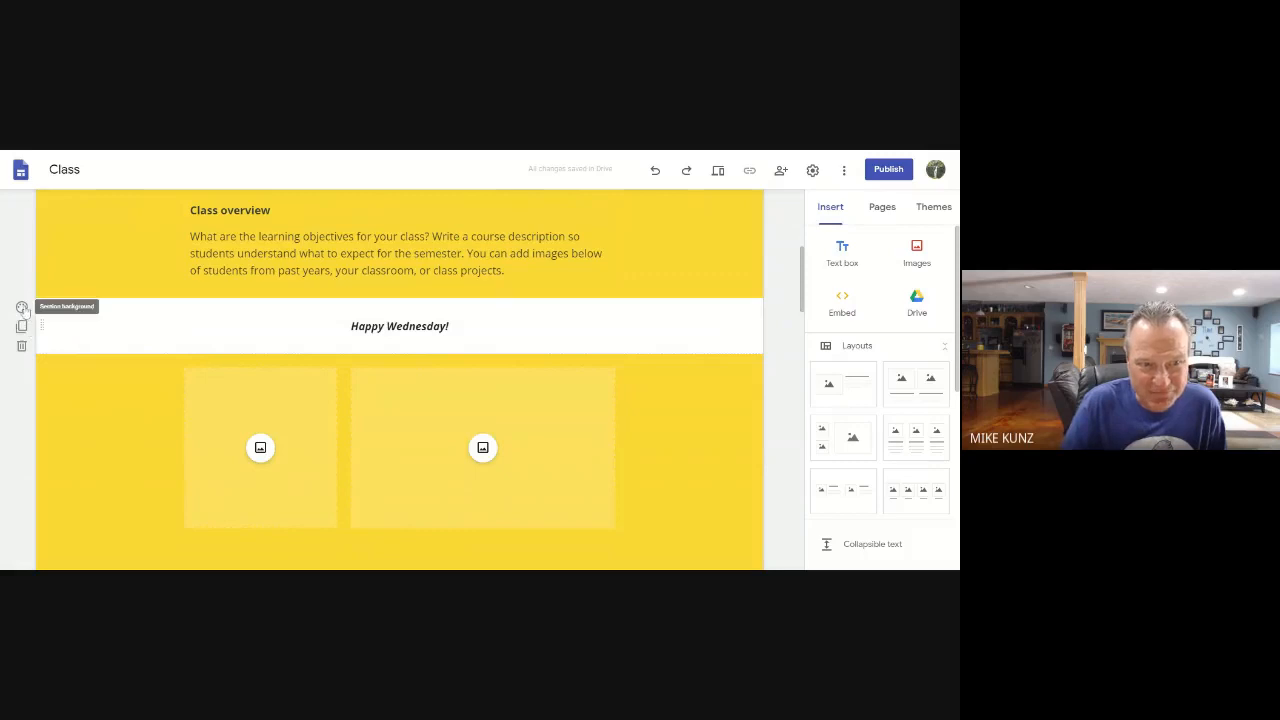
left_click(22, 307)
mouse_move(100, 404)
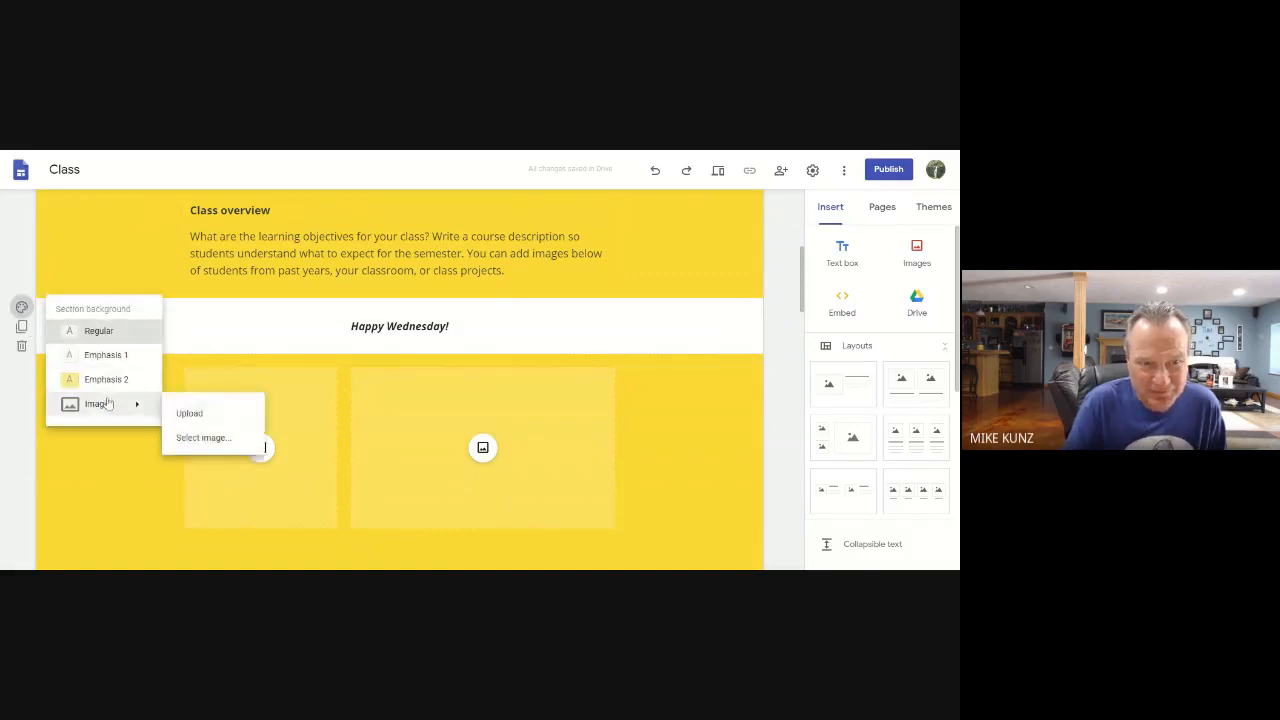
left_click(210, 439)
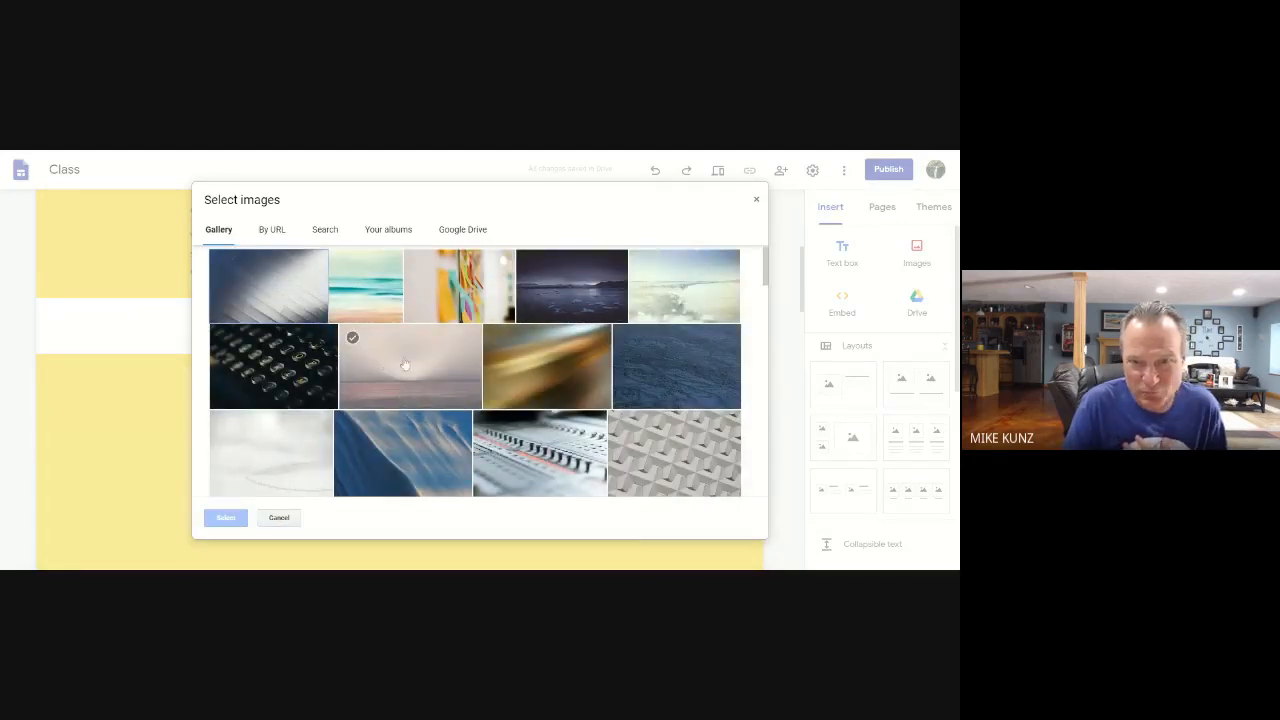
left_click(404, 365)
left_click(225, 517)
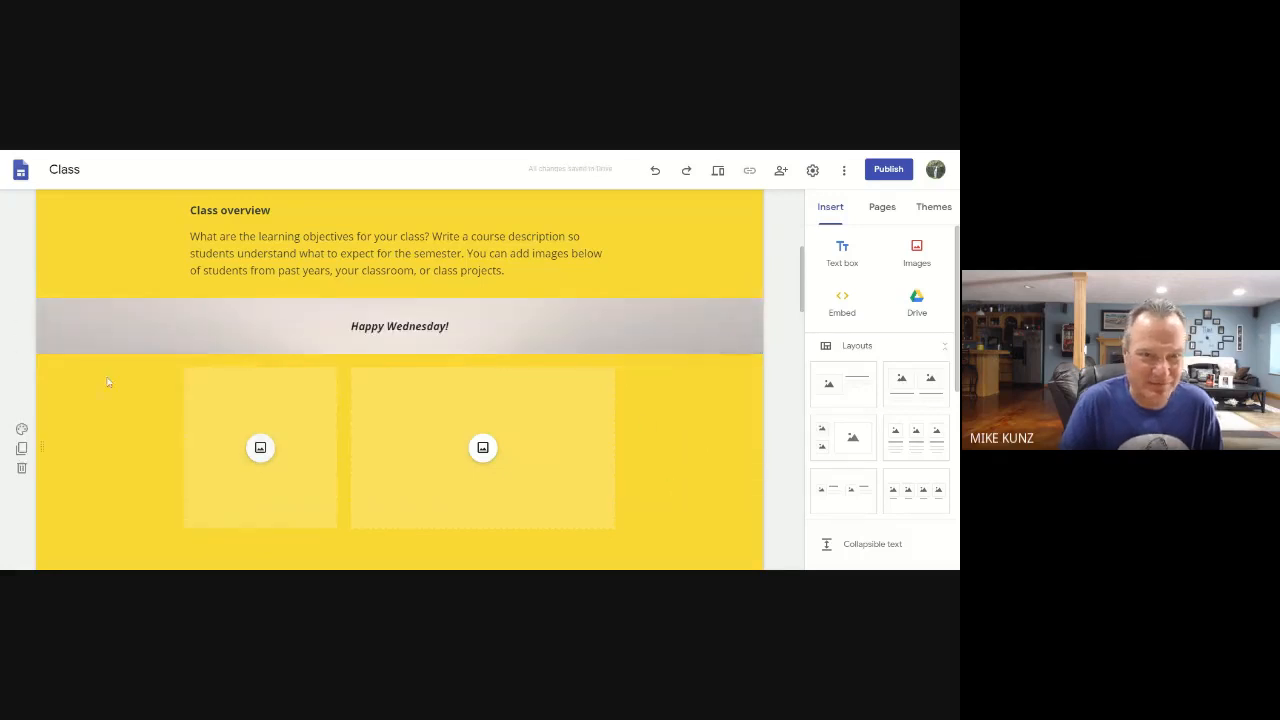
left_click(95, 322)
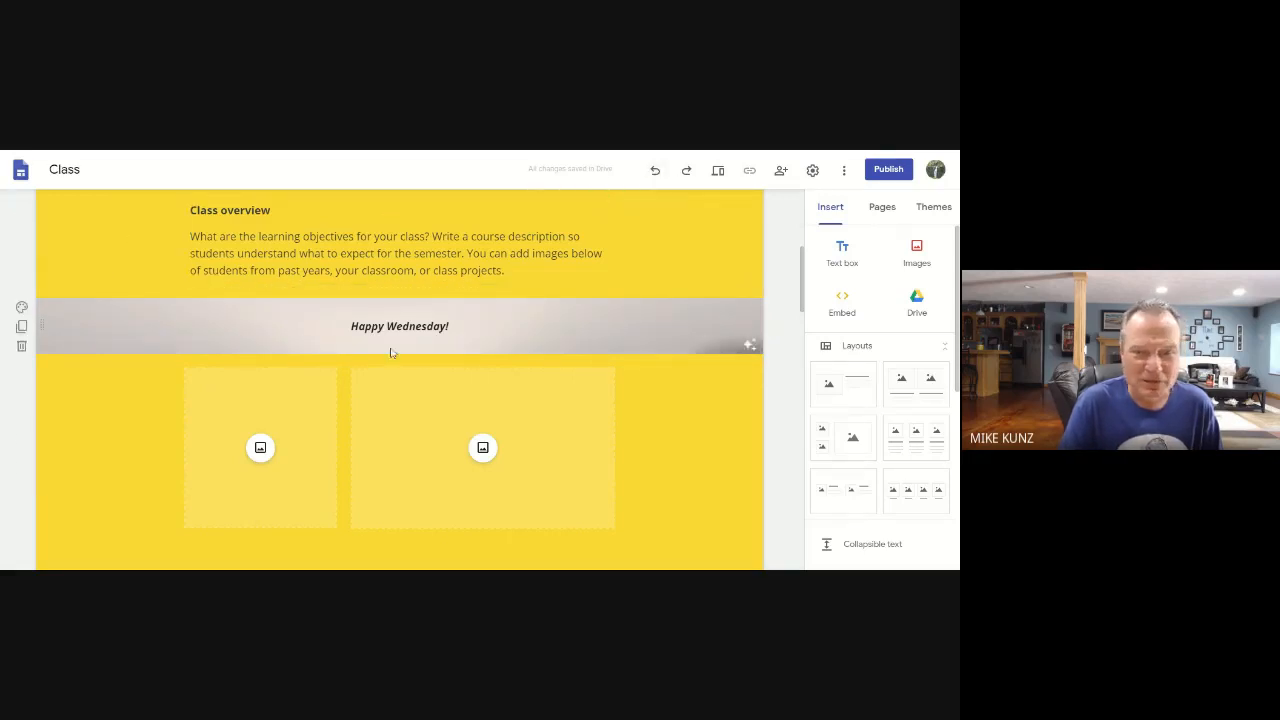
Move the "Happy Wednesday!" text box above Class overview, into the yellow section directly under the banner
scroll(423, 300, "up", 2)
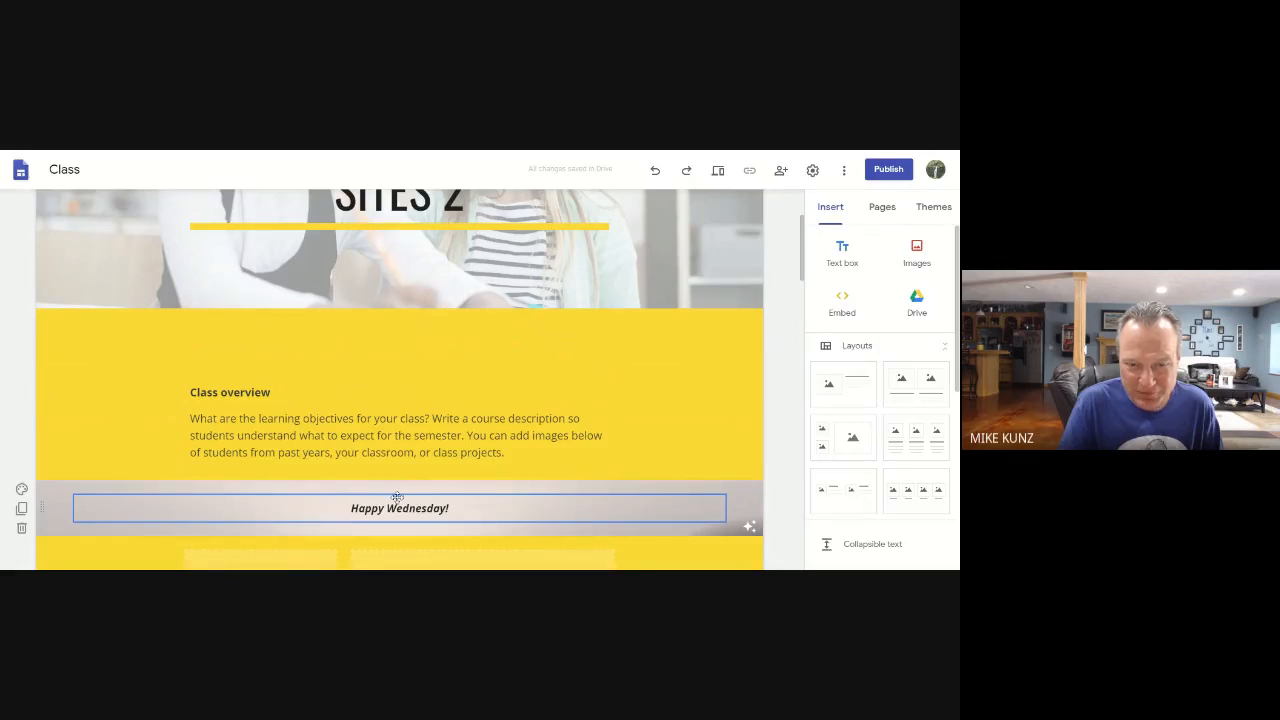
left_click_drag(397, 494, 393, 330)
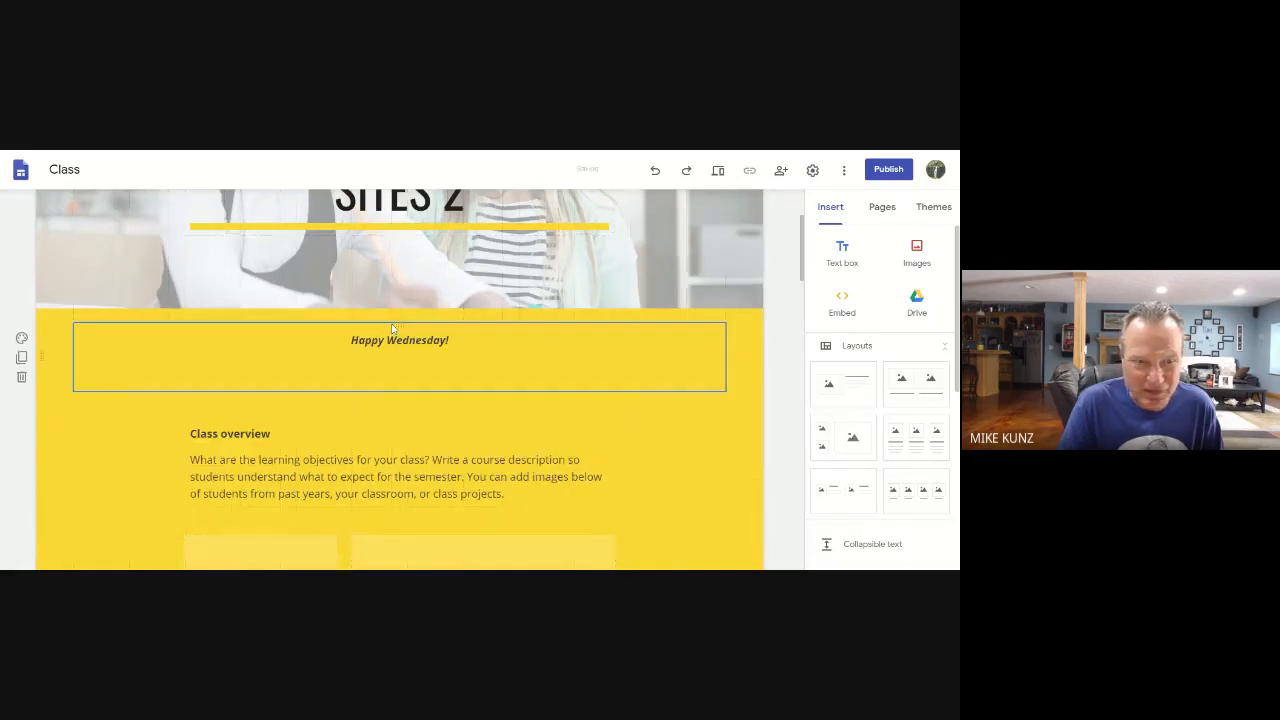
left_click(440, 340)
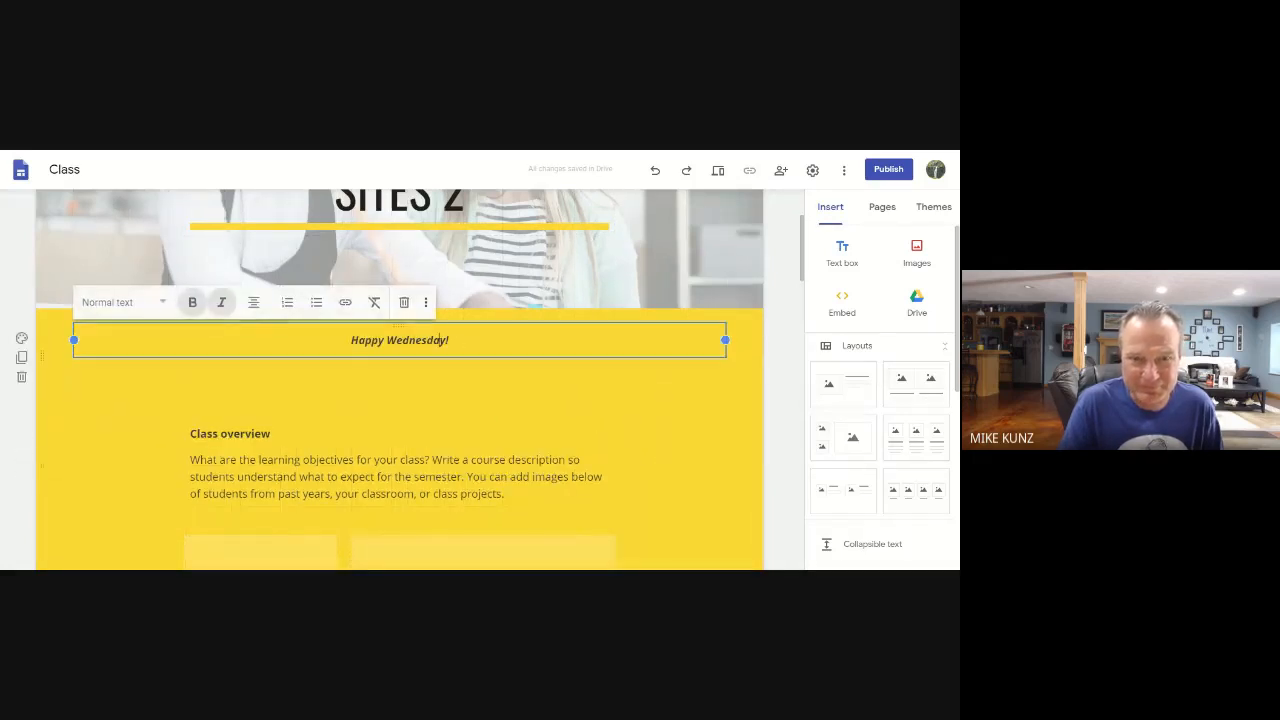
left_click(777, 387)
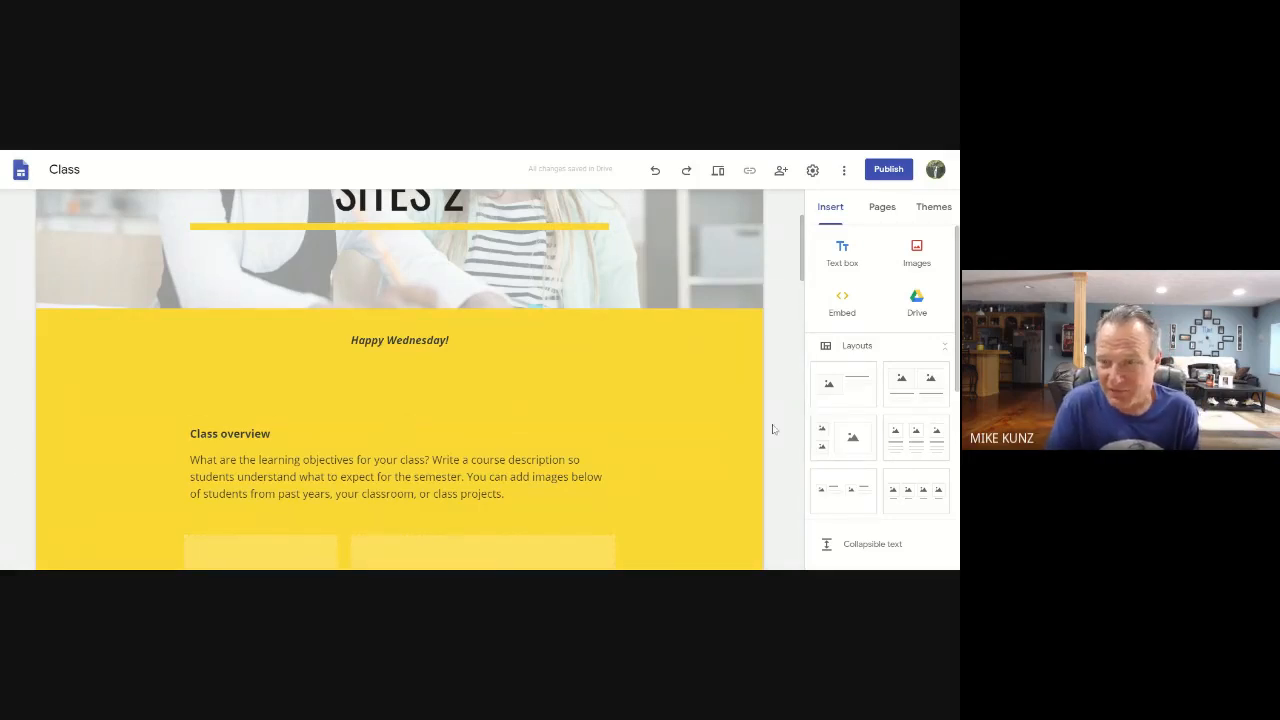
Start inserting an image on the Home page and search Google images for "happy wednesday"
scroll(776, 428, "down", 1)
scroll(776, 428, "up", 4)
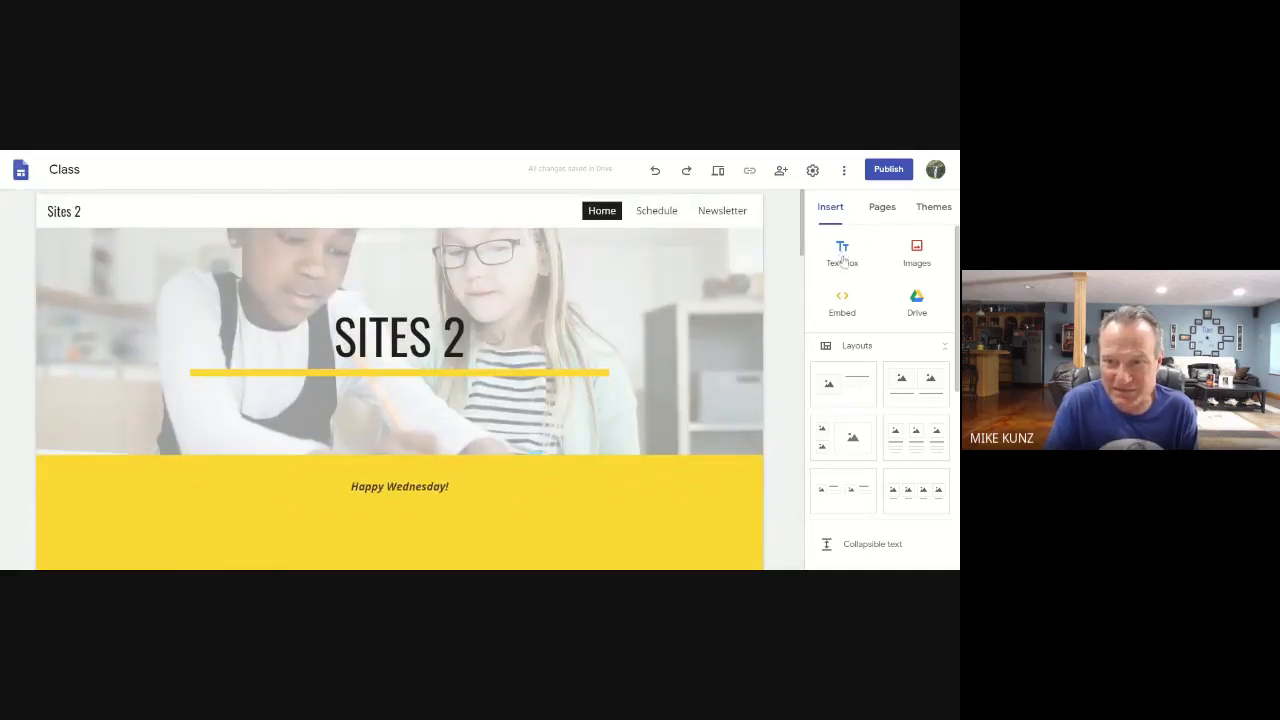
scroll(715, 330, "down", 3)
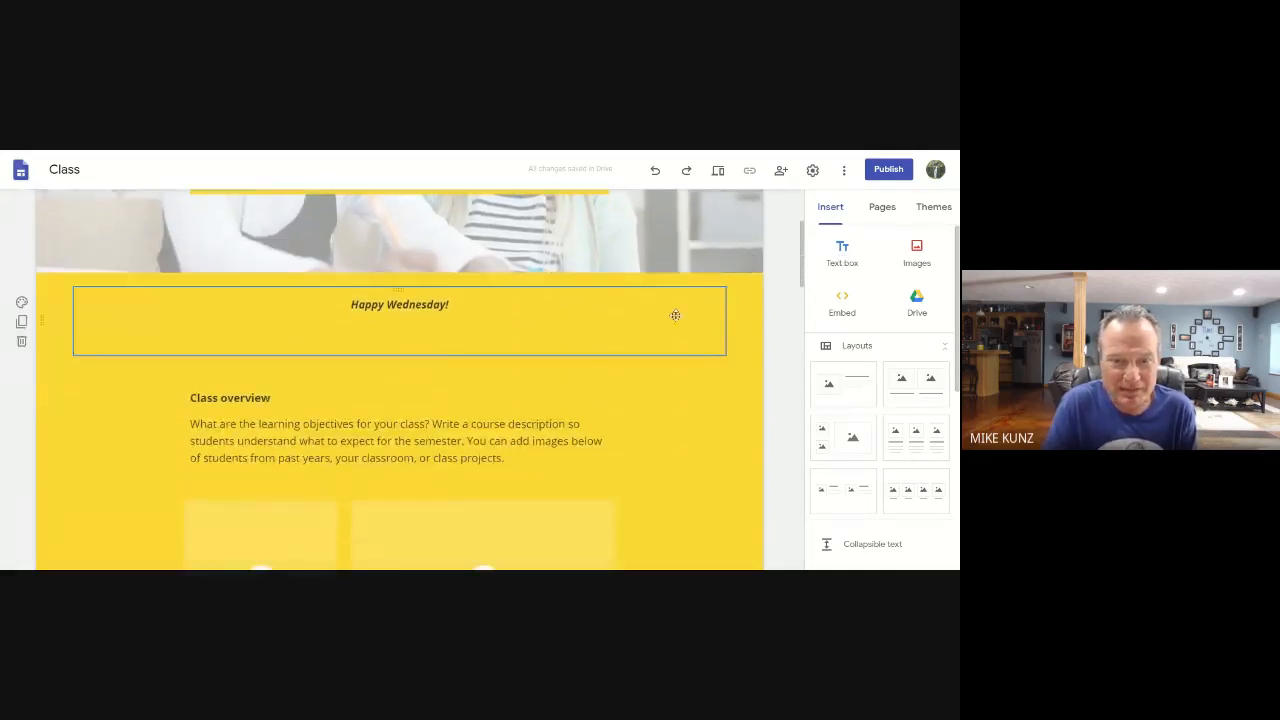
left_click(554, 320)
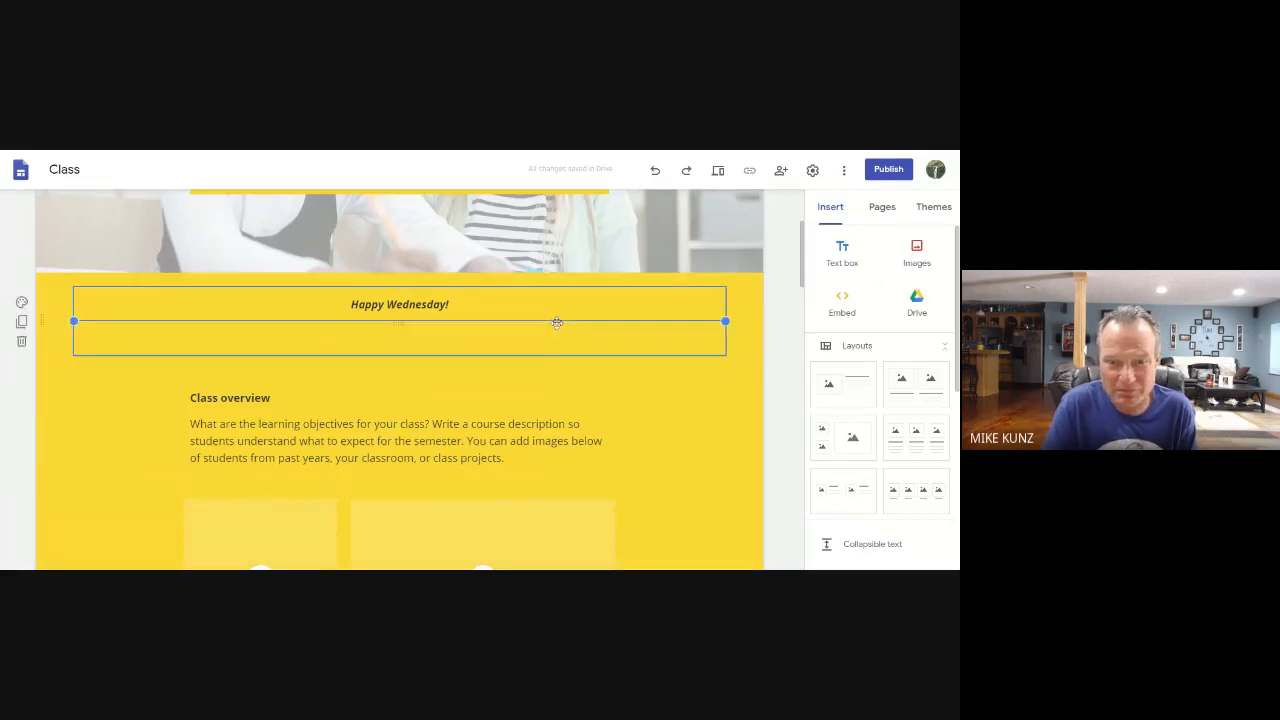
left_click(914, 256)
left_click(900, 330)
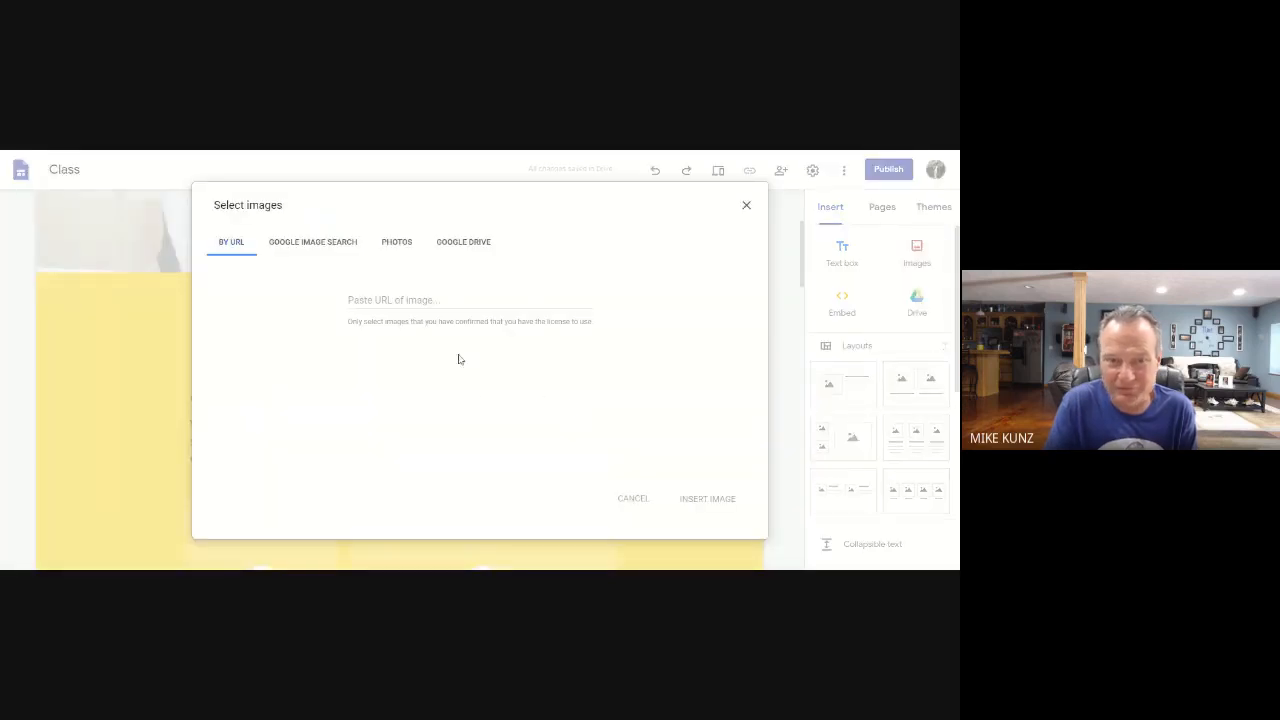
left_click(296, 245)
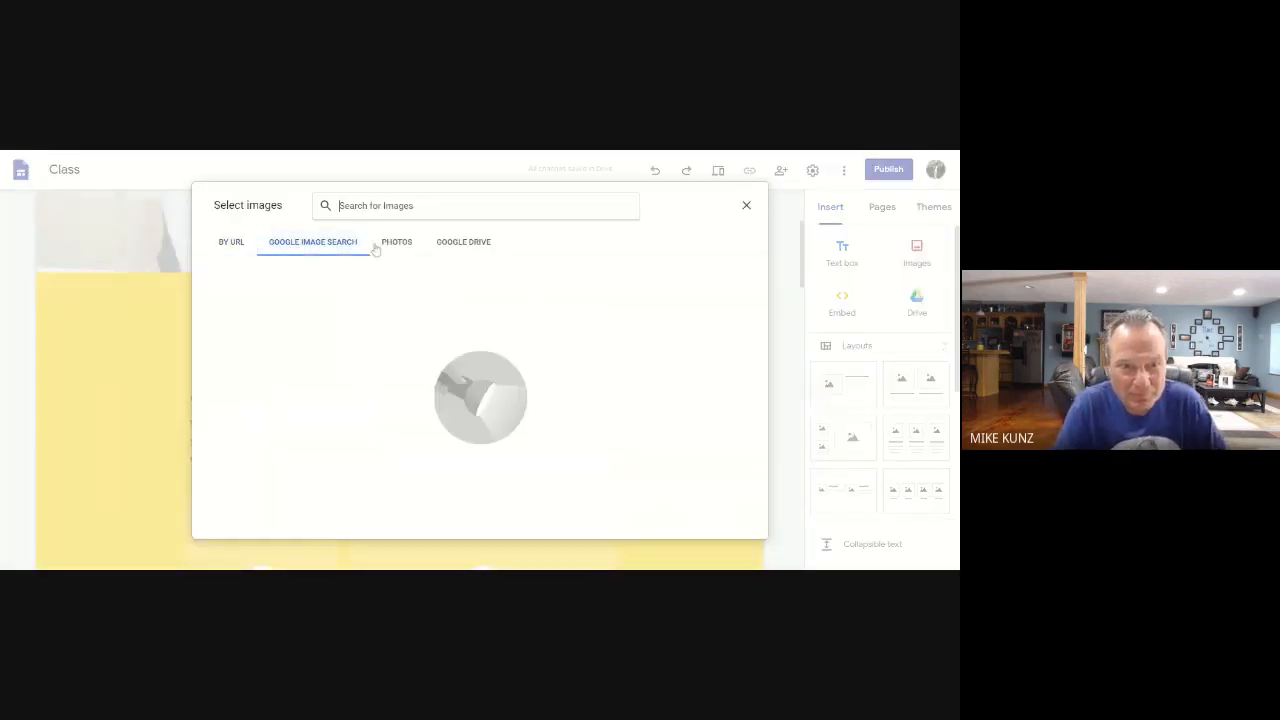
type("ha")
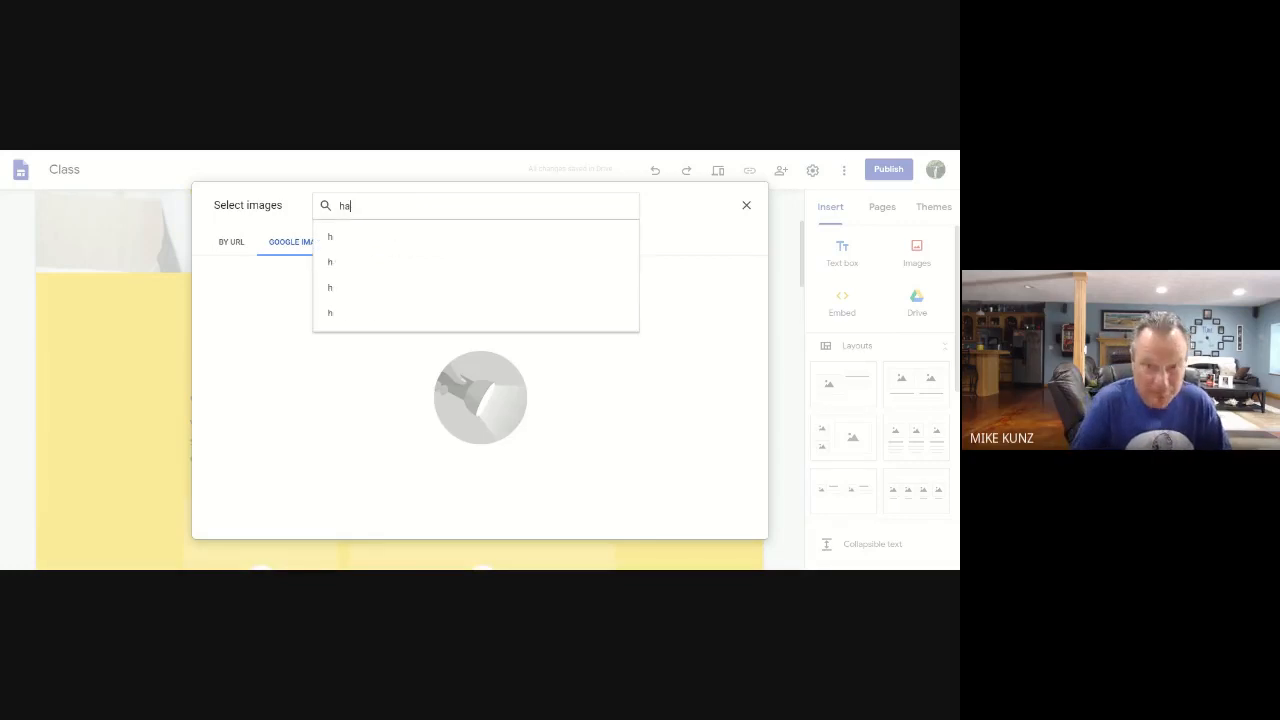
type("ppy wen")
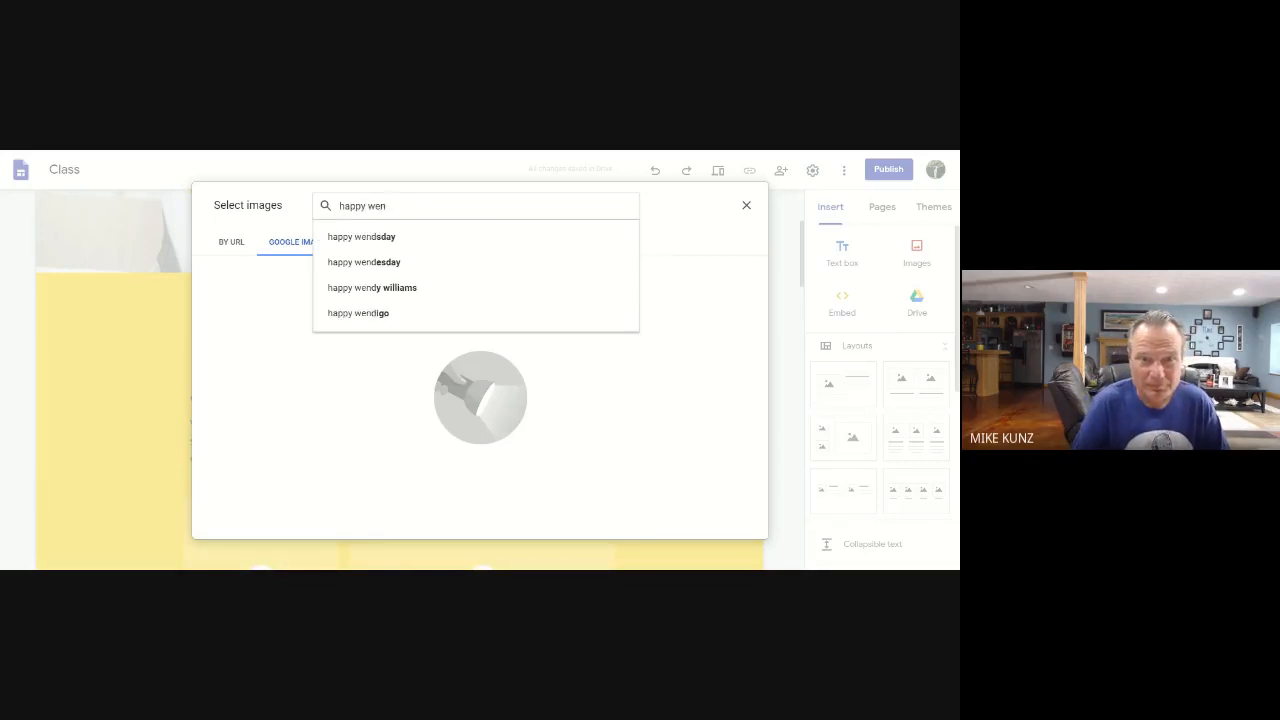
key("BackSpace")
type("dnes")
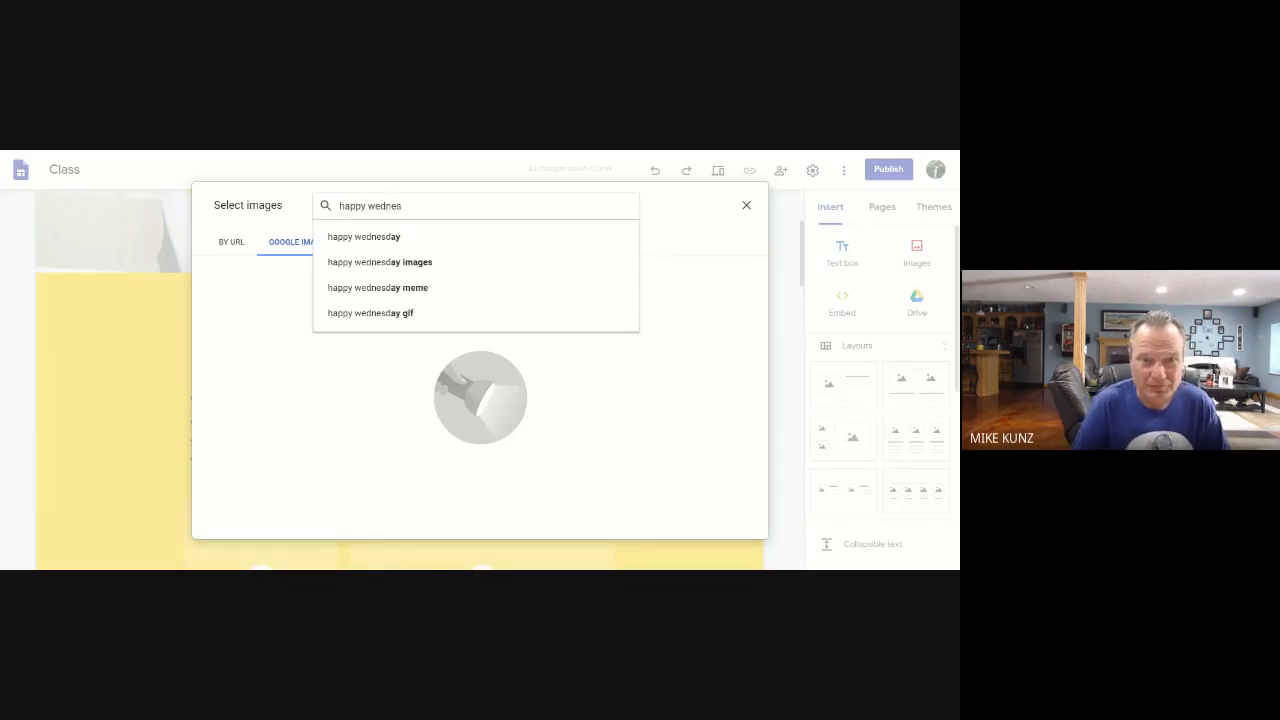
type("day")
key("Return")
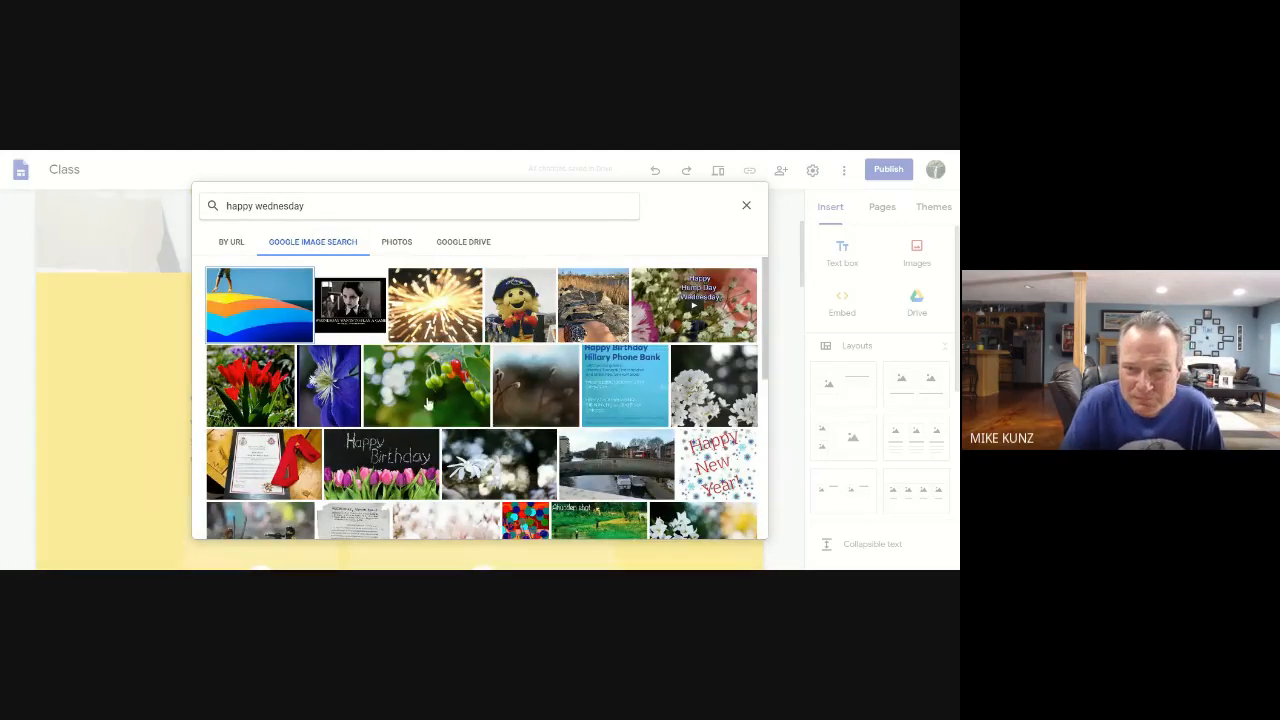
Insert the yellow mascot picture with the blue hat and place it small beside the "Happy Wednesday!" text
left_click(517, 303)
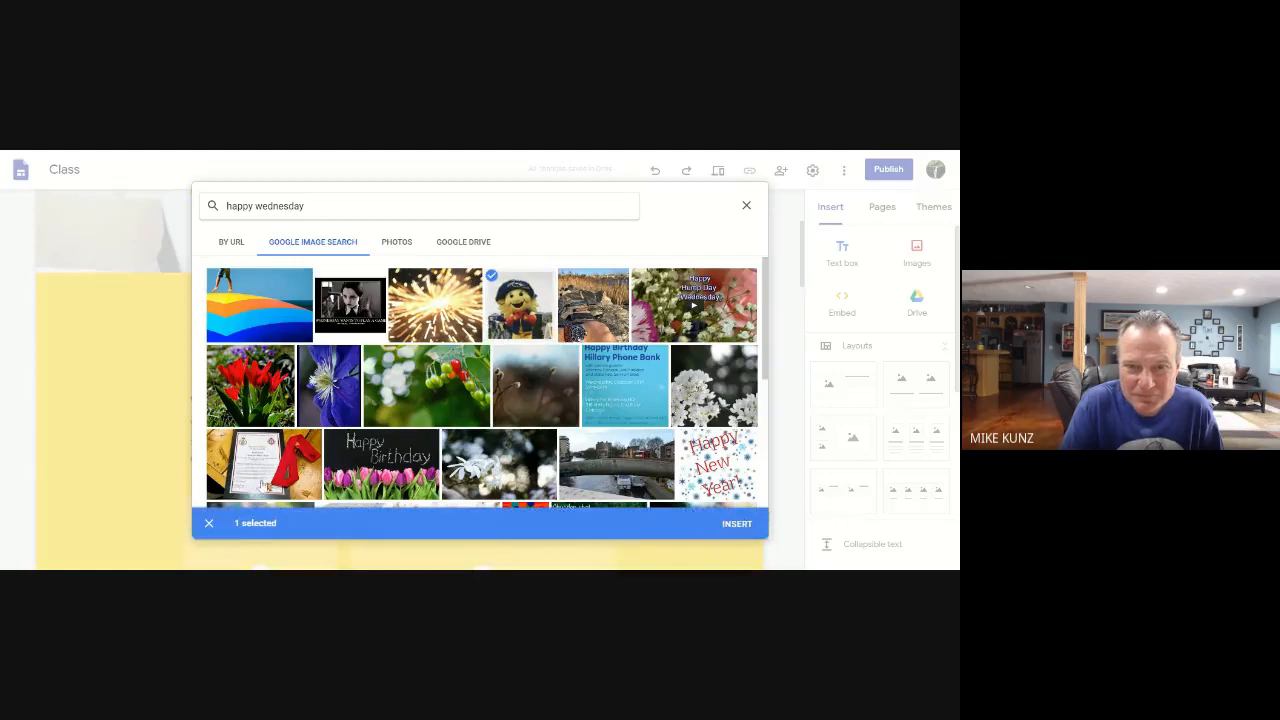
left_click(736, 523)
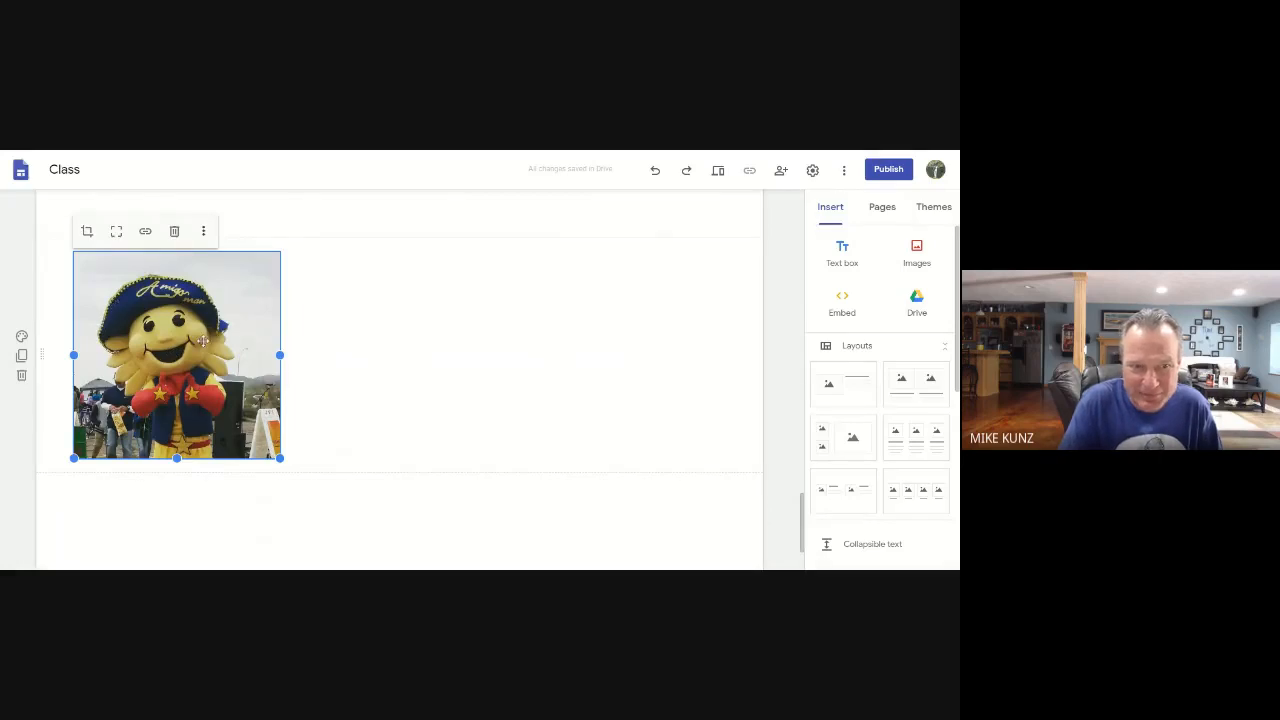
left_click_drag(280, 458, 630, 494)
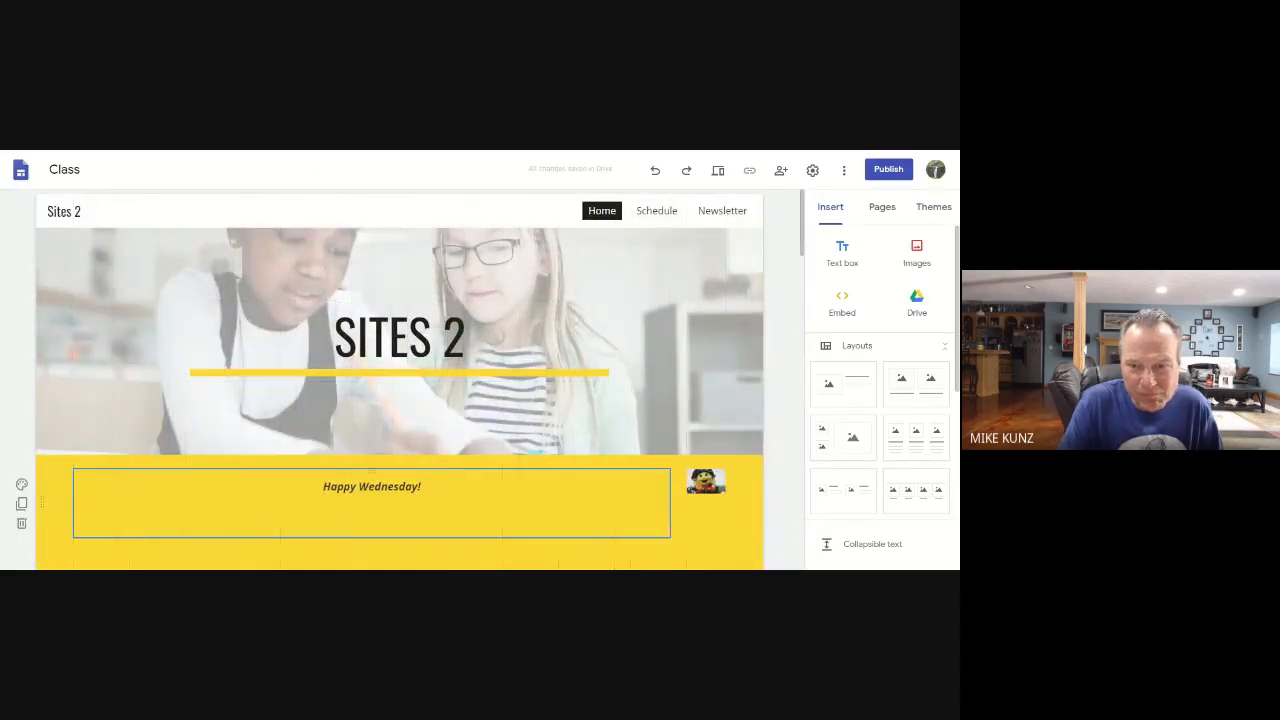
Stretch the mascot picture beside the "Happy Wednesday!" text downward, making it taller at the same width
left_click_drag(705, 482, 476, 492)
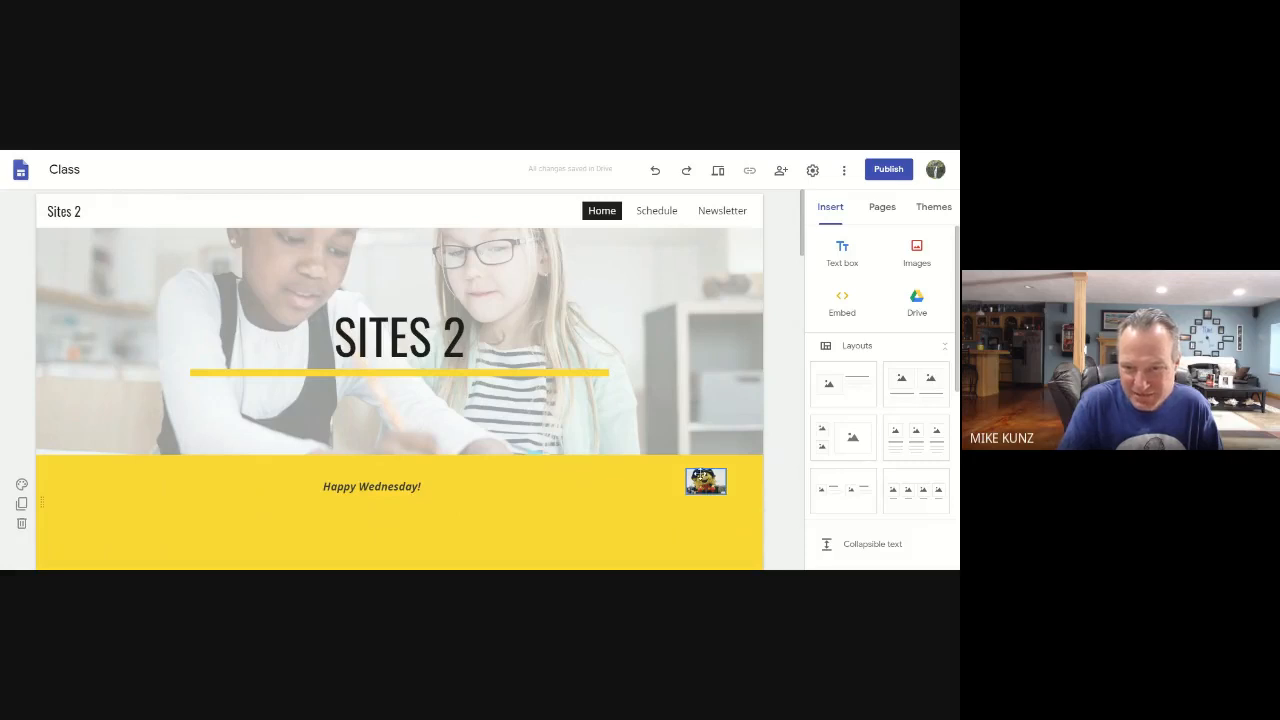
left_click(705, 486)
left_click_drag(728, 492, 737, 534)
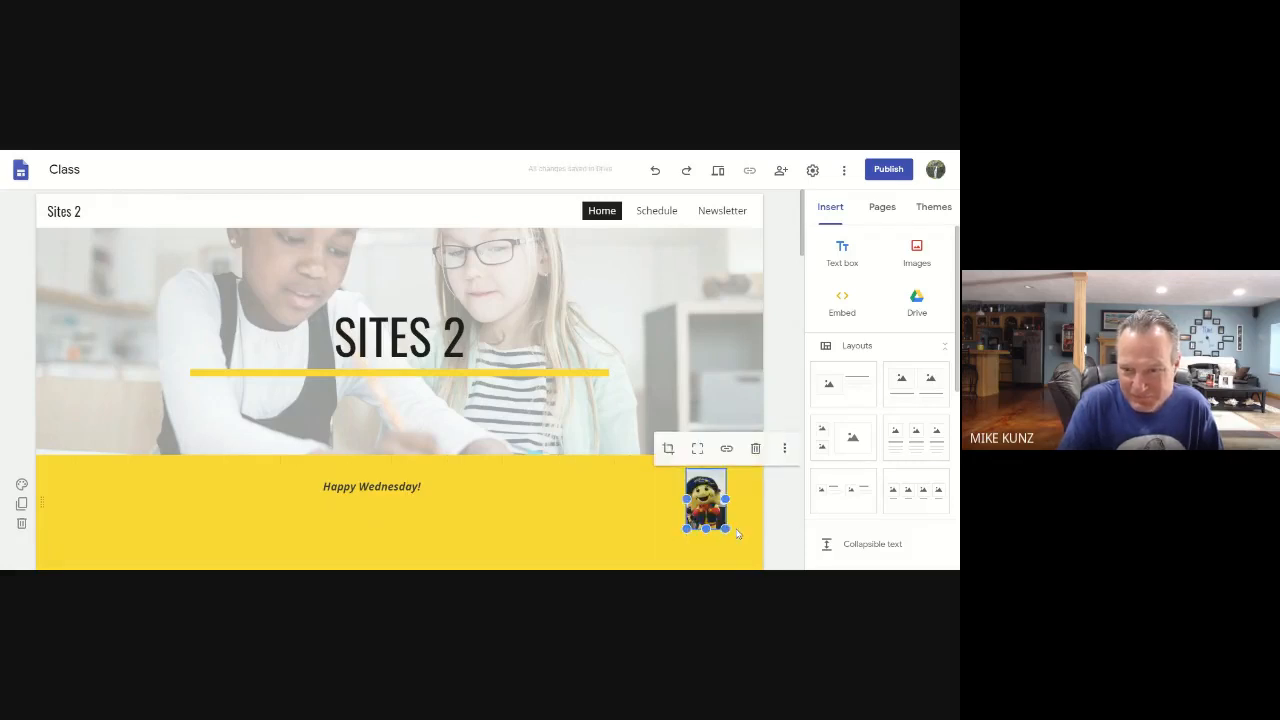
left_click(789, 494)
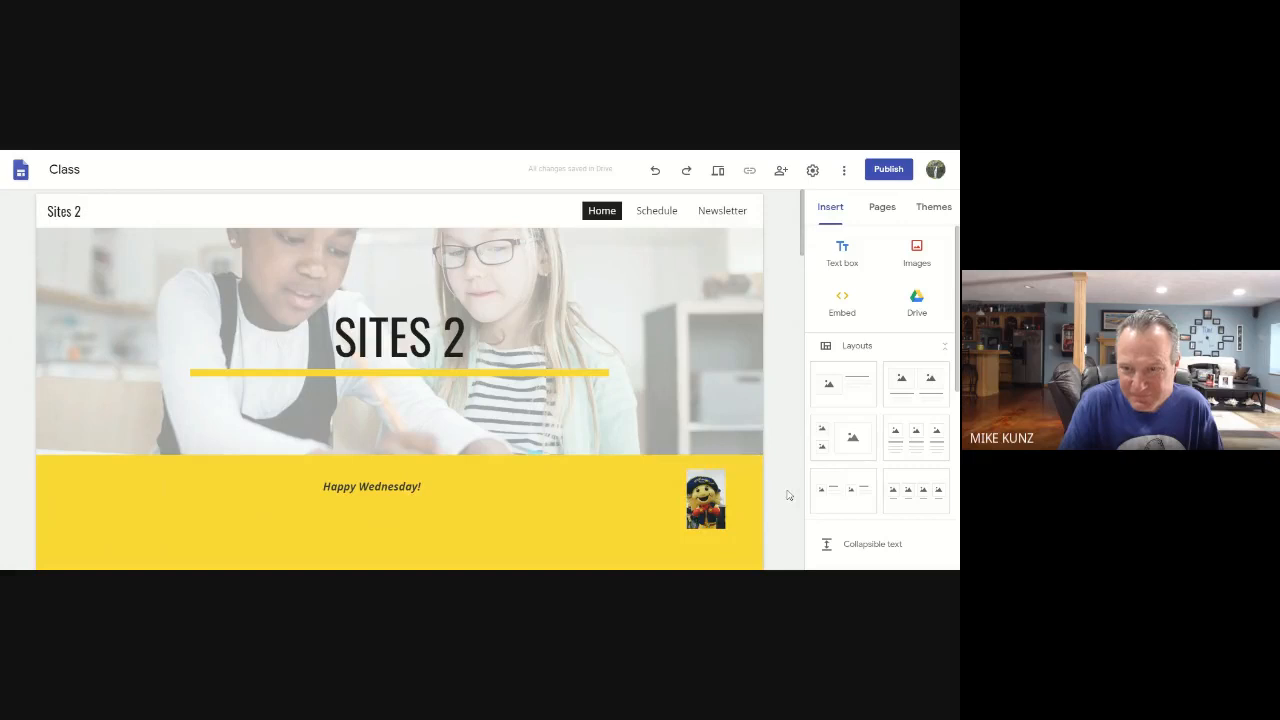
Check the additional options offered for the mascot picture, such as replacing it or adding alt text or a caption
left_click(704, 498)
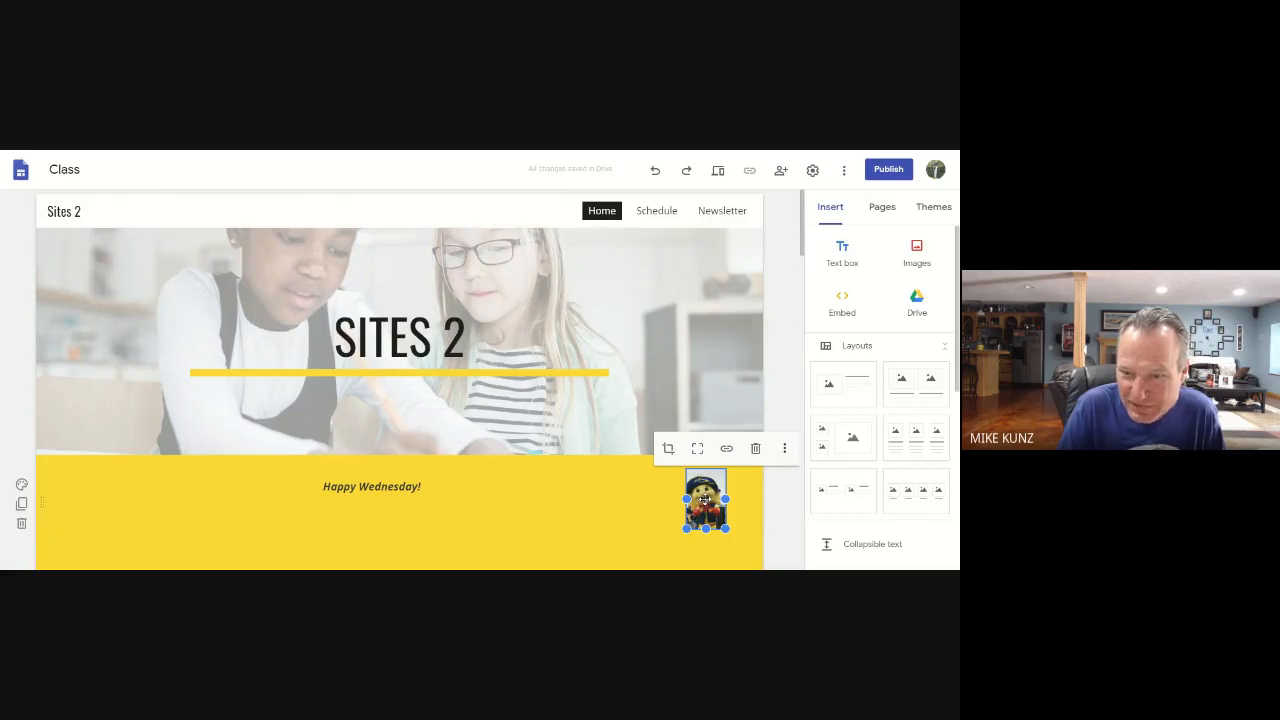
left_click(785, 449)
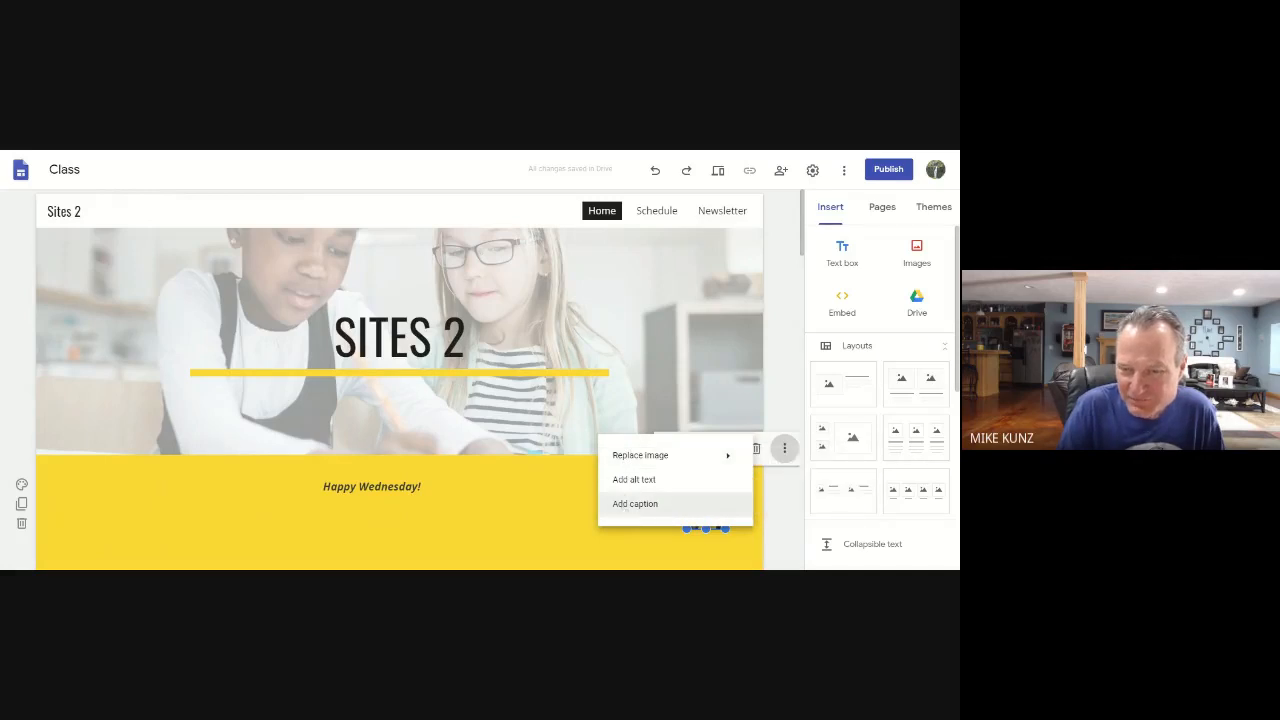
left_click(775, 536)
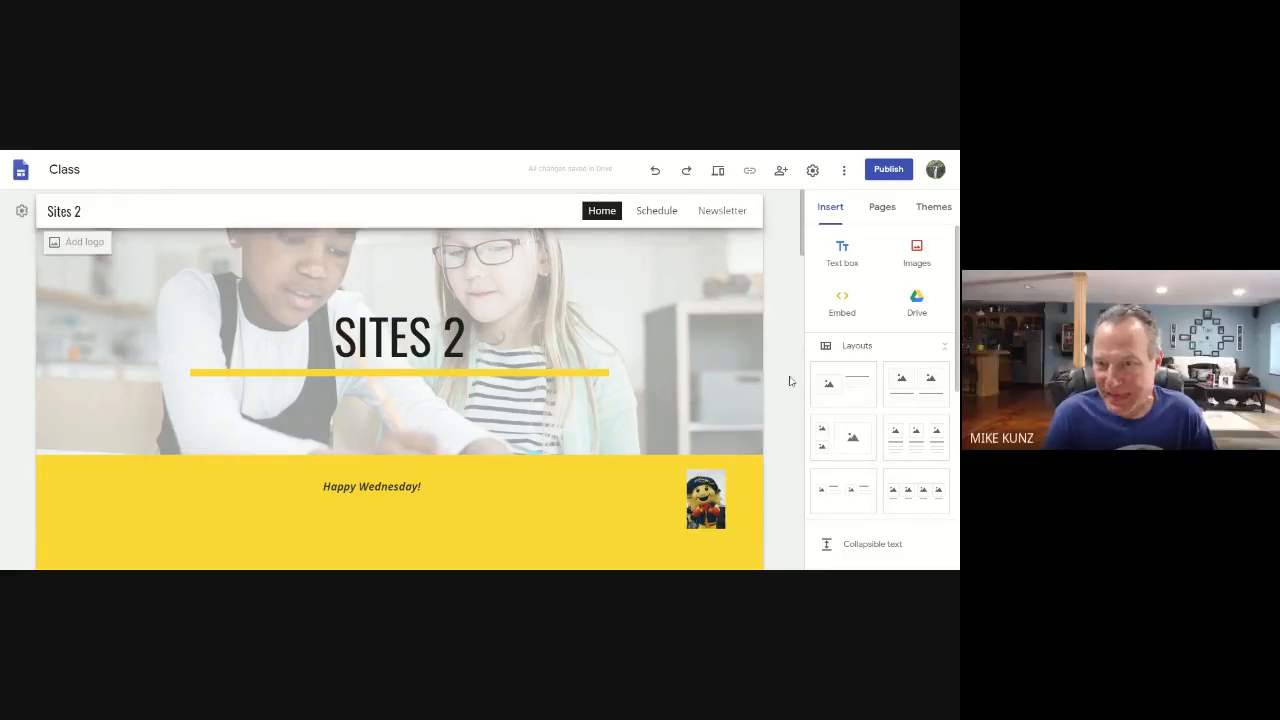
Review the options available for the Schedule page in the site's page list, including Delete
left_click(879, 209)
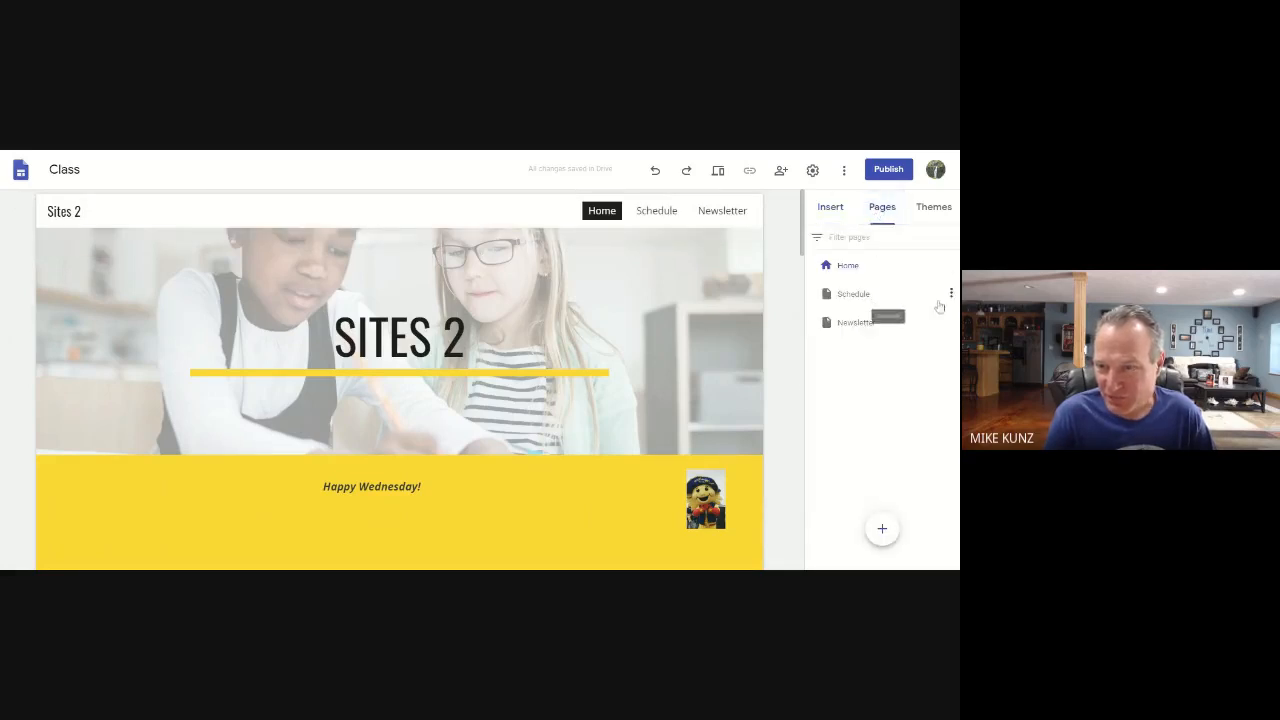
left_click(951, 295)
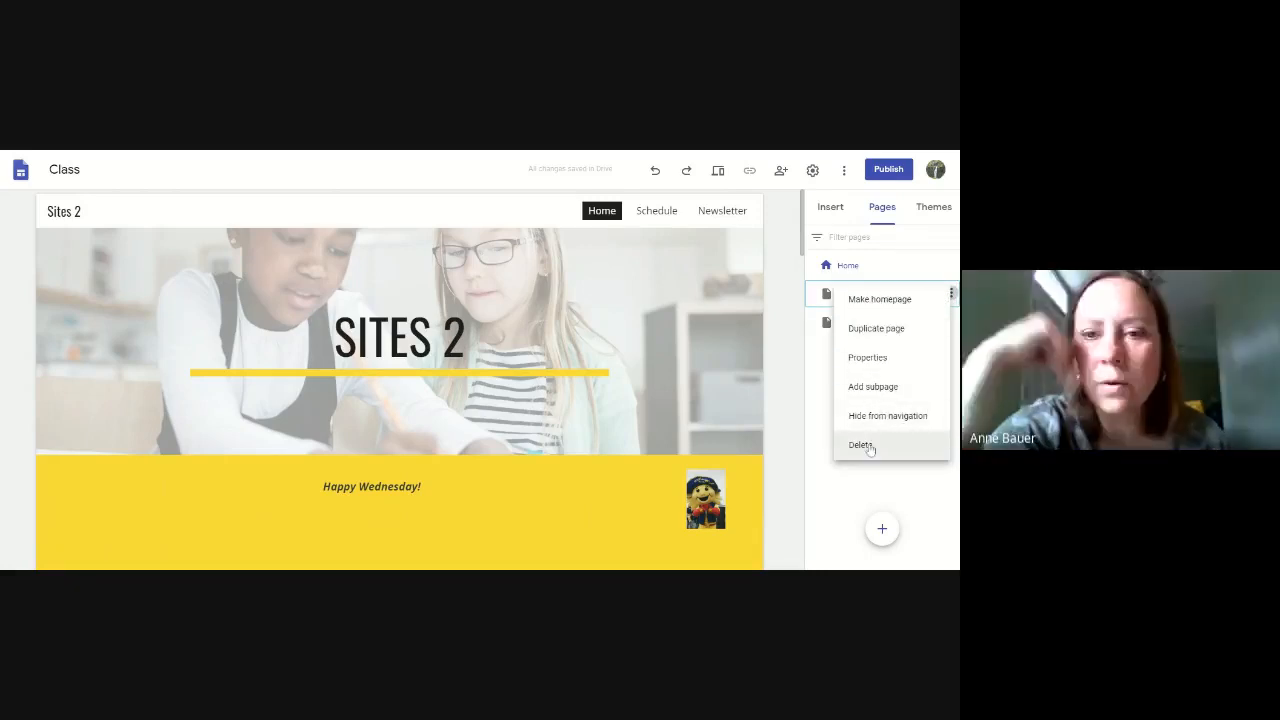
left_click(786, 378)
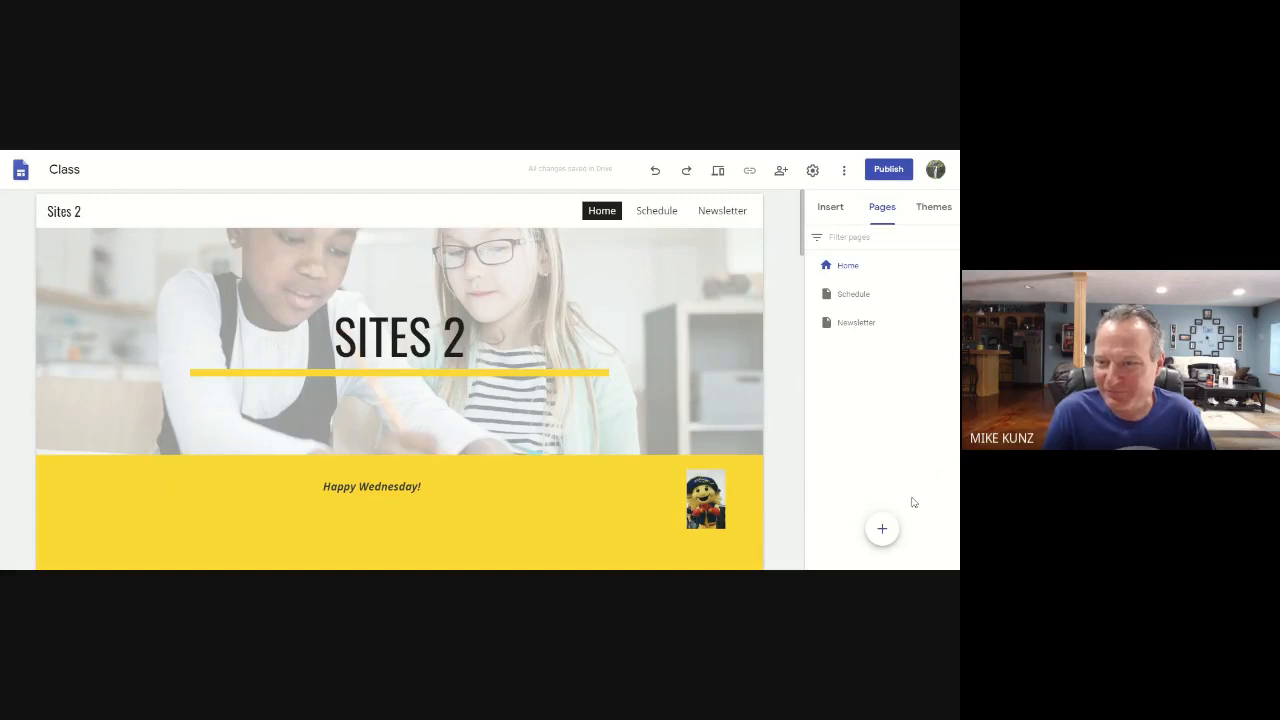
Add a new page named "Community" to the site
mouse_move(881, 529)
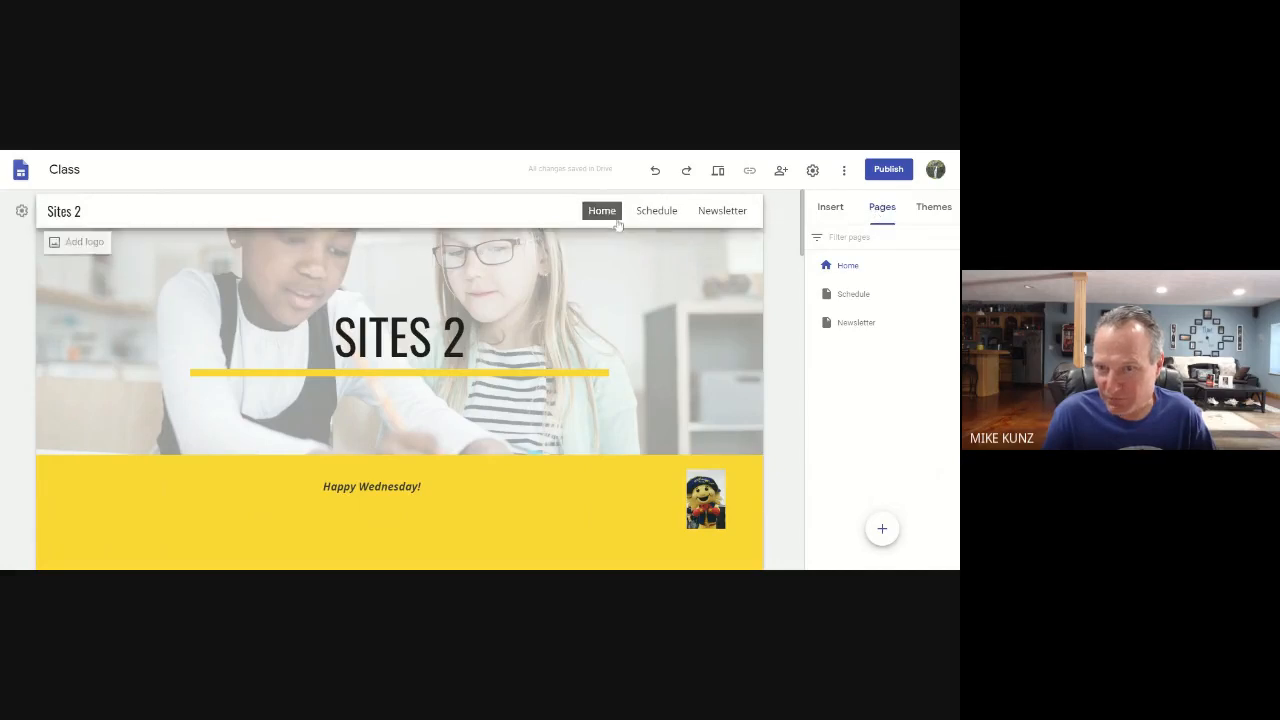
left_click(885, 208)
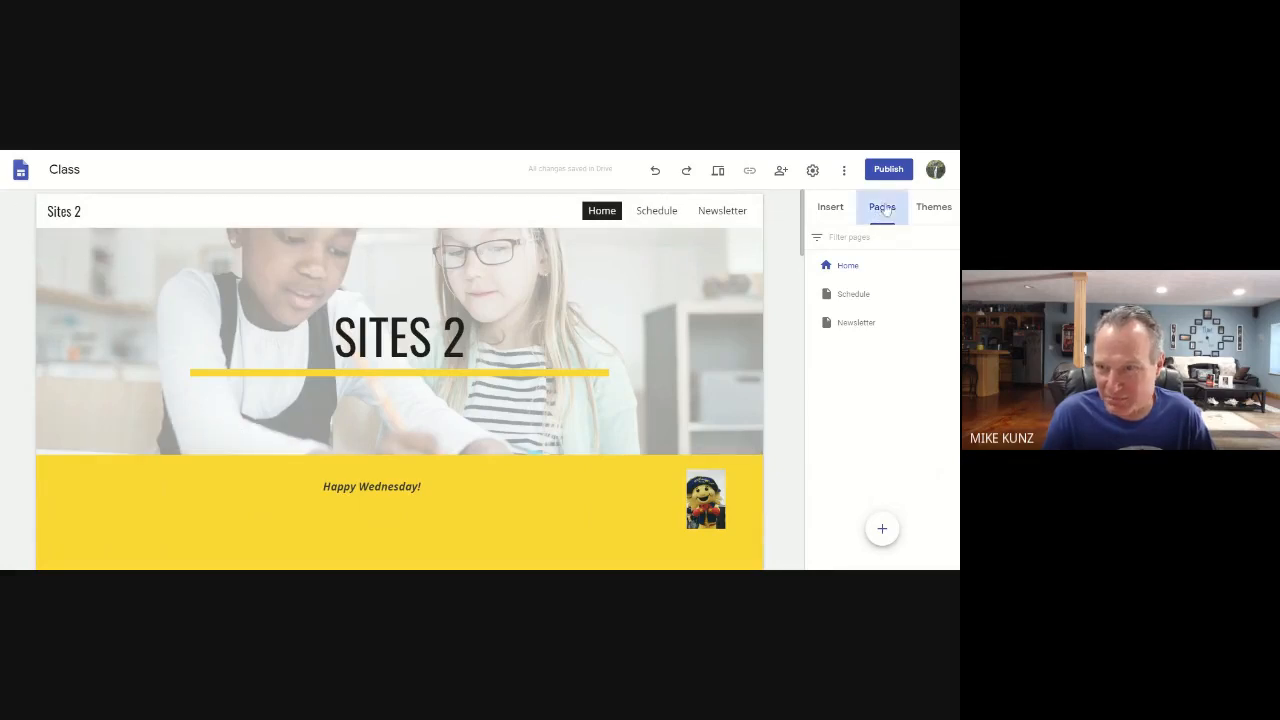
left_click(882, 531)
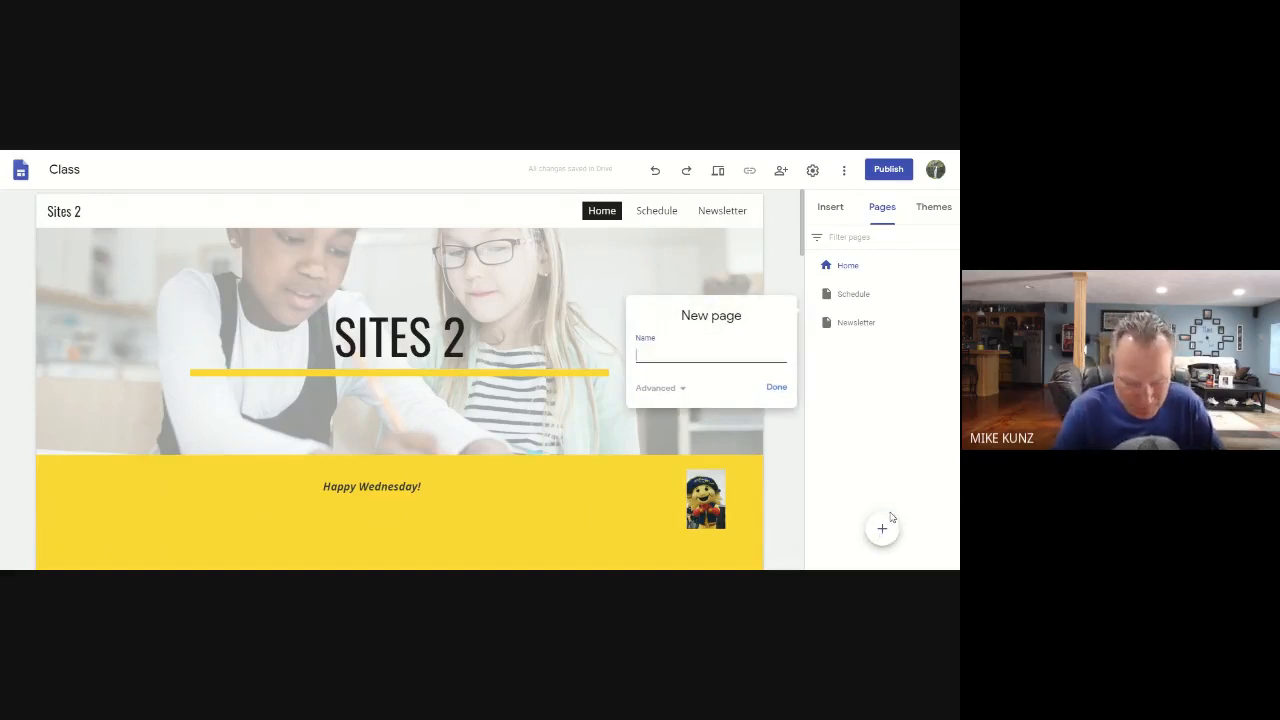
type("Community")
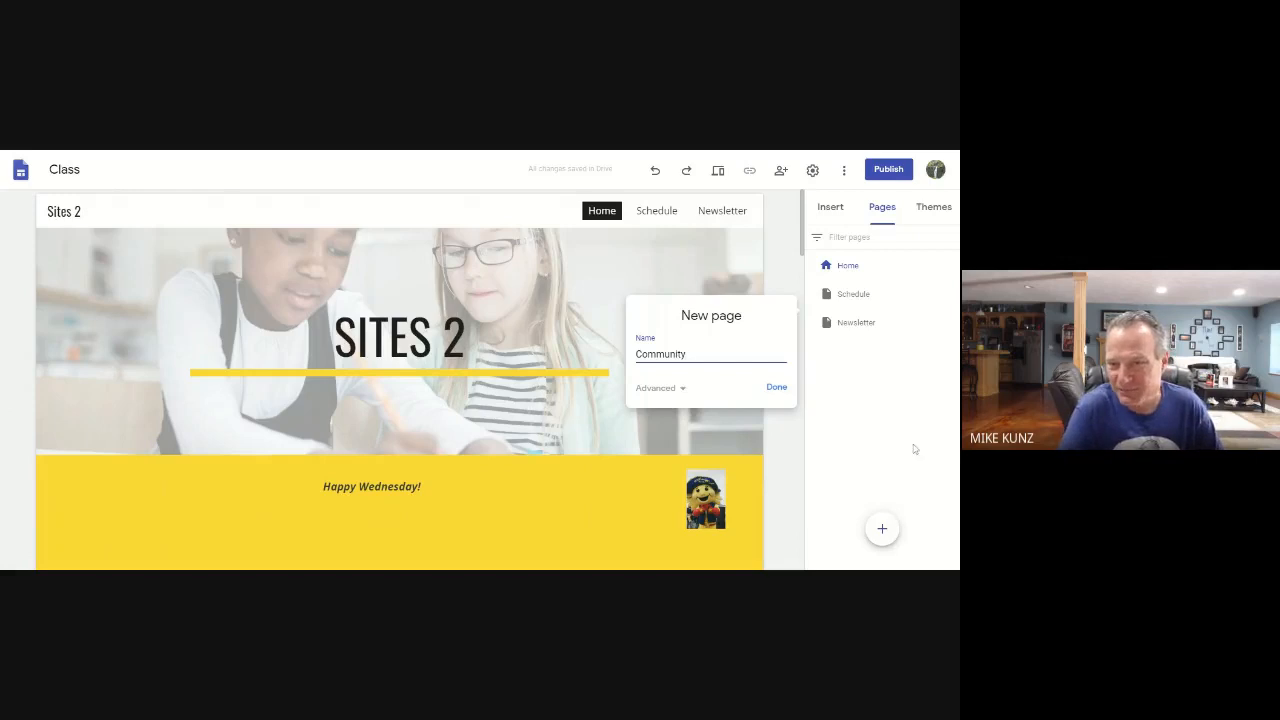
left_click(776, 388)
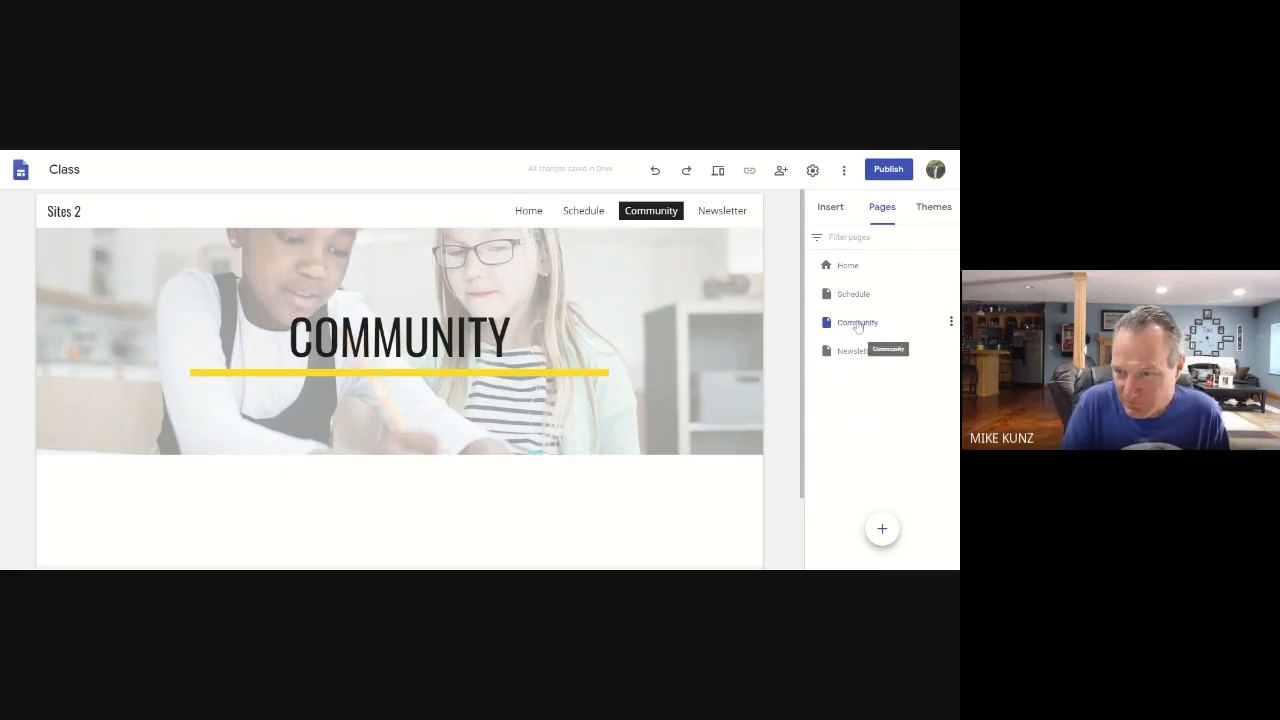
Reorder the Community page, first placing it directly below Home and finally at the end of the list after Newsletter
left_click_drag(857, 318, 857, 288)
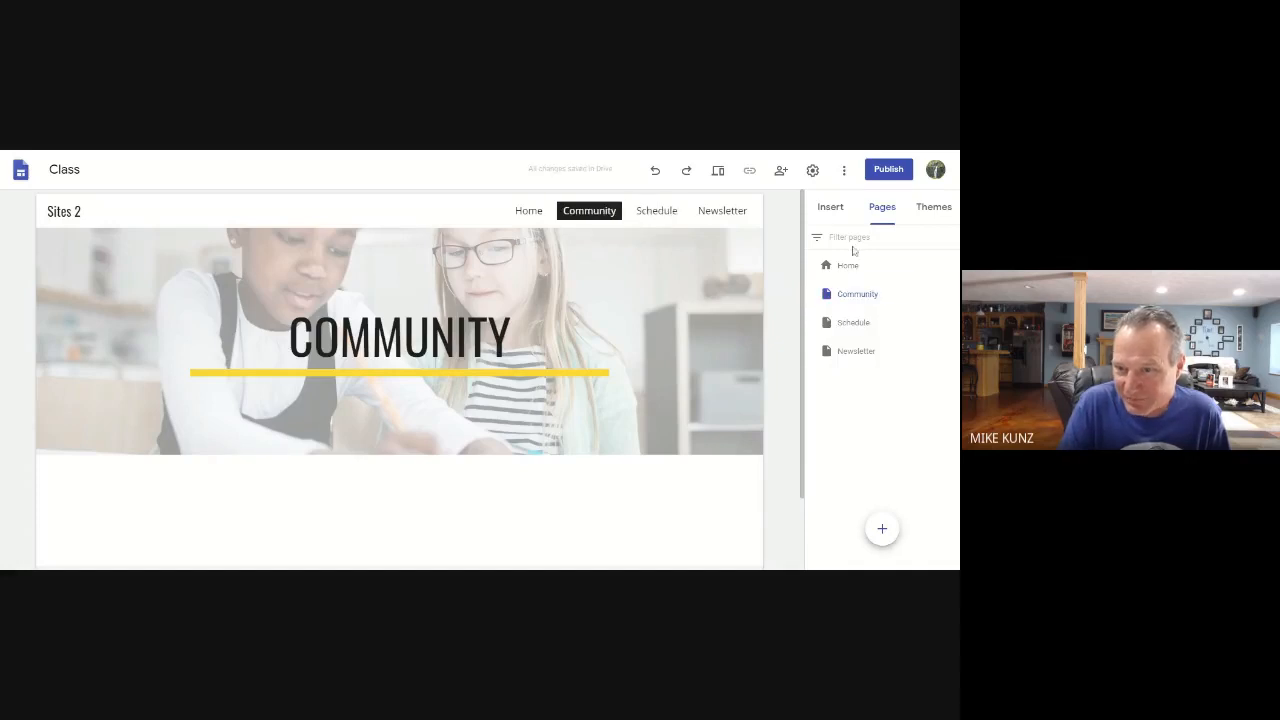
left_click(860, 302)
left_click_drag(862, 302, 868, 375)
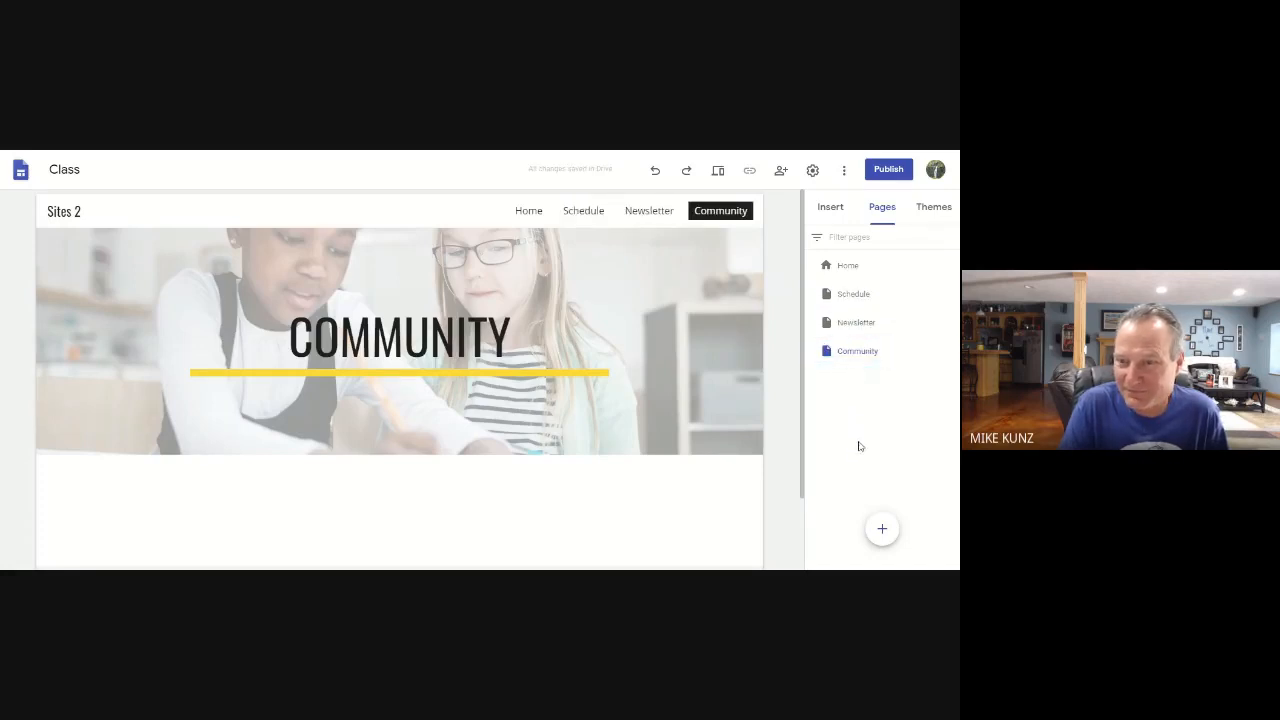
Look at the page options for the Community page and close them without choosing one
mouse_move(863, 343)
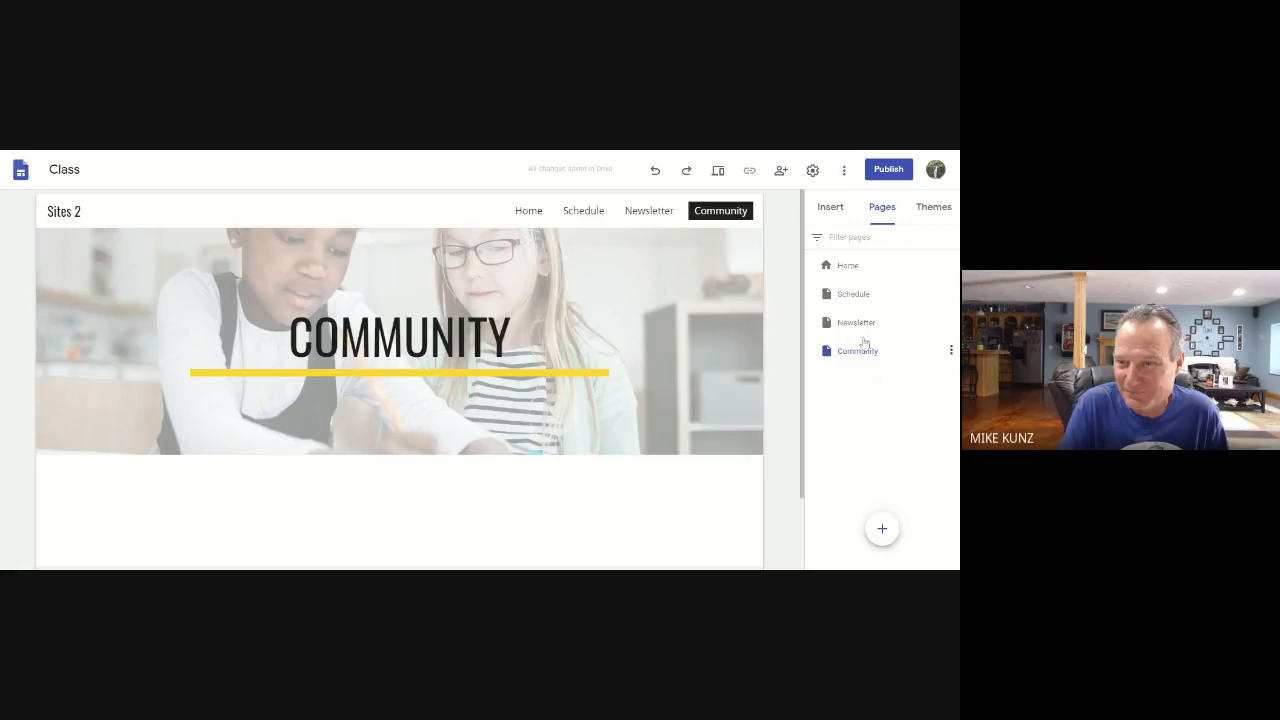
left_click(951, 352)
left_click(815, 450)
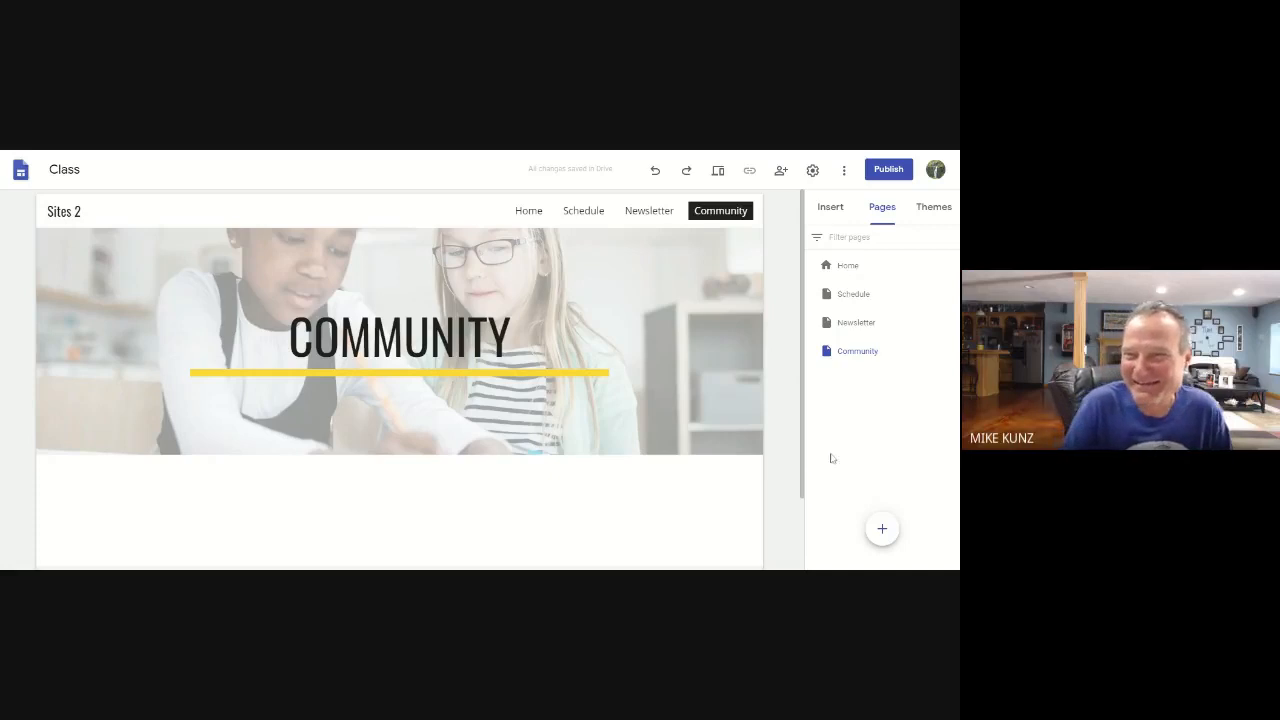
Look over the site's extra options and its Navigation settings, and close them without changes
left_click(845, 171)
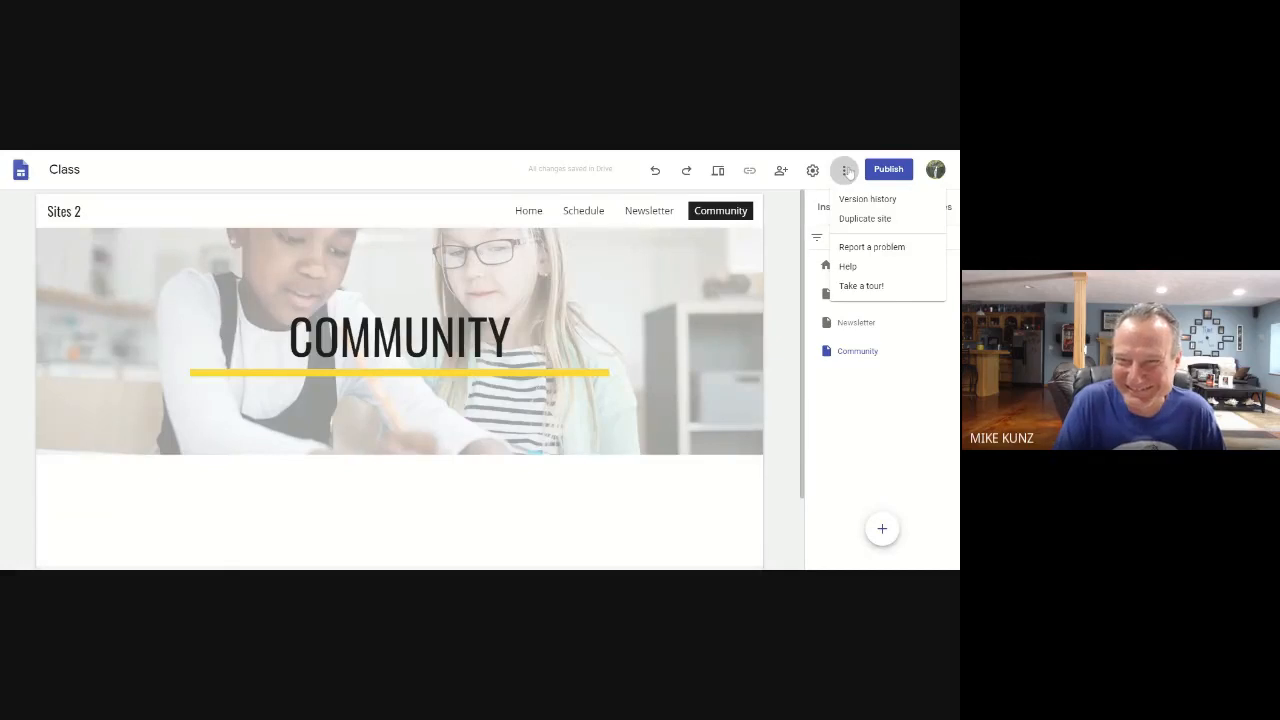
left_click(813, 172)
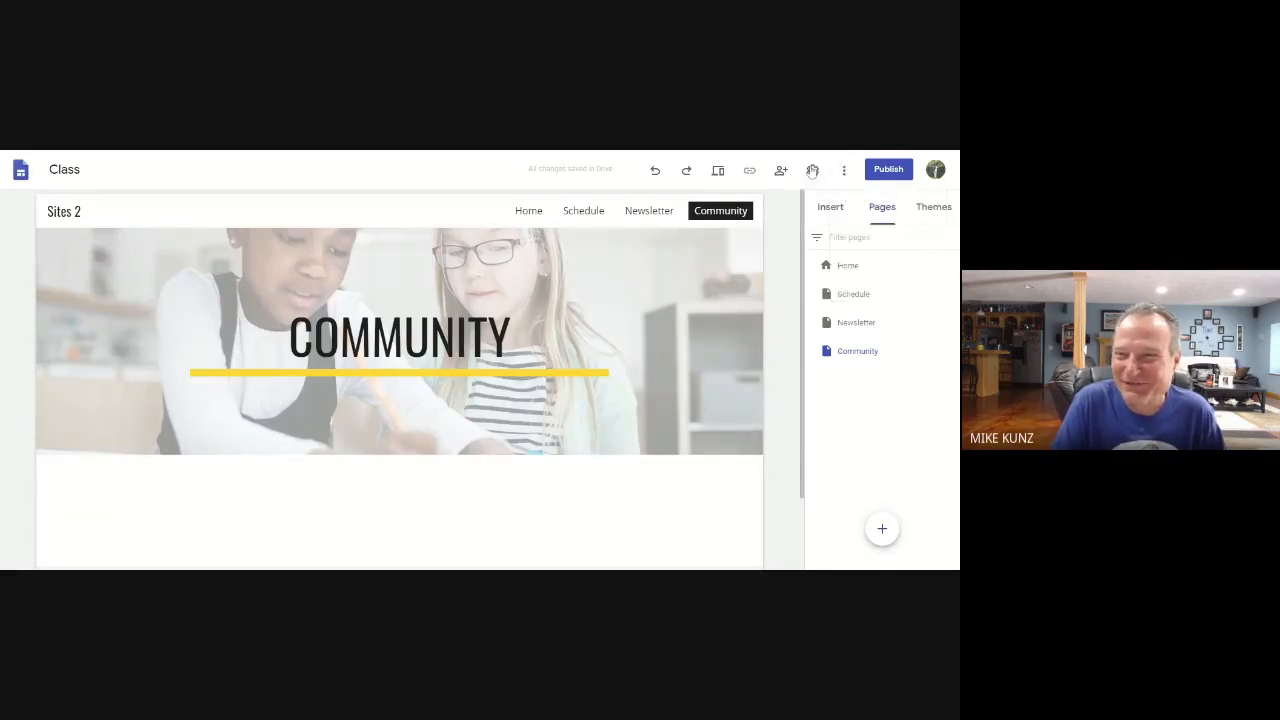
left_click(813, 172)
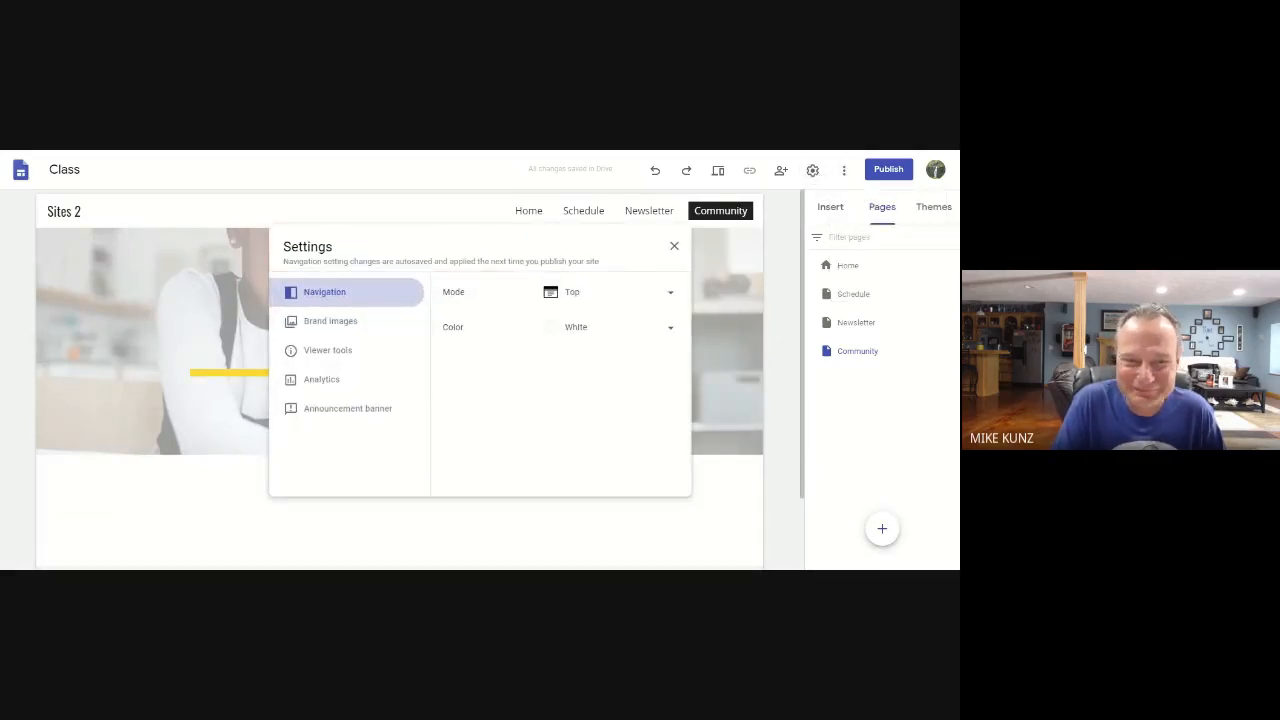
left_click(674, 247)
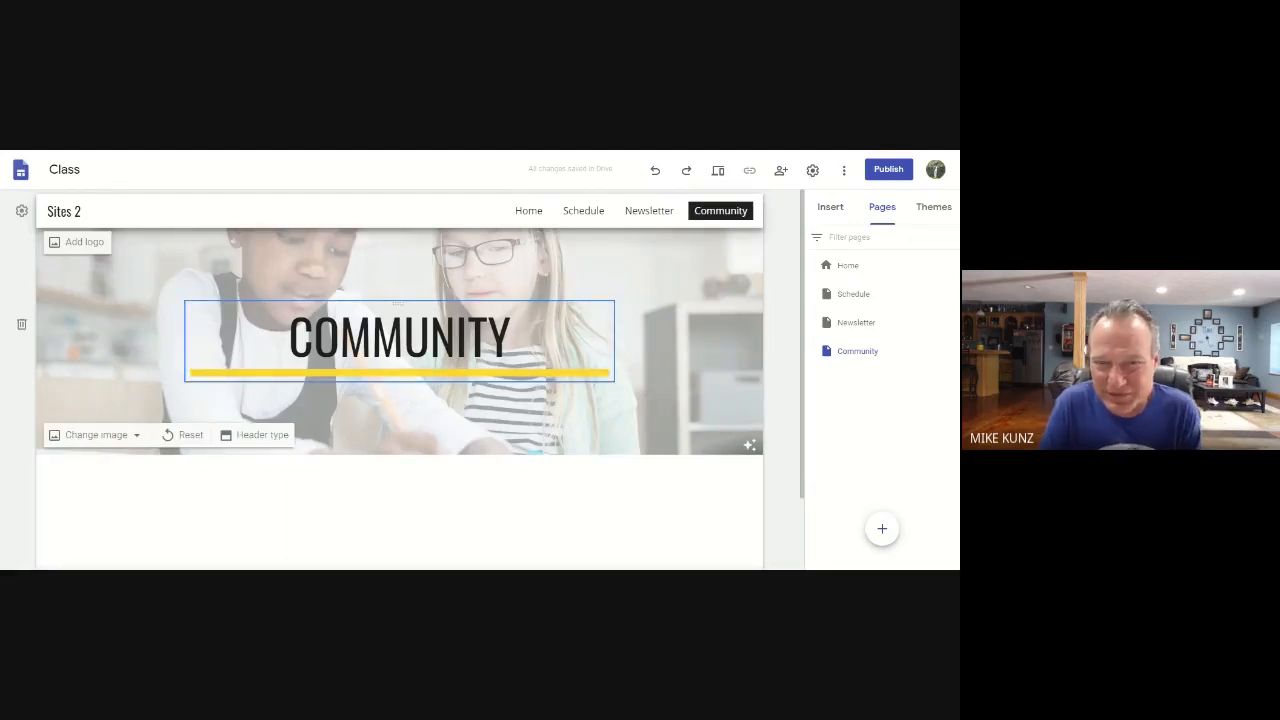
Browse the Home, Schedule, Newsletter and Community pages through the site navigation and return to Home
left_click(528, 212)
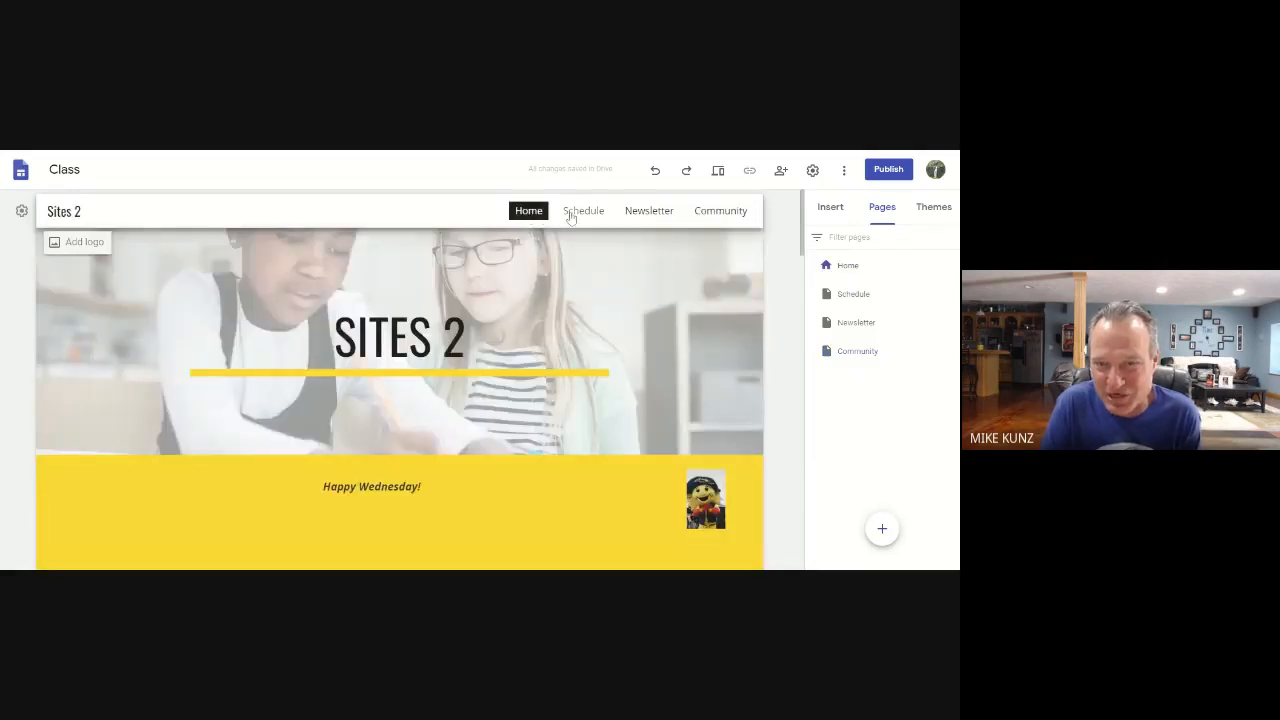
left_click(572, 212)
left_click(650, 214)
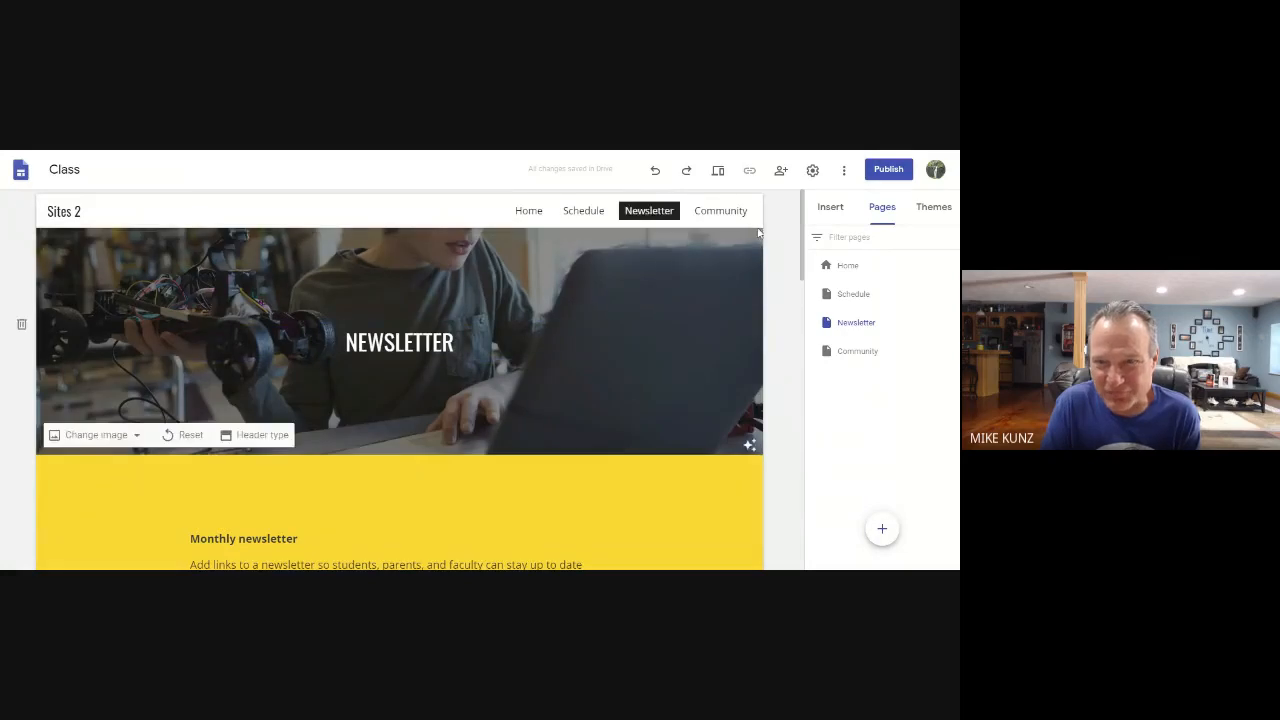
left_click(718, 212)
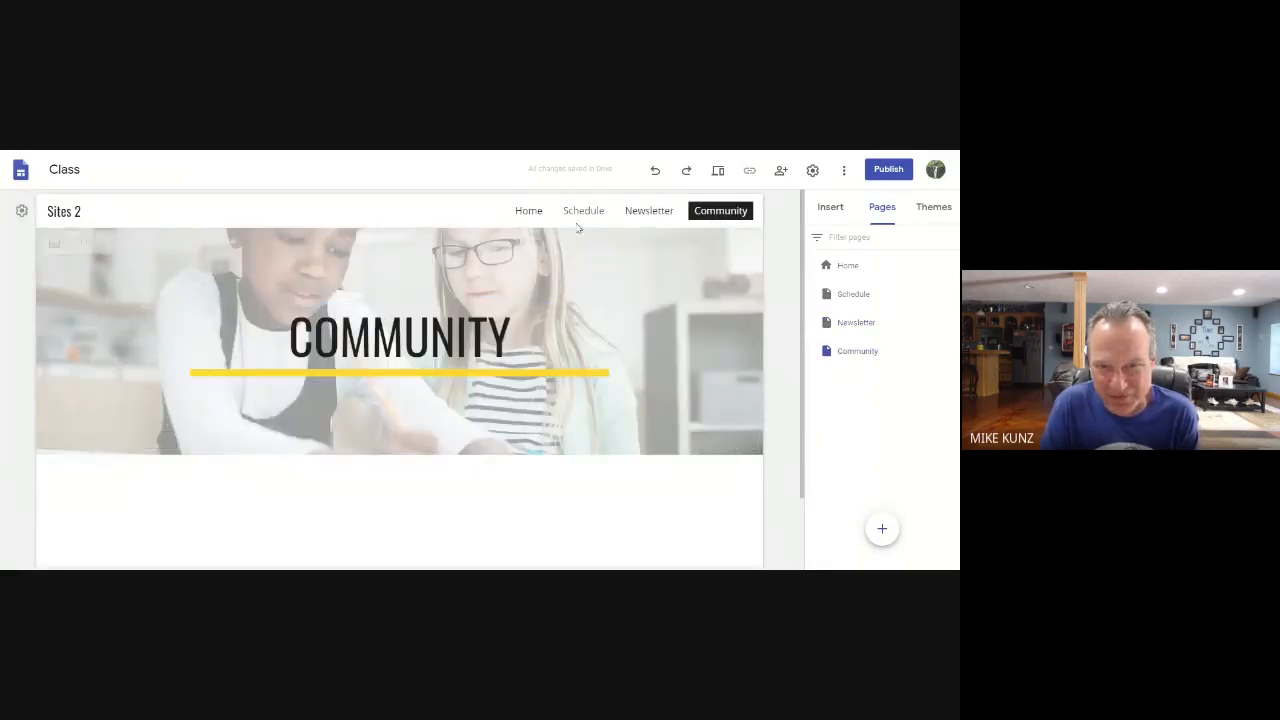
left_click(528, 214)
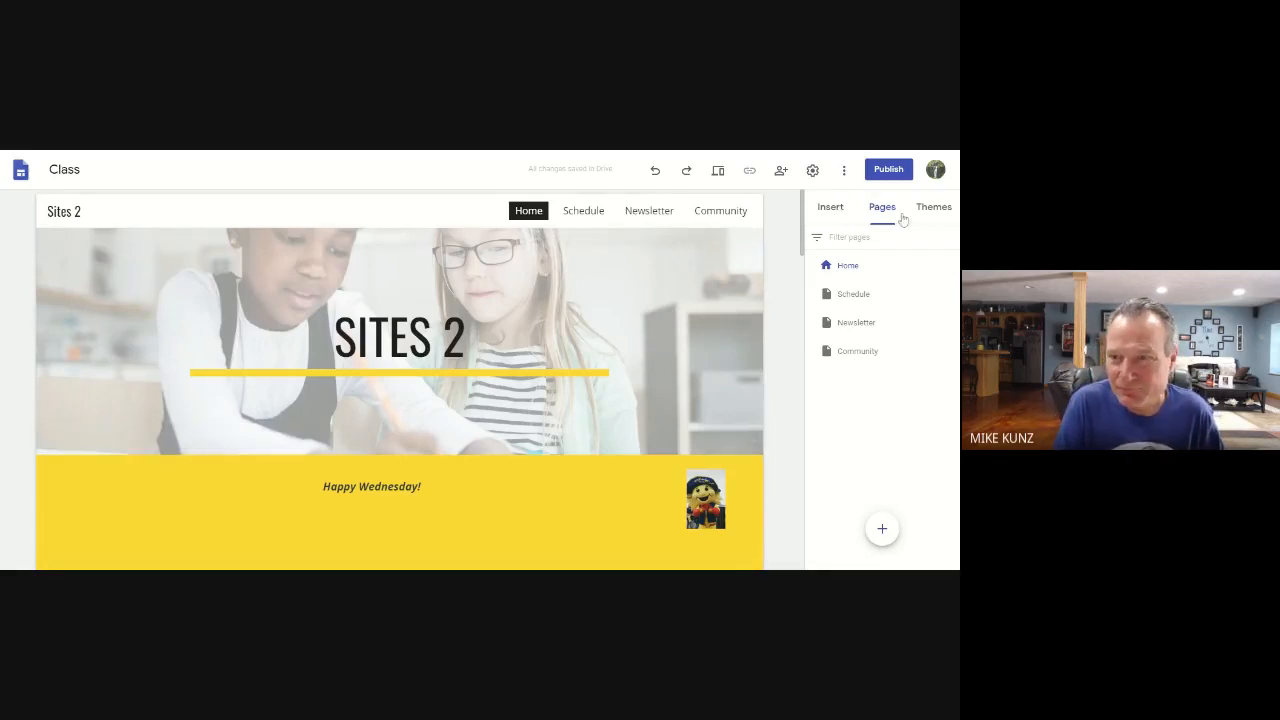
Try the Impression theme in green and blue-grey and the Vision theme, and apply the Diplomat theme to the site
left_click(932, 208)
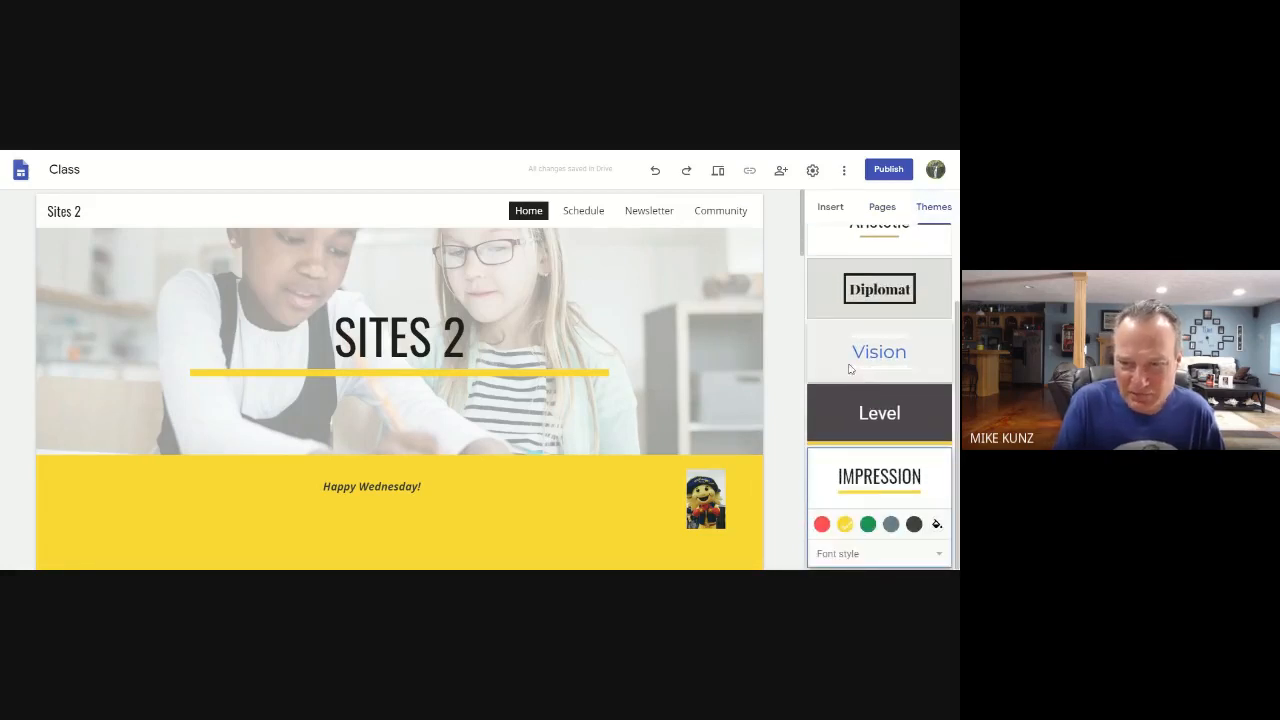
left_click(870, 528)
left_click(893, 526)
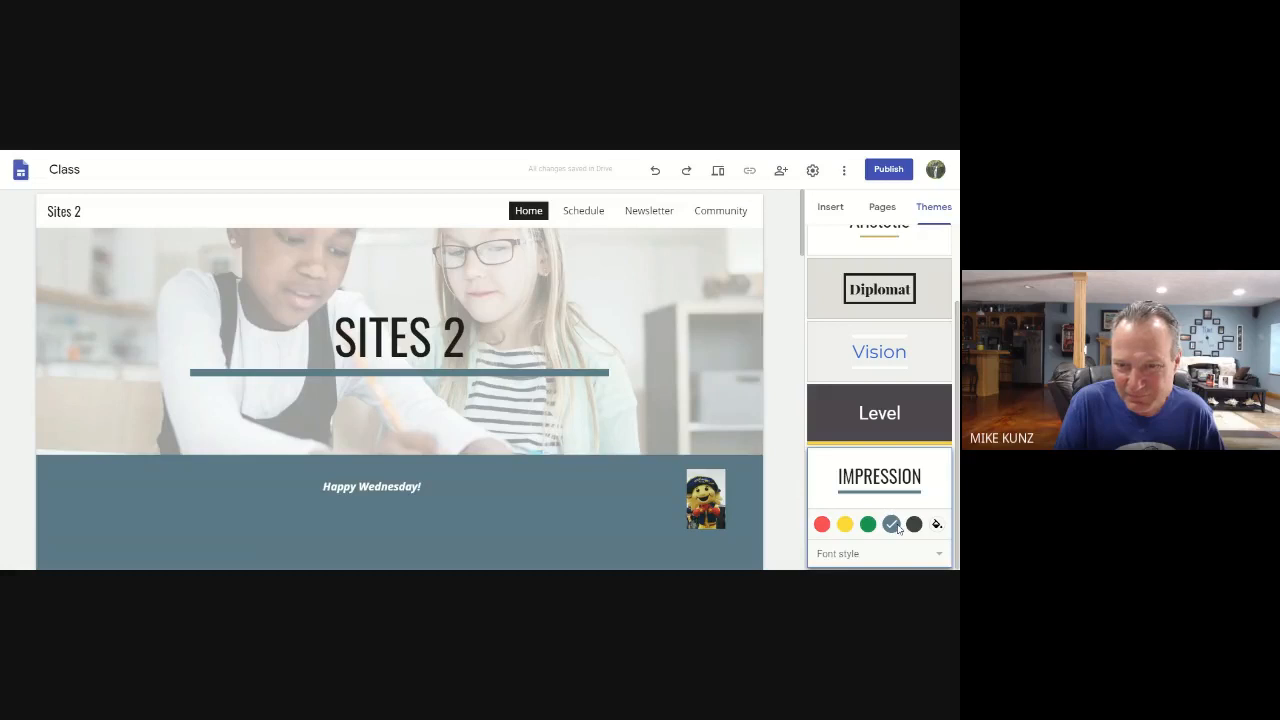
left_click(879, 354)
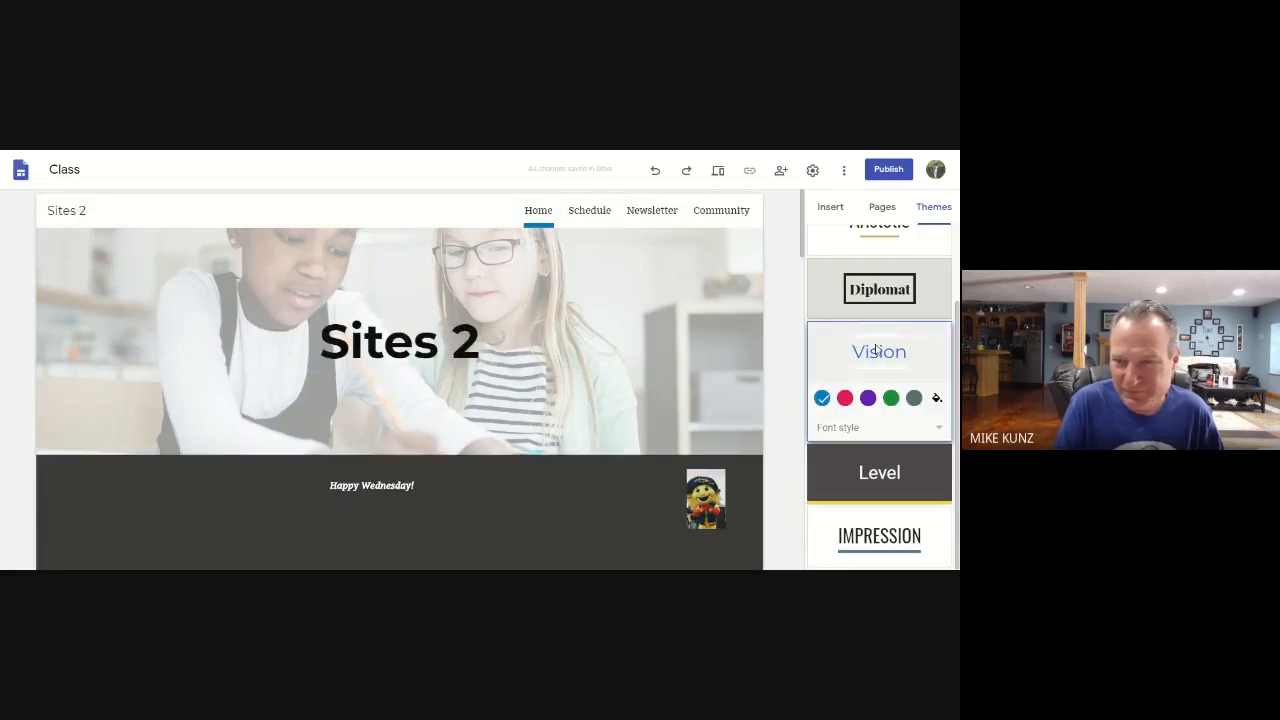
left_click(880, 288)
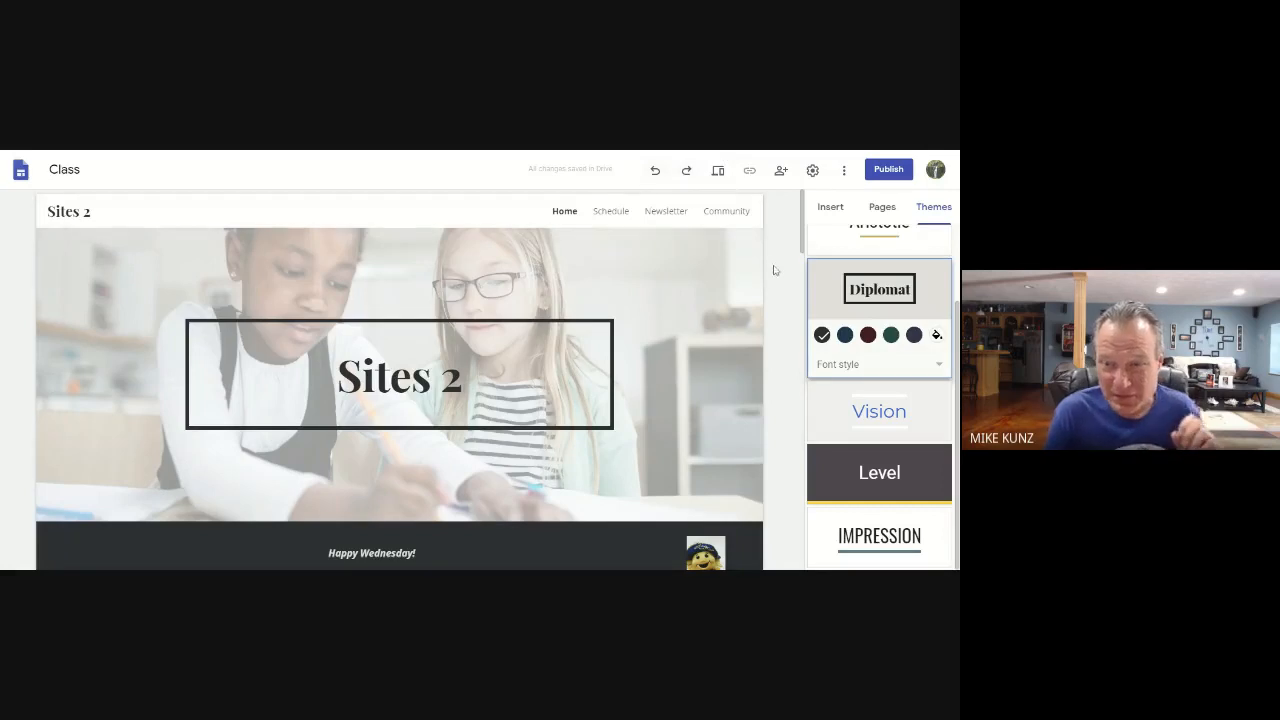
Review the Home page in the Diplomat theme from the banner down to the contact footer and back up
scroll(612, 330, "down", 15)
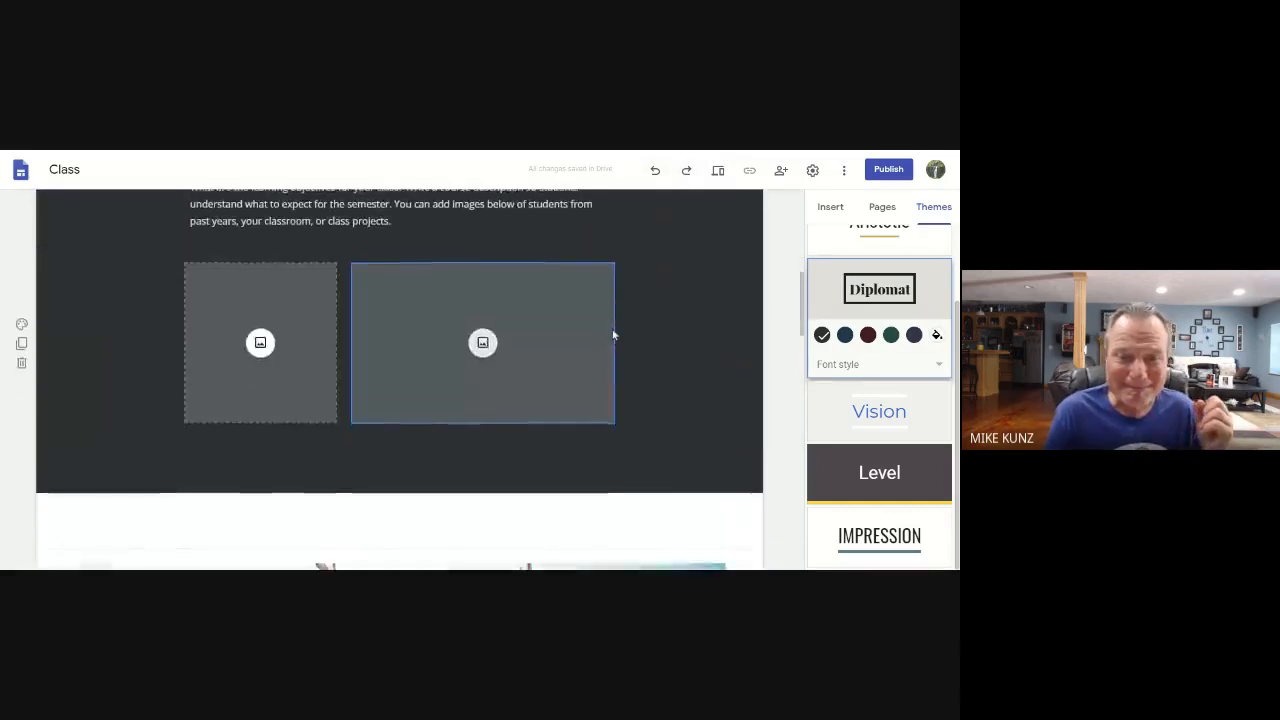
scroll(612, 328, "down", 6)
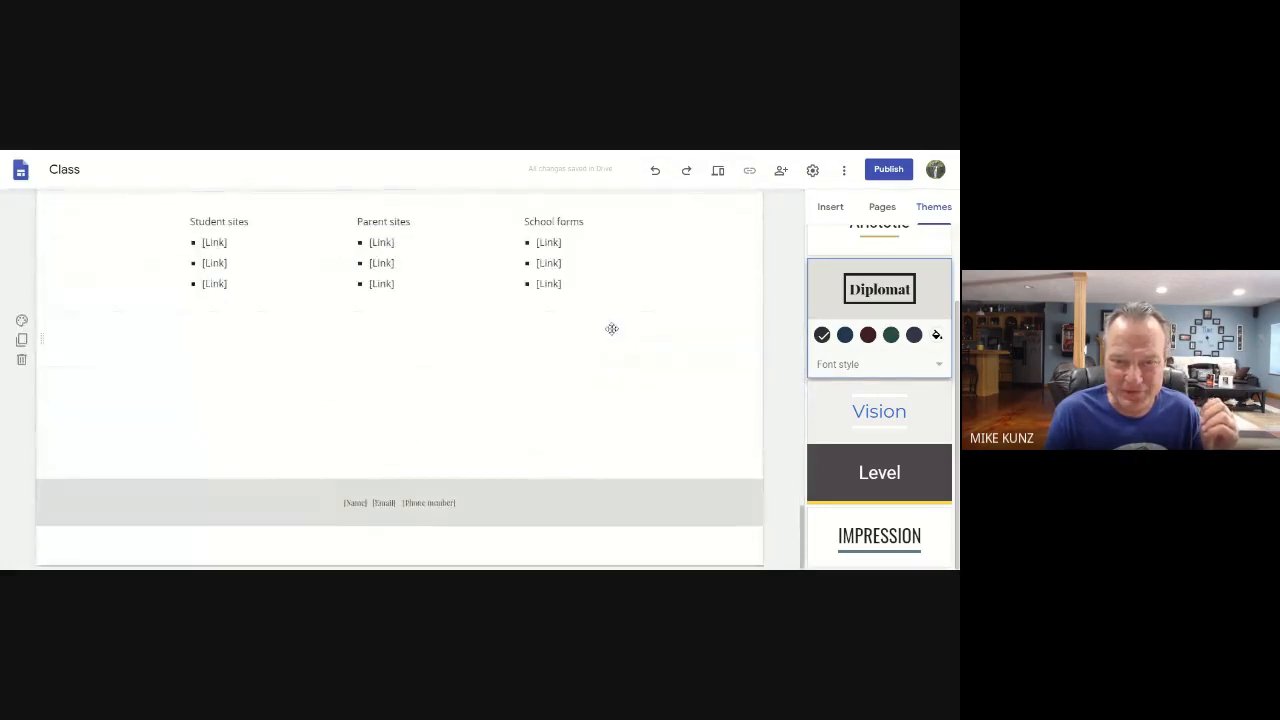
scroll(612, 328, "up", 1)
scroll(612, 328, "up", 2)
scroll(611, 331, "down", 3)
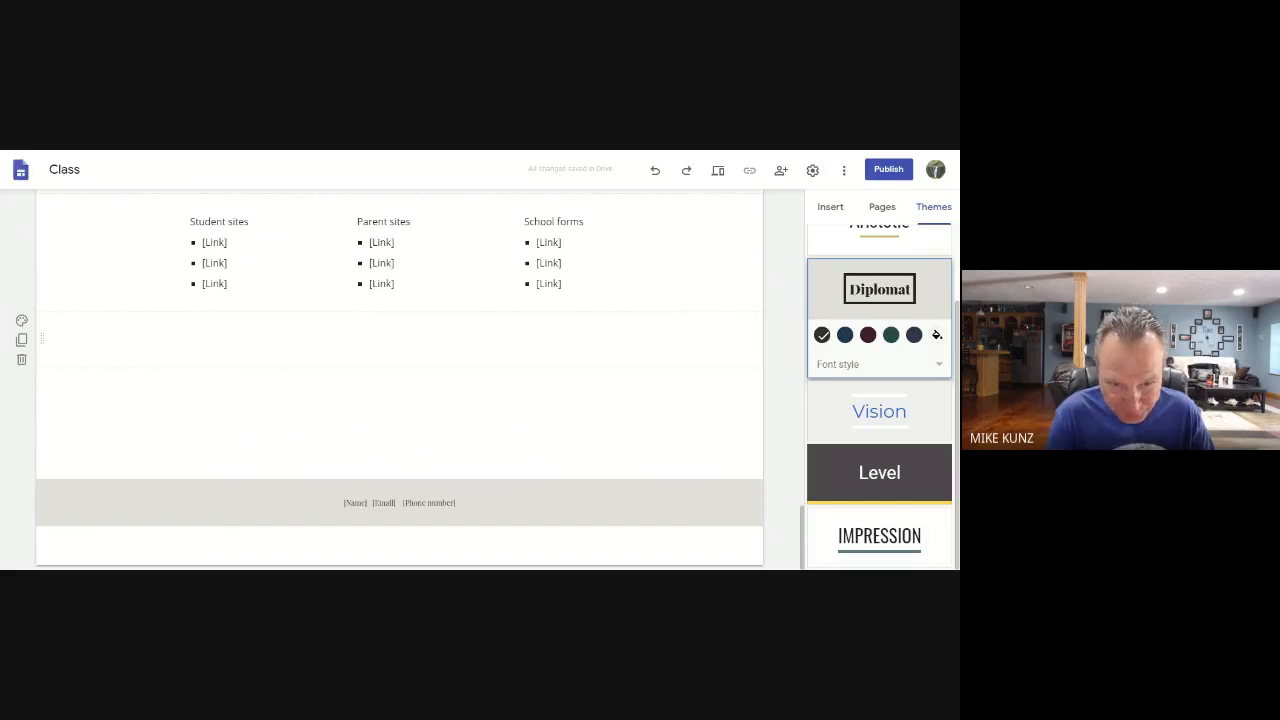
mouse_move(392, 510)
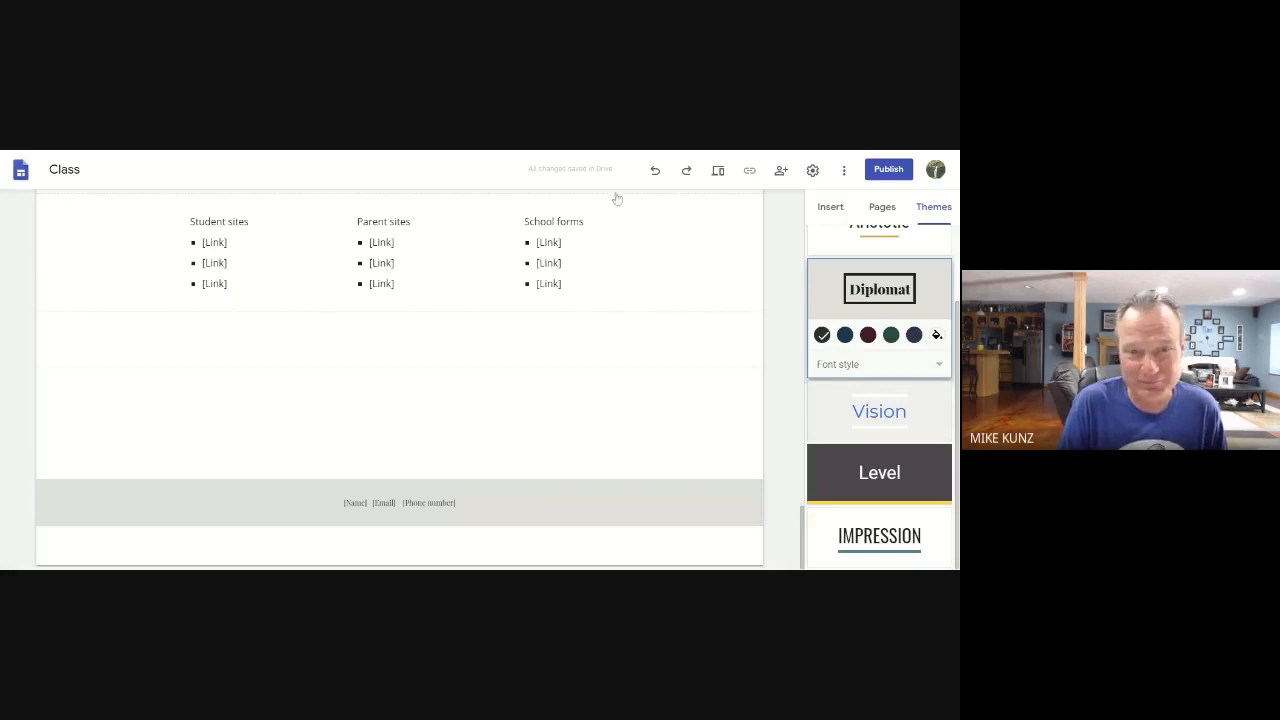
scroll(660, 387, "up", 5)
scroll(660, 387, "up", 10)
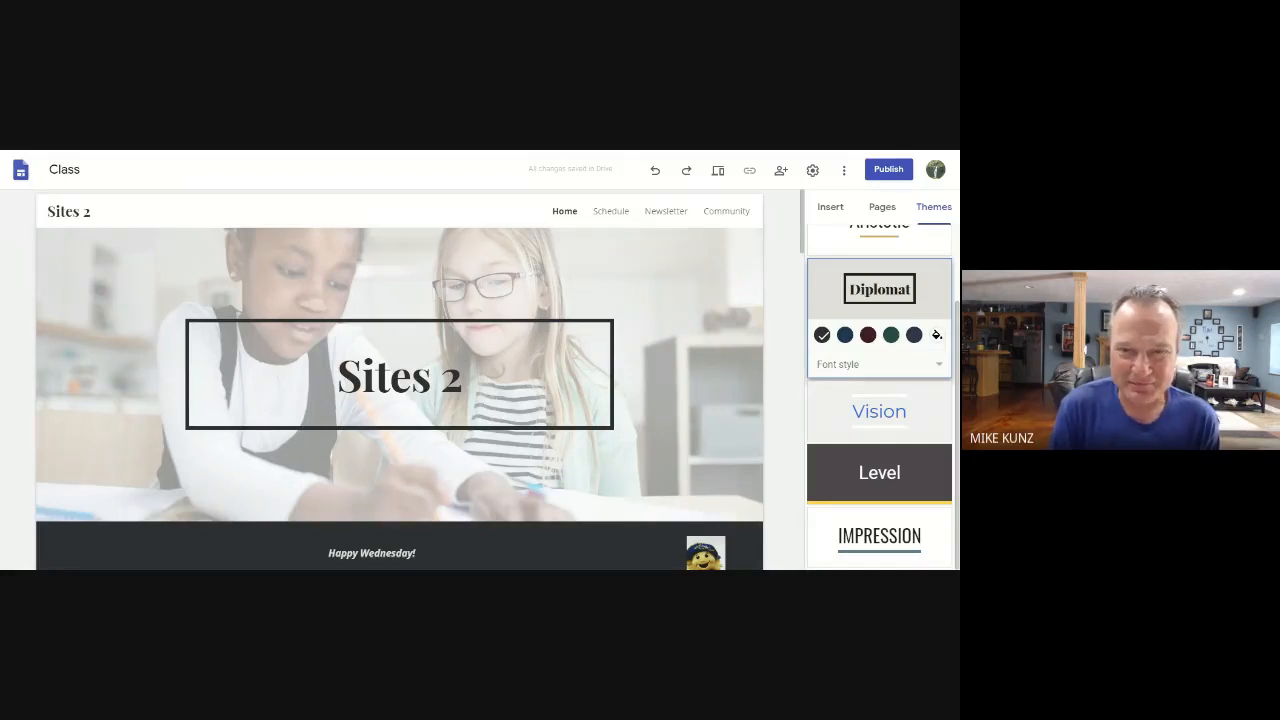
Preview the site in large-screen view and review the Home page down to the contact footer and back up
left_click(718, 173)
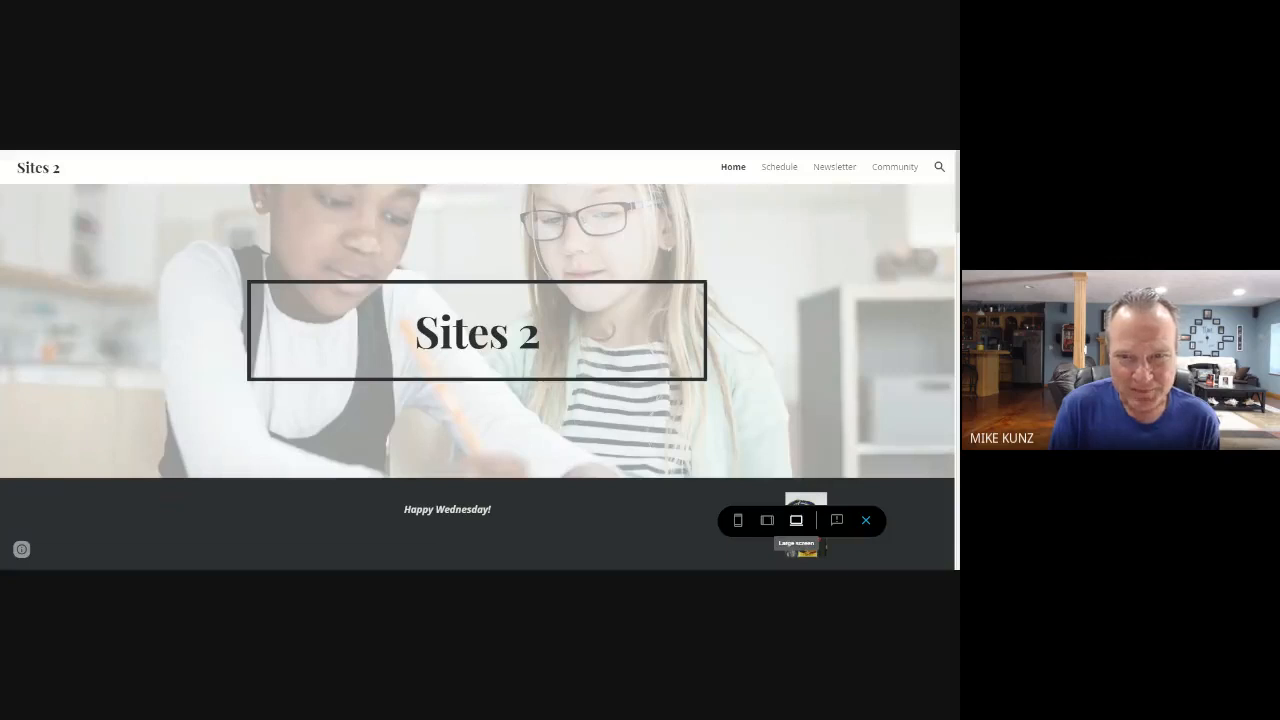
scroll(564, 360, "down", 3)
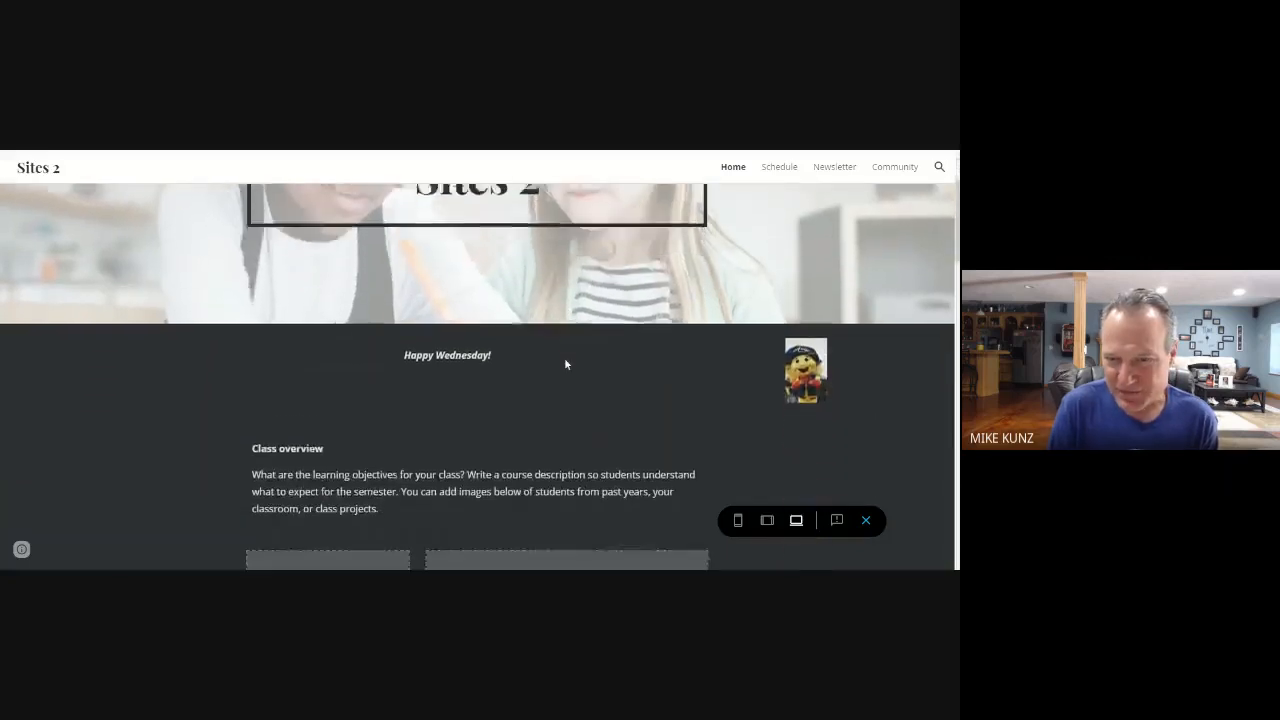
scroll(565, 364, "down", 10)
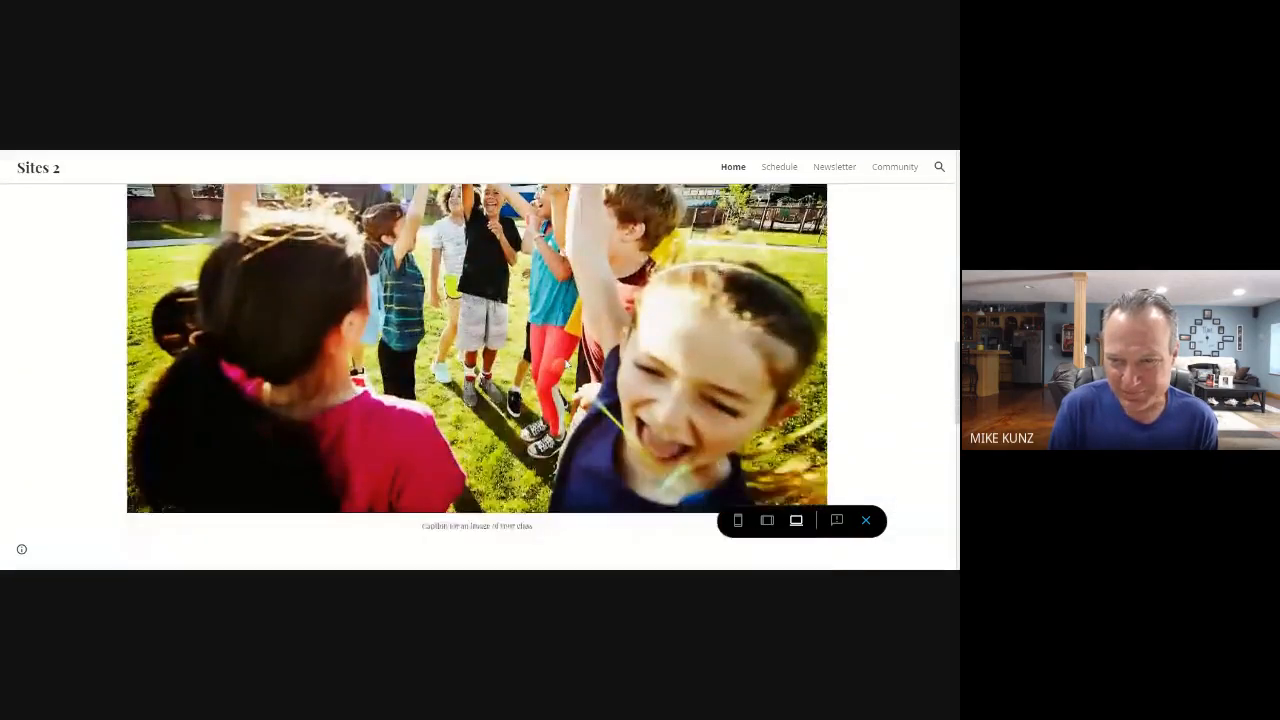
scroll(565, 364, "down", 5)
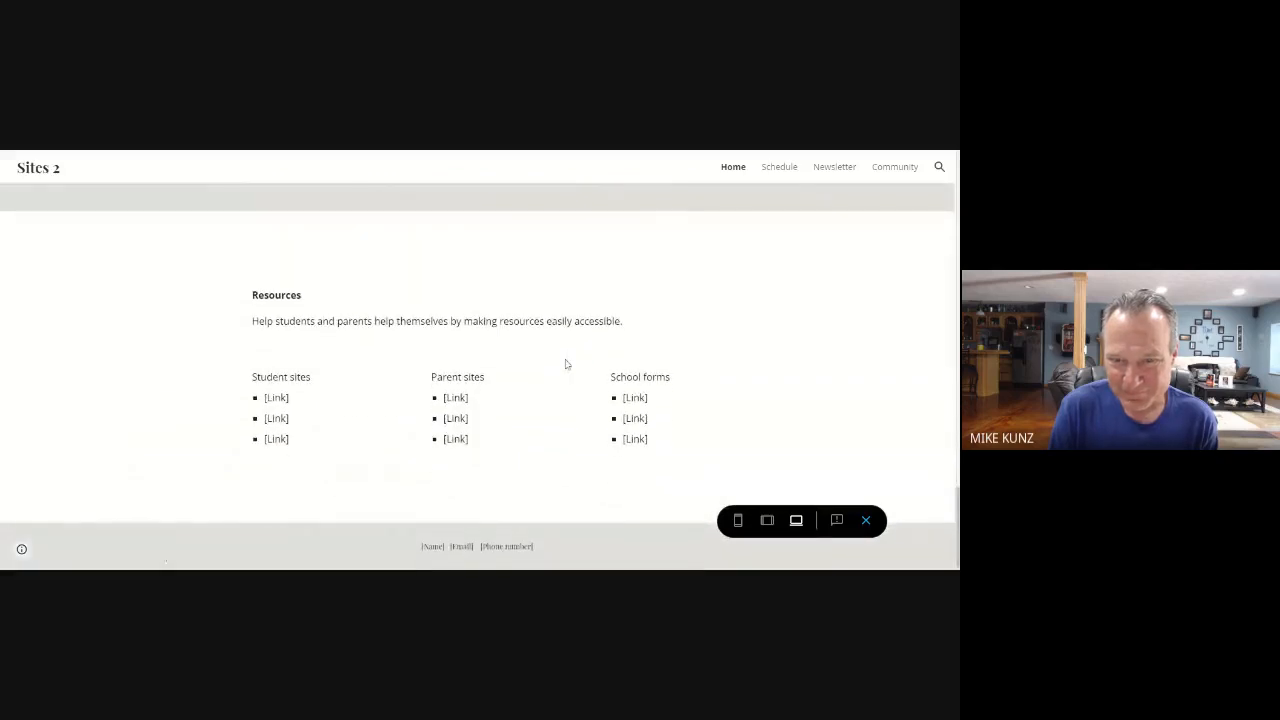
scroll(565, 364, "up", 2)
scroll(565, 364, "up", 15)
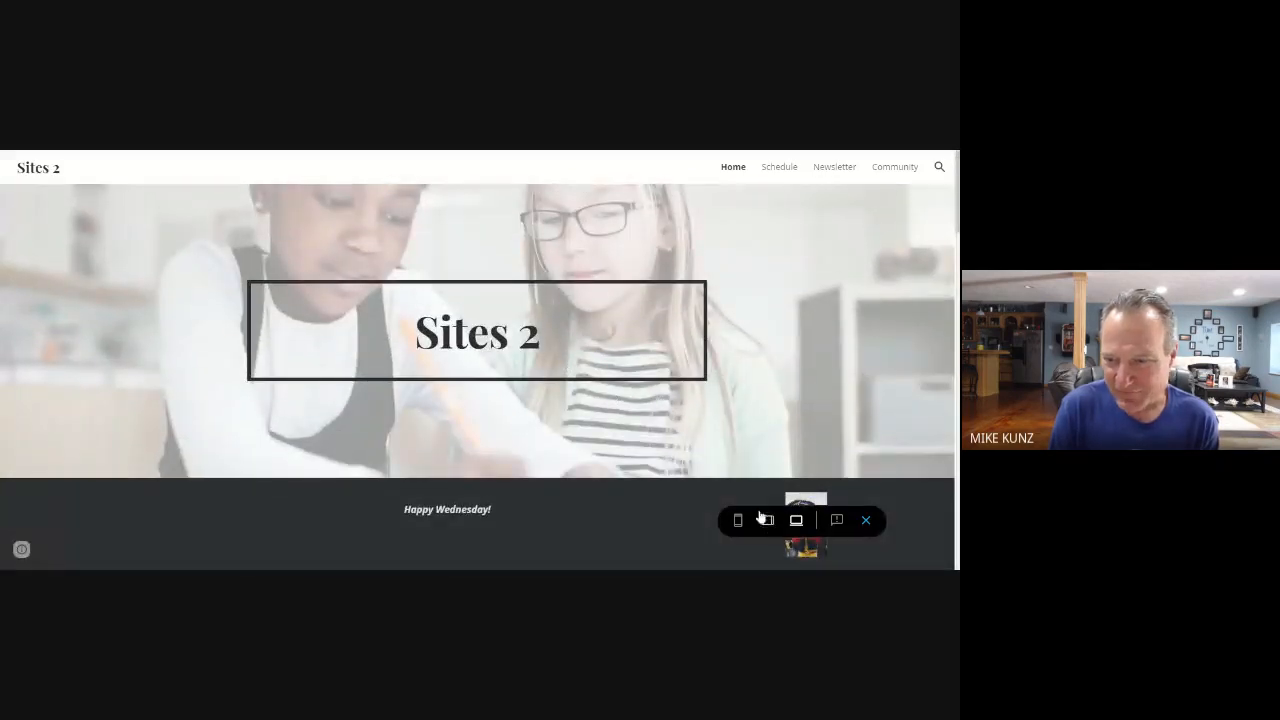
Switch the preview to tablet size and review the whole Home page down and back to the banner
left_click(768, 522)
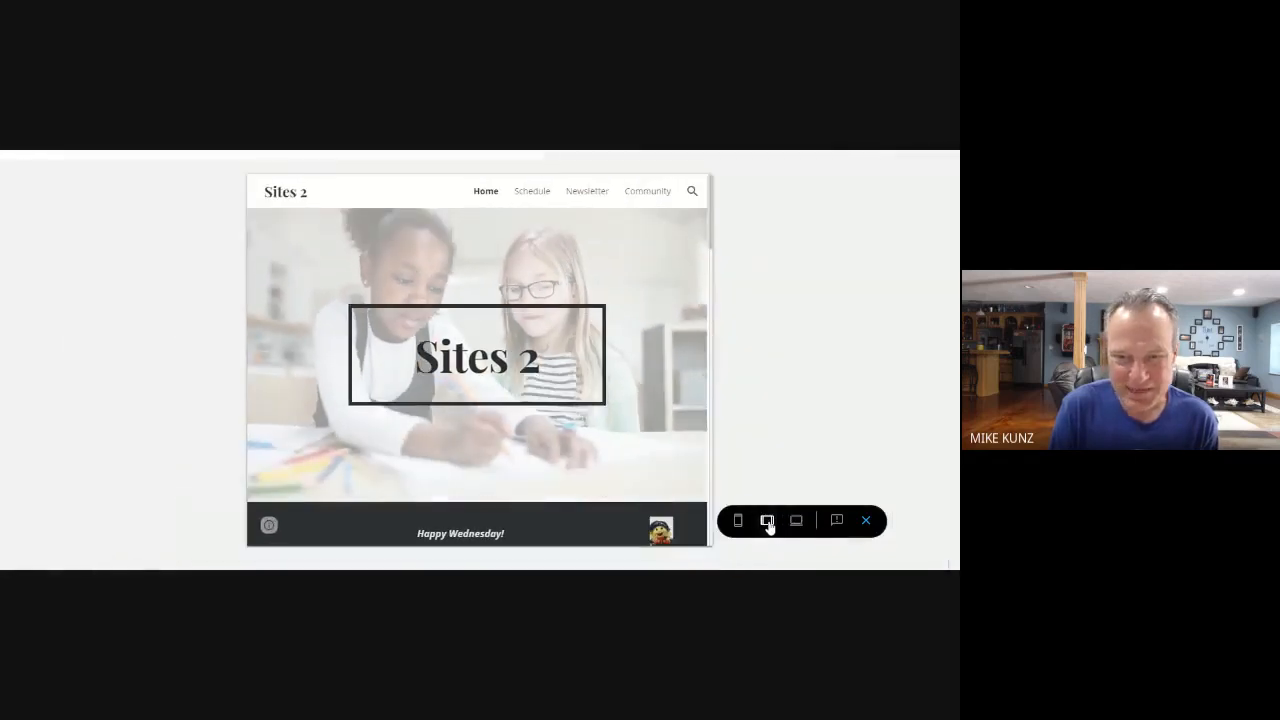
scroll(633, 287, "down", 4)
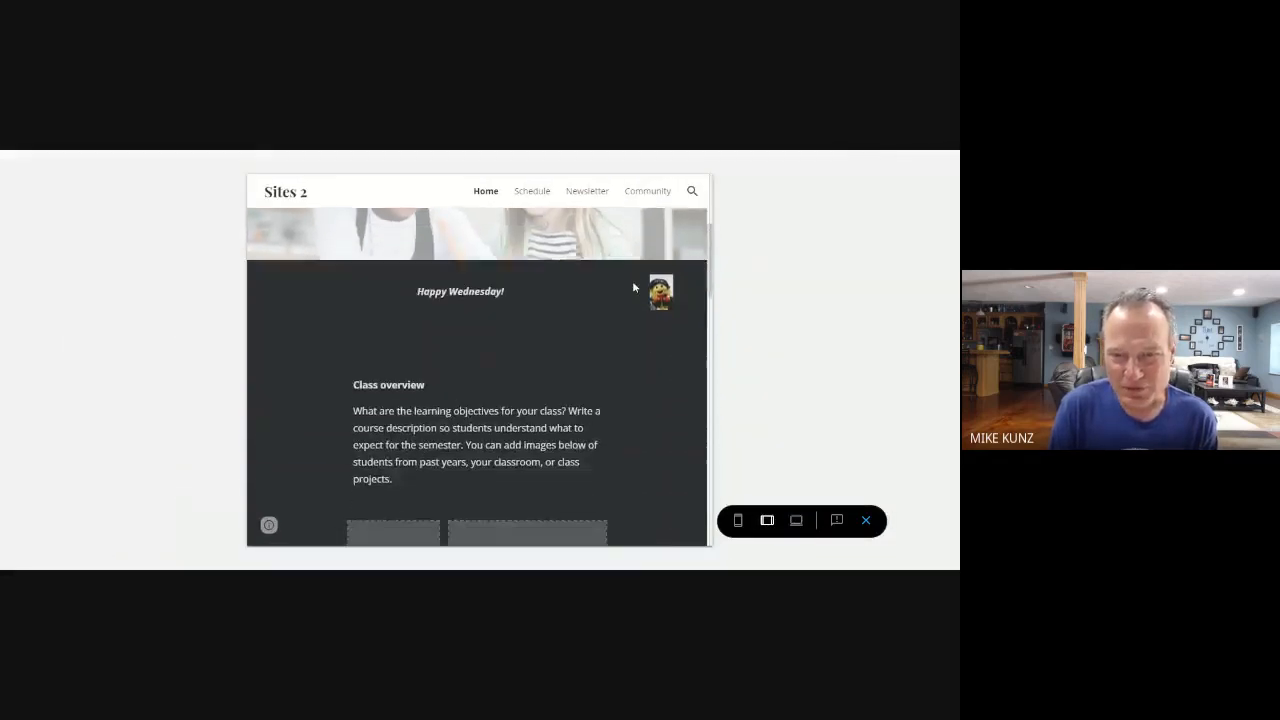
scroll(633, 287, "down", 10)
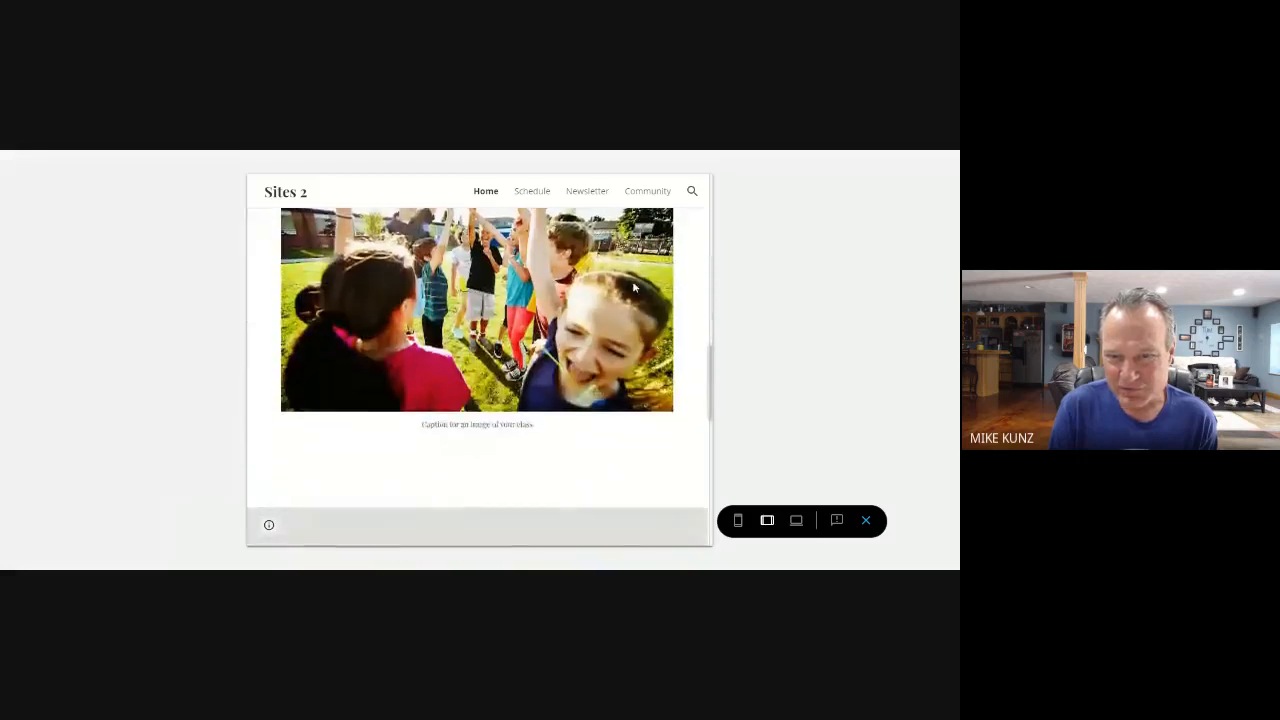
scroll(633, 287, "down", 5)
scroll(633, 287, "up", 18)
scroll(633, 287, "up", 2)
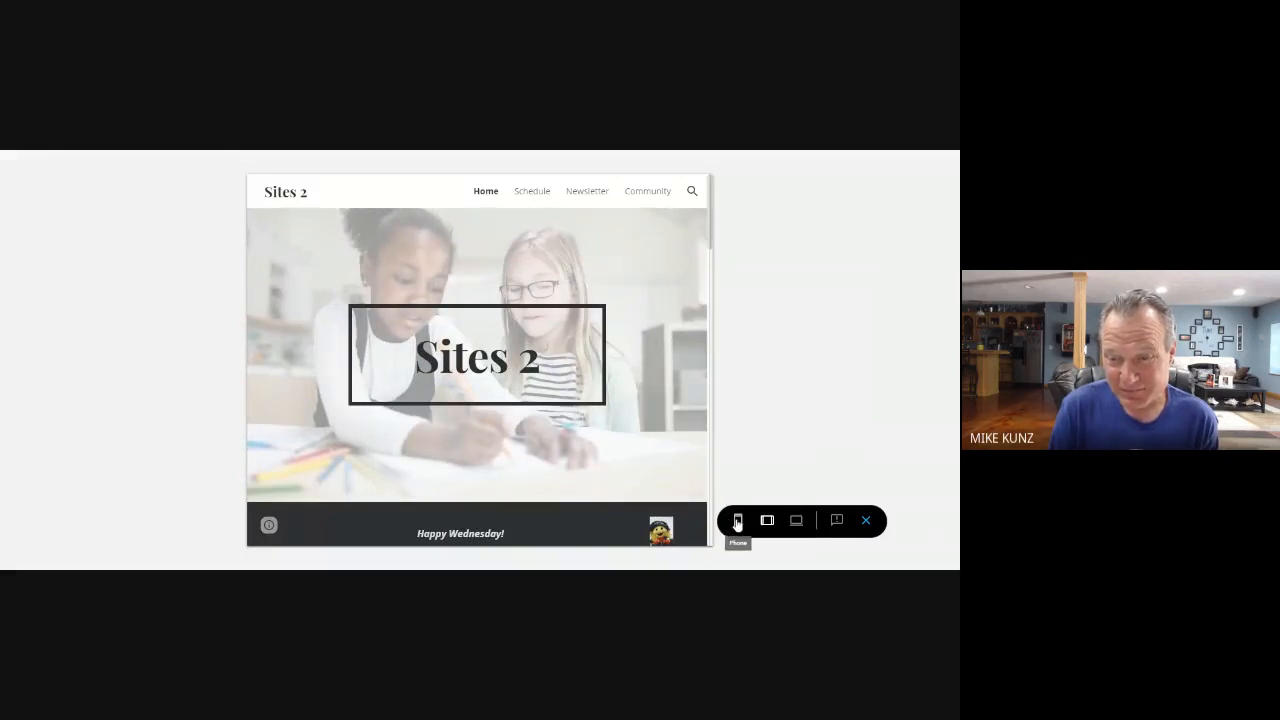
Switch the preview to phone size and review the Home page down to the footer and back up
left_click(737, 521)
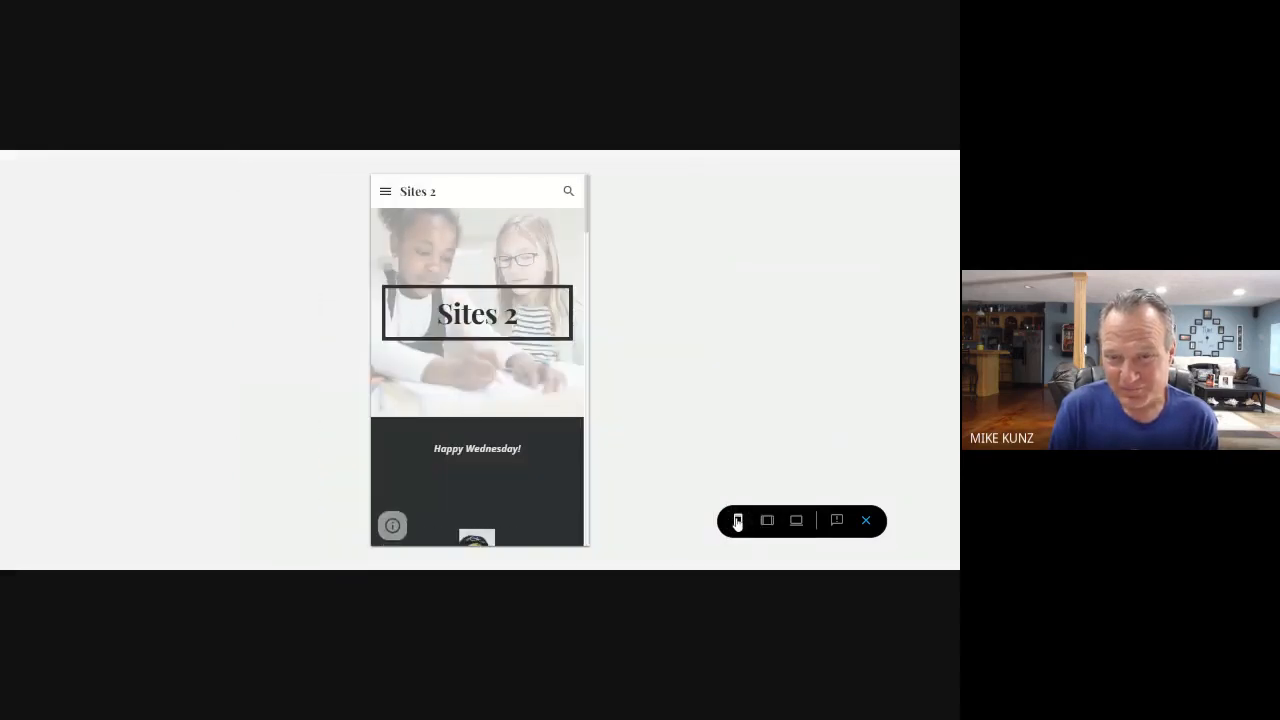
scroll(522, 374, "down", 5)
scroll(525, 372, "down", 5)
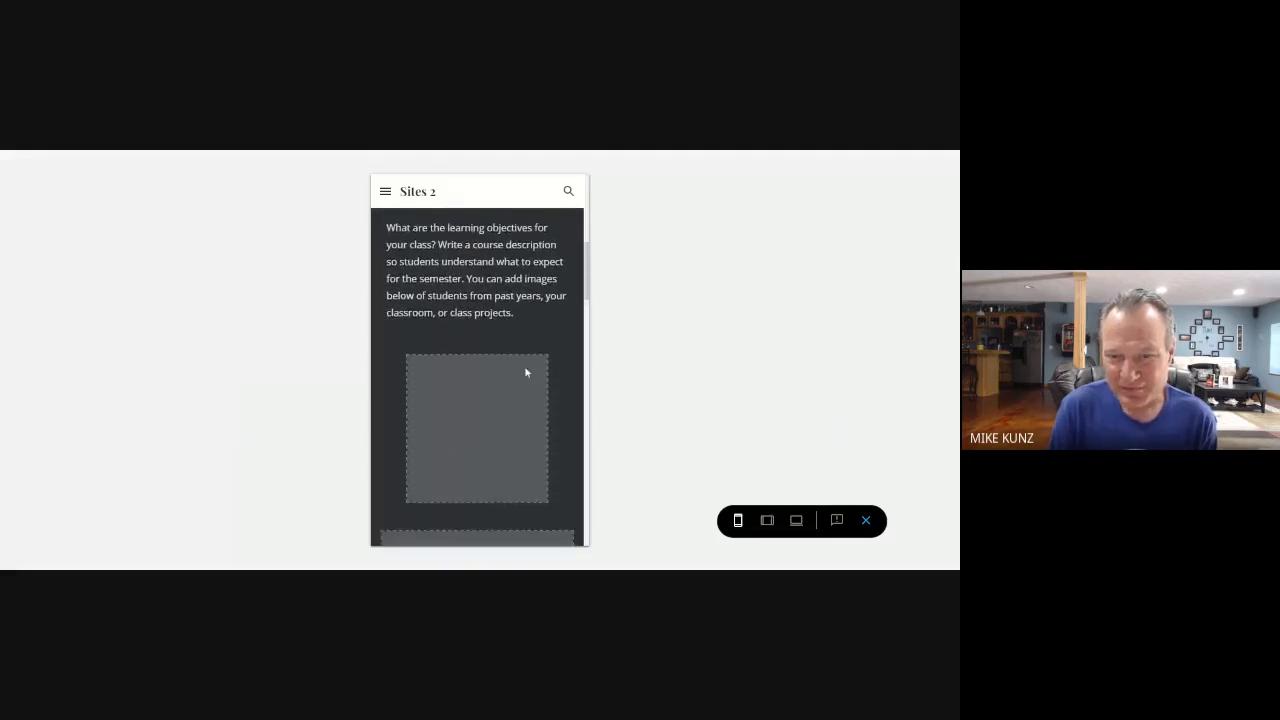
scroll(526, 372, "down", 5)
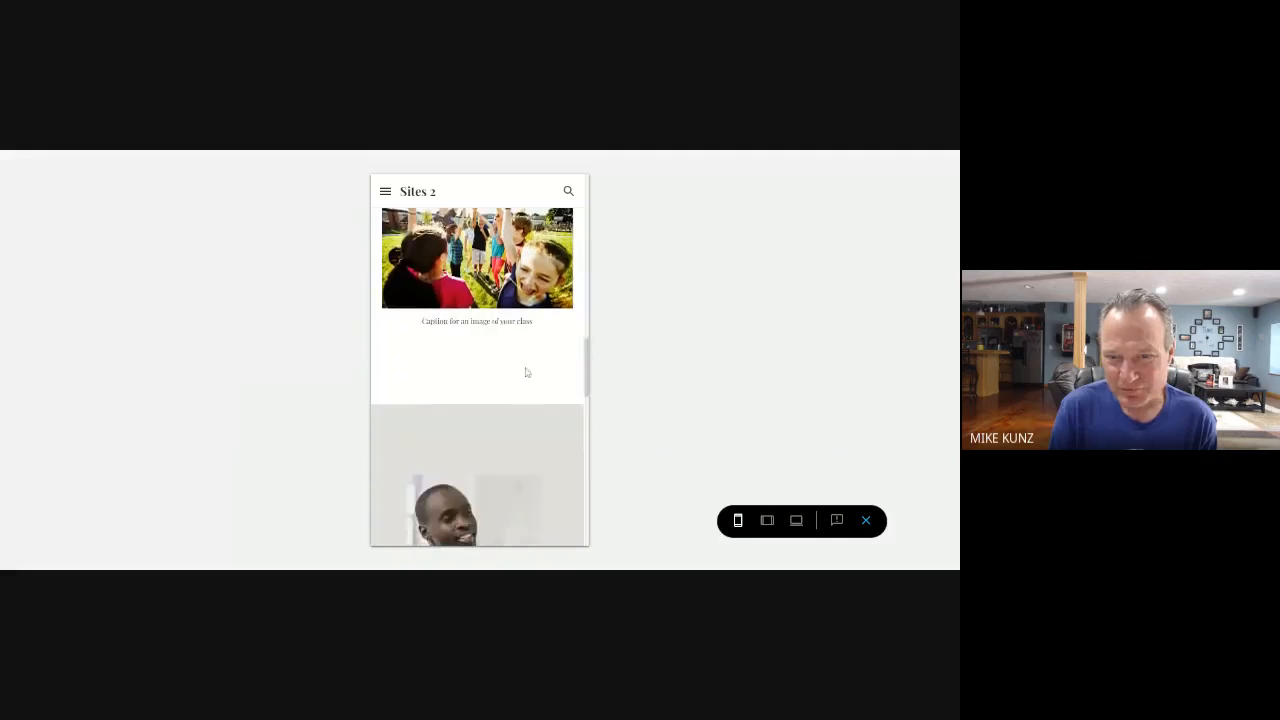
scroll(527, 370, "down", 5)
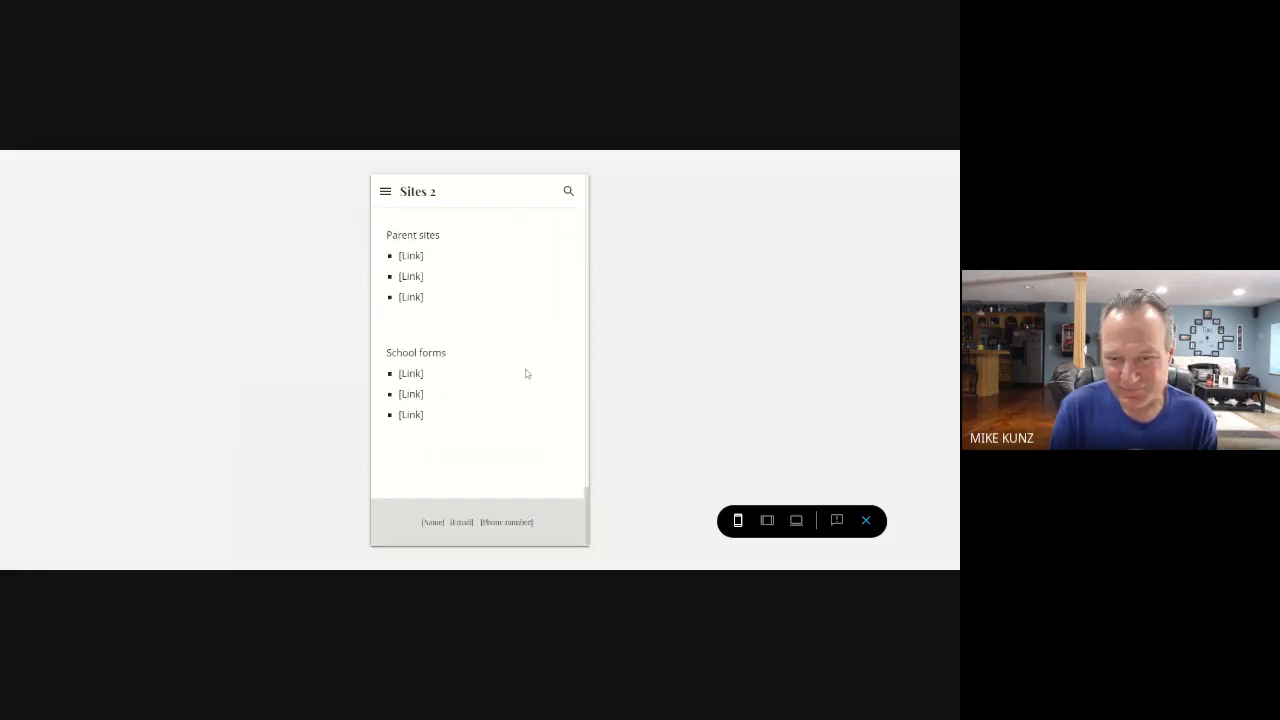
scroll(525, 372, "up", 15)
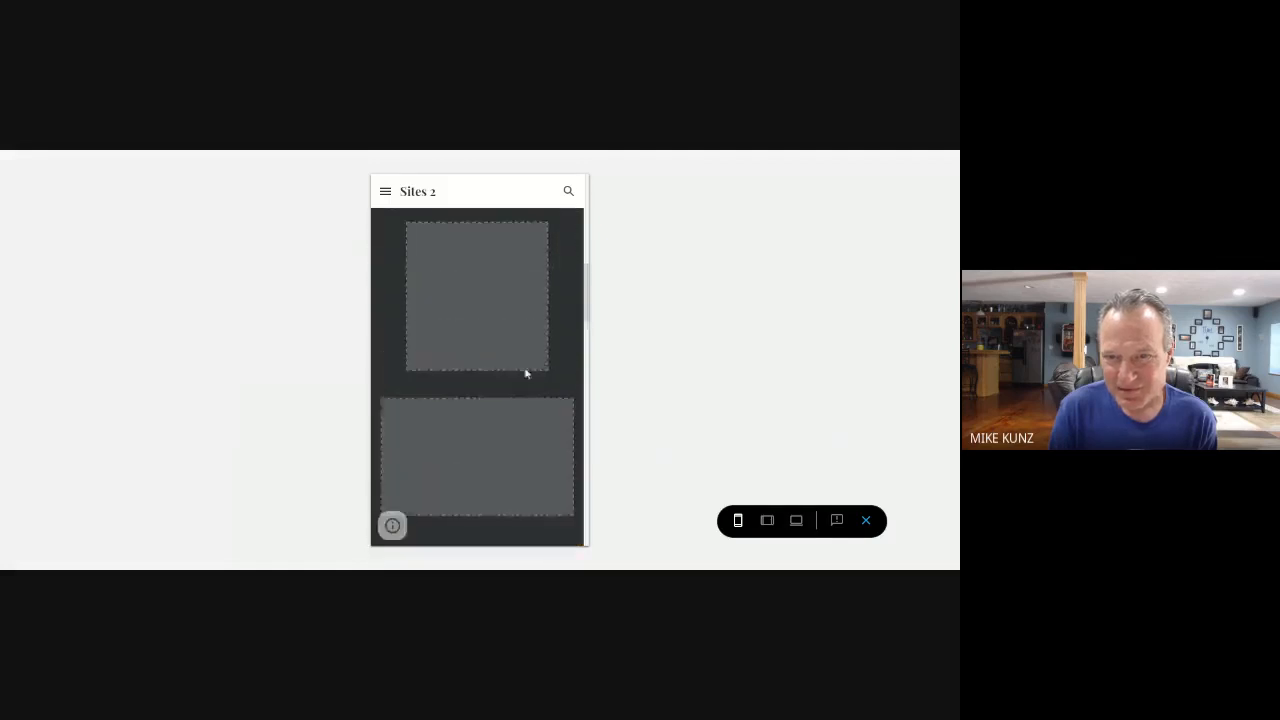
scroll(526, 374, "up", 3)
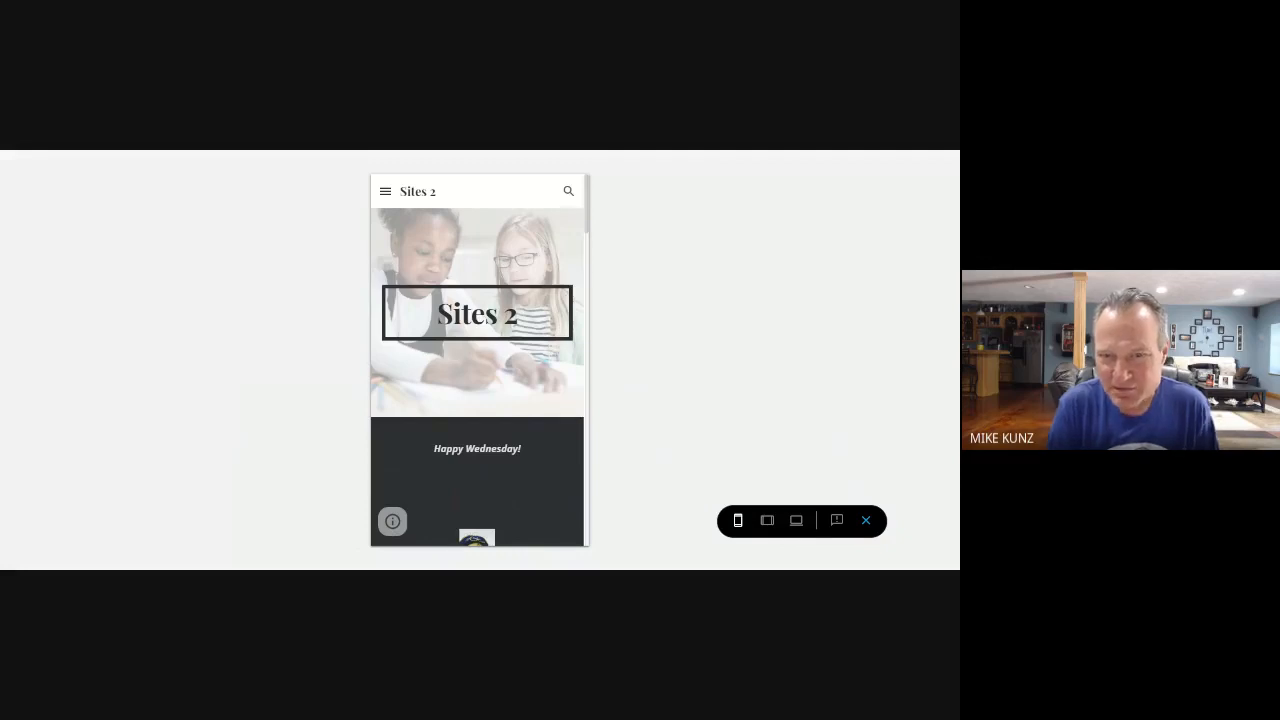
Review the phone layout again down to Resources, compare the tablet and large-screen views, and exit the preview
scroll(510, 398, "down", 1)
scroll(510, 398, "down", 10)
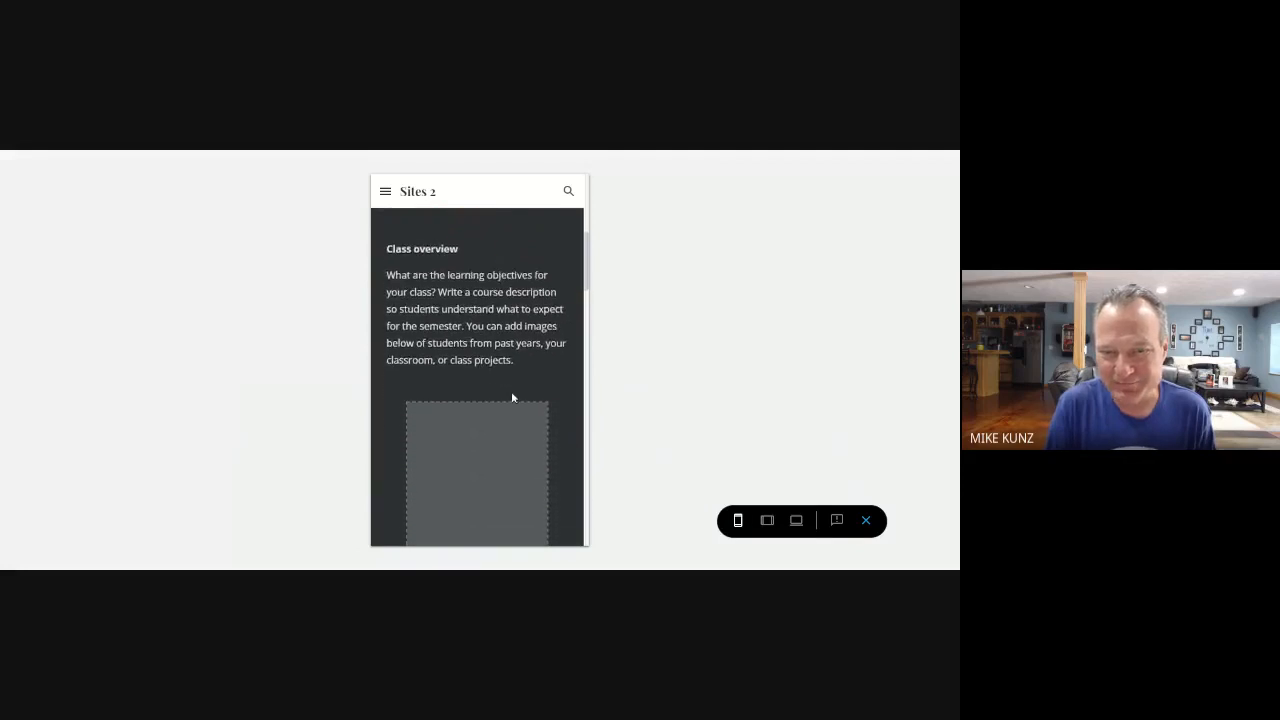
scroll(512, 398, "down", 2)
scroll(513, 398, "down", 15)
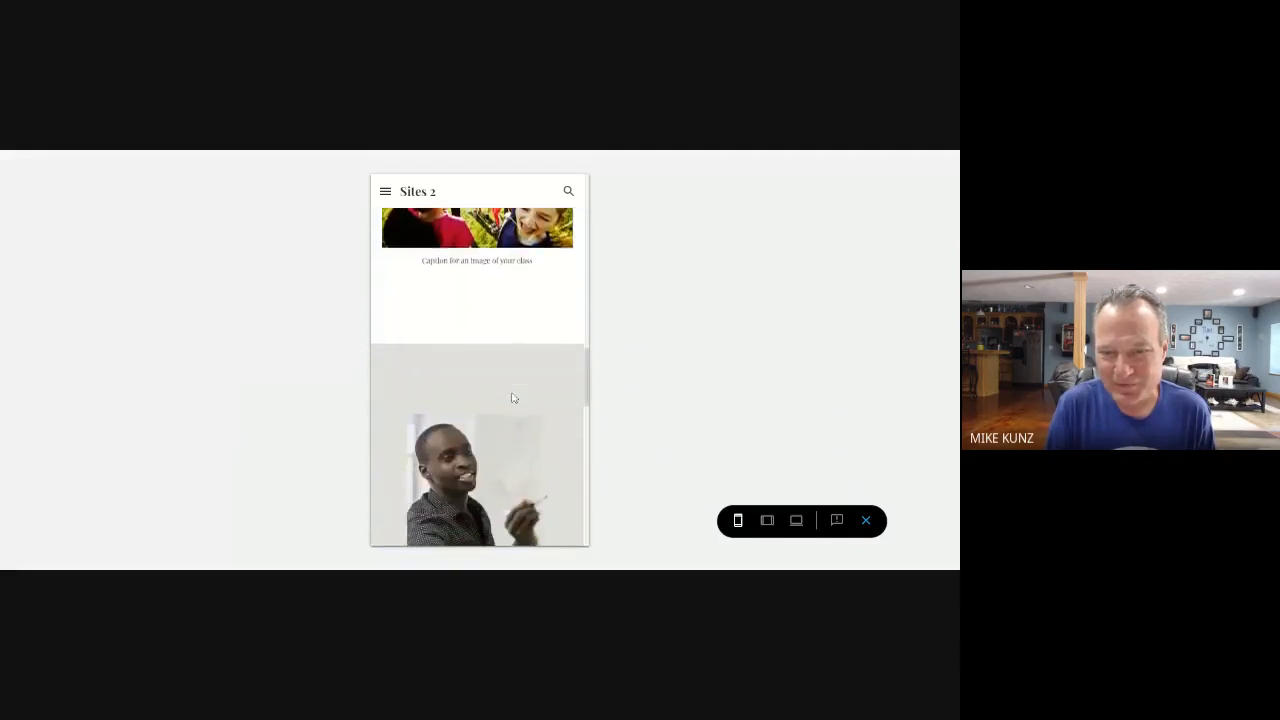
scroll(442, 316, "up", 3)
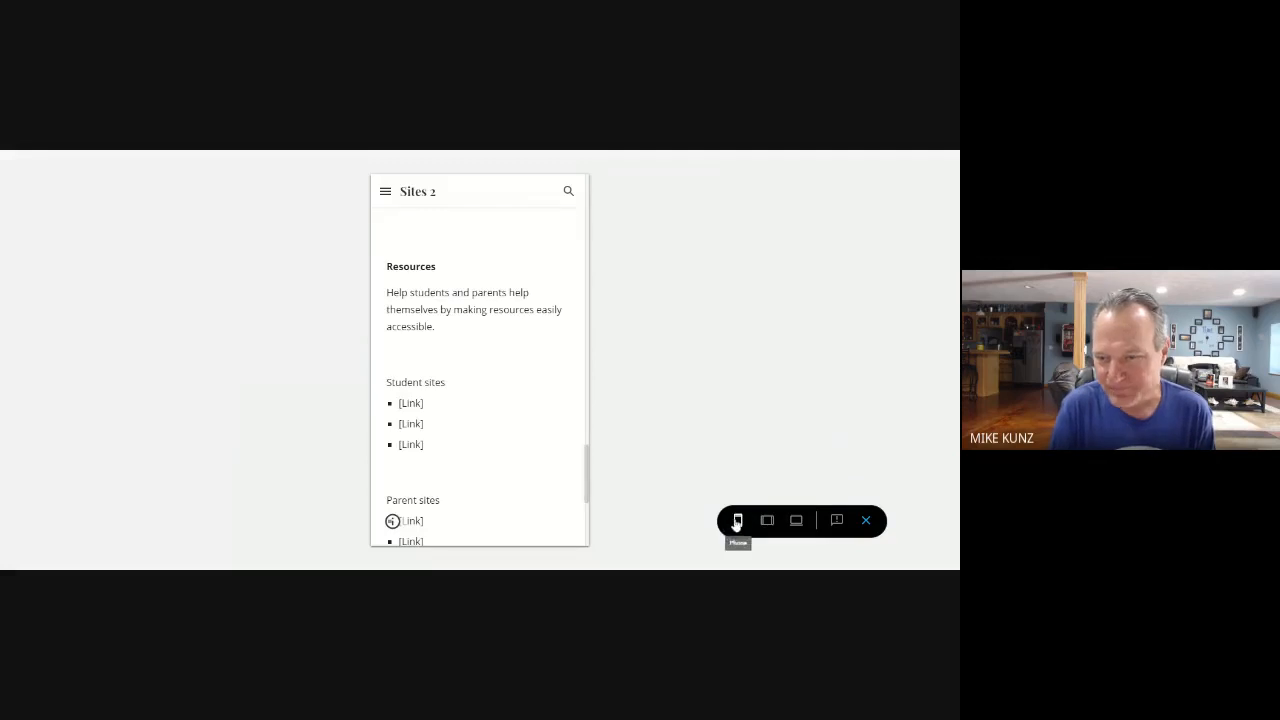
left_click(767, 520)
left_click(796, 520)
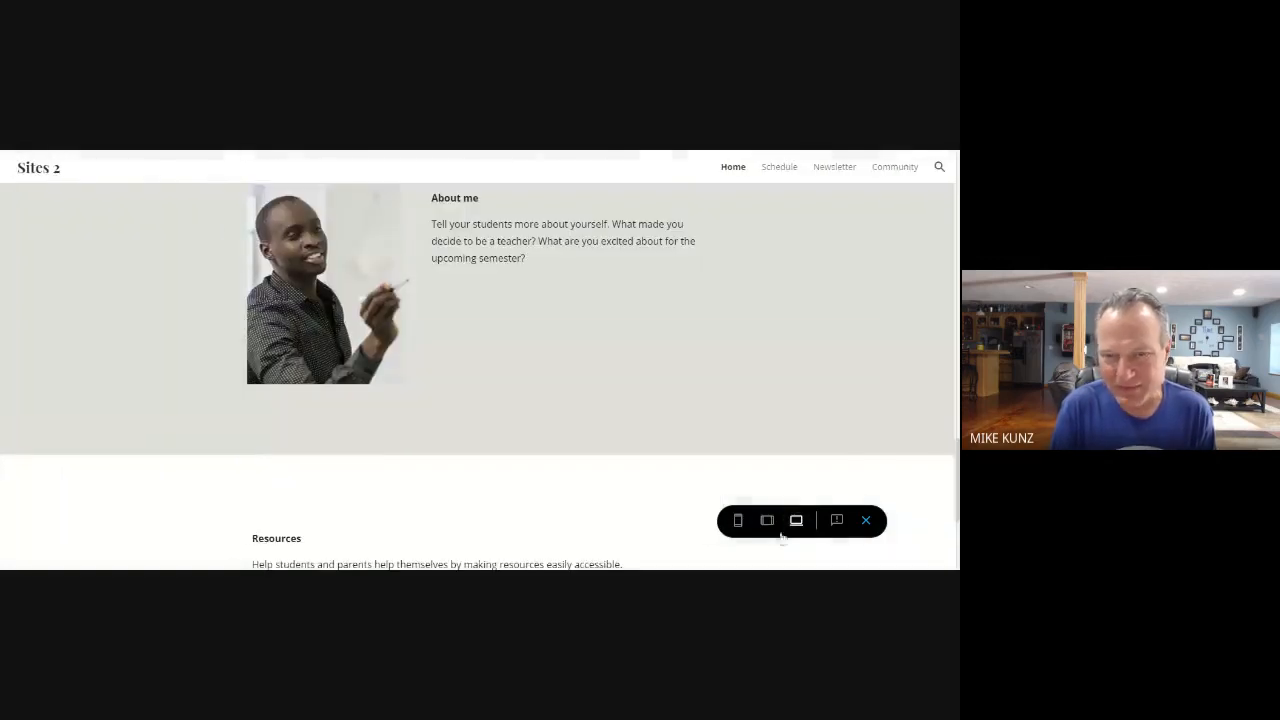
left_click(867, 522)
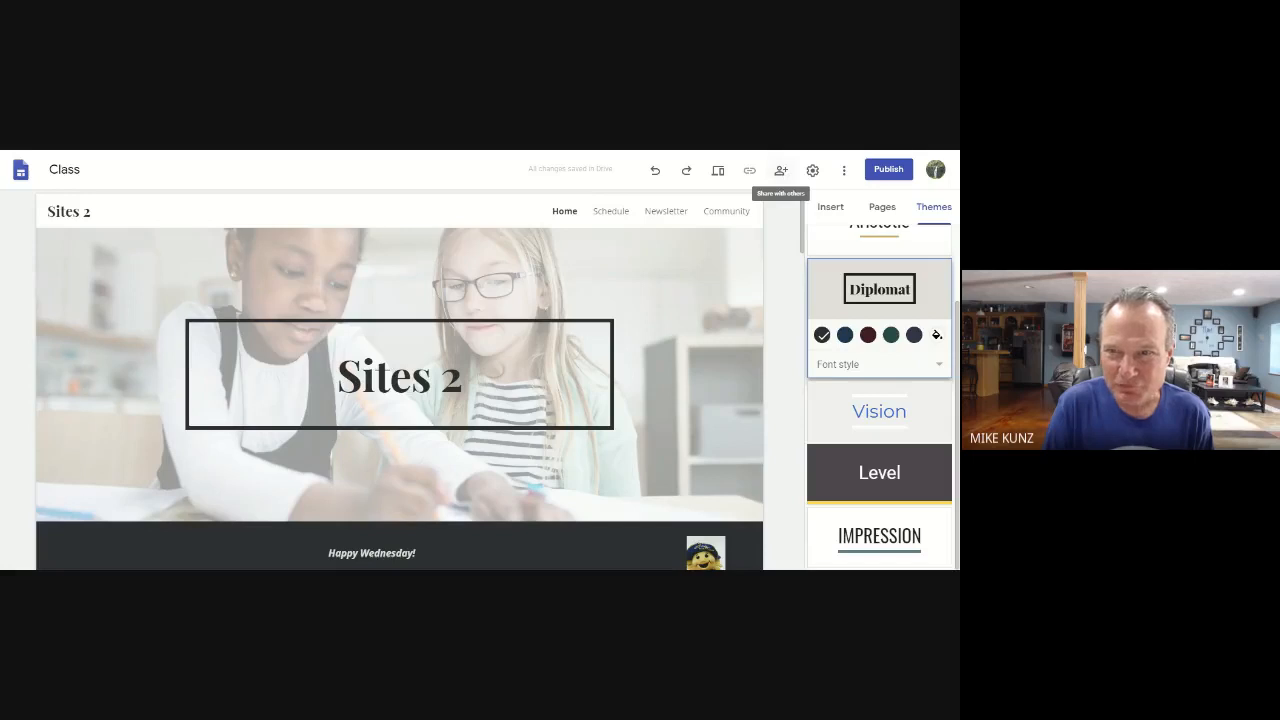
In the sharing settings, try preventing editors from publishing, changing access and adding new people, and turn the restriction back off
left_click(781, 170)
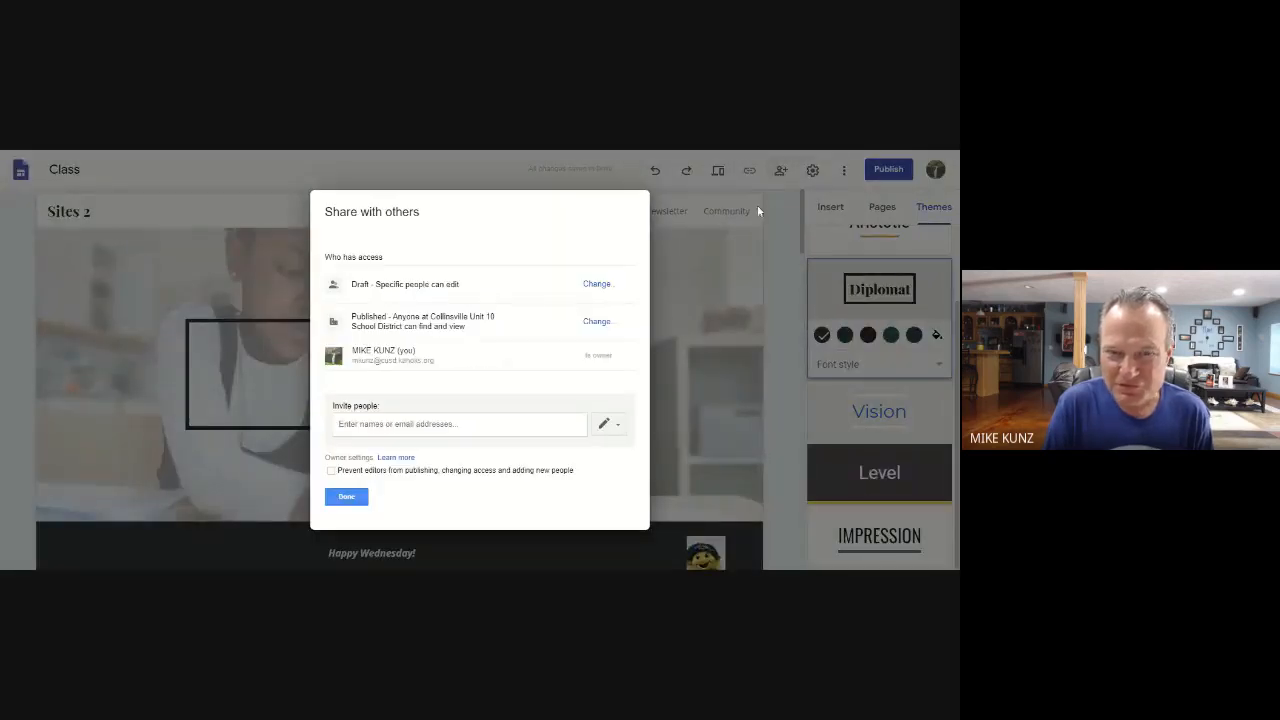
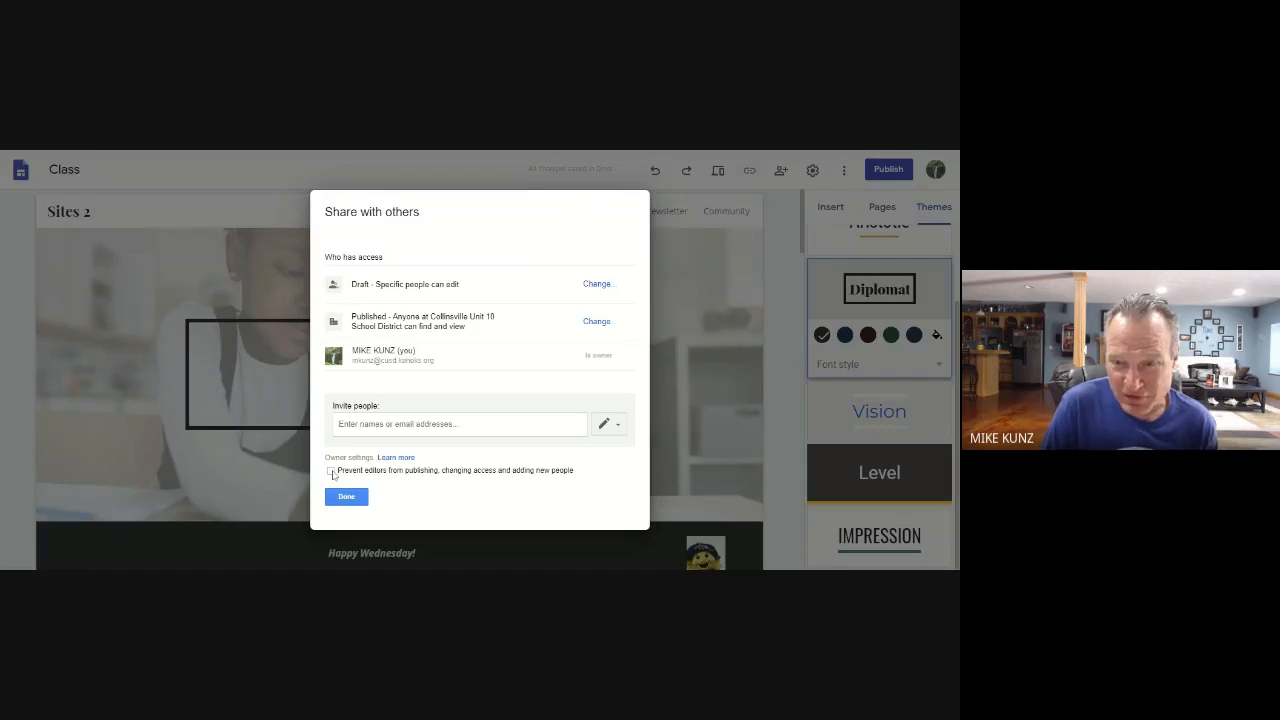
left_click(331, 470)
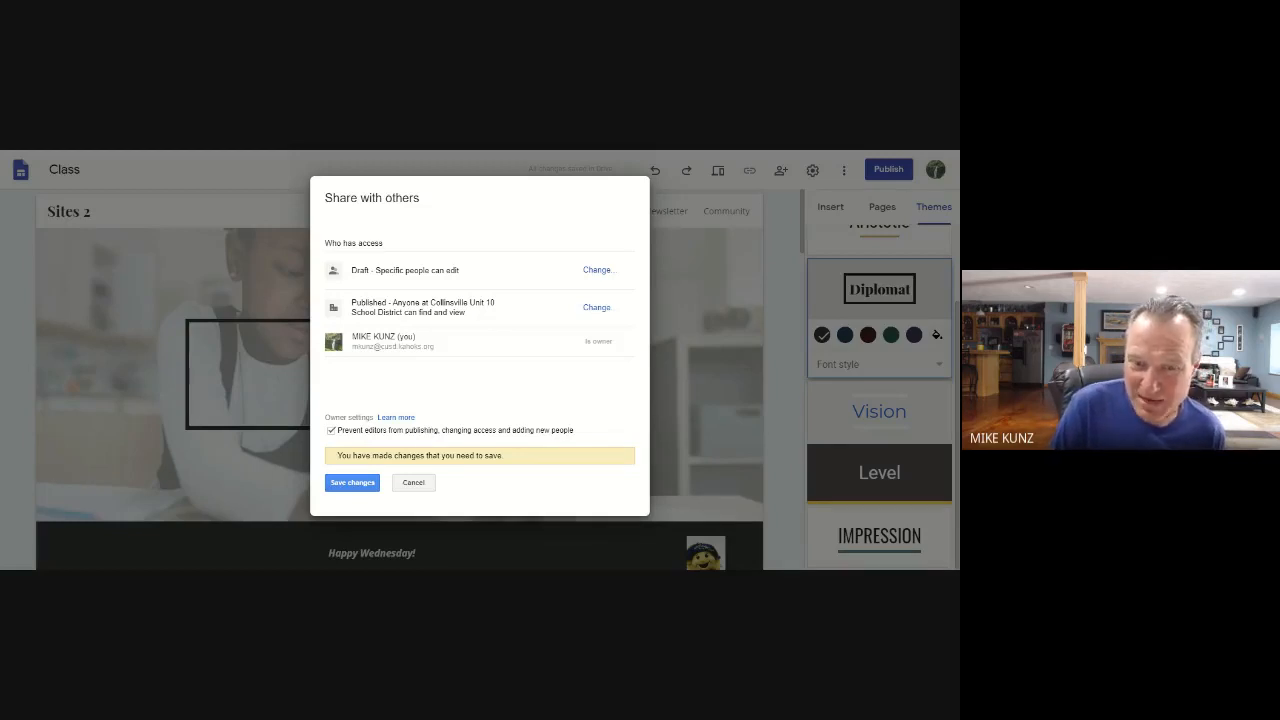
left_click(331, 431)
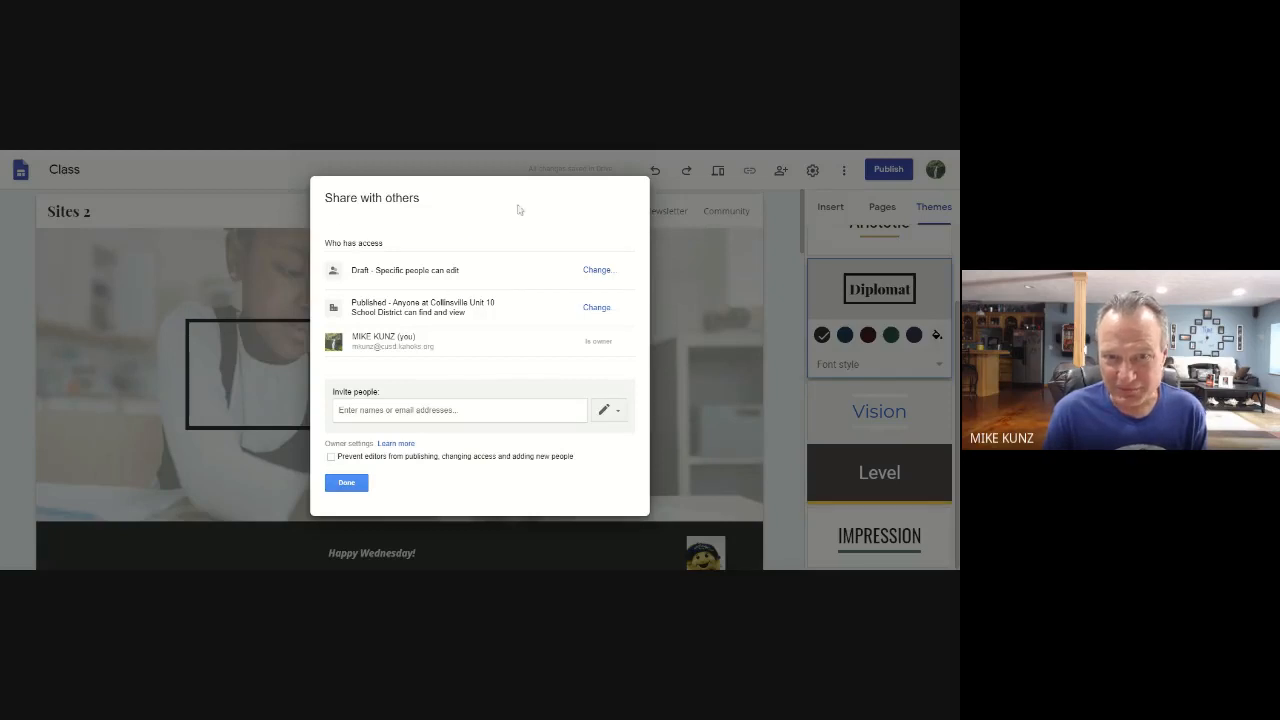
Try making the published site findable and viewable by anyone, cancel the change, and close the sharing settings
left_click(597, 307)
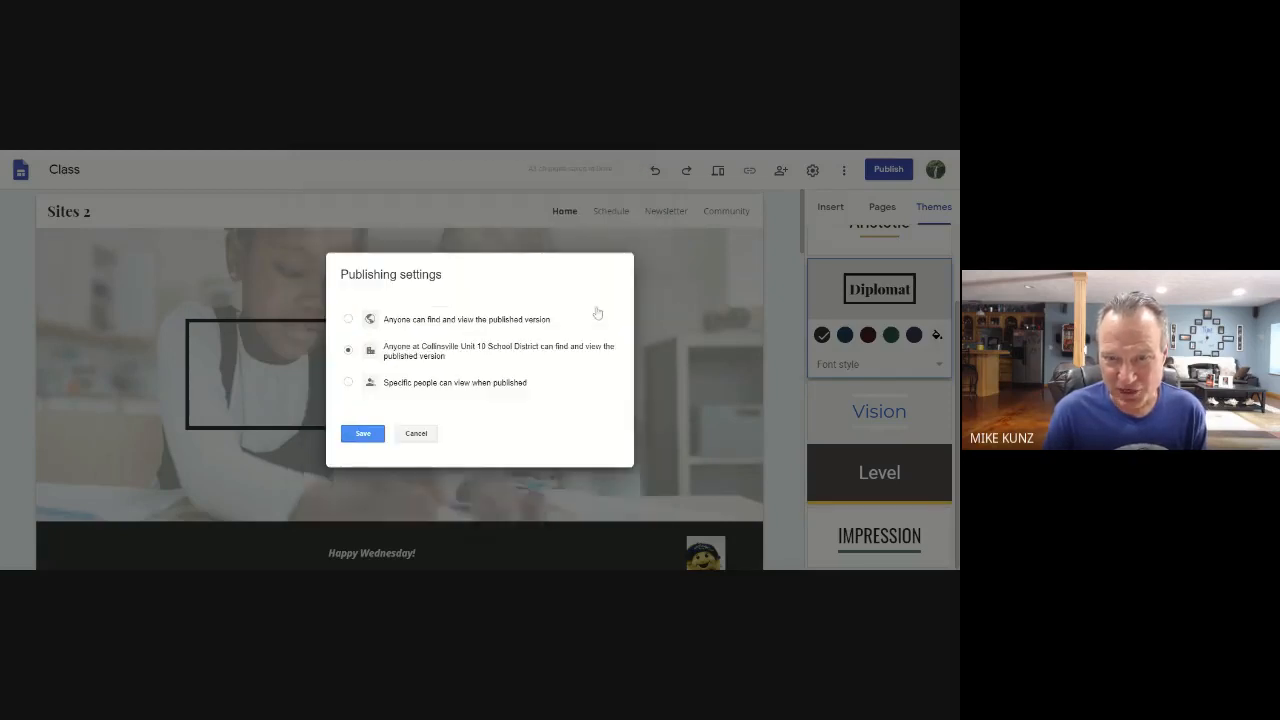
left_click(348, 320)
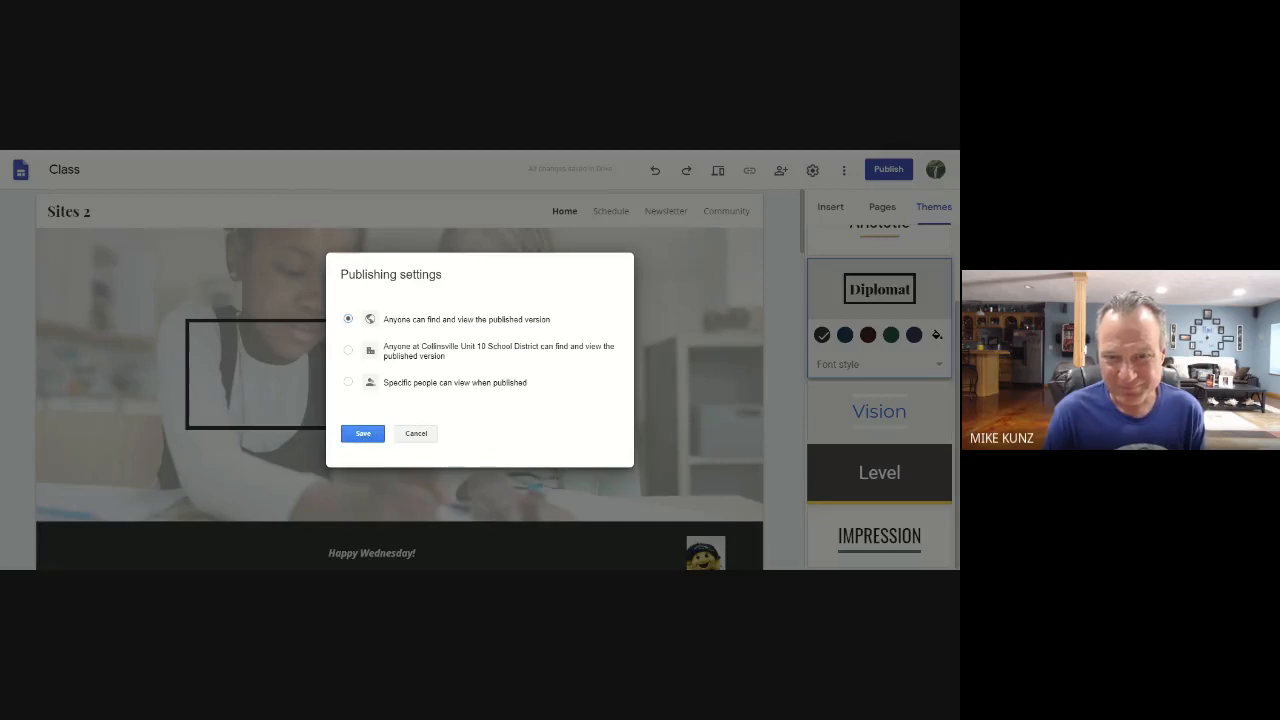
left_click(412, 434)
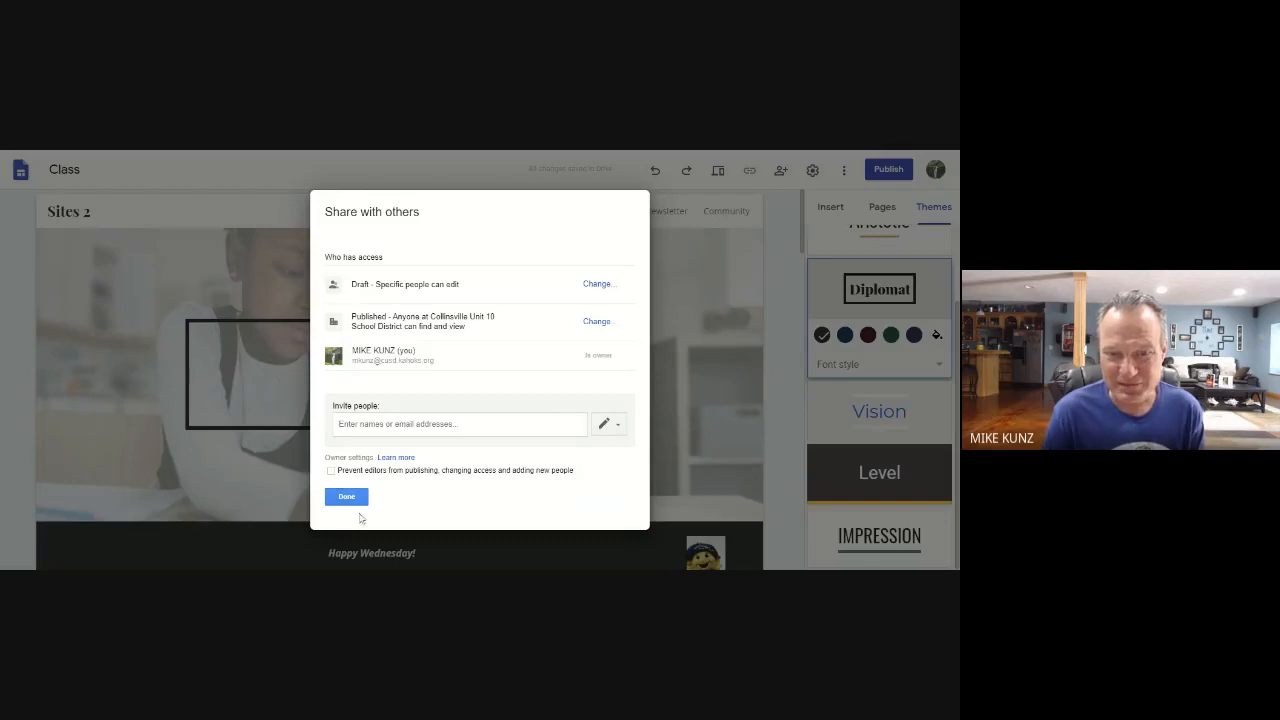
left_click(346, 497)
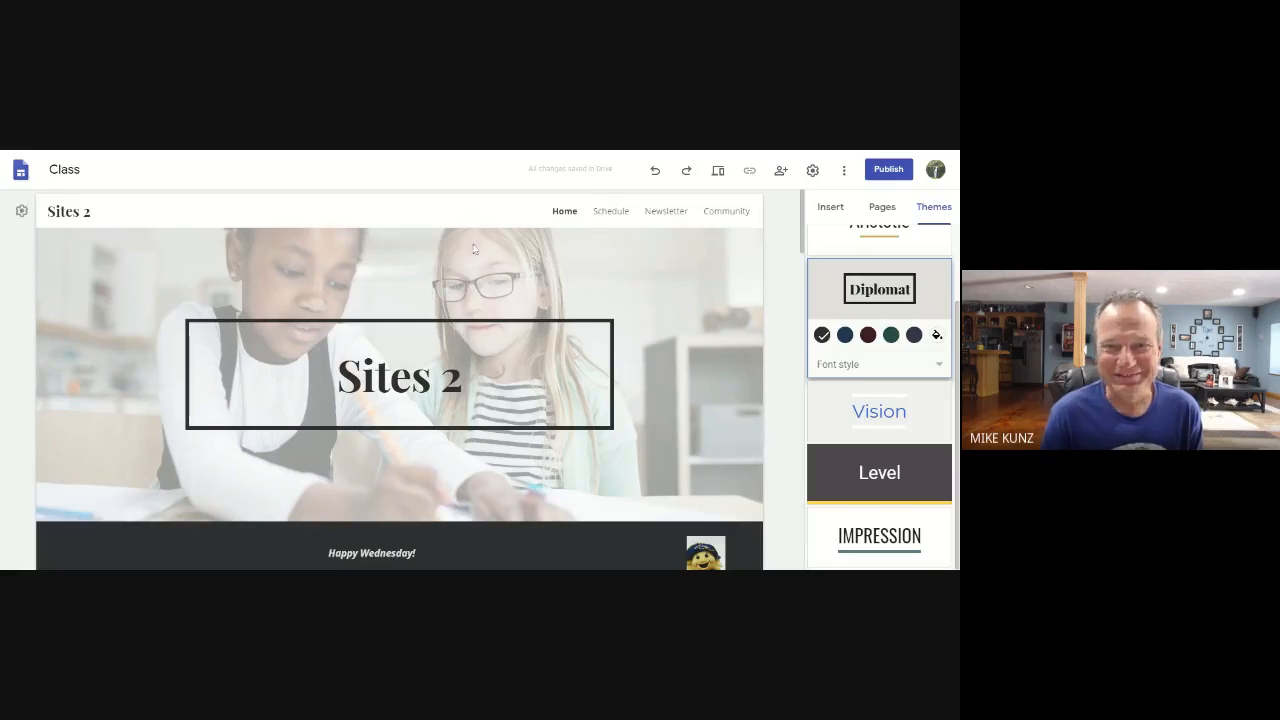
Set the site's navigation mode to Side and check the Home page in the large-screen preview
left_click(813, 172)
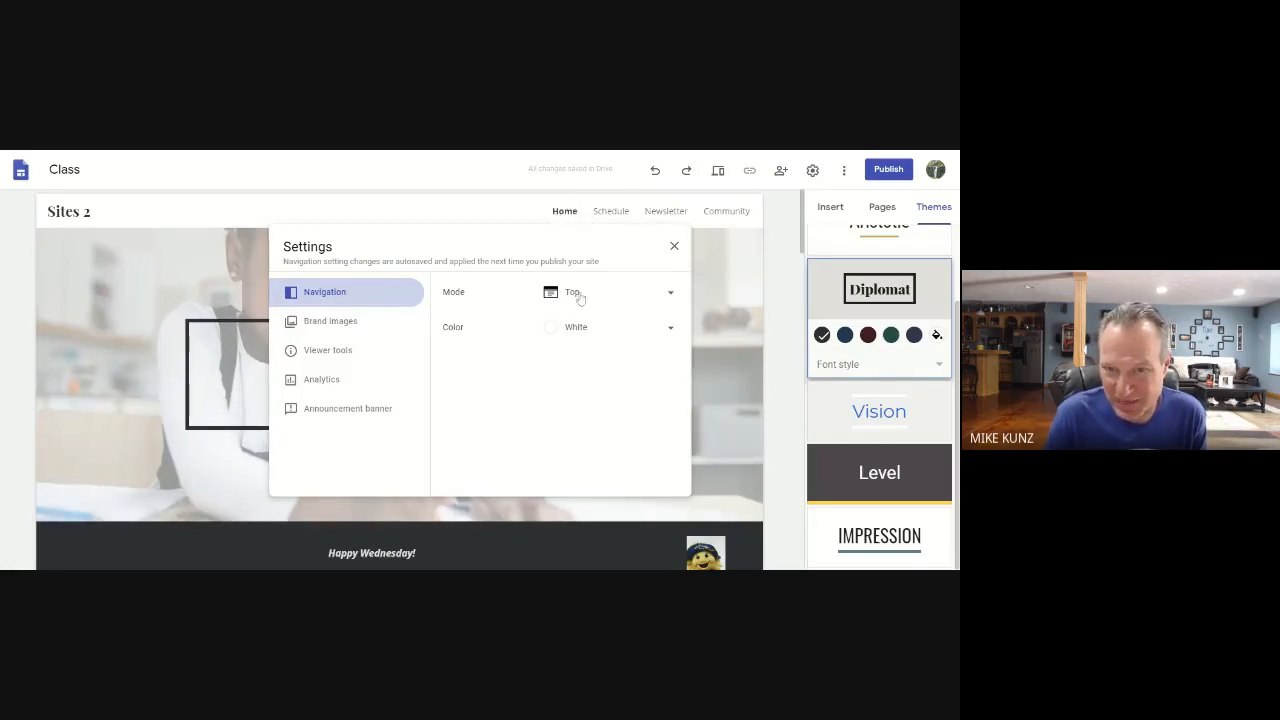
left_click(550, 300)
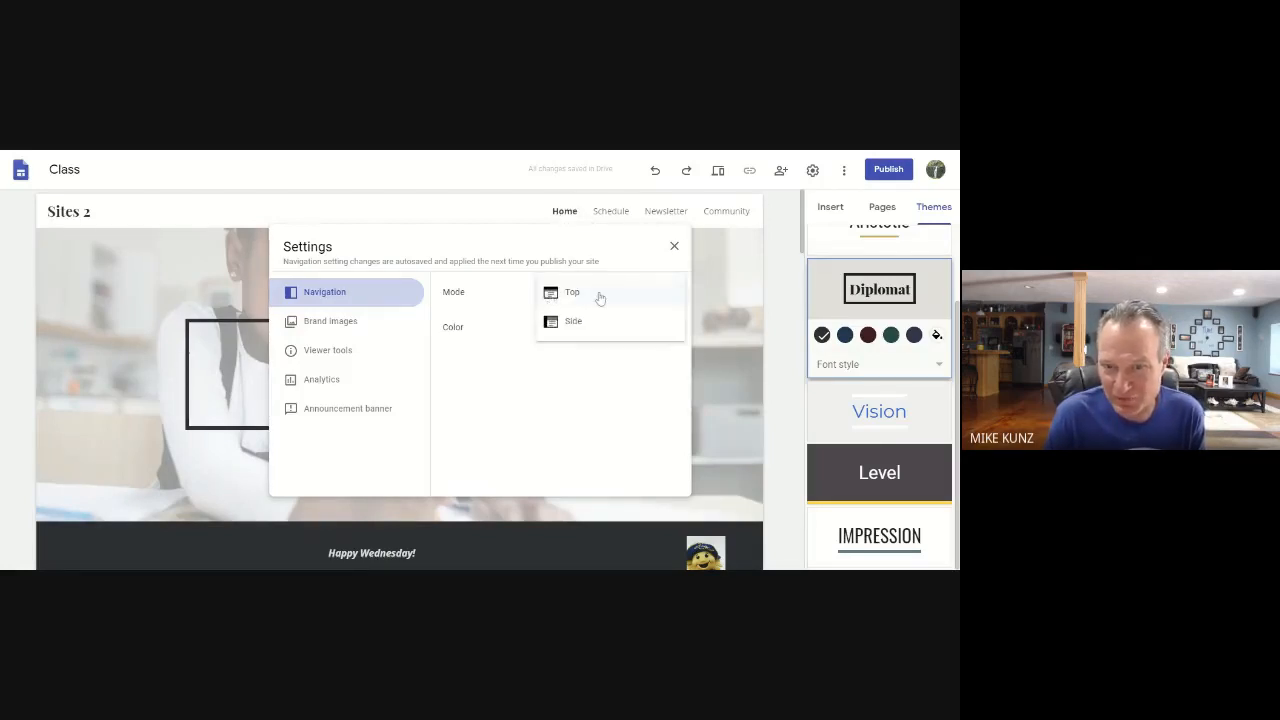
left_click(486, 211)
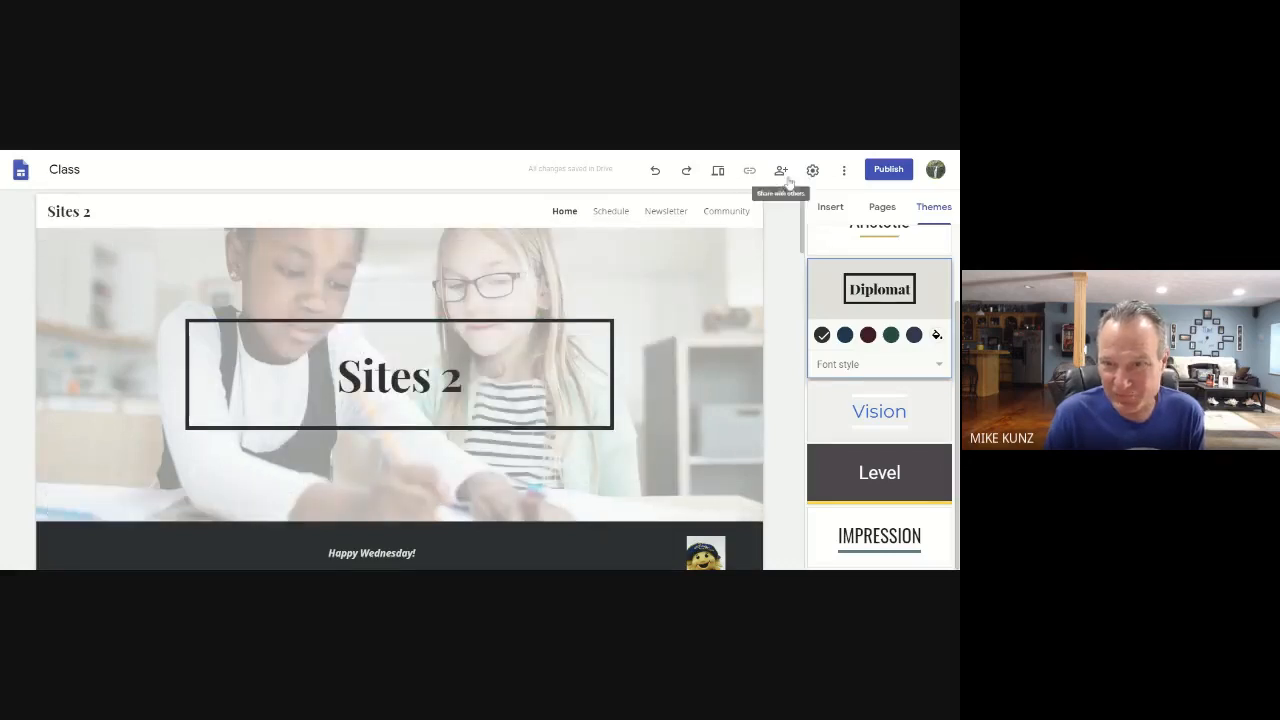
left_click(812, 169)
left_click(670, 296)
left_click(582, 324)
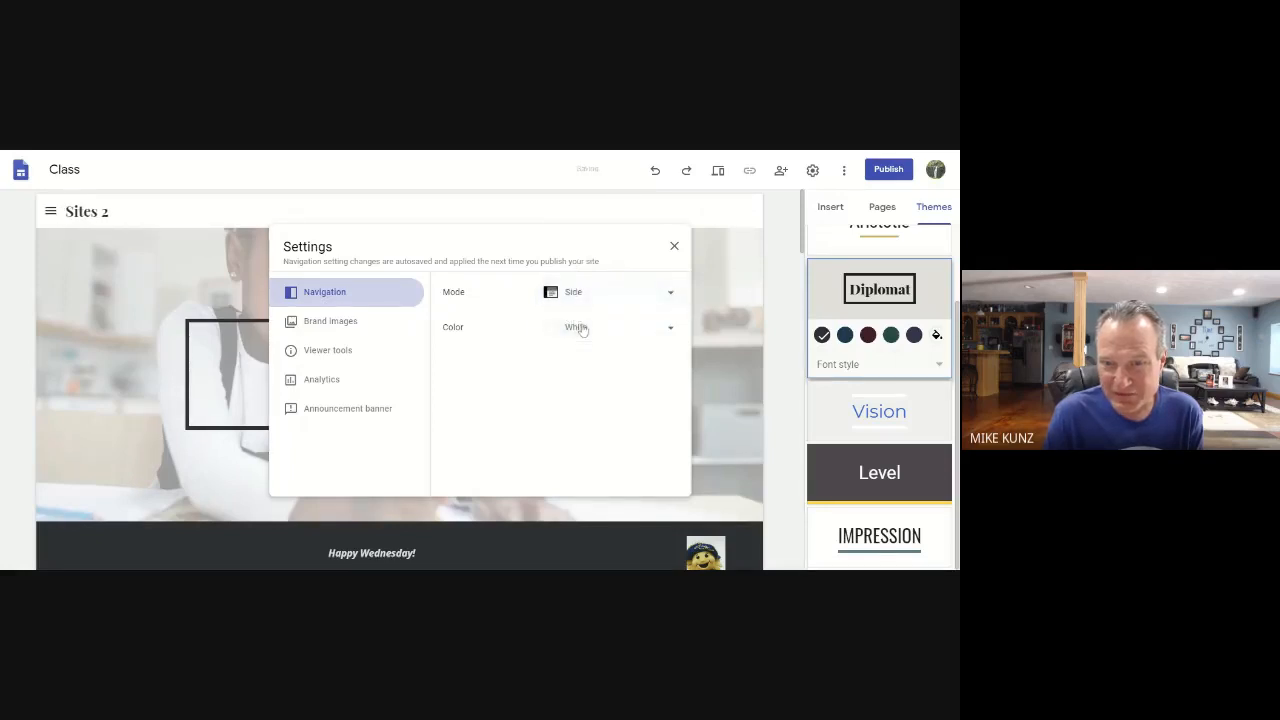
left_click(674, 246)
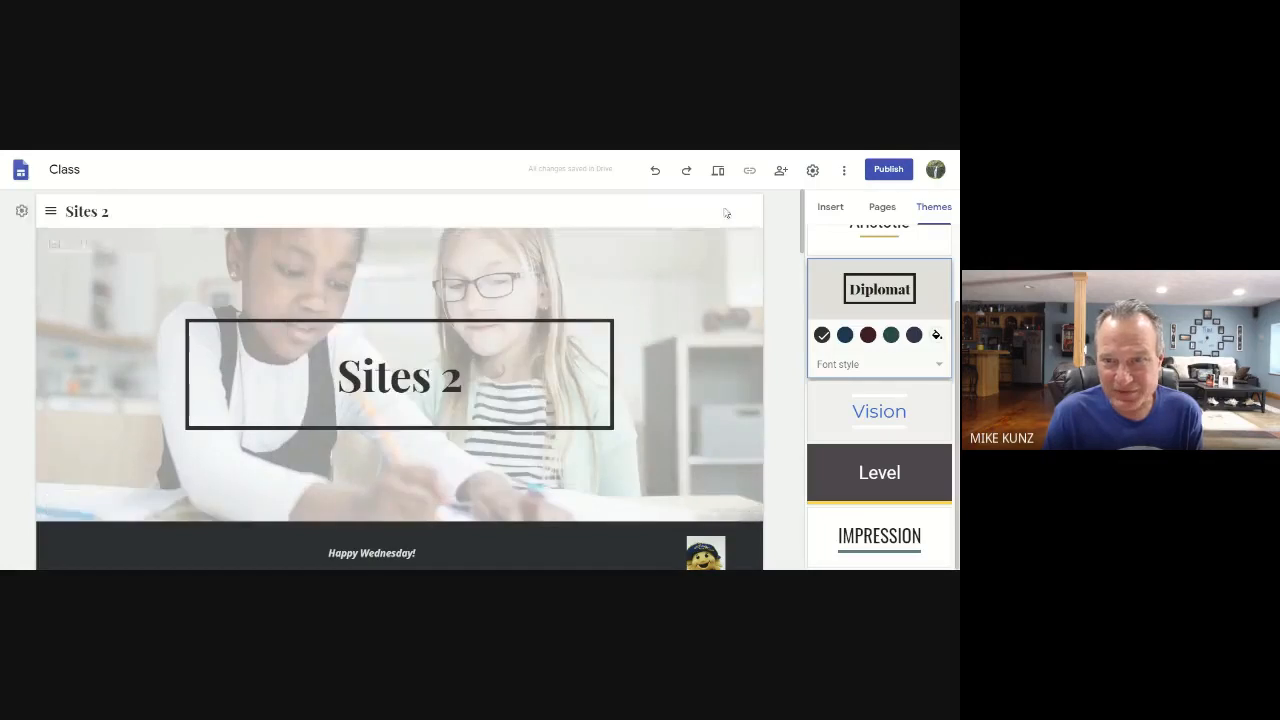
left_click(718, 173)
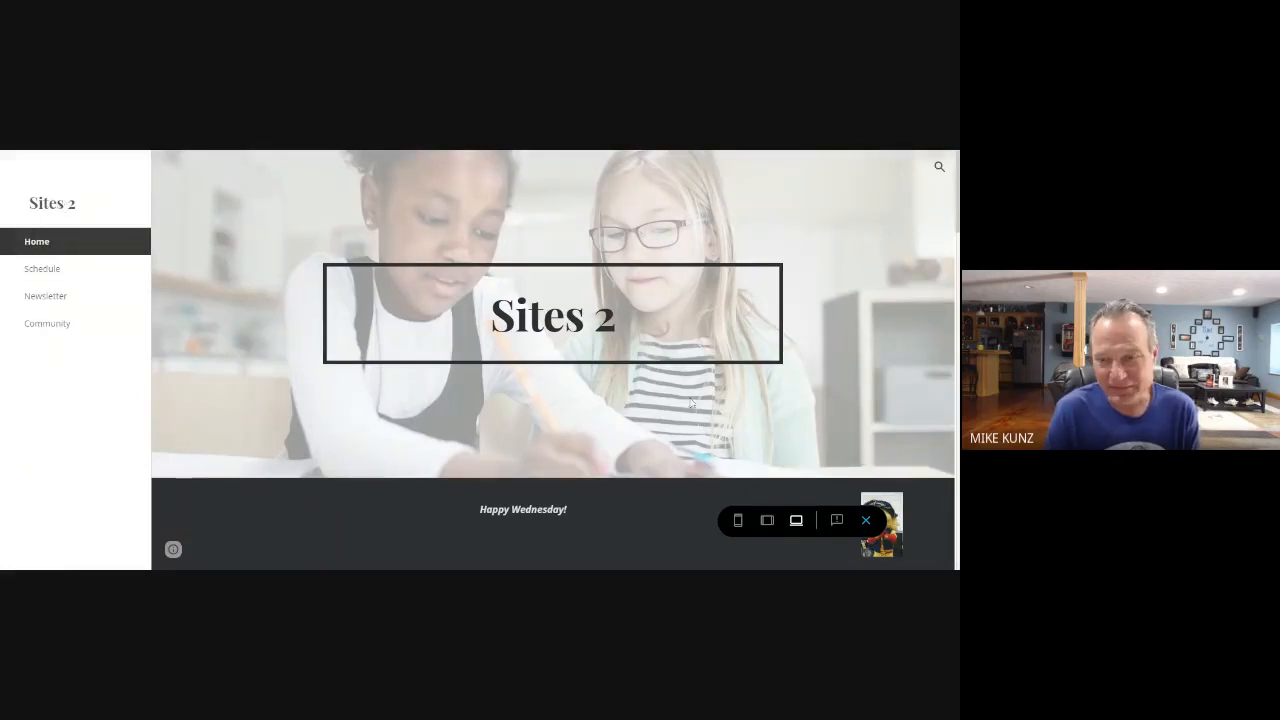
left_click(866, 521)
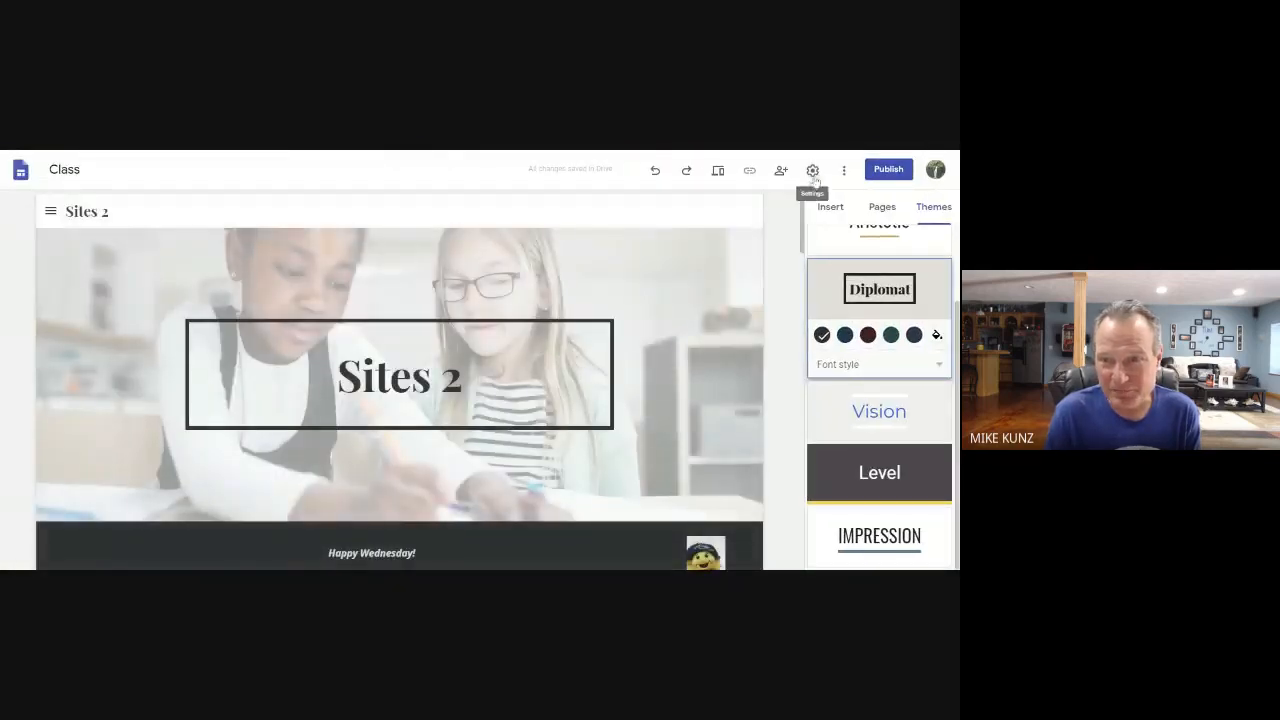
Set the Class site's navigation mode back to Top
left_click(813, 174)
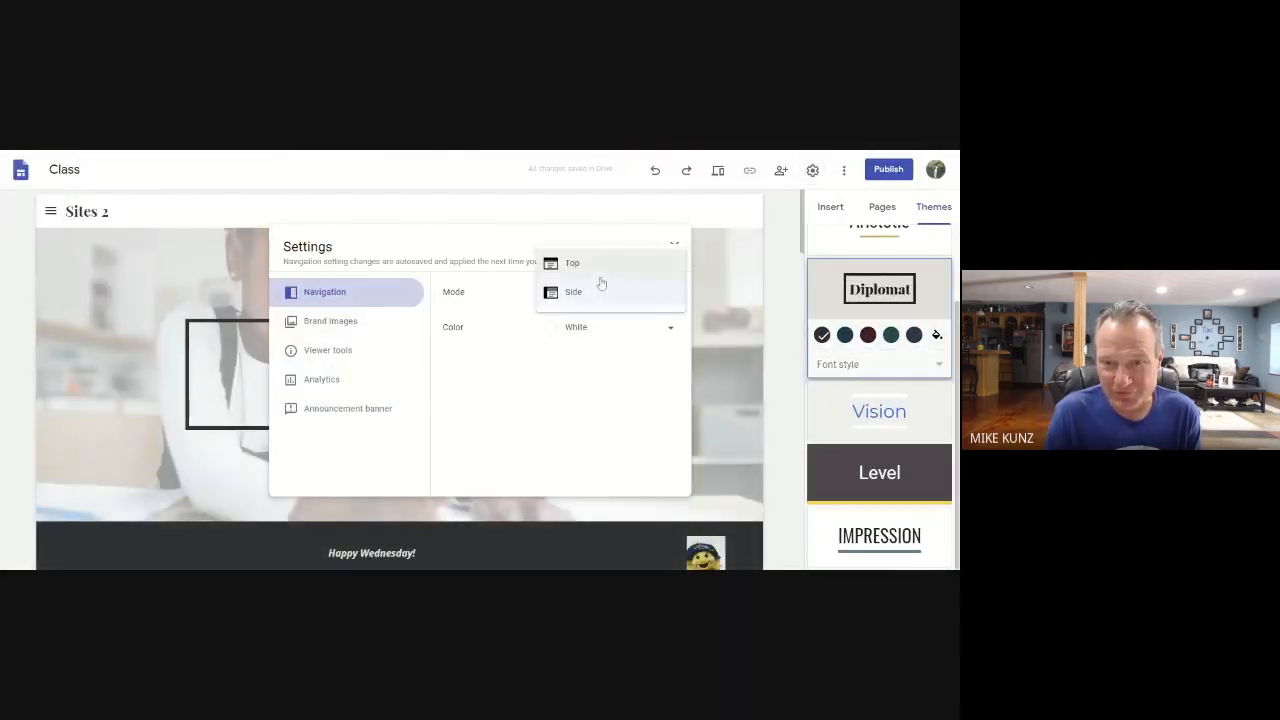
left_click(600, 263)
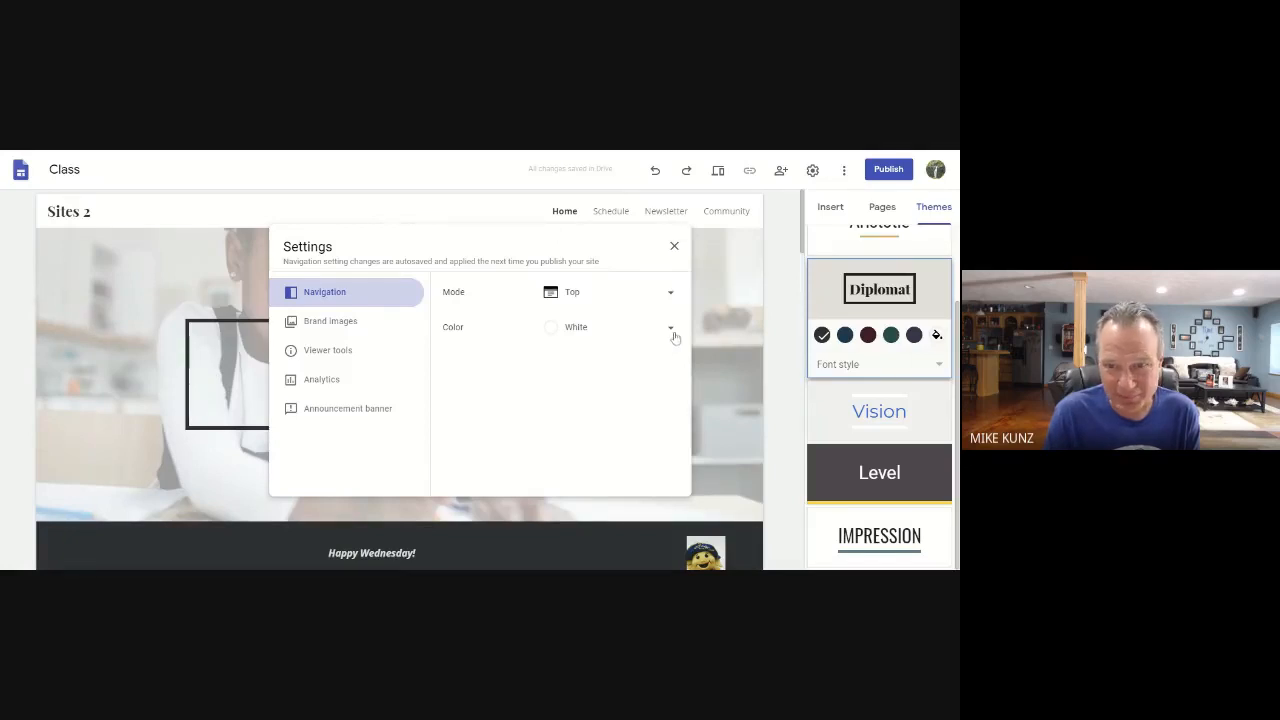
Try the navigation bar color in Black, White and Transparent, and return it to White
left_click(591, 340)
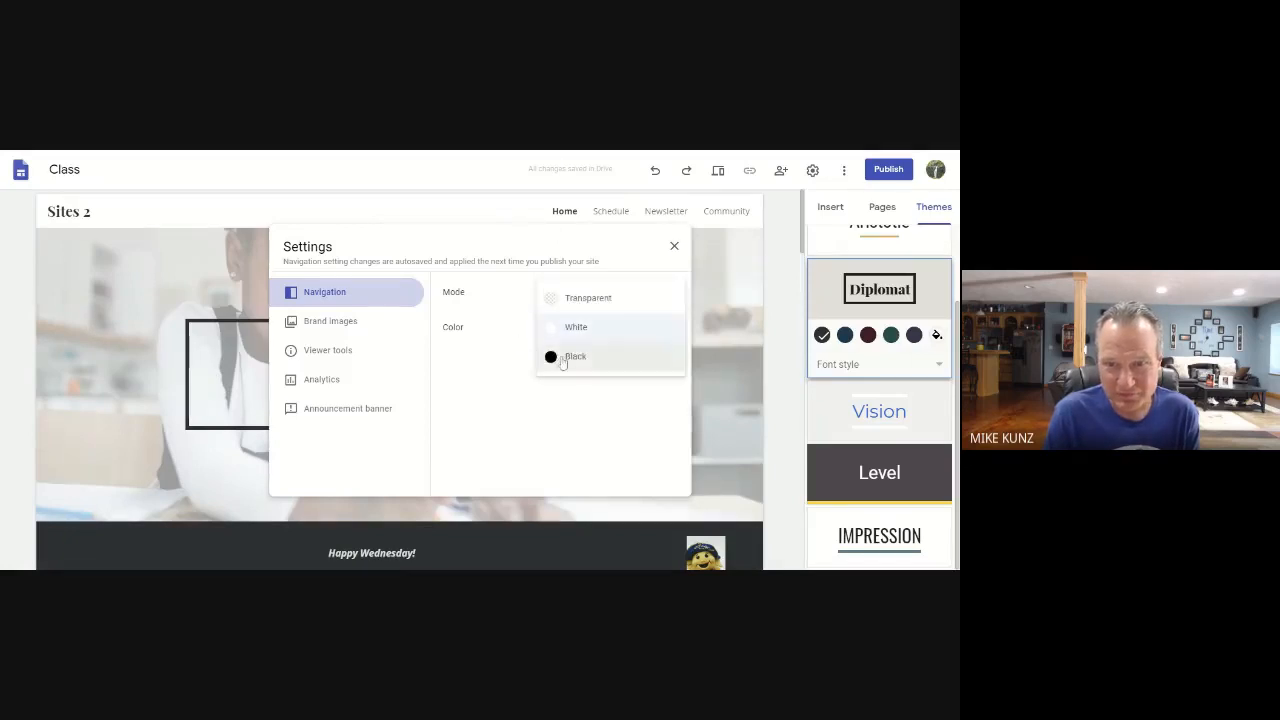
left_click(566, 357)
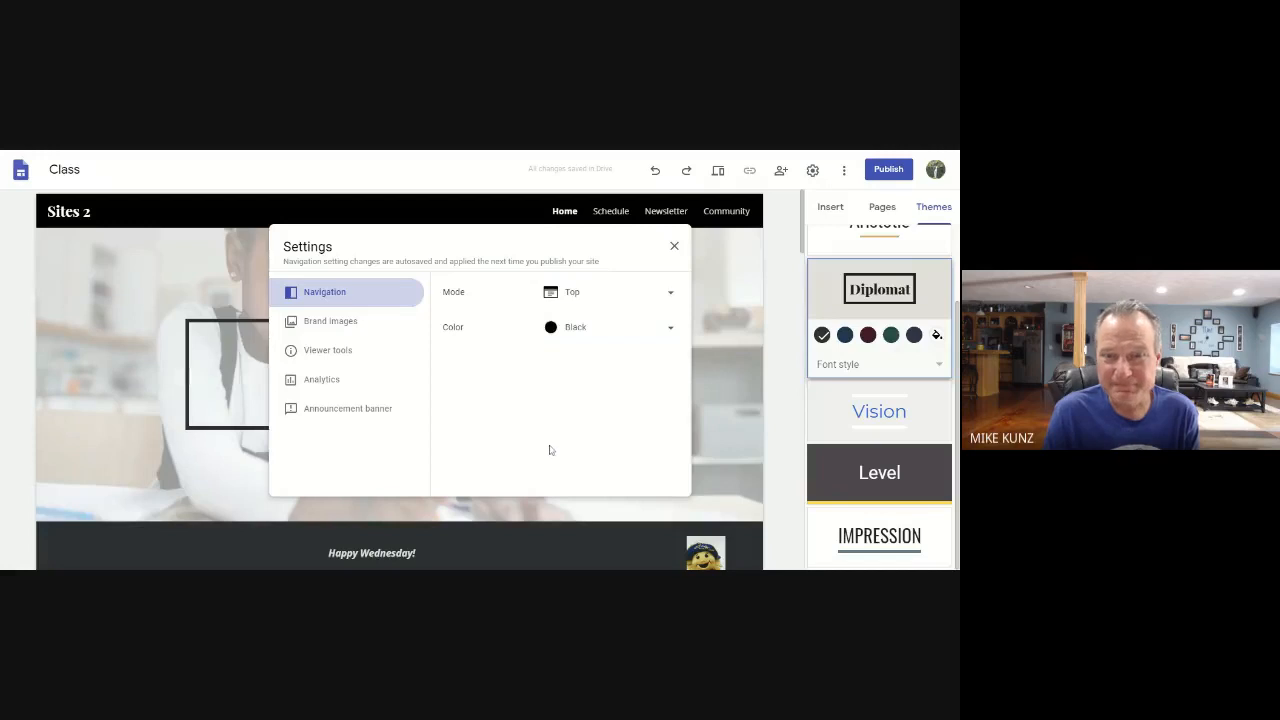
left_click(677, 332)
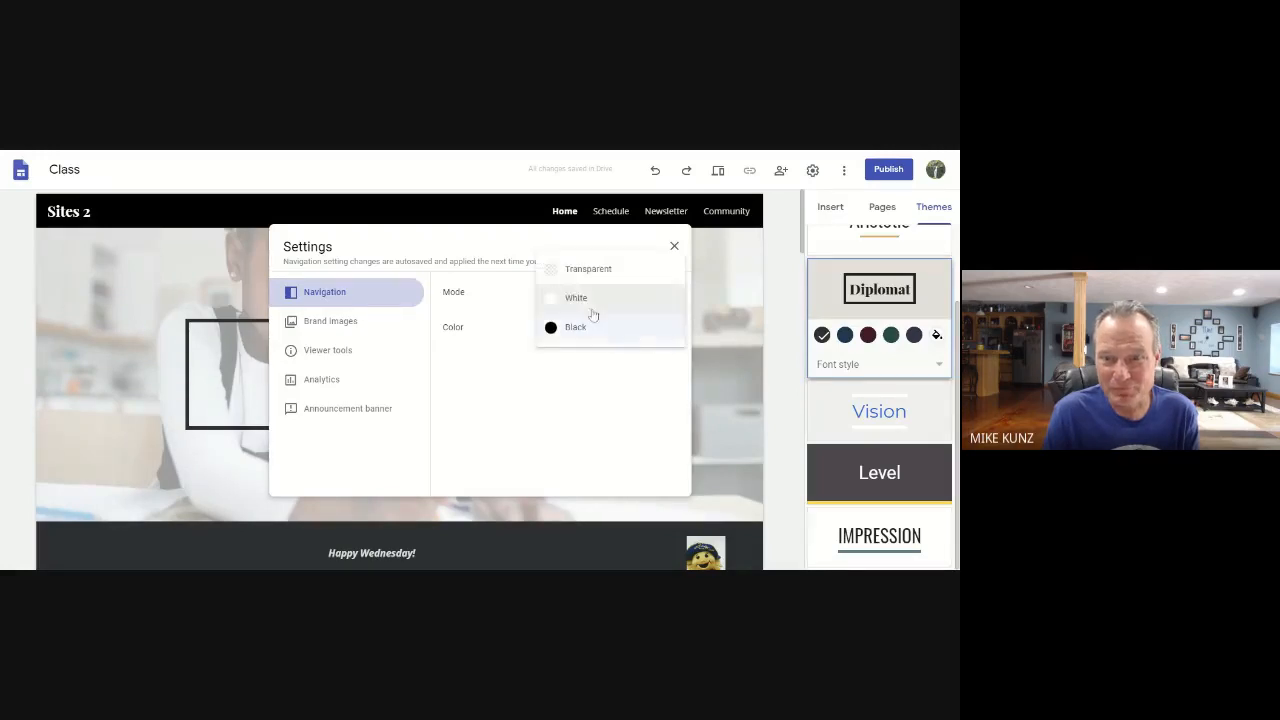
left_click(589, 300)
left_click(552, 330)
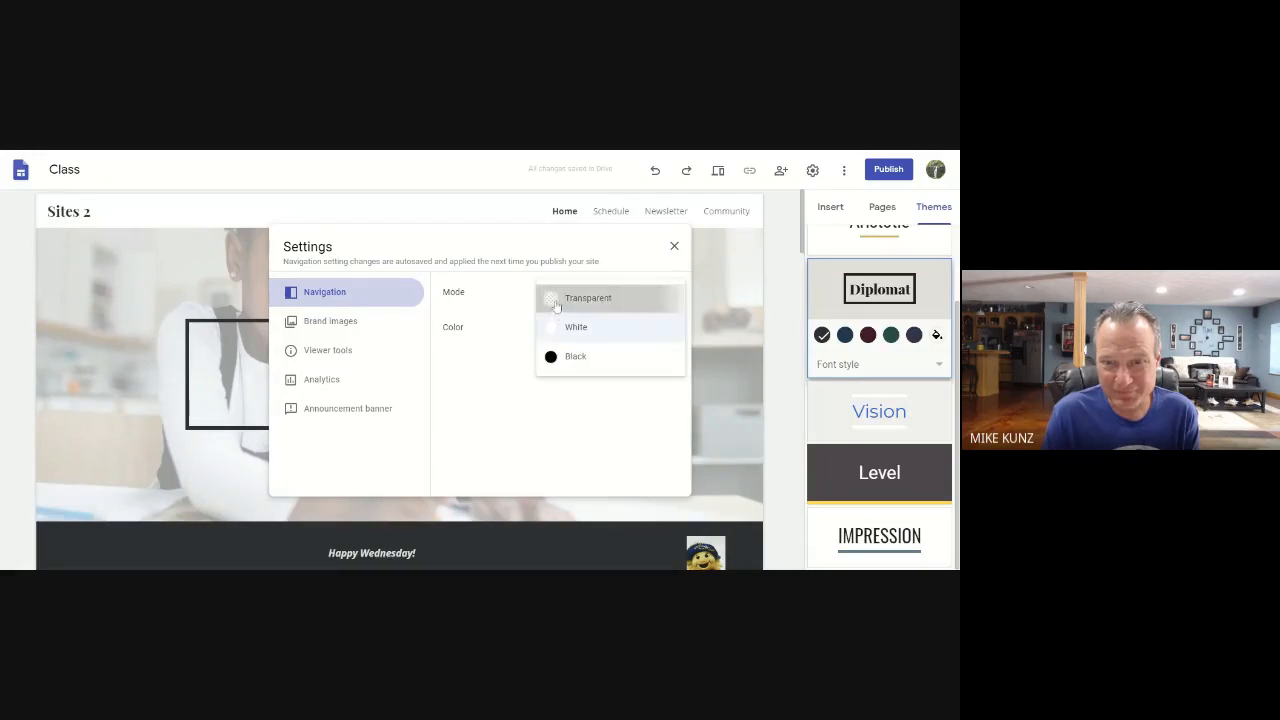
left_click(553, 299)
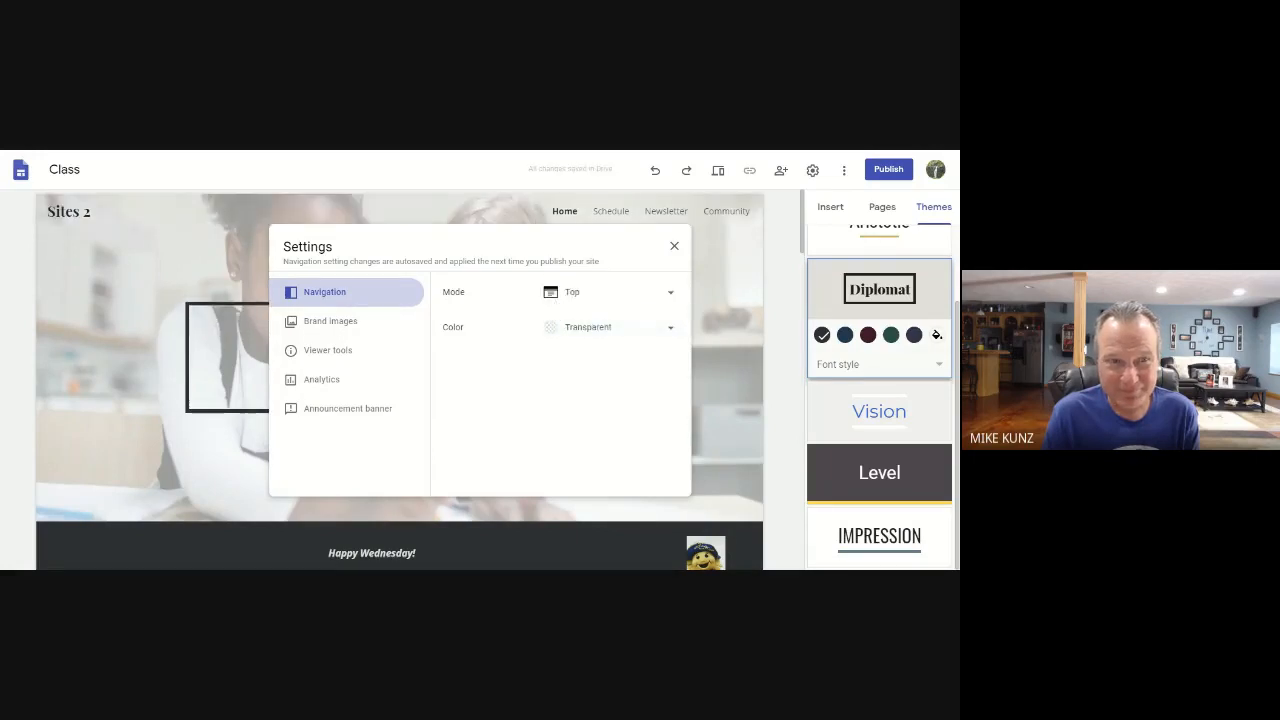
left_click(552, 330)
left_click(587, 357)
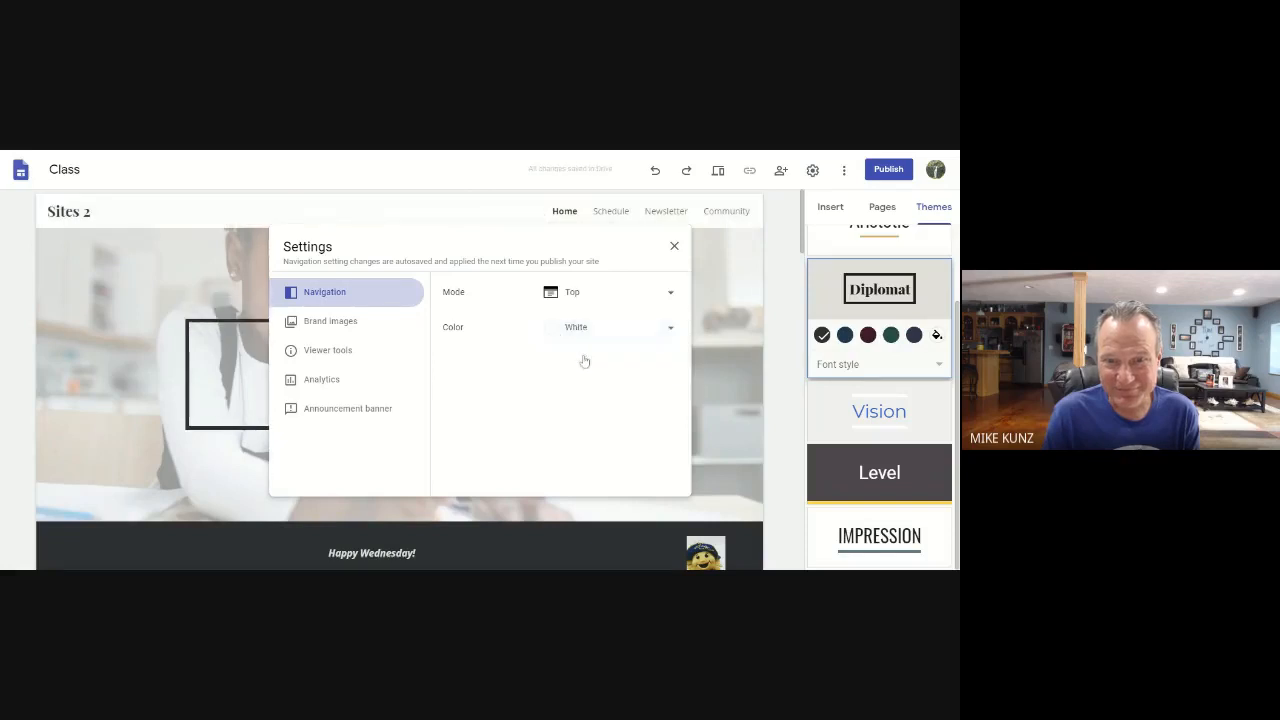
Compare the Class site's logo and favicon options with the brand images of the CUSD Training site, opened for editing
left_click(332, 322)
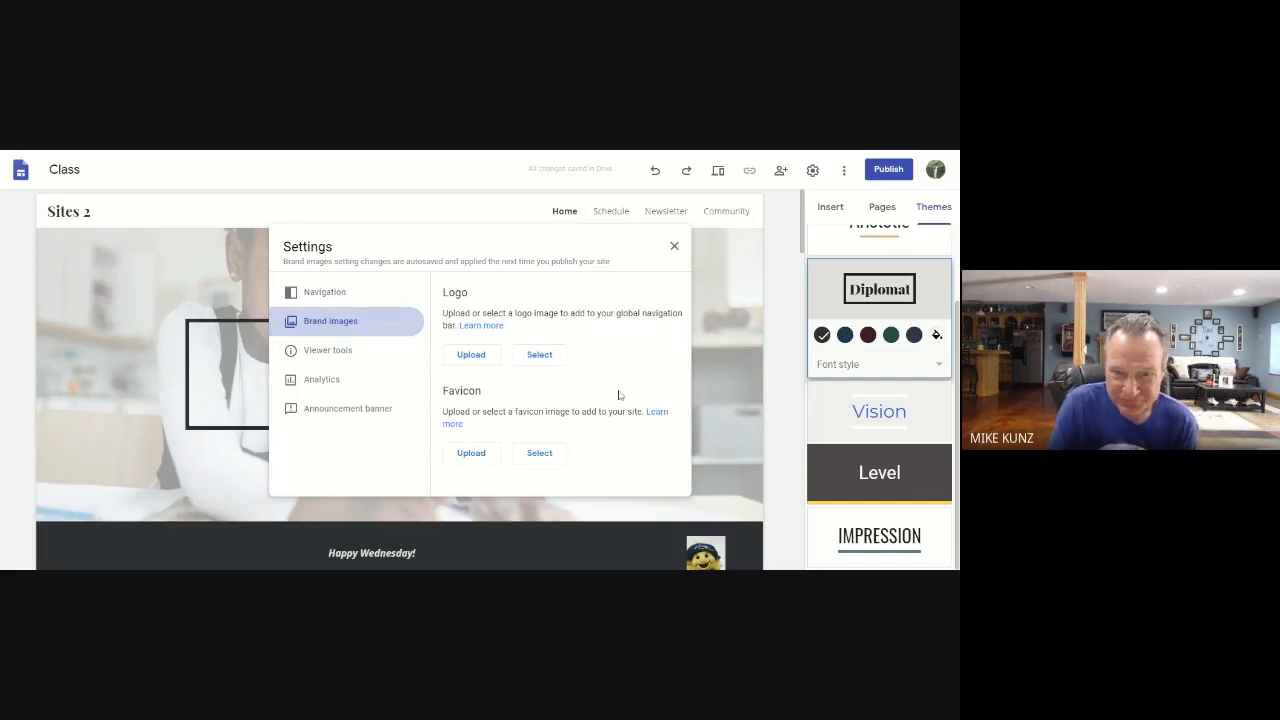
left_click(472, 356)
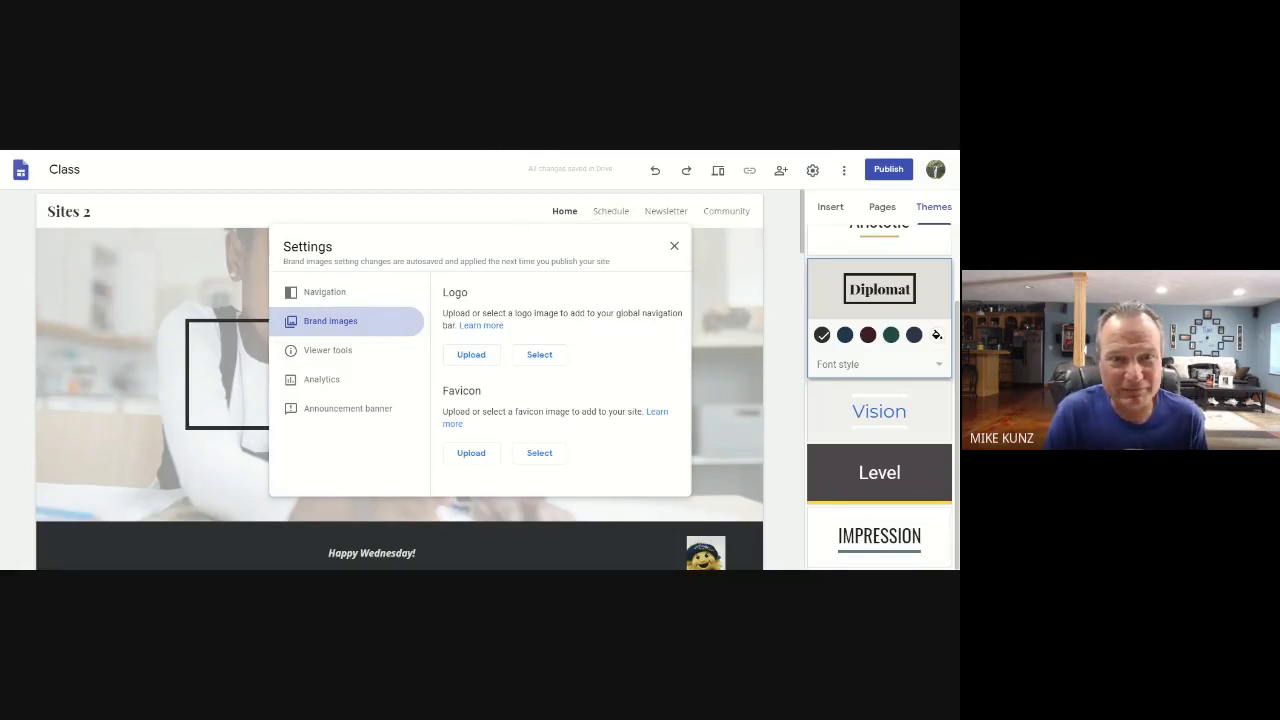
key("ctrl+Tab")
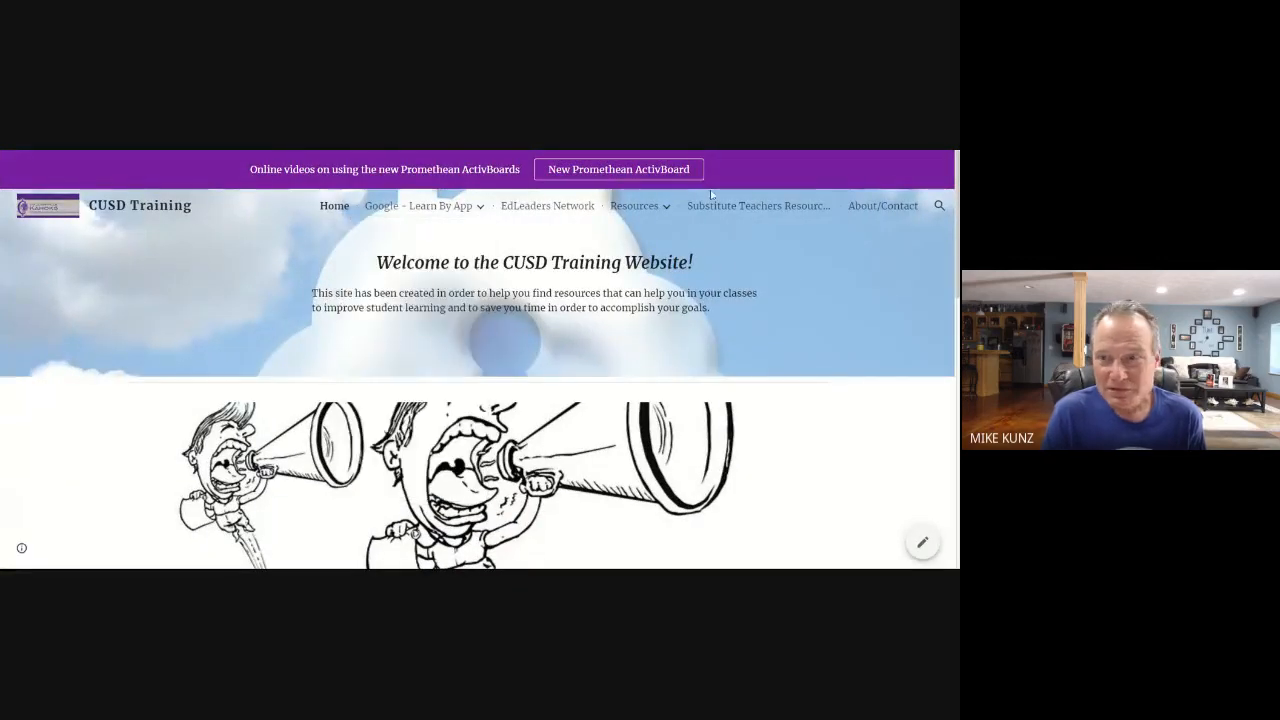
left_click(921, 543)
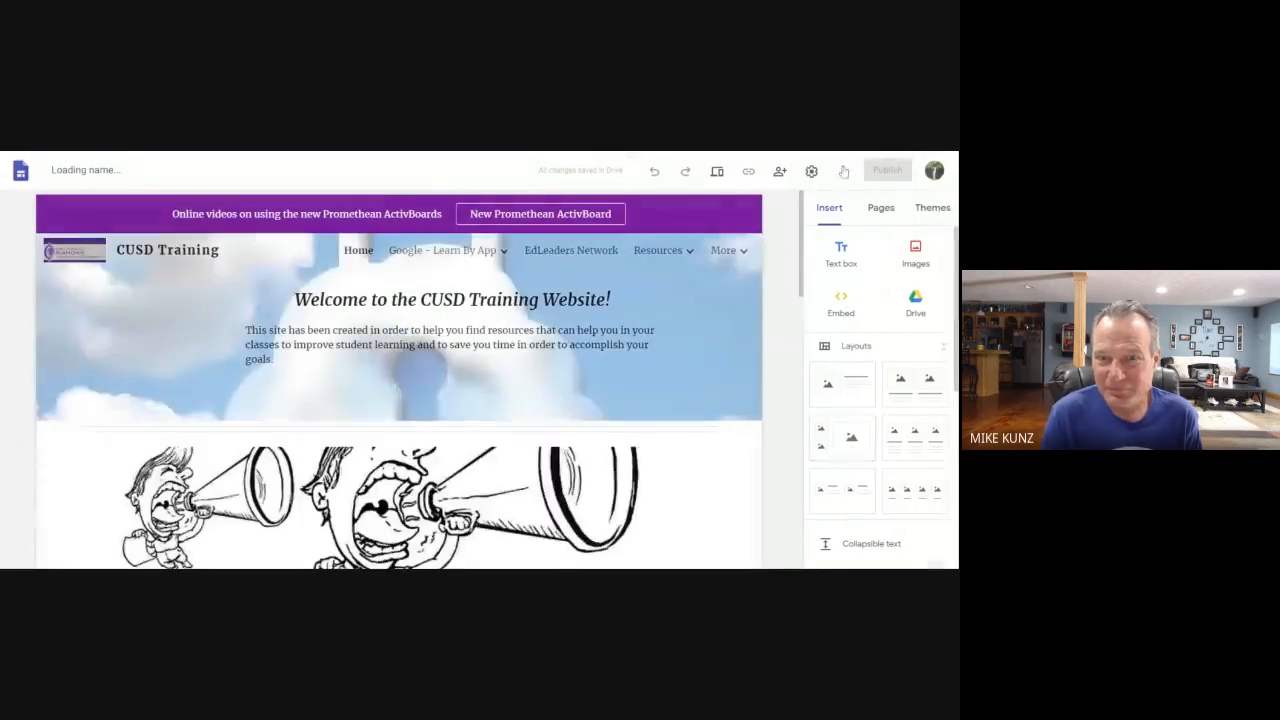
left_click(800, 171)
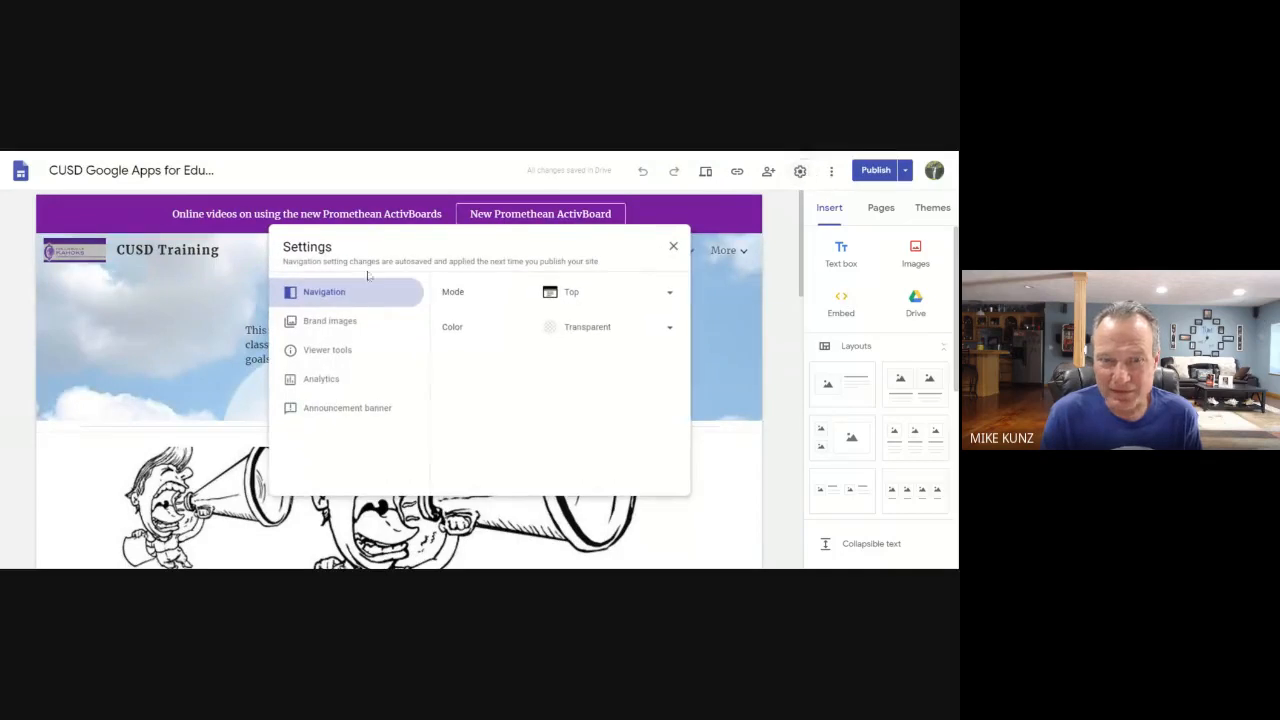
left_click(329, 322)
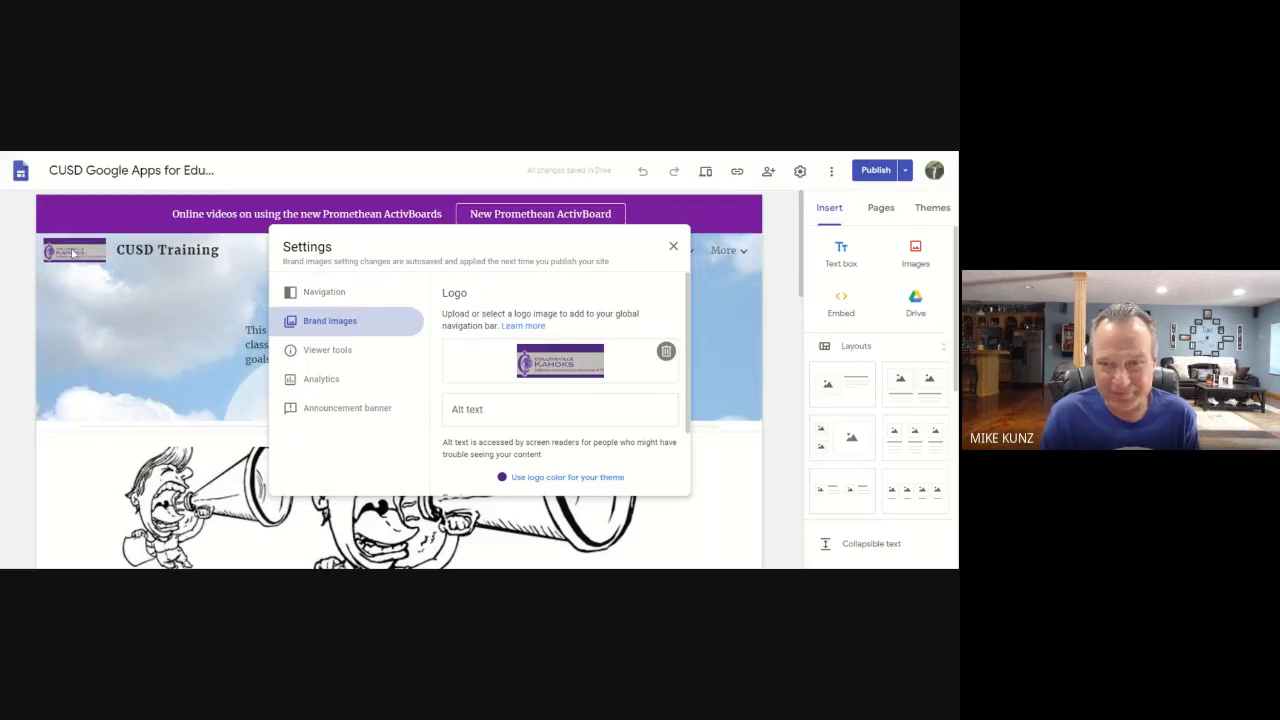
scroll(560, 390, "down", 2)
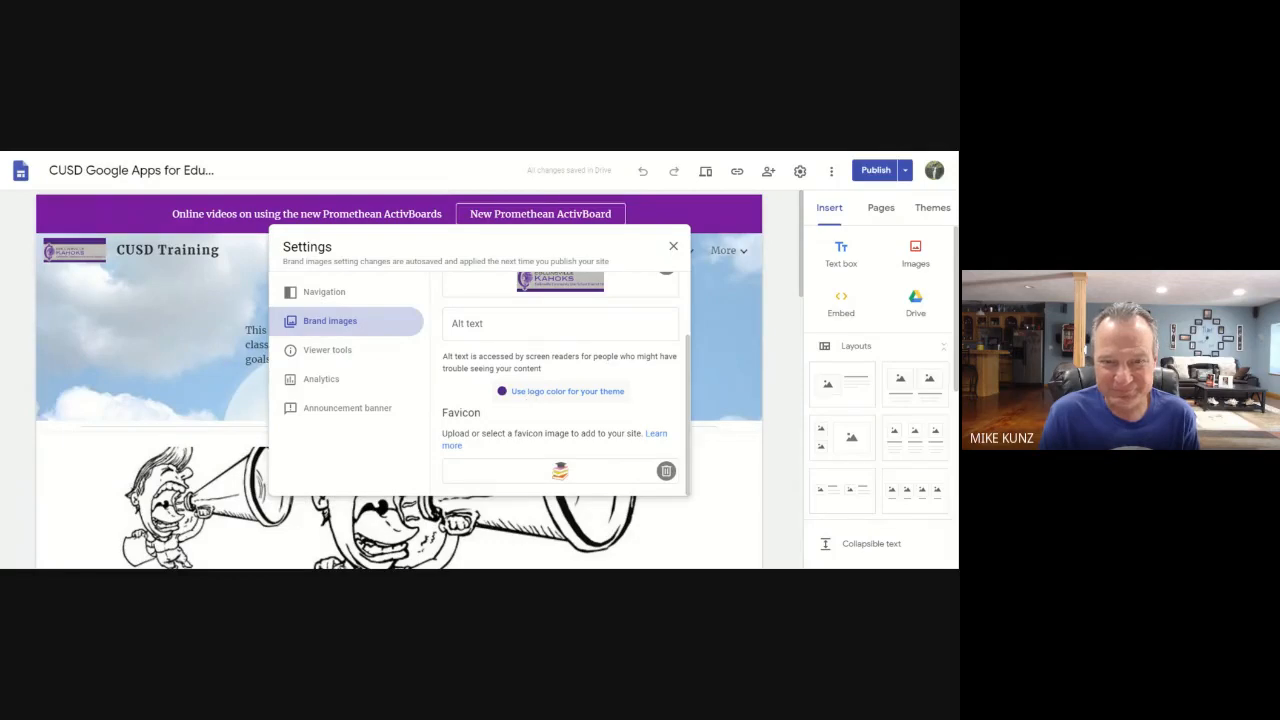
Review the CUSD Training site's viewer tools and its Google Analytics settings
left_click(330, 350)
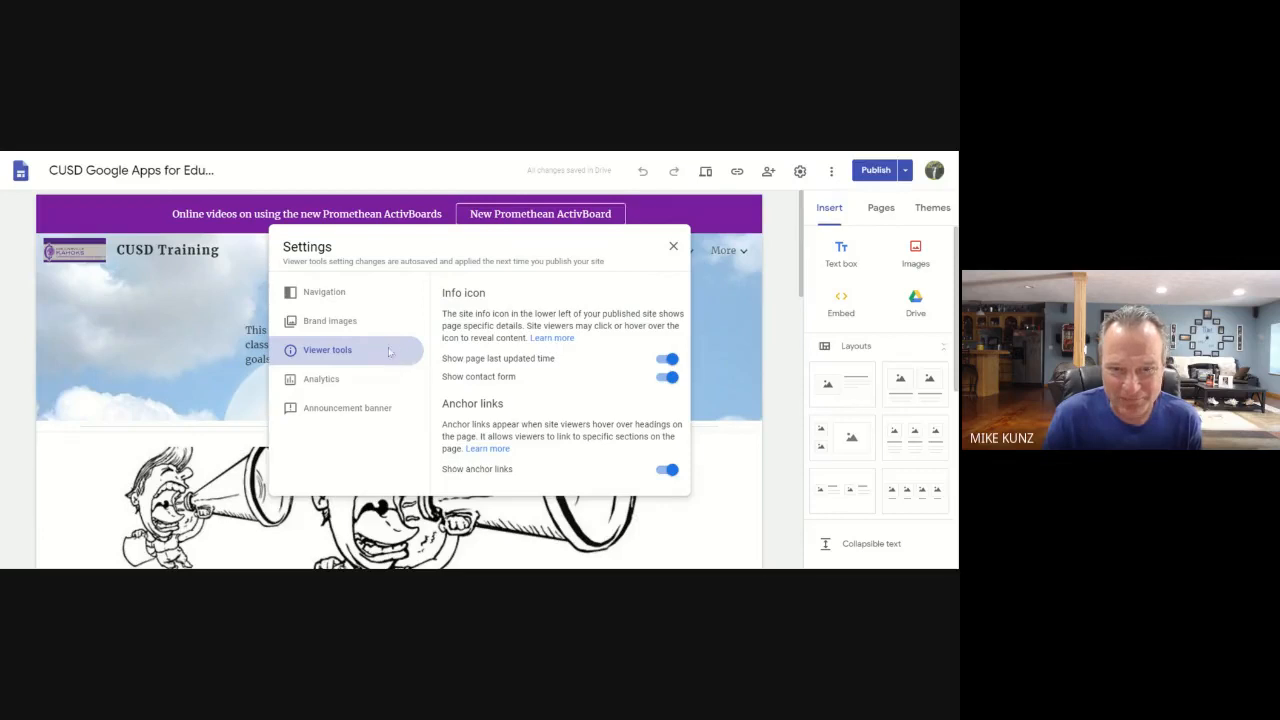
left_click(318, 381)
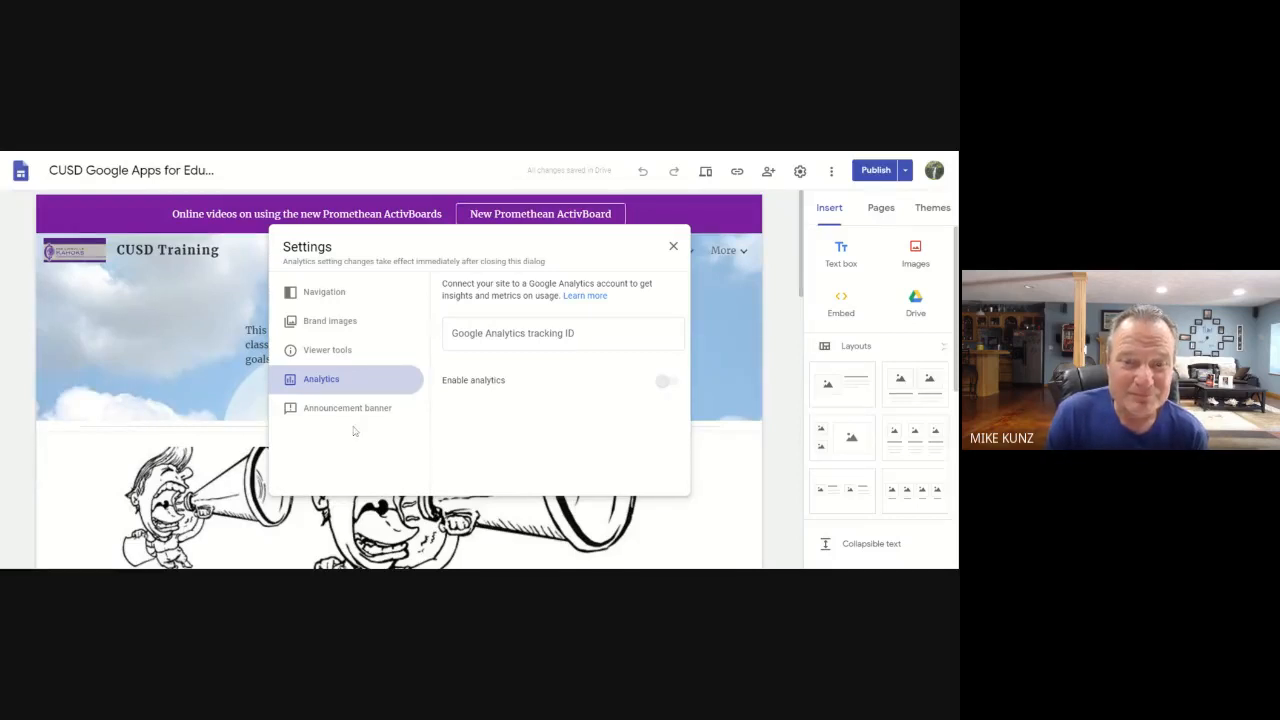
Try hiding the announcement banner, show it again, review its message, button label, link and visibility options, and close the settings
left_click(341, 412)
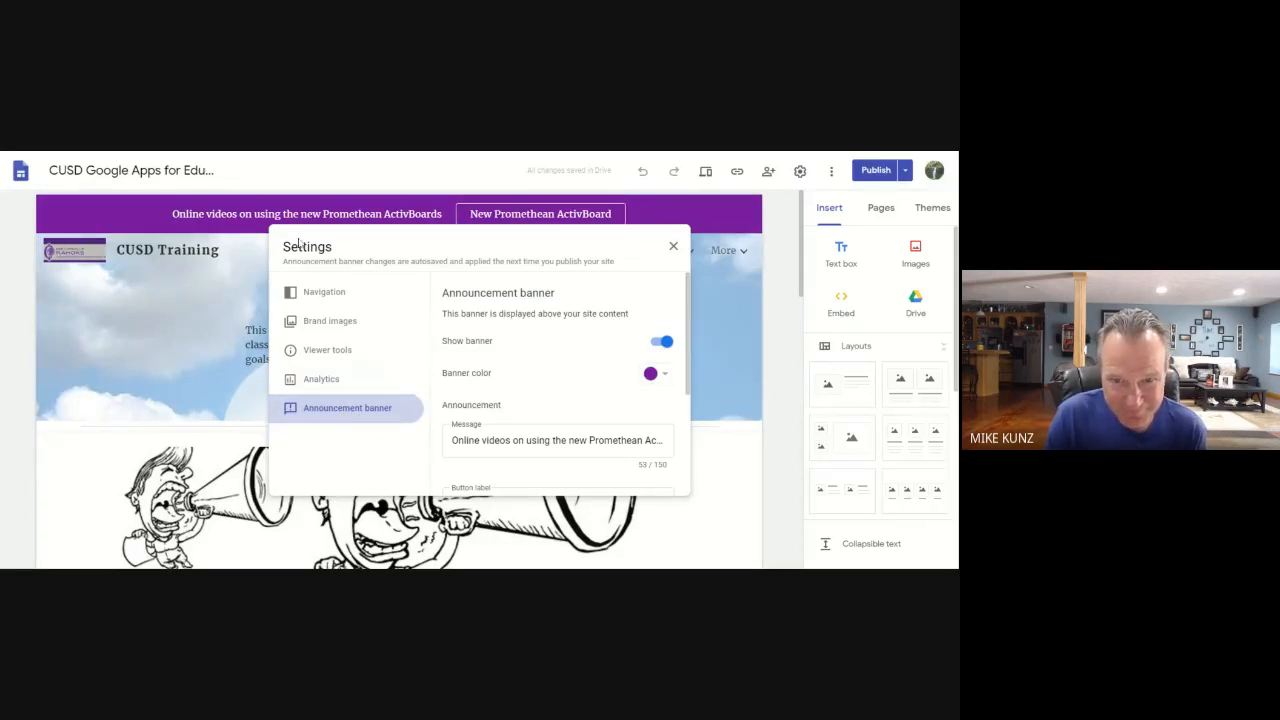
left_click(660, 343)
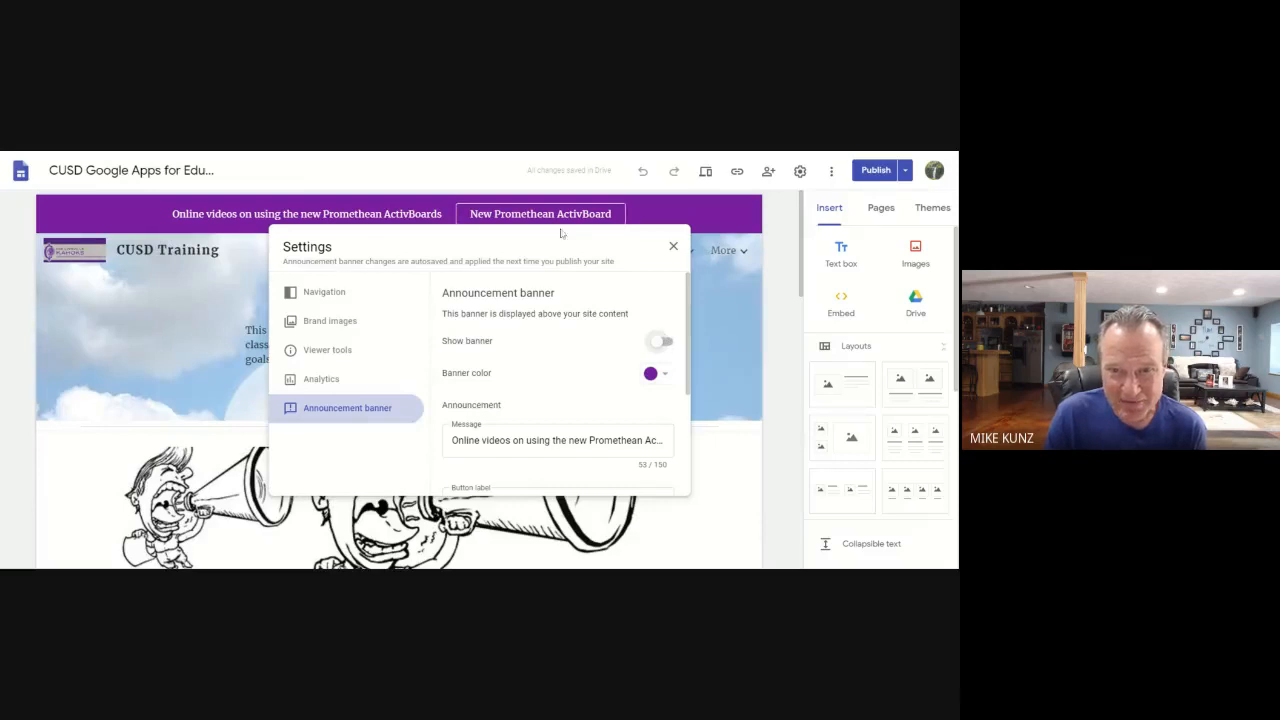
left_click(666, 342)
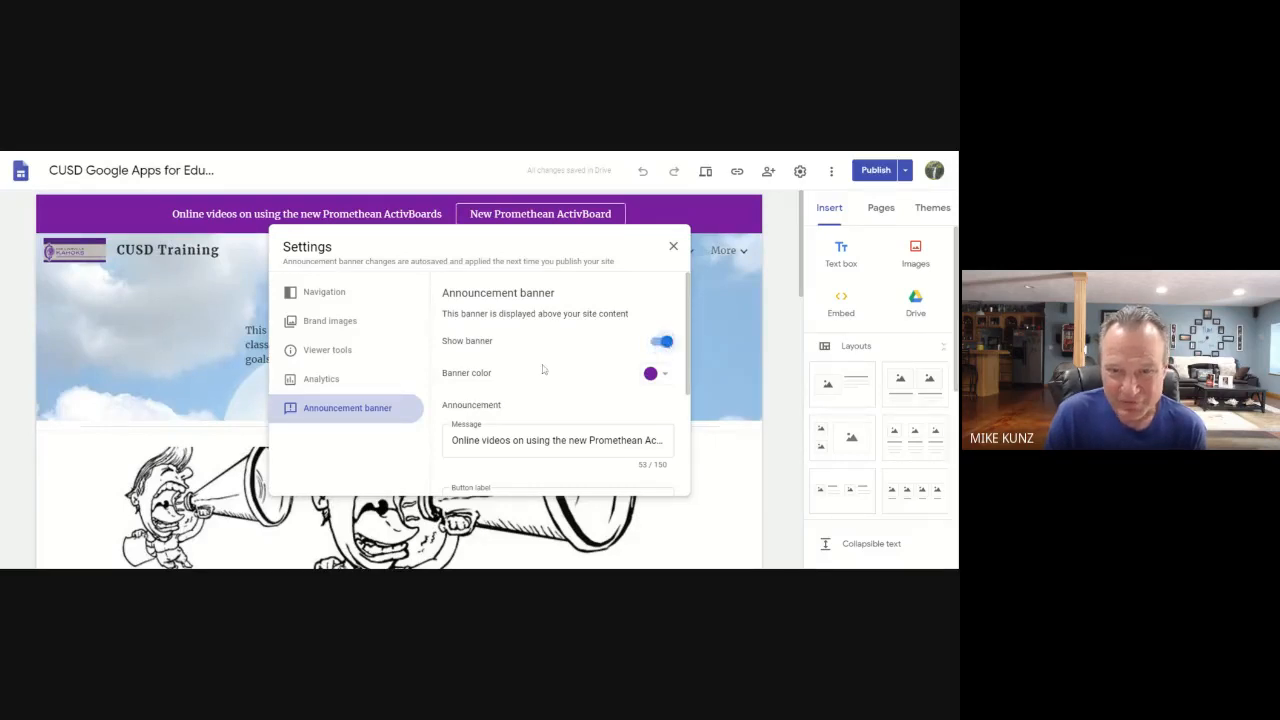
scroll(588, 400, "down", 1)
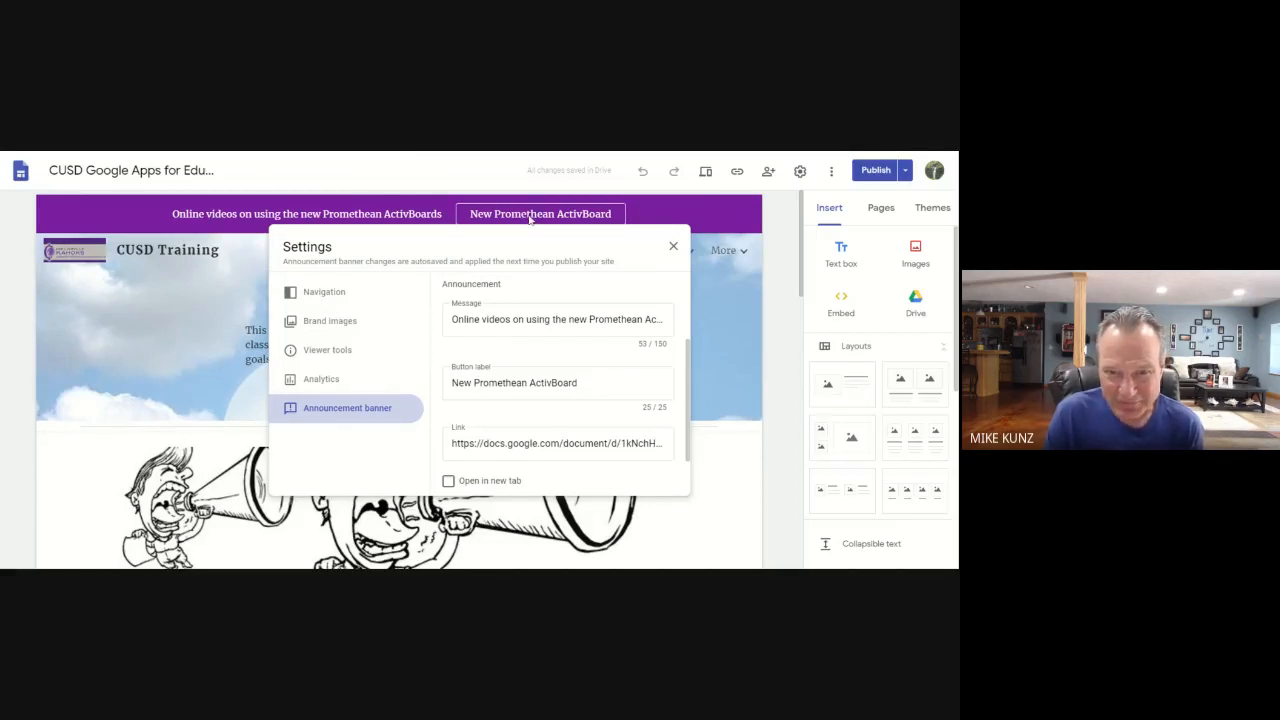
scroll(540, 400, "down", 1)
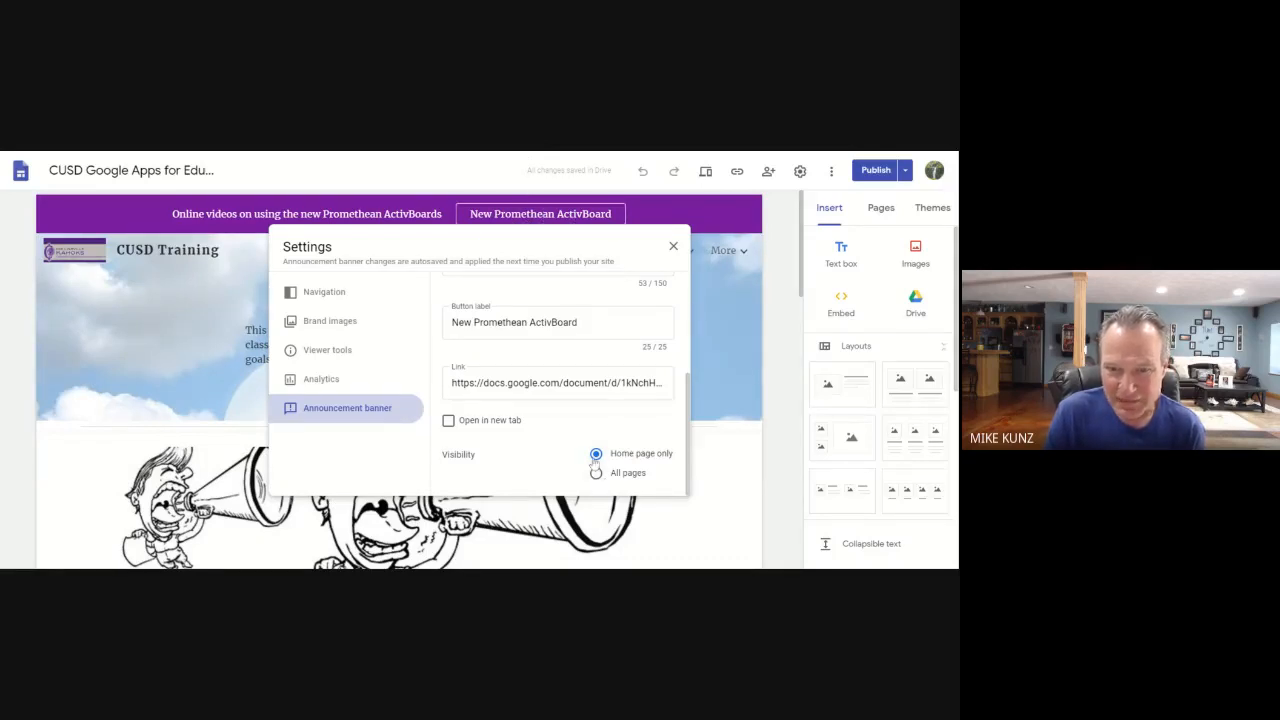
left_click(675, 247)
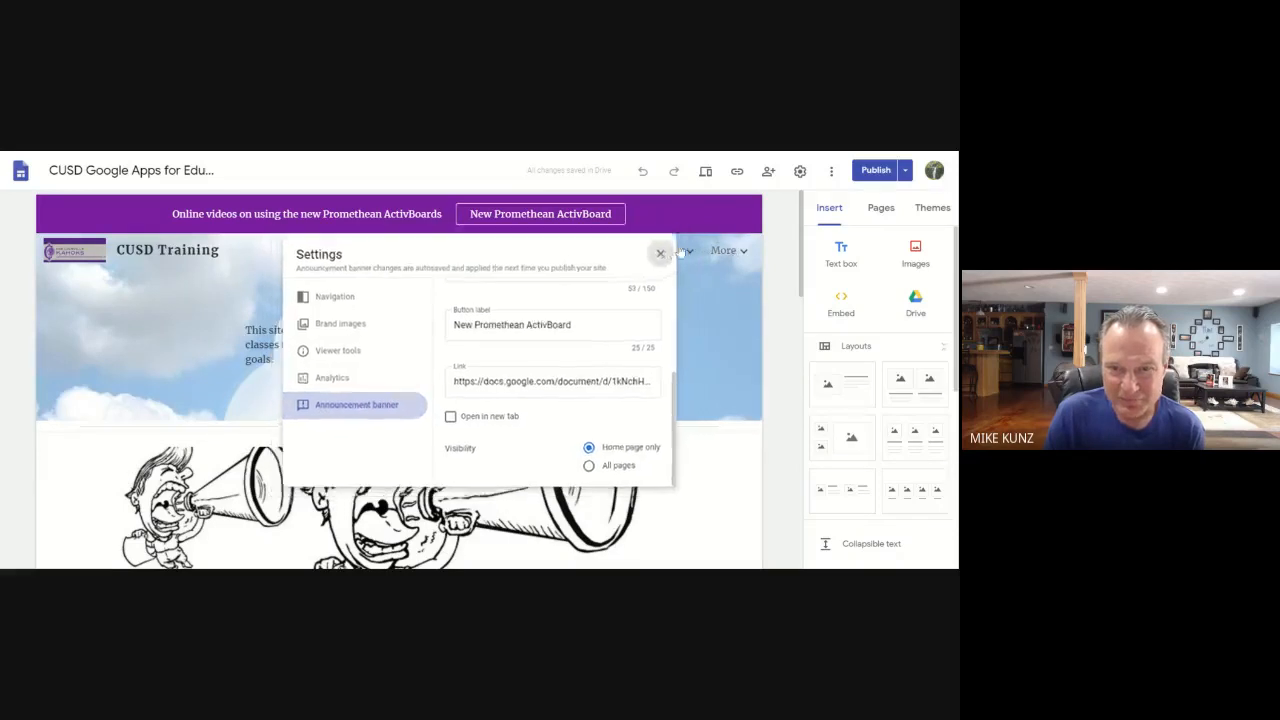
View the document linked from the banner's New Promethean ActivBoard button, return to the Class site, and close its settings
left_click(540, 214)
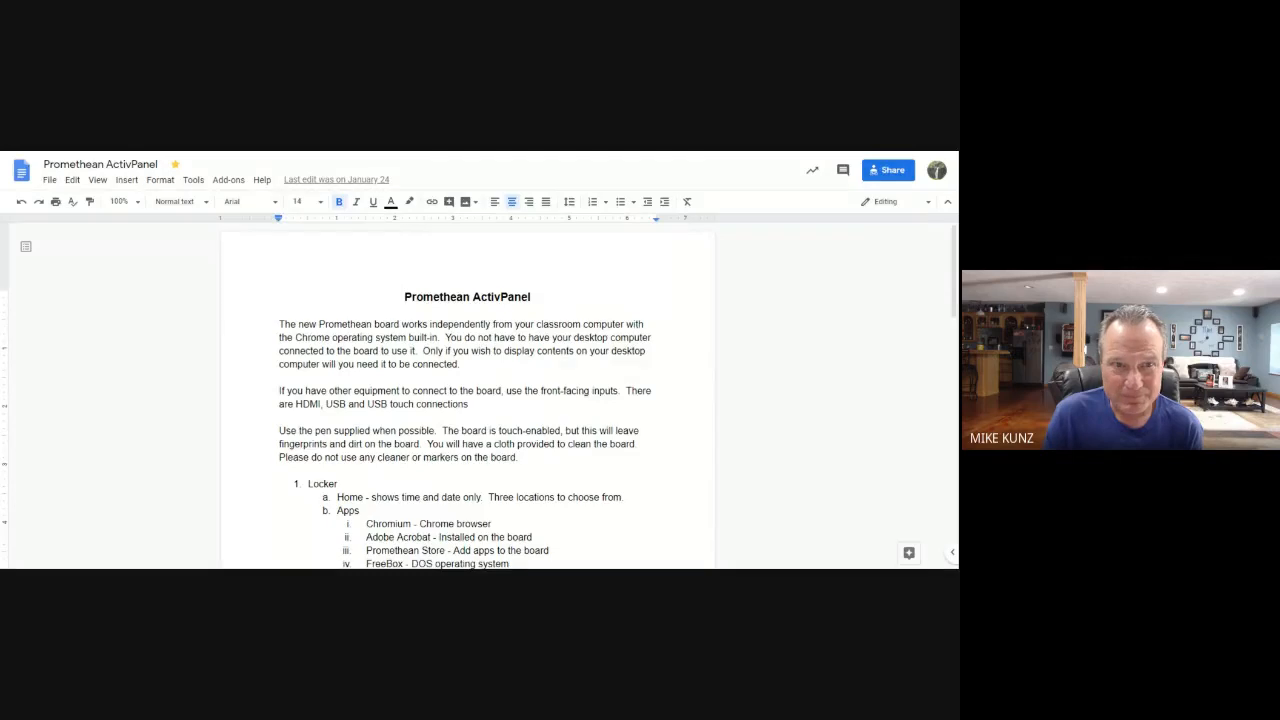
key("ctrl+w")
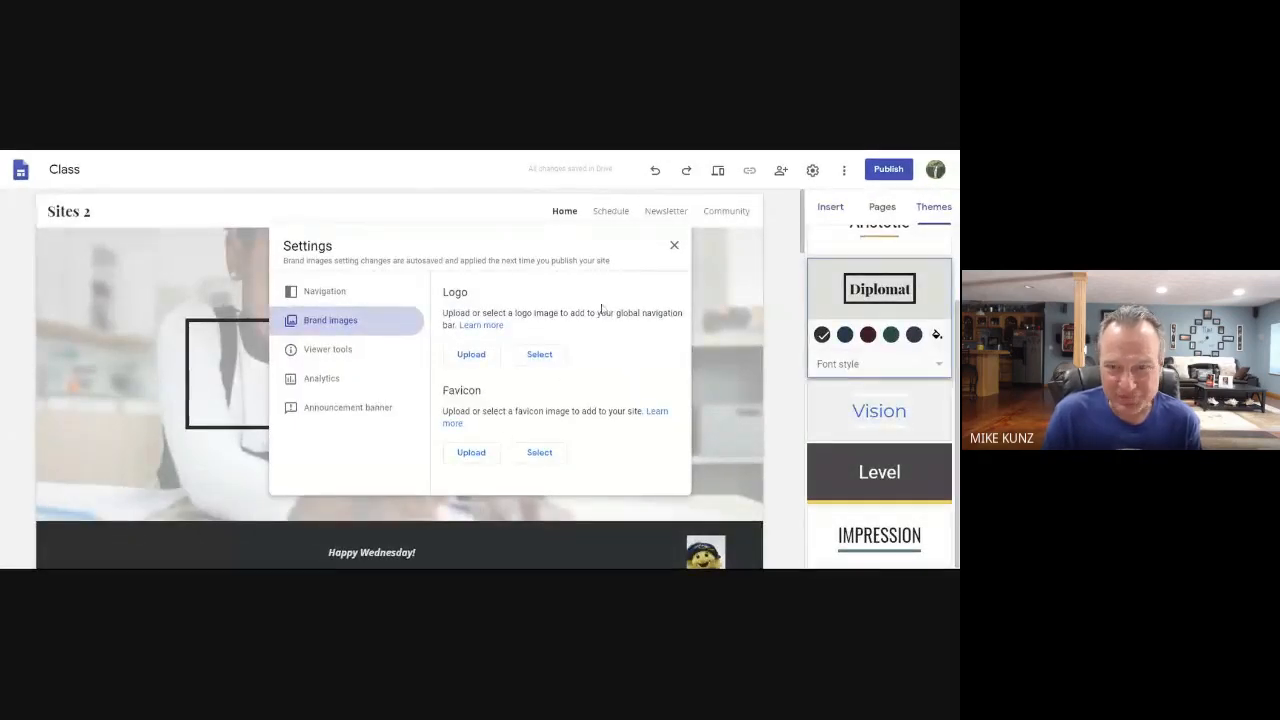
left_click(674, 245)
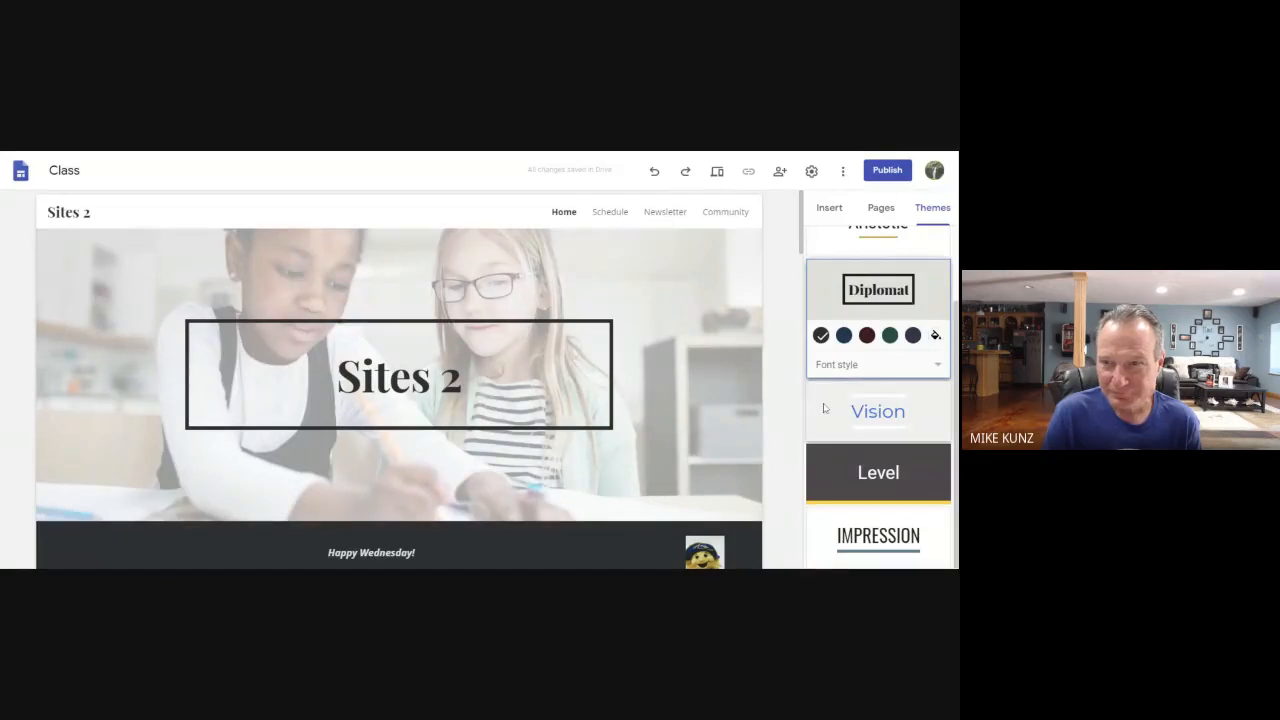
Check the navigation settings directly from the site header, close them, and look through the Home page sections
mouse_move(717, 380)
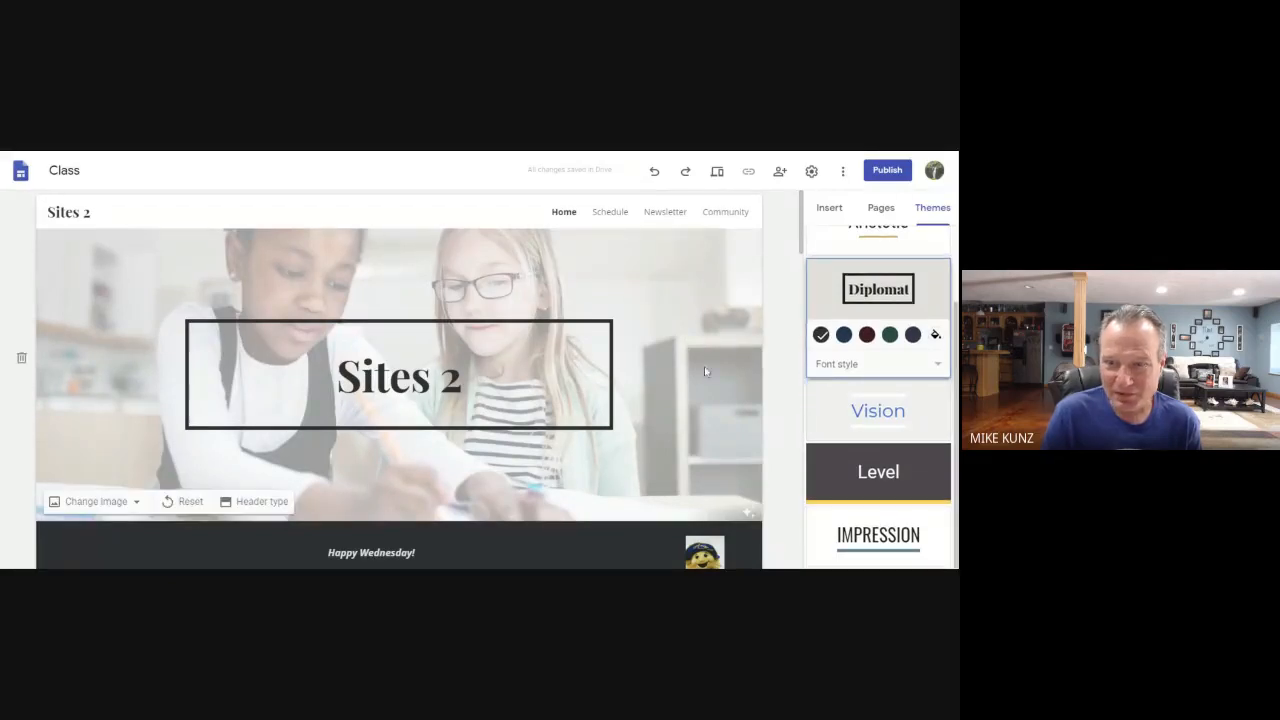
mouse_move(565, 215)
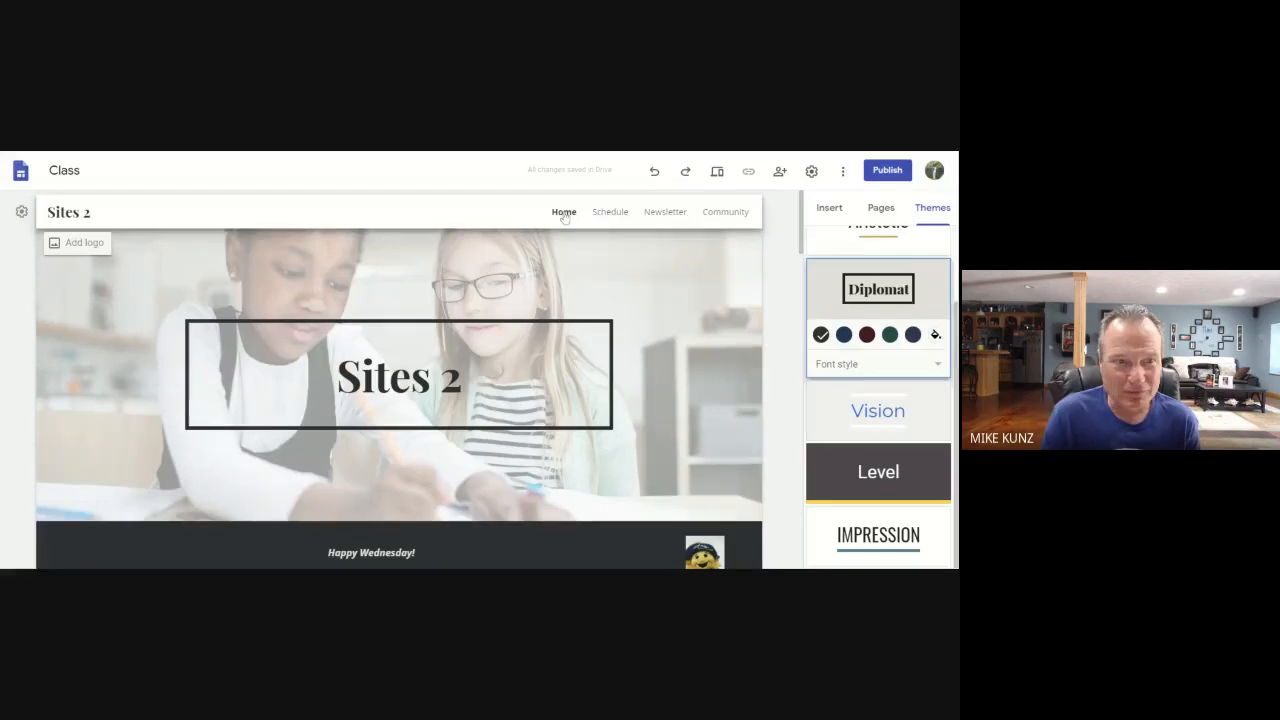
left_click(21, 212)
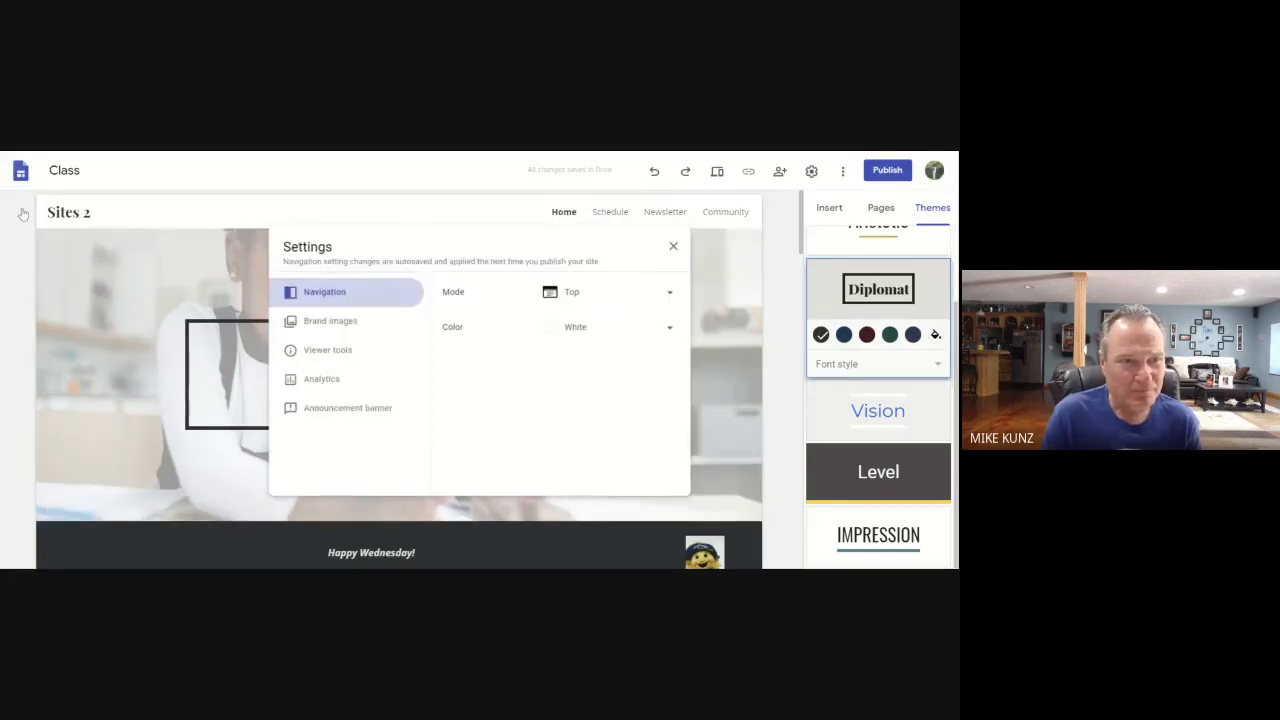
left_click(674, 247)
scroll(86, 349, "down", 3)
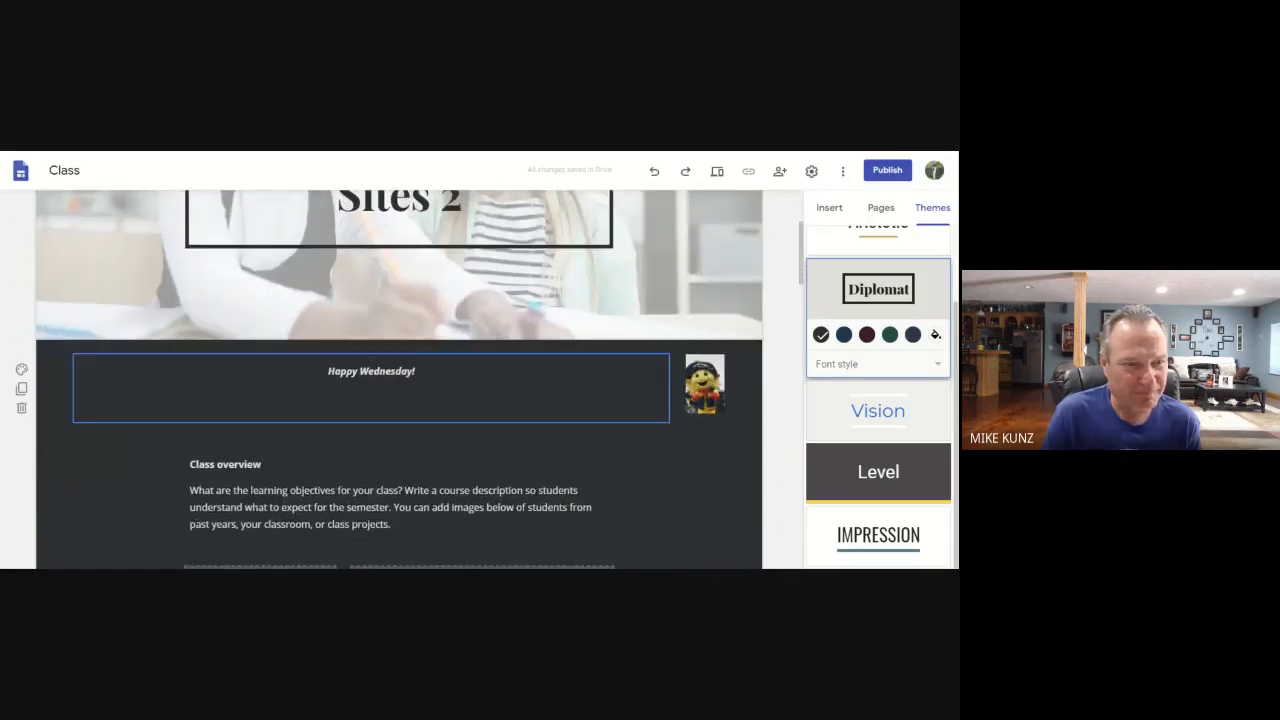
scroll(101, 372, "down", 5)
scroll(116, 377, "down", 2)
scroll(114, 368, "up", 10)
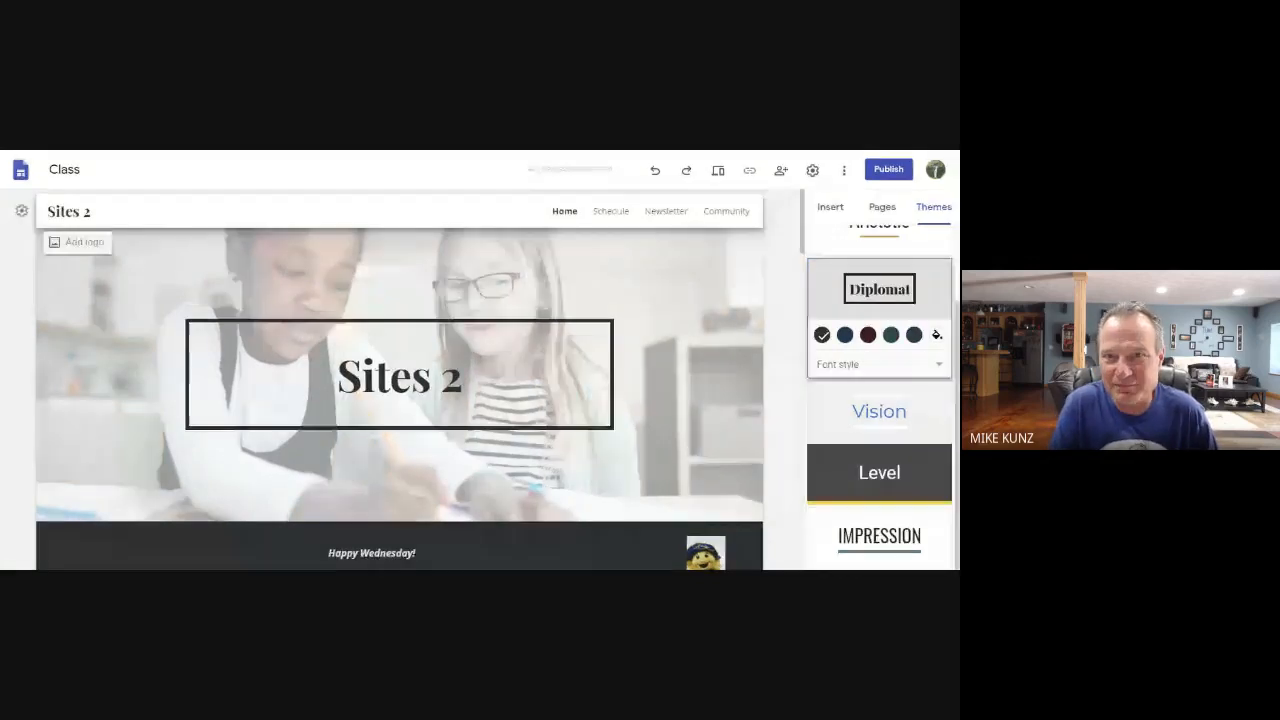
Open the Class site's version history and look at the current version and its option for naming a version
left_click(846, 172)
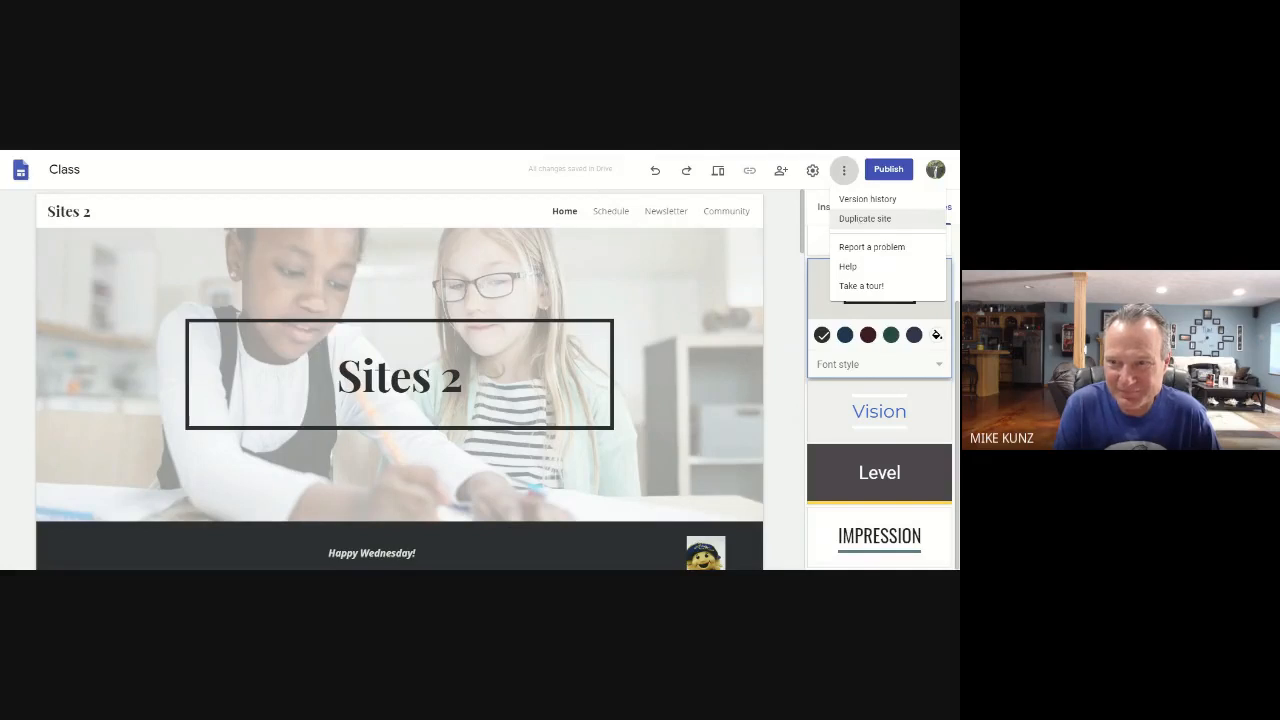
left_click(866, 199)
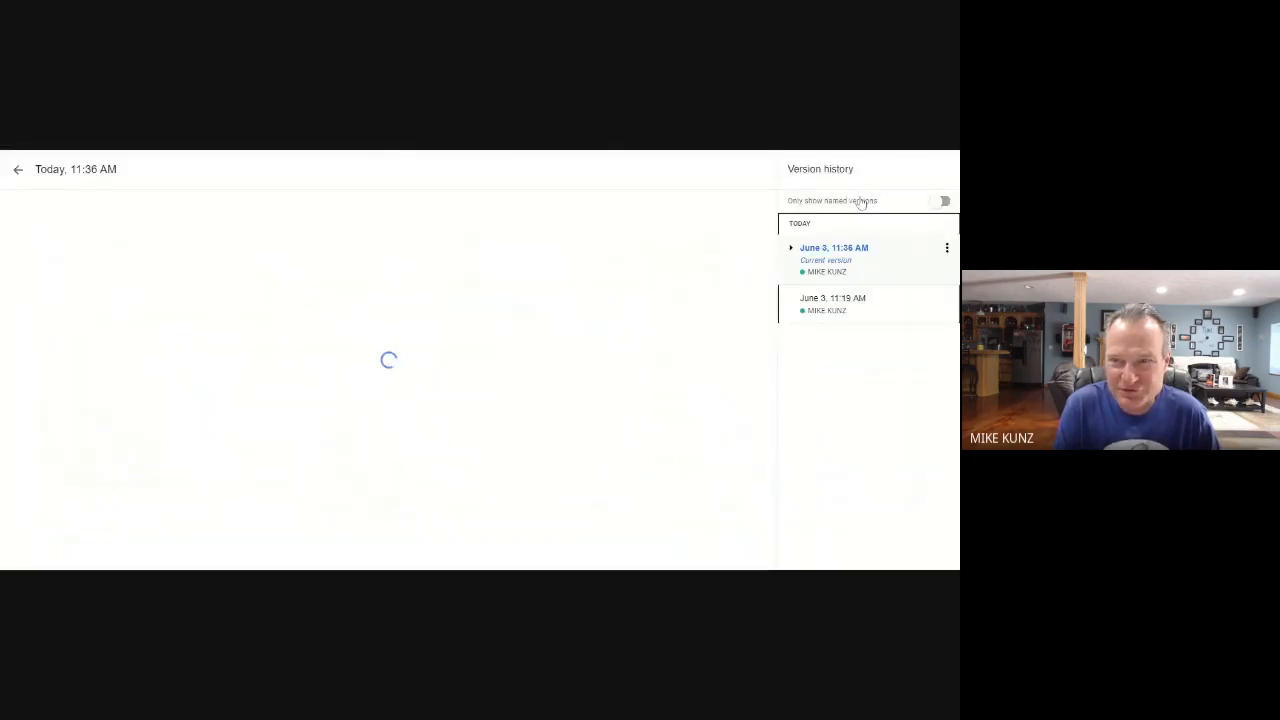
left_click(836, 258)
left_click(875, 370)
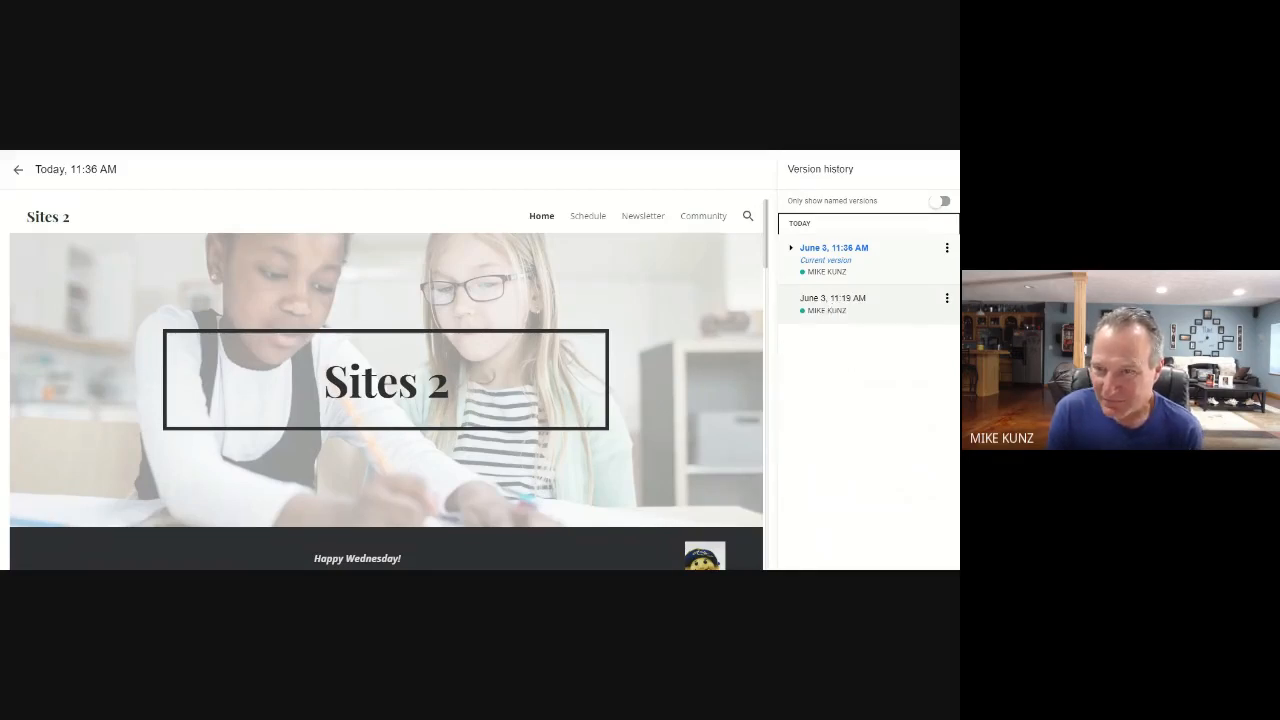
left_click(860, 248)
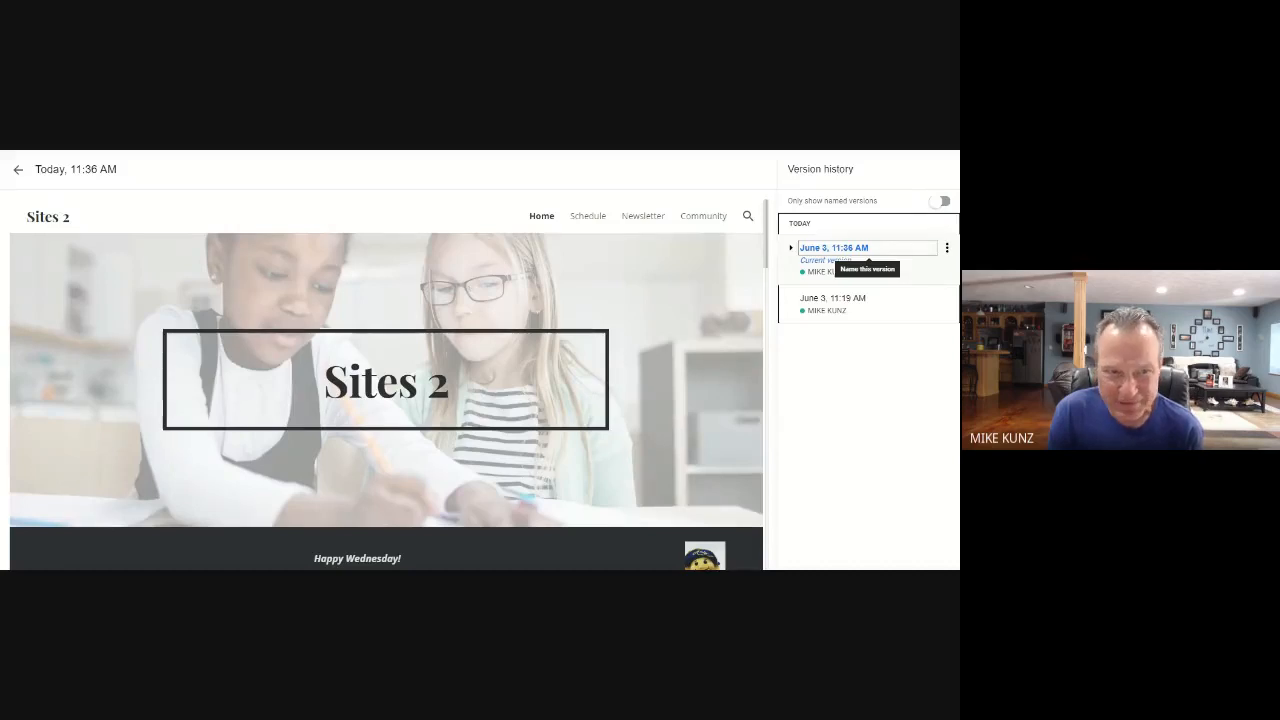
key("Escape")
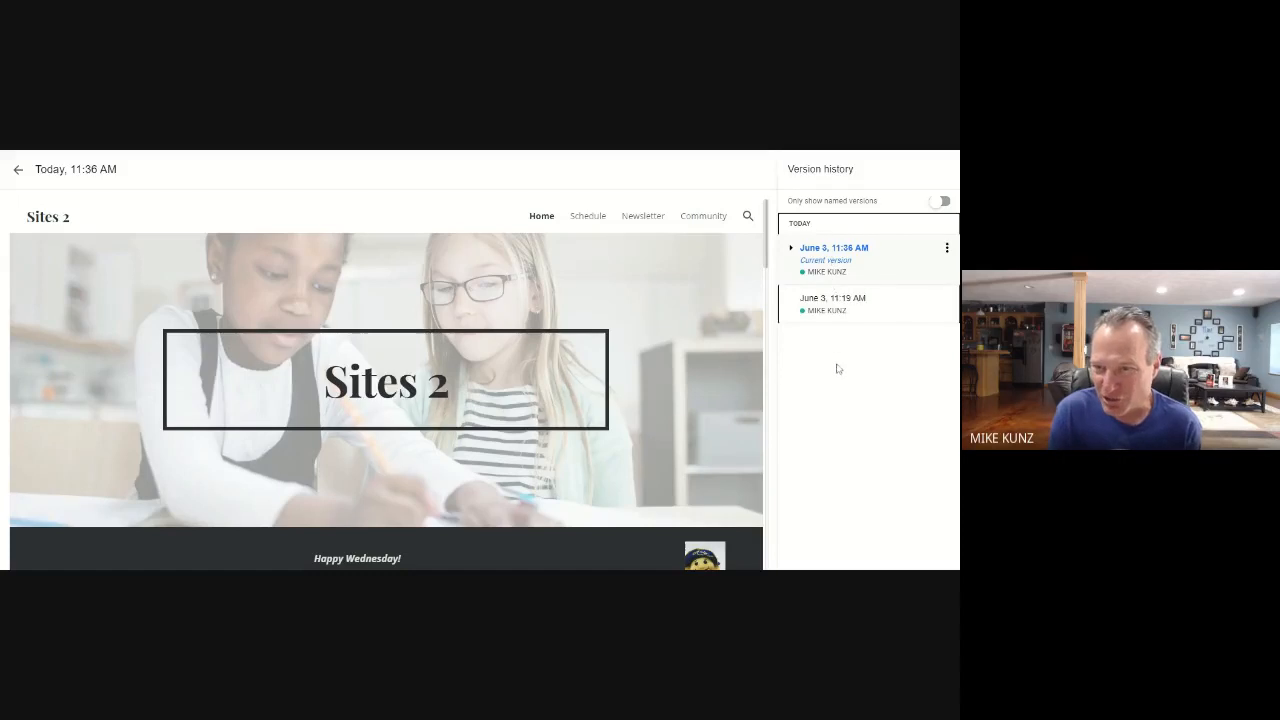
Preview the June 3, 11:19 AM version without restoring it, check the version history once more, and return to the editor
left_click(833, 300)
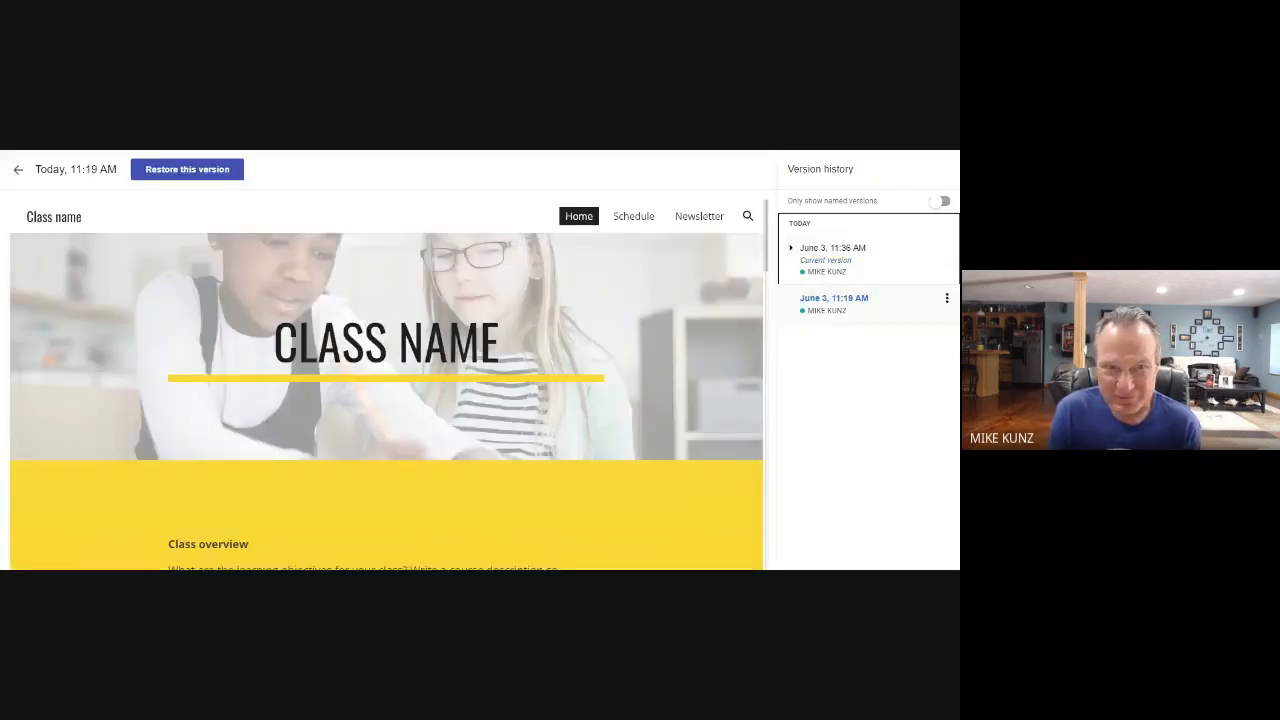
left_click(833, 299)
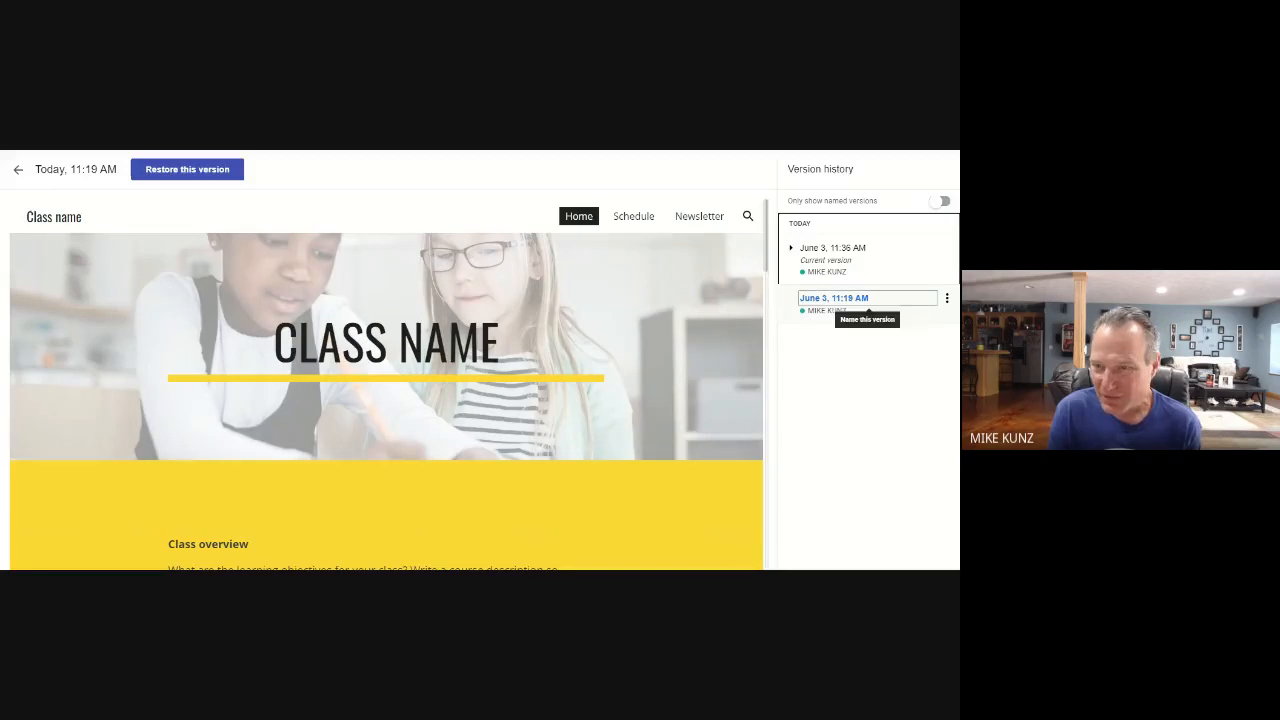
key("Escape")
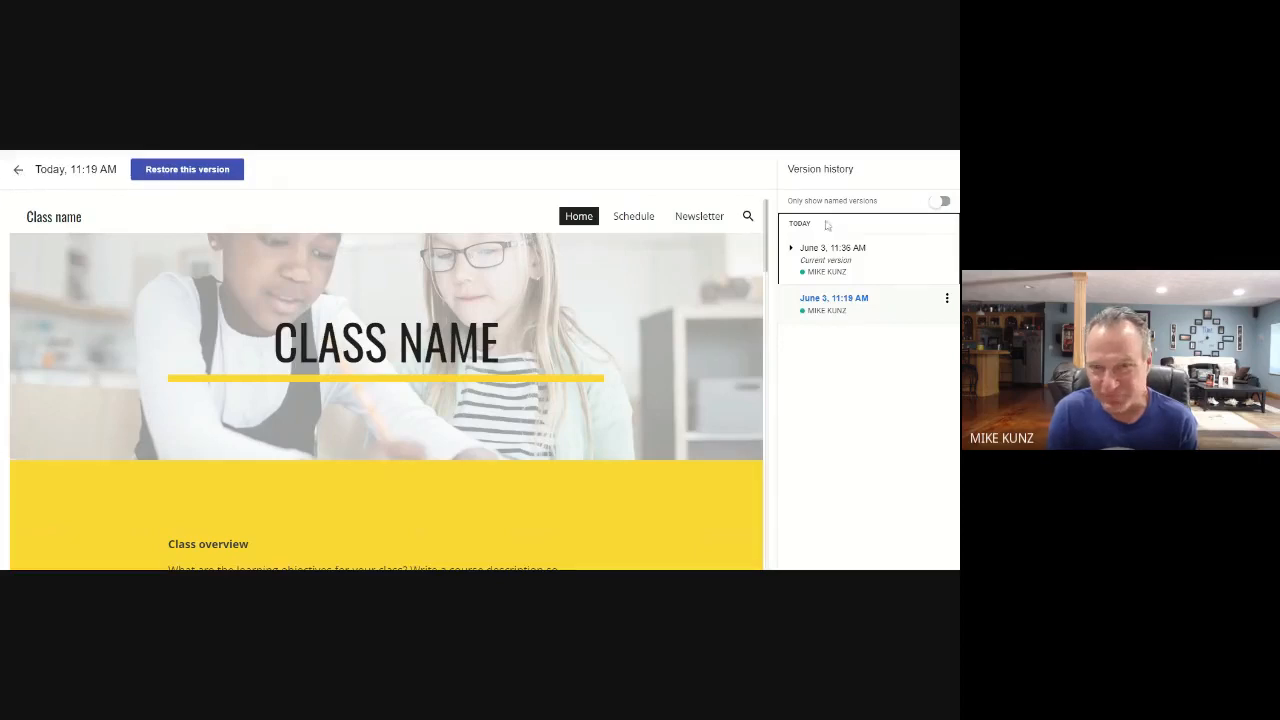
left_click(18, 171)
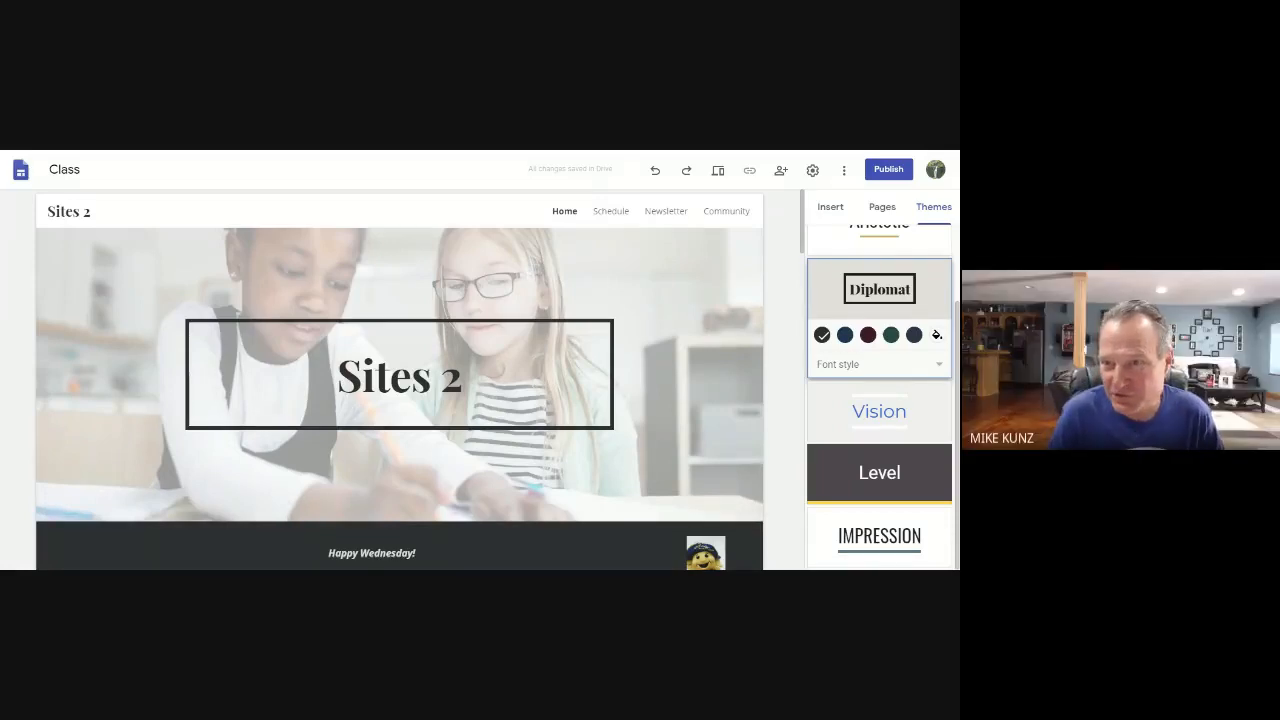
left_click(844, 170)
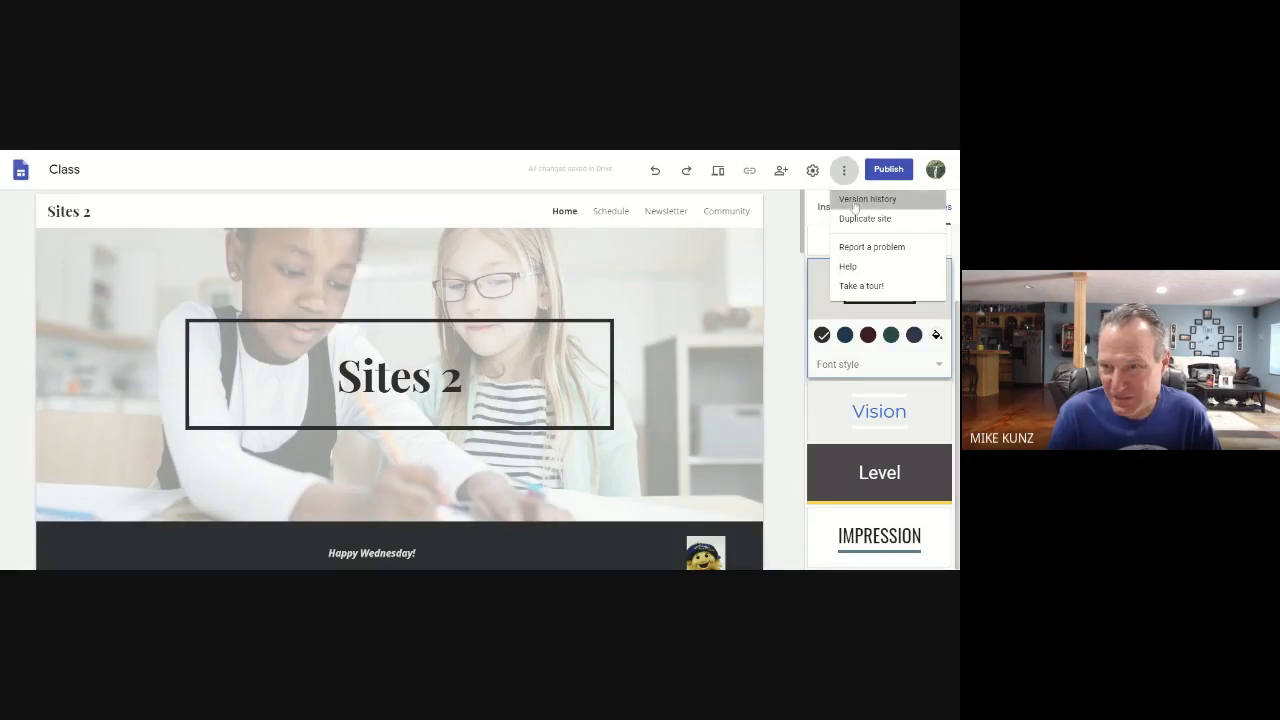
left_click(855, 200)
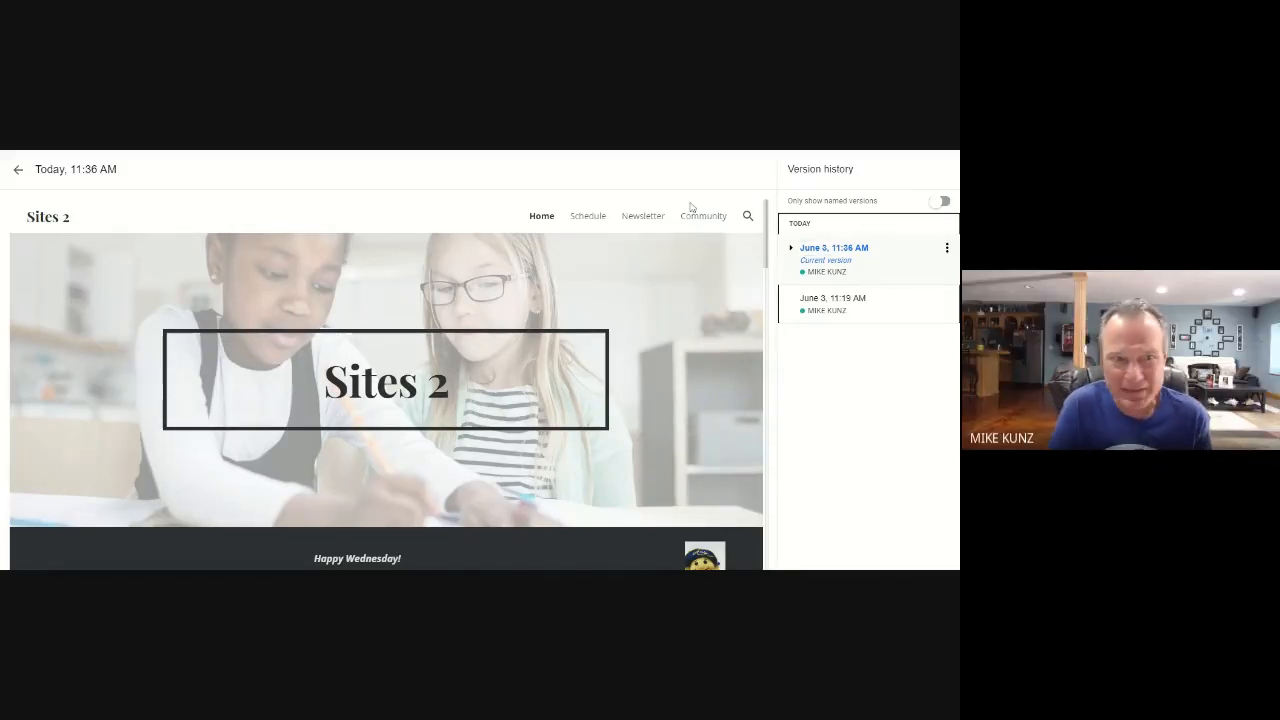
left_click(18, 170)
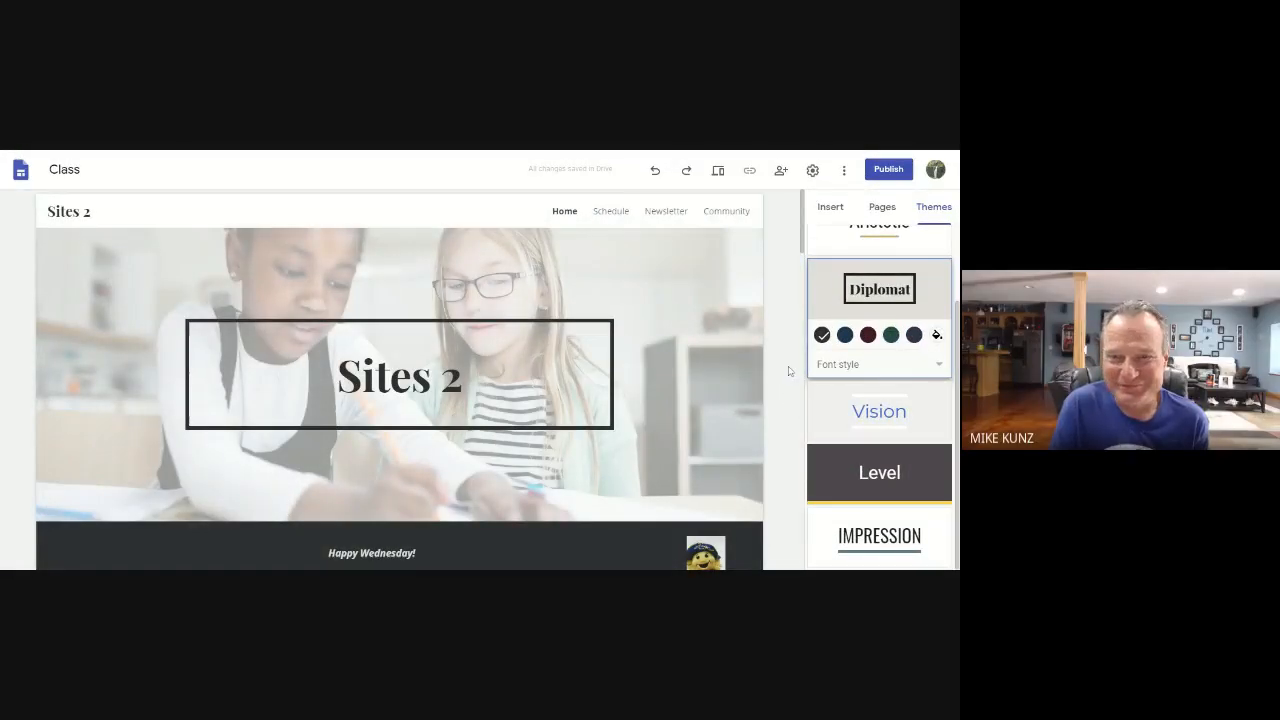
Review the web address and viewer access in the publishing options, and cancel without publishing
left_click(888, 170)
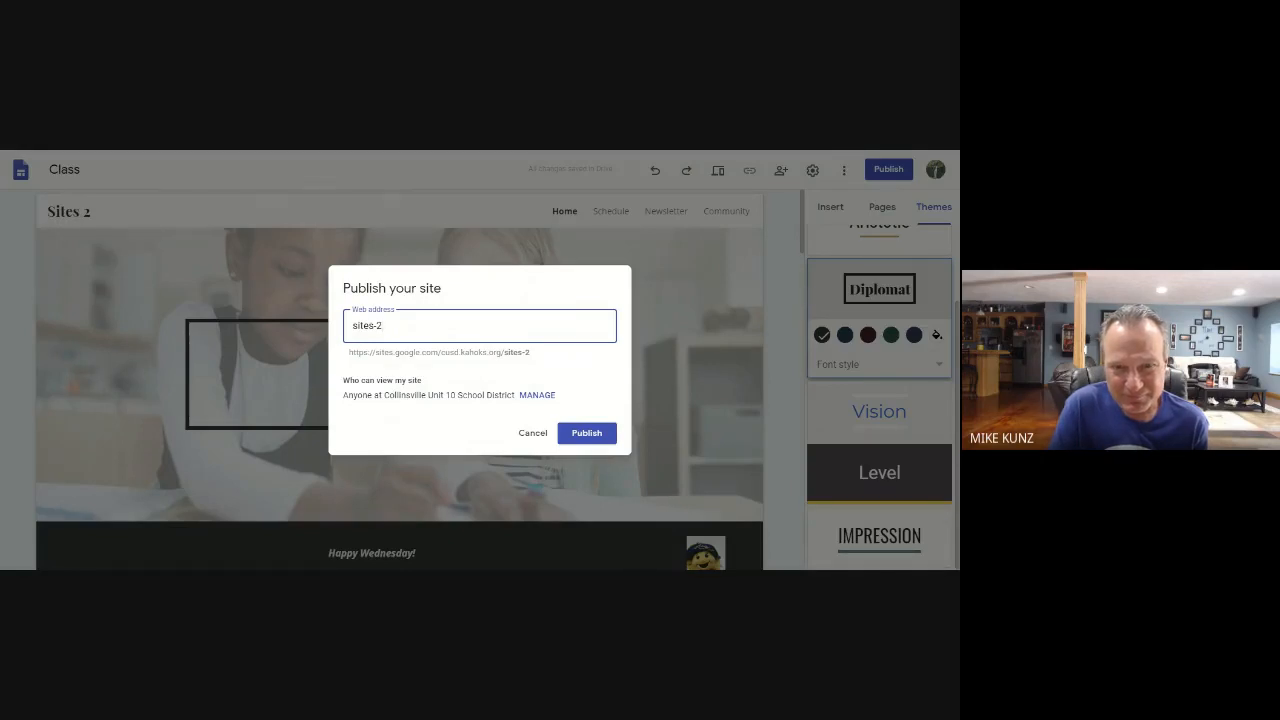
left_click_drag(384, 326, 315, 339)
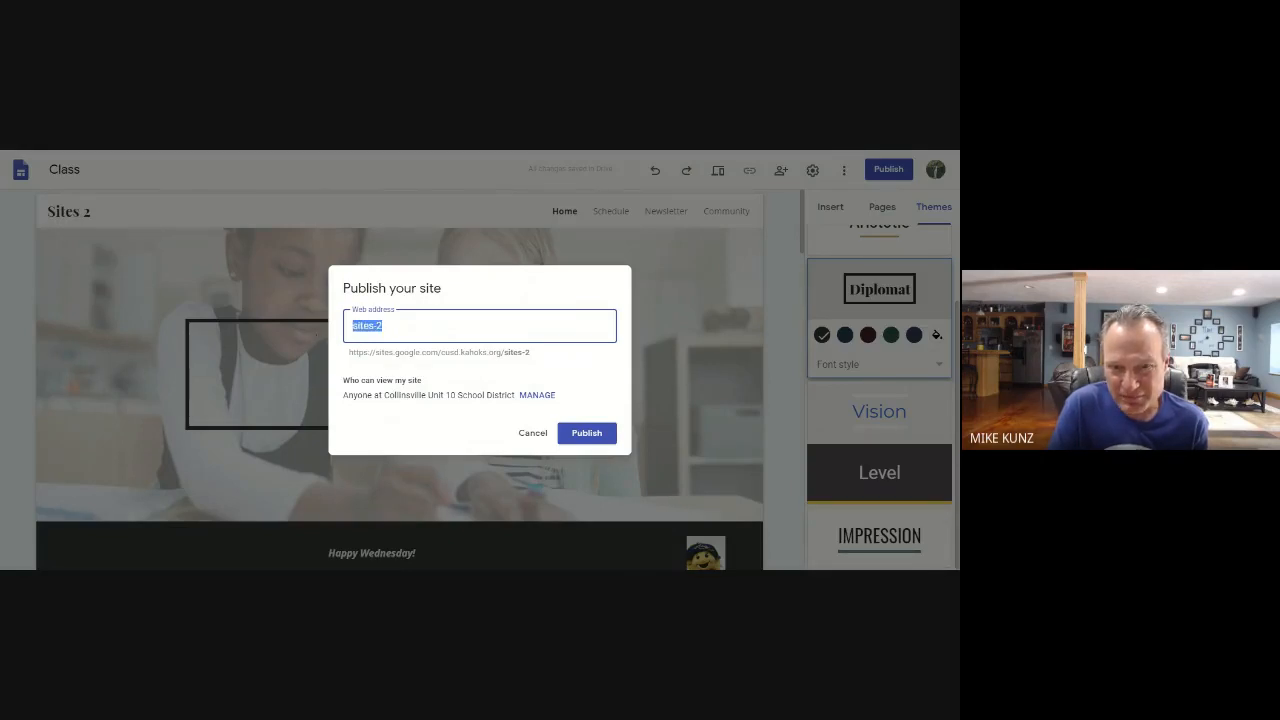
left_click(383, 326)
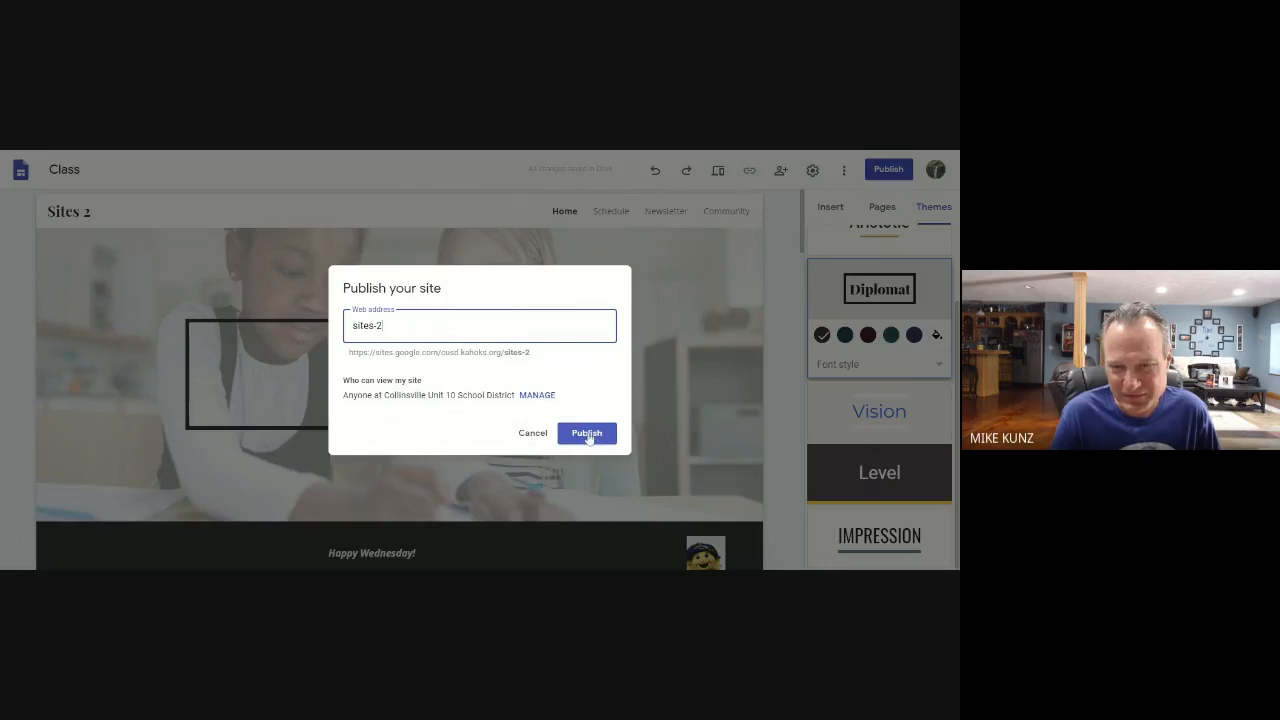
left_click(532, 434)
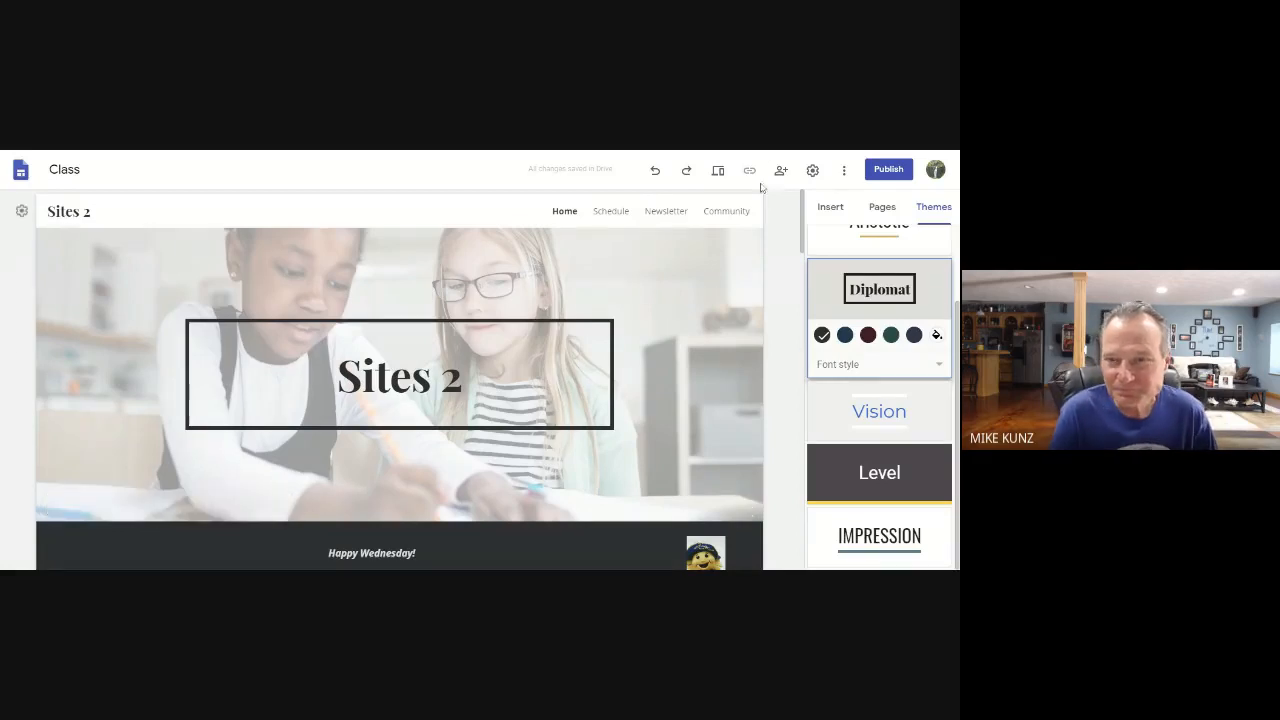
Check the site settings briefly, preview the site as visitors see it, and return to the editor
left_click(813, 172)
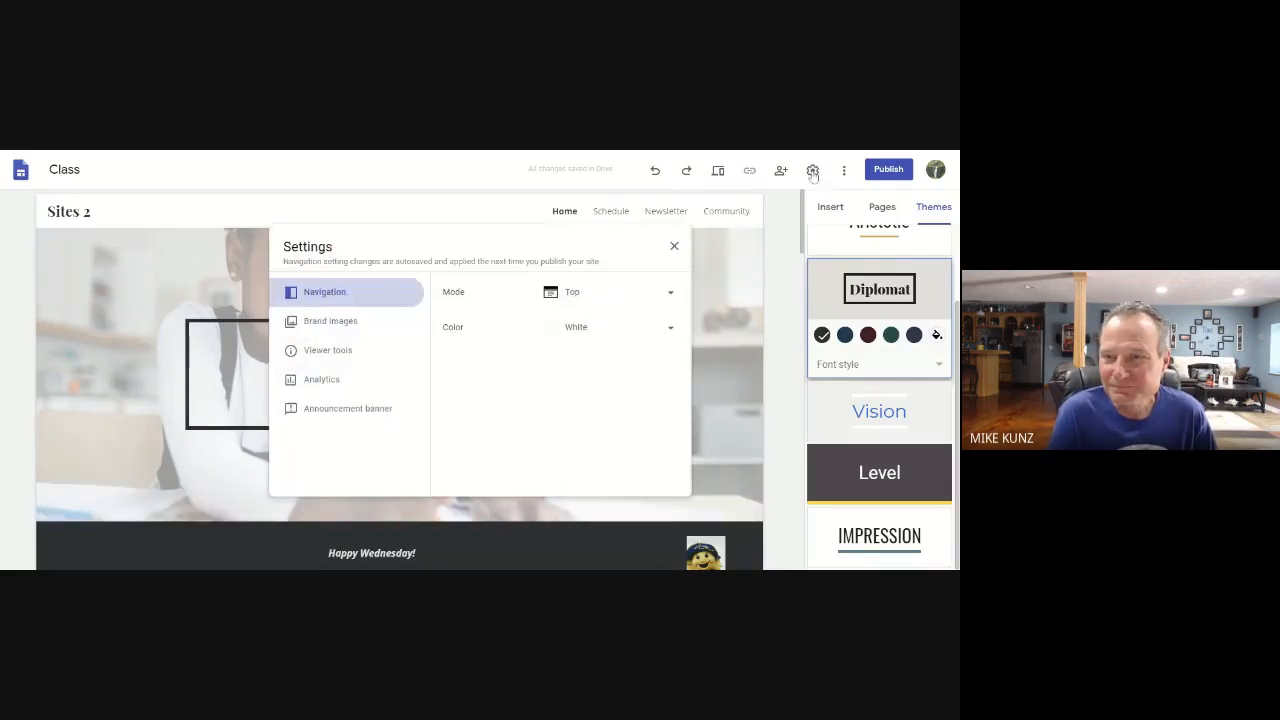
key("Escape")
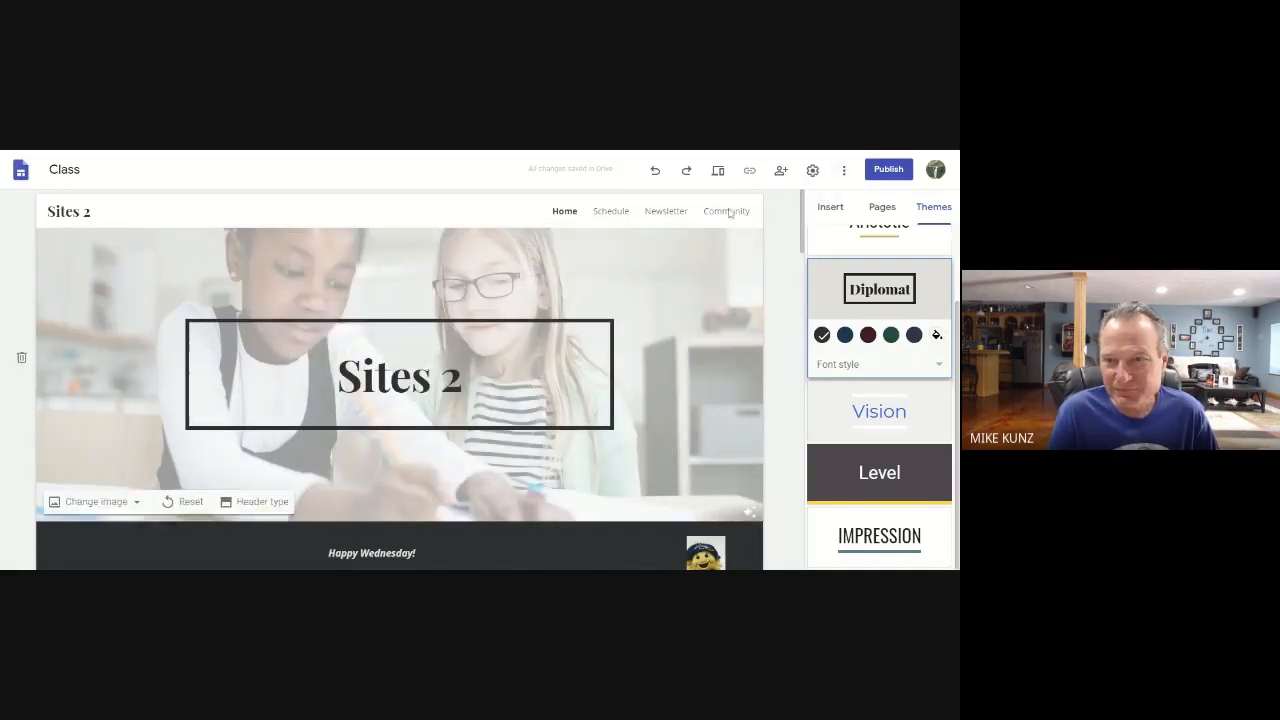
left_click(724, 171)
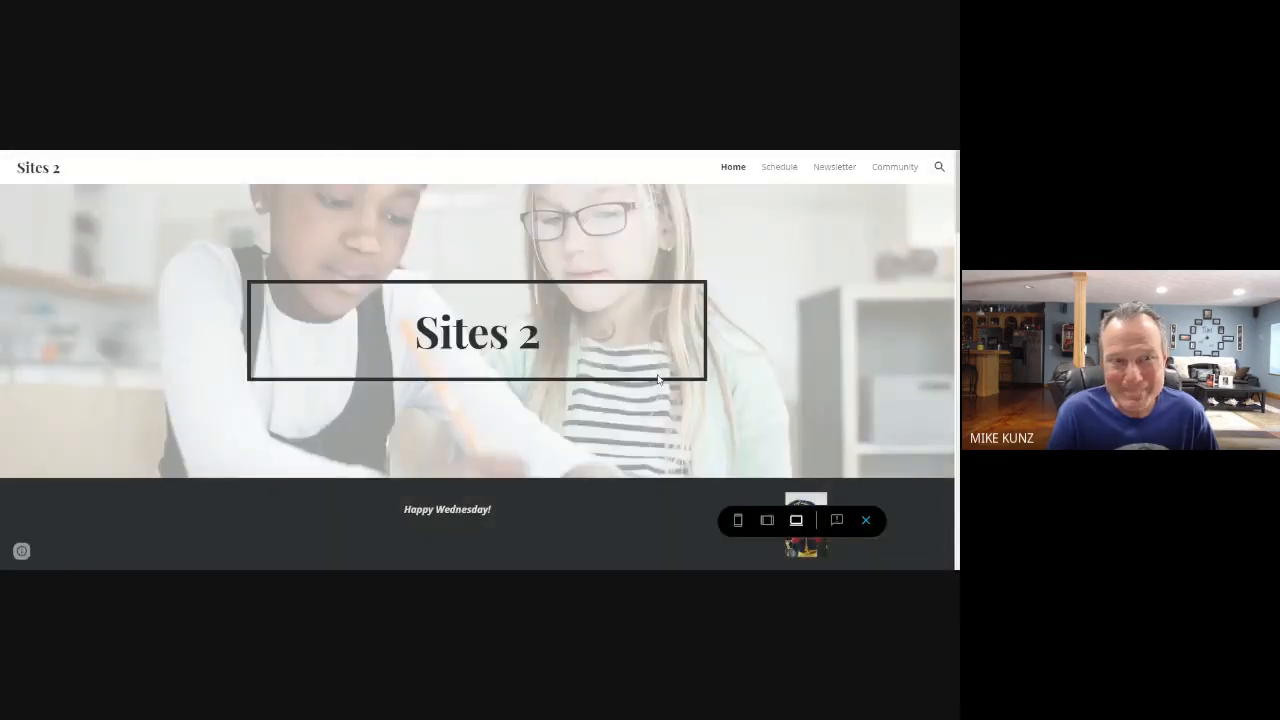
left_click(866, 520)
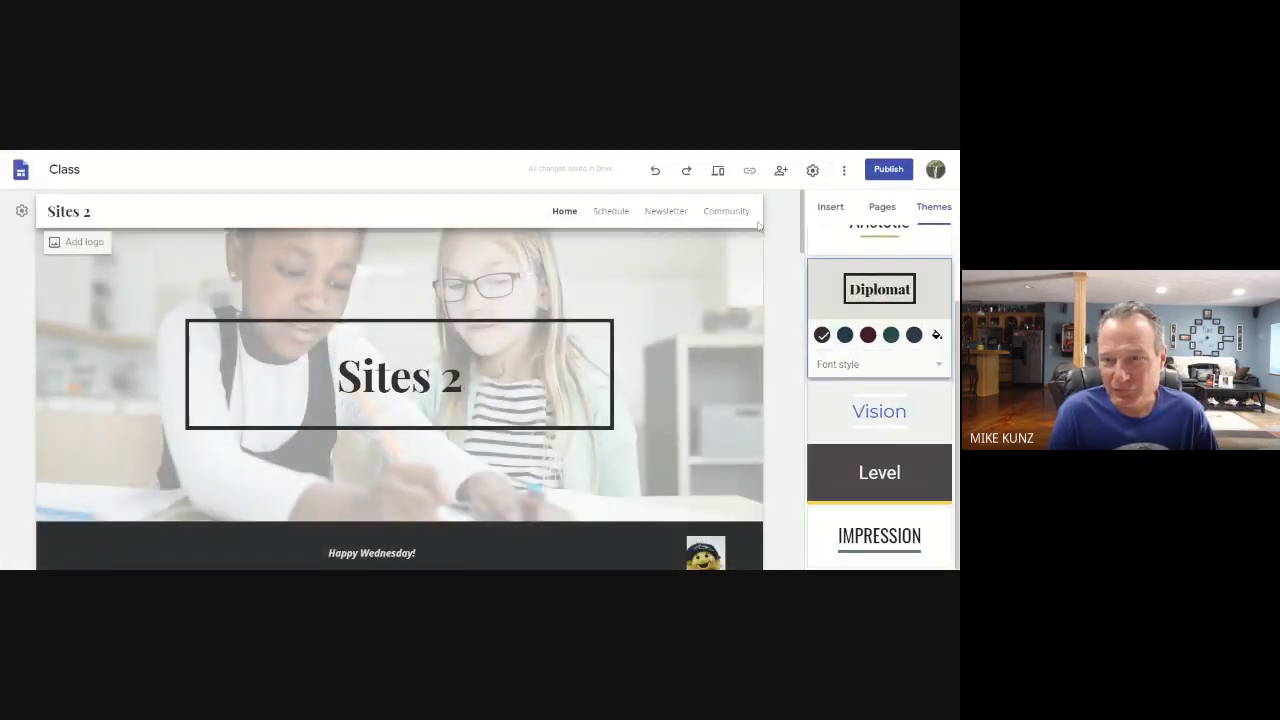
Publish the site at the web address sites-2 and copy its published link
left_click(886, 171)
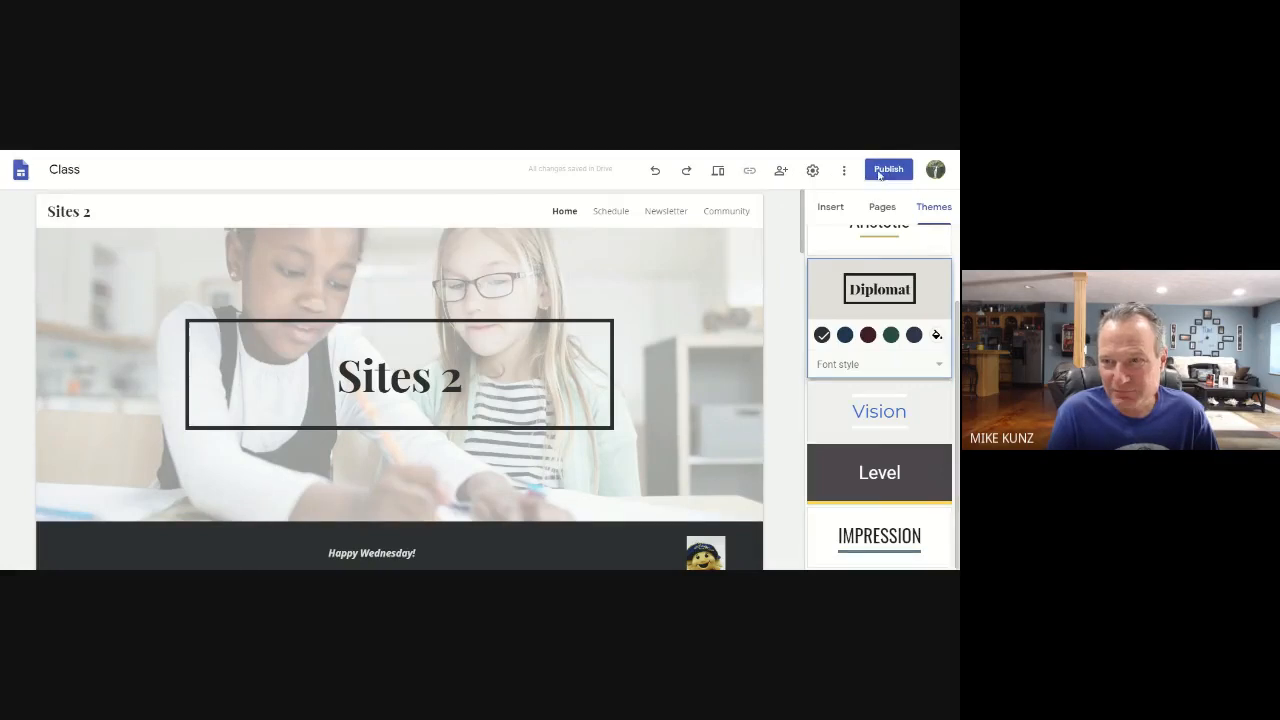
left_click(586, 432)
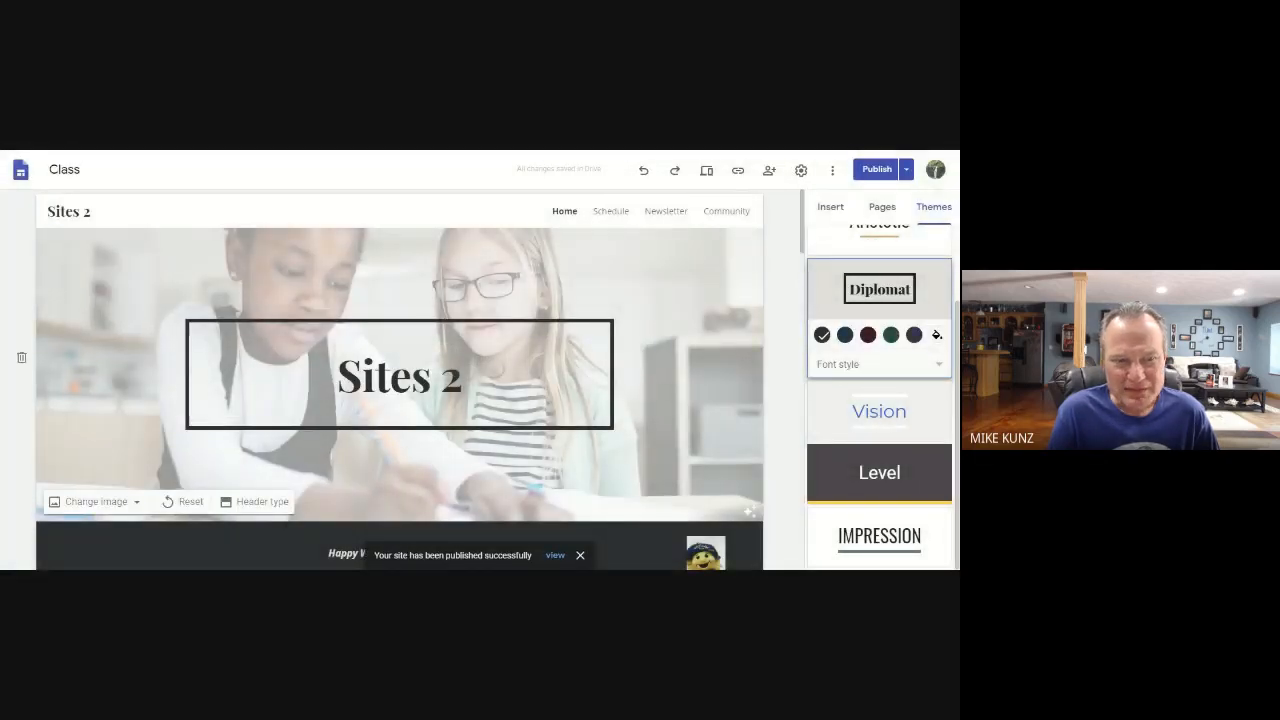
left_click(738, 172)
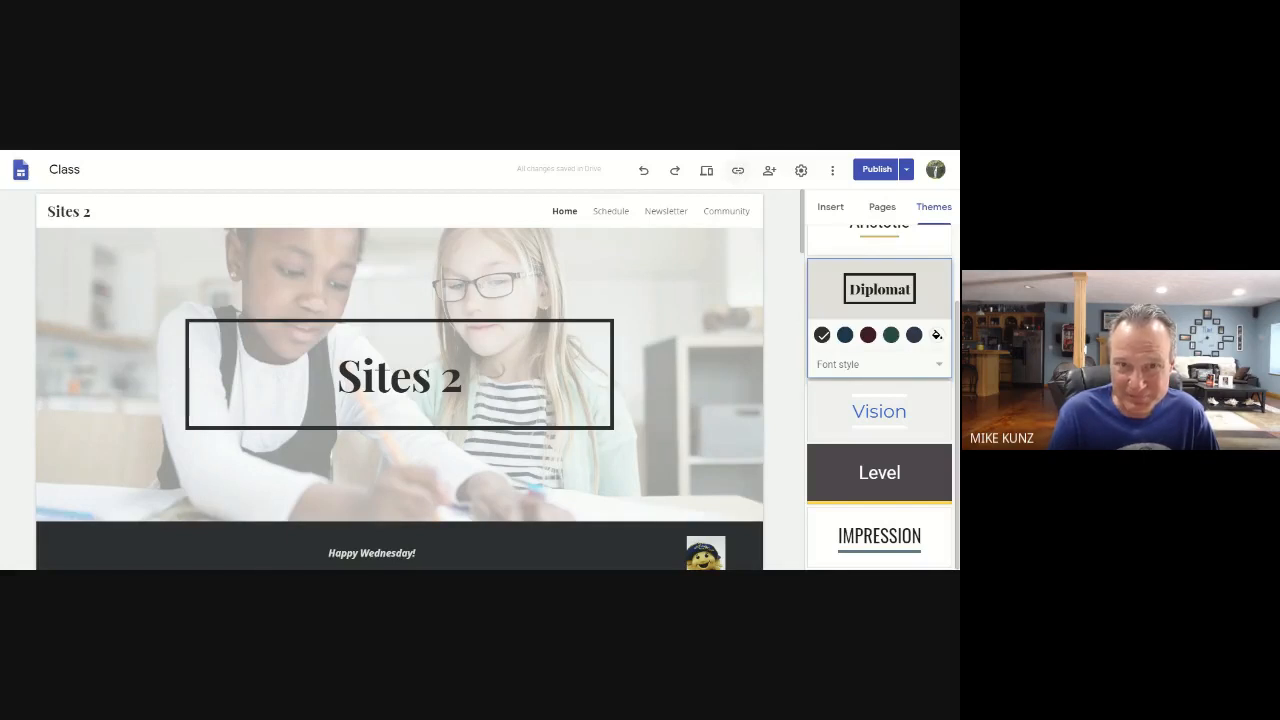
left_click(738, 172)
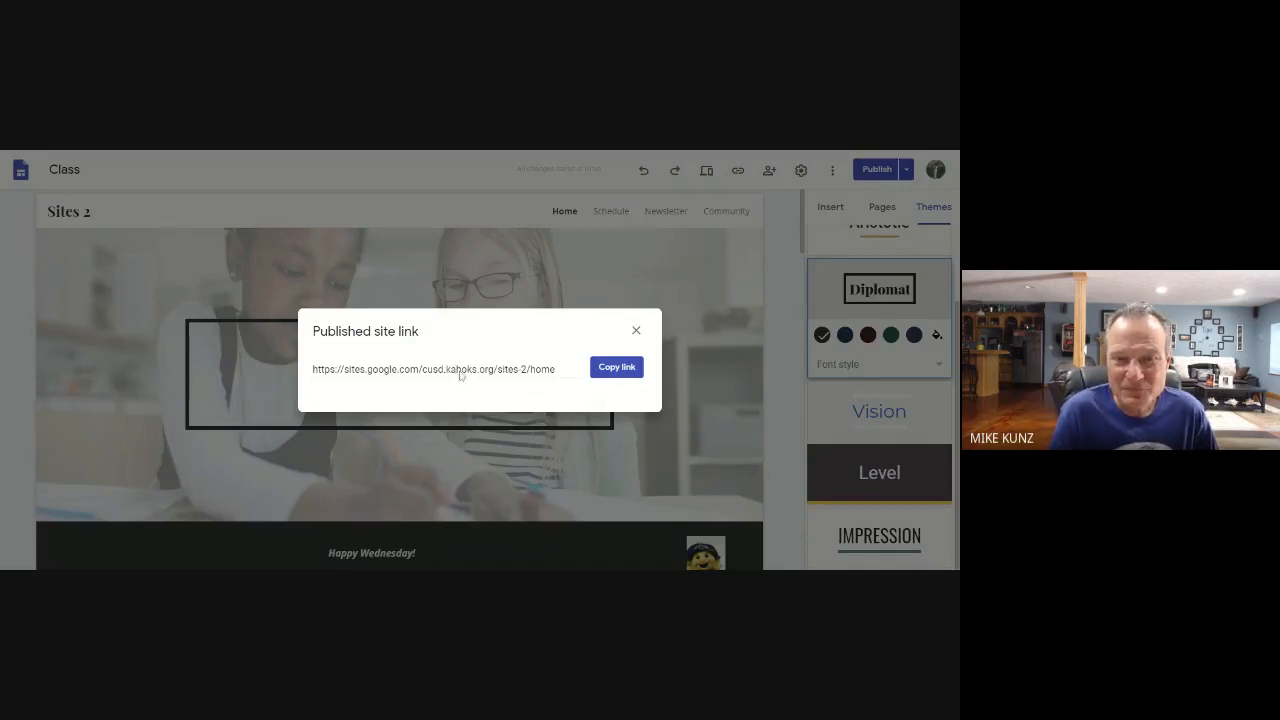
left_click(612, 368)
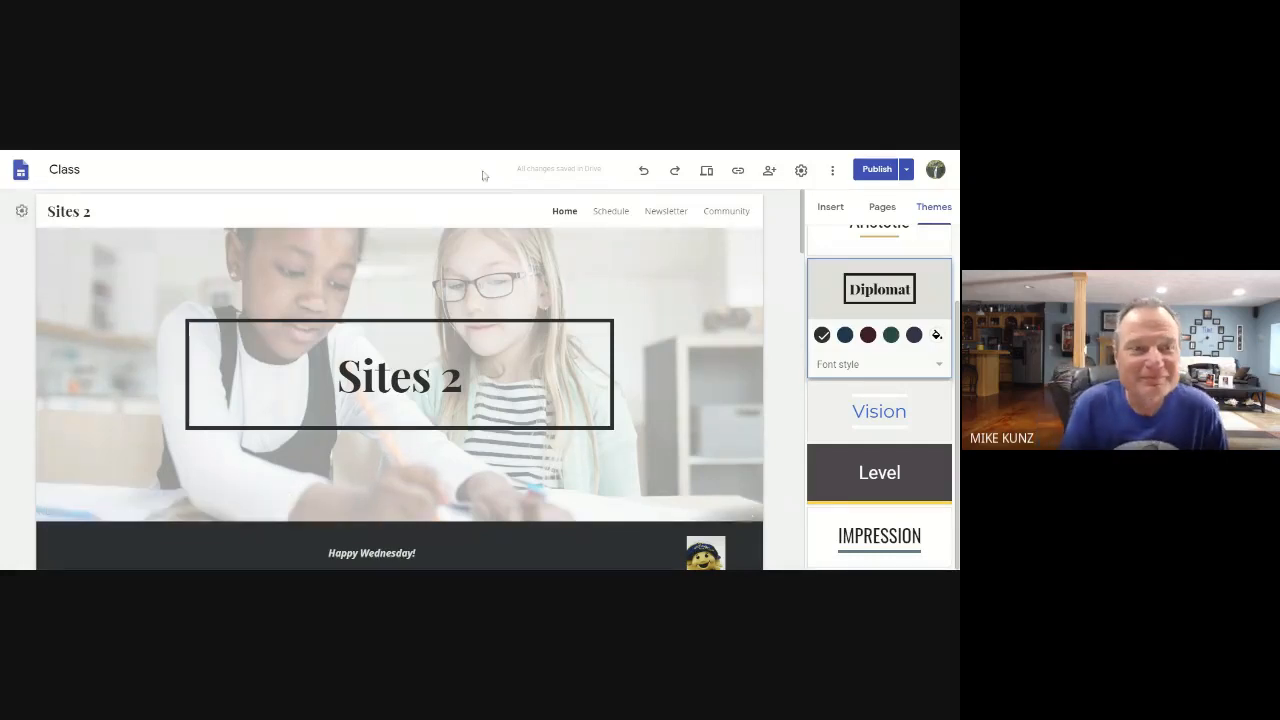
Rename the site document from Class to Sites 2
left_click(110, 169)
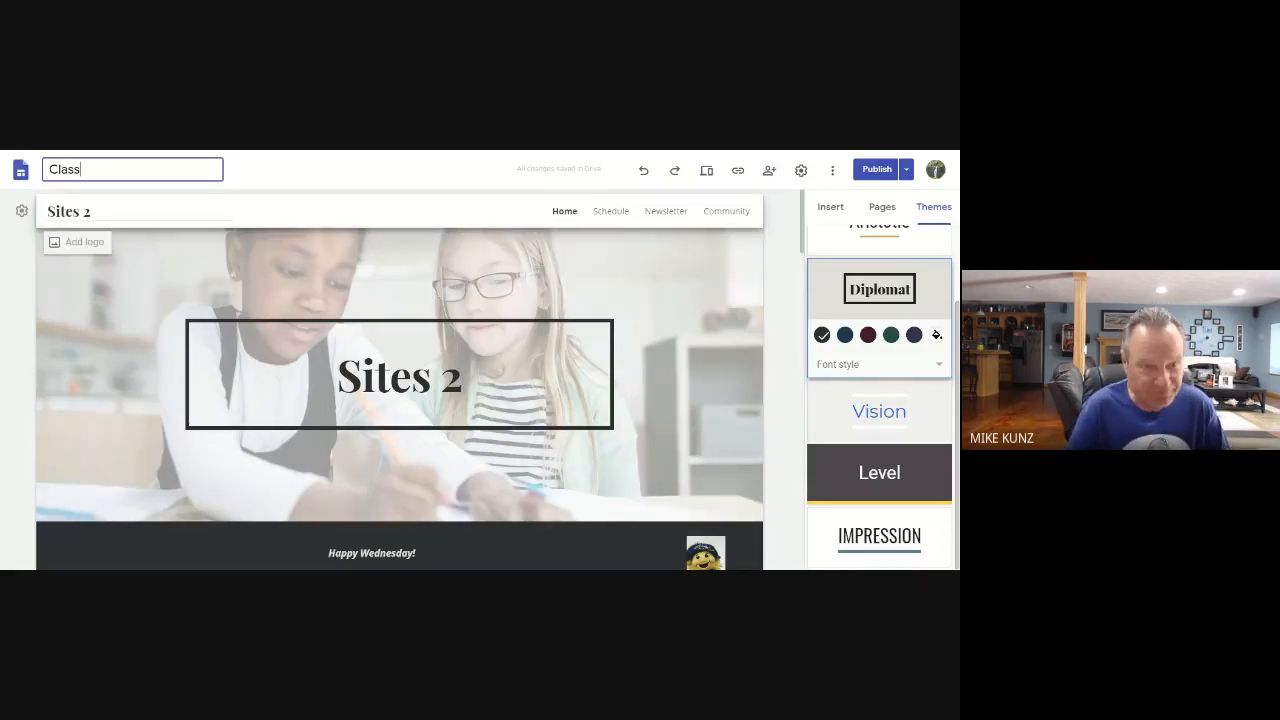
key("BackSpace")
key("BackSpace")
key("BackSpace")
key("BackSpace")
key("BackSpace")
type("Sites 2")
key("Return")
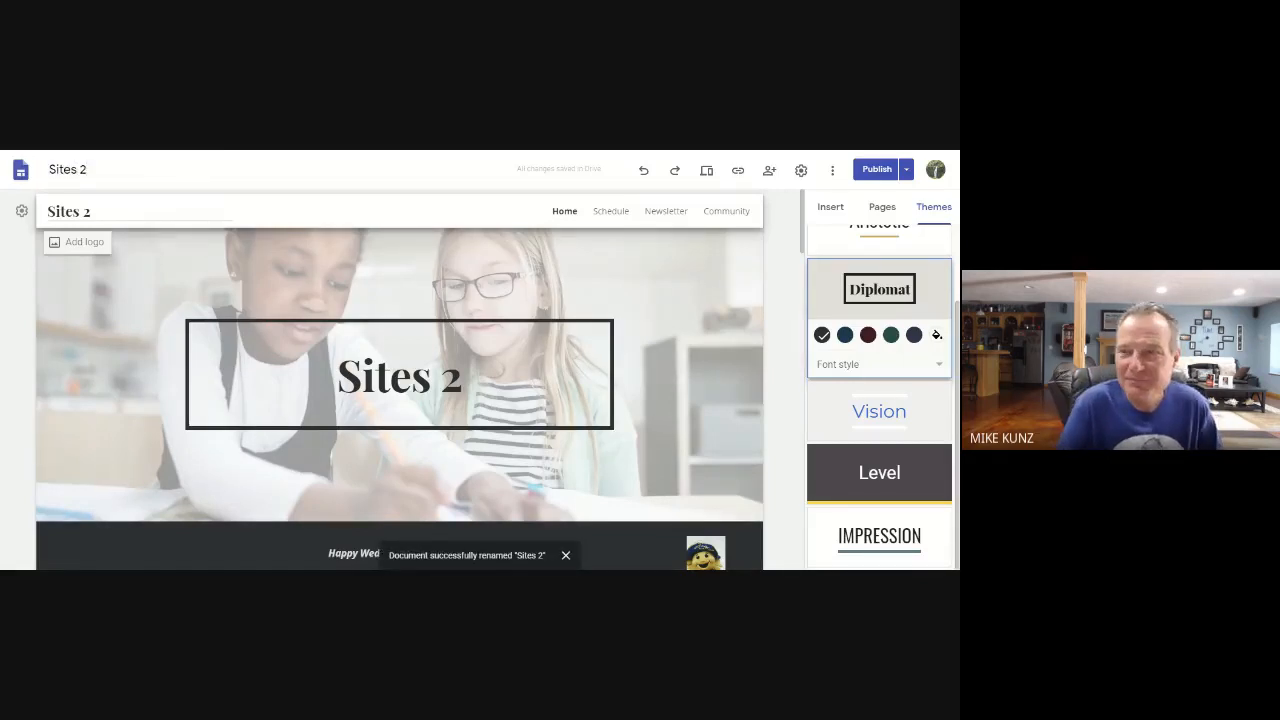
Review the publish settings and the page for reviewing unpublished changes, and return to the editor
left_click(907, 170)
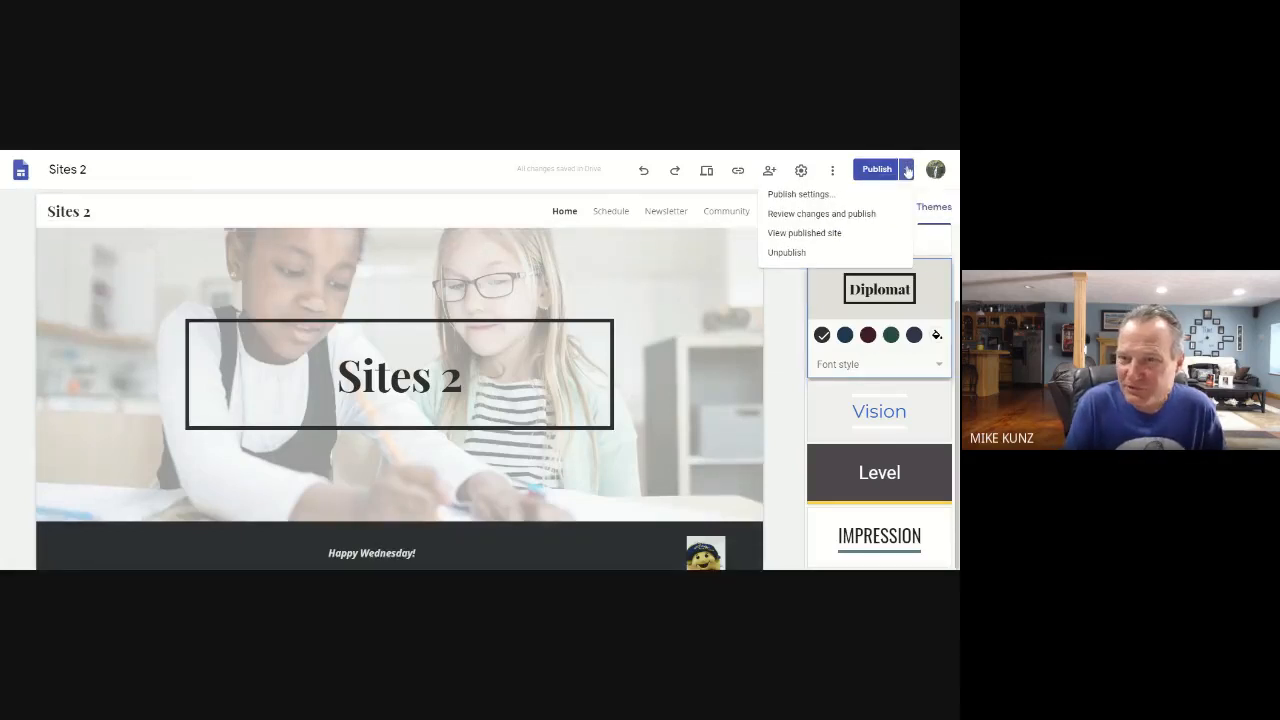
left_click(800, 195)
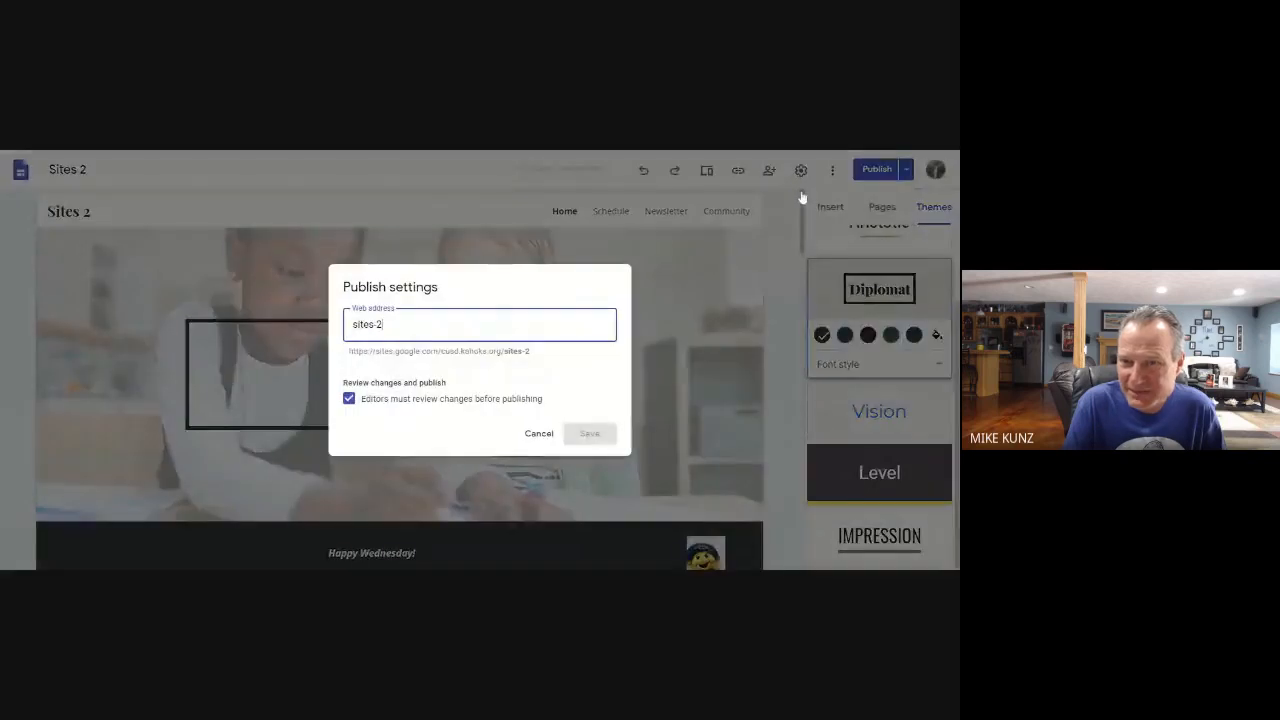
left_click(545, 441)
left_click(905, 169)
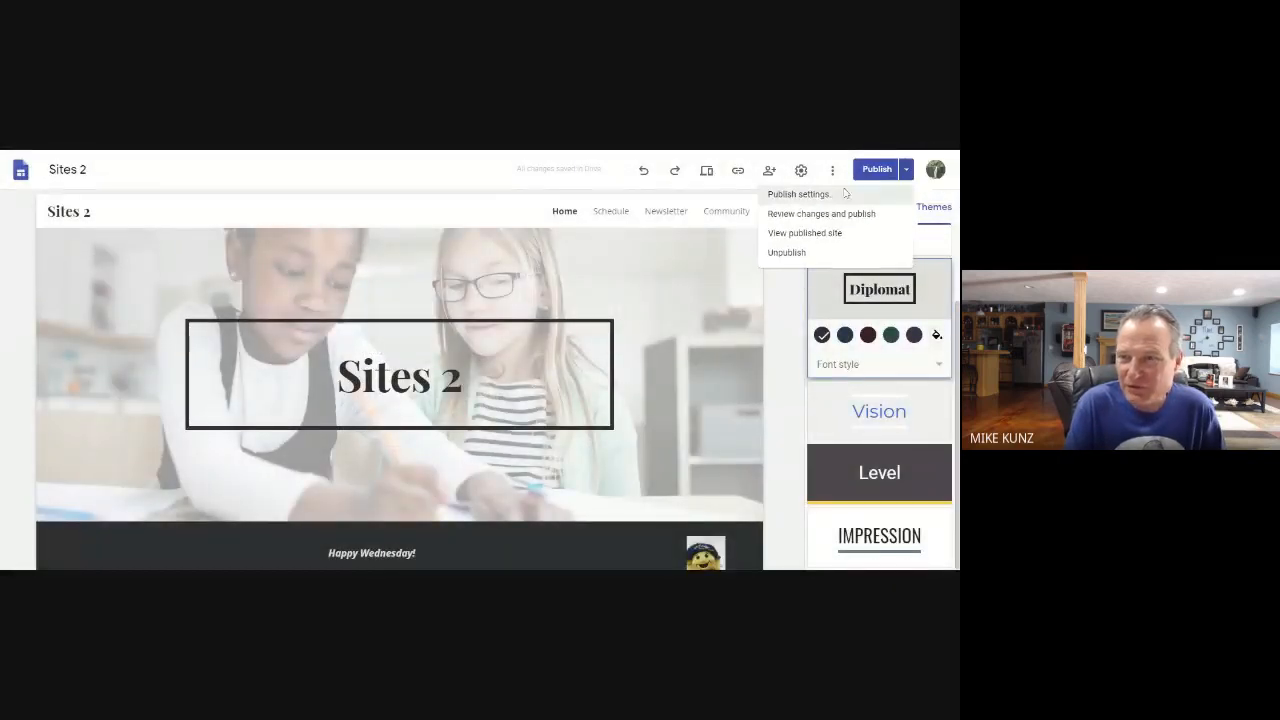
left_click(791, 216)
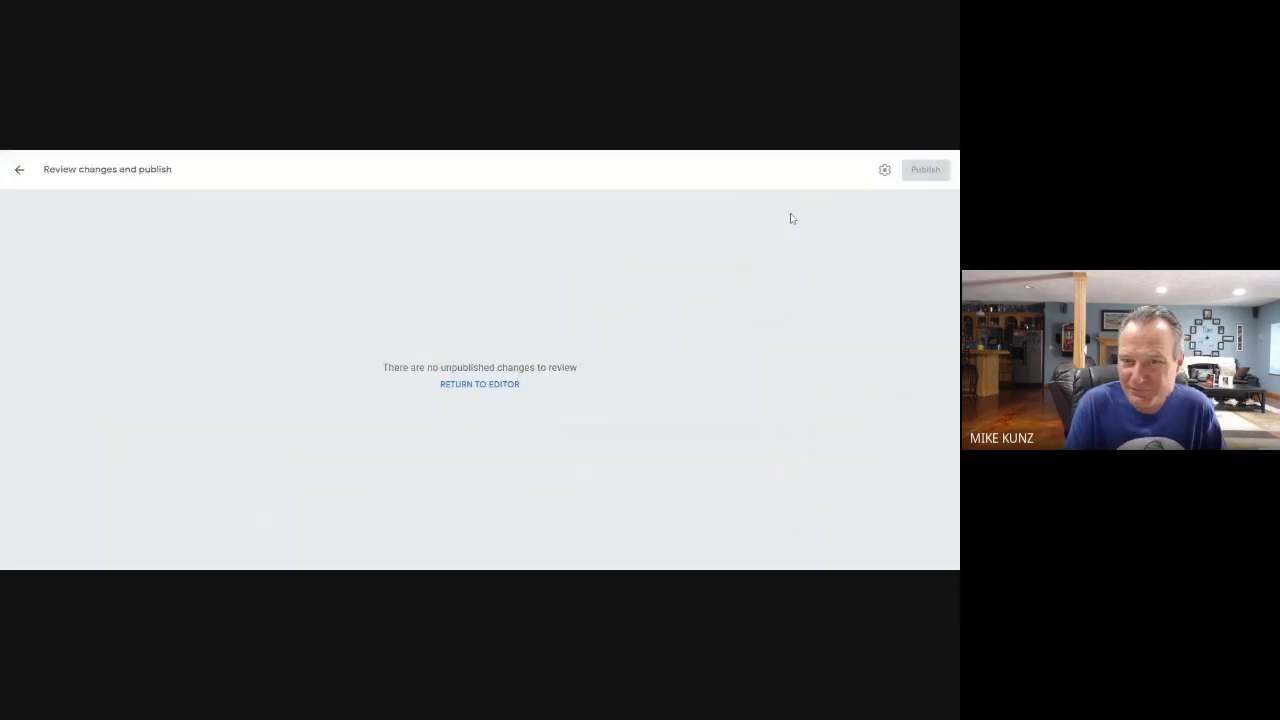
left_click(19, 172)
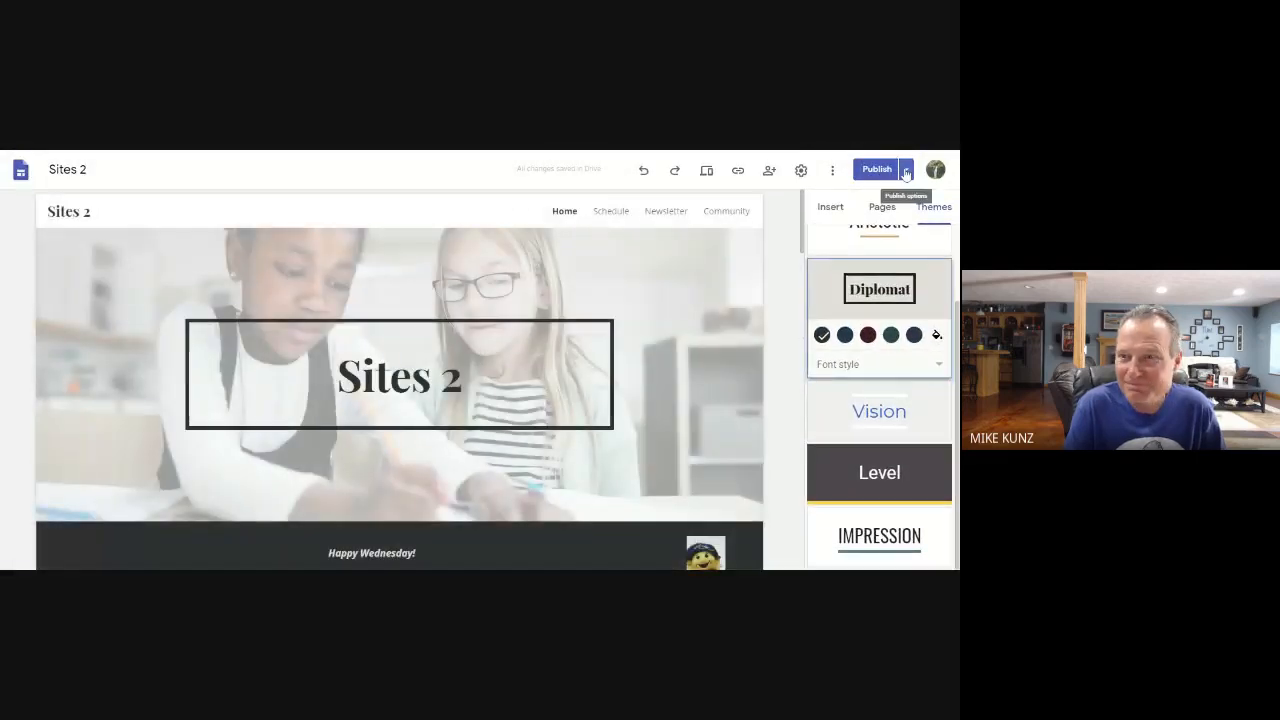
Look over the publish options, including Unpublish, close them without choosing any, and switch to the CUSD Training site
left_click(905, 171)
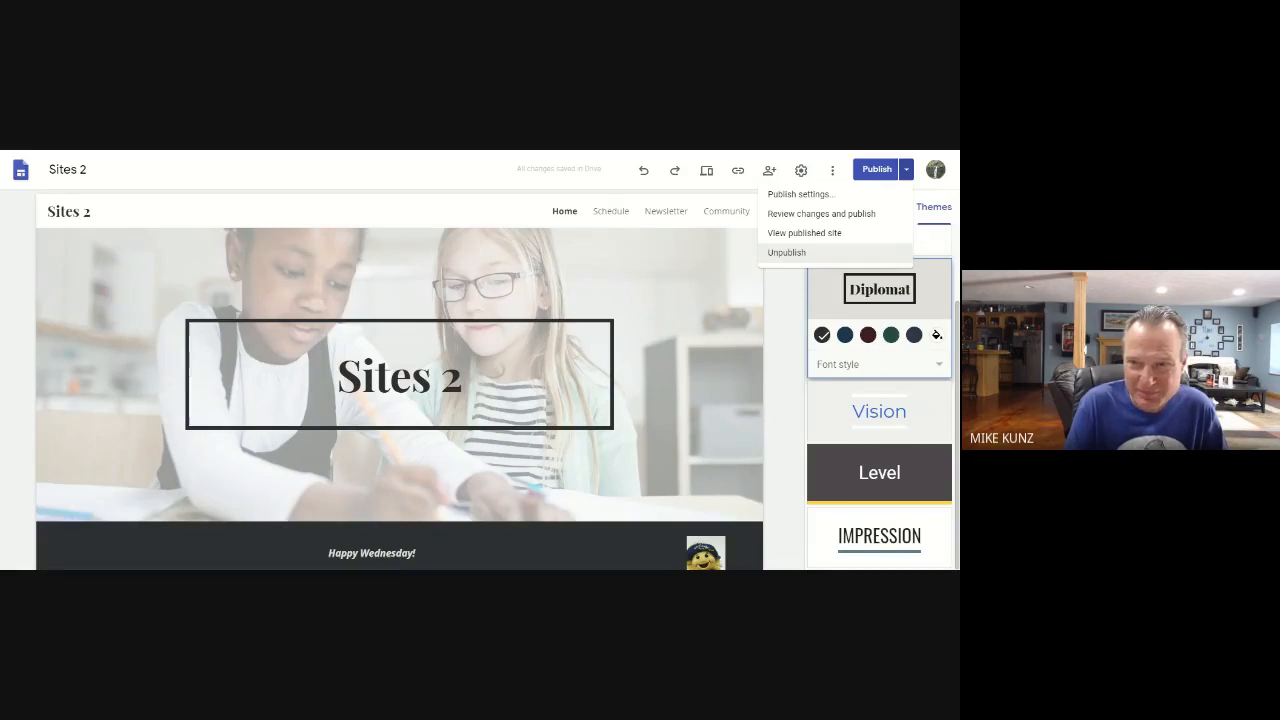
left_click(475, 181)
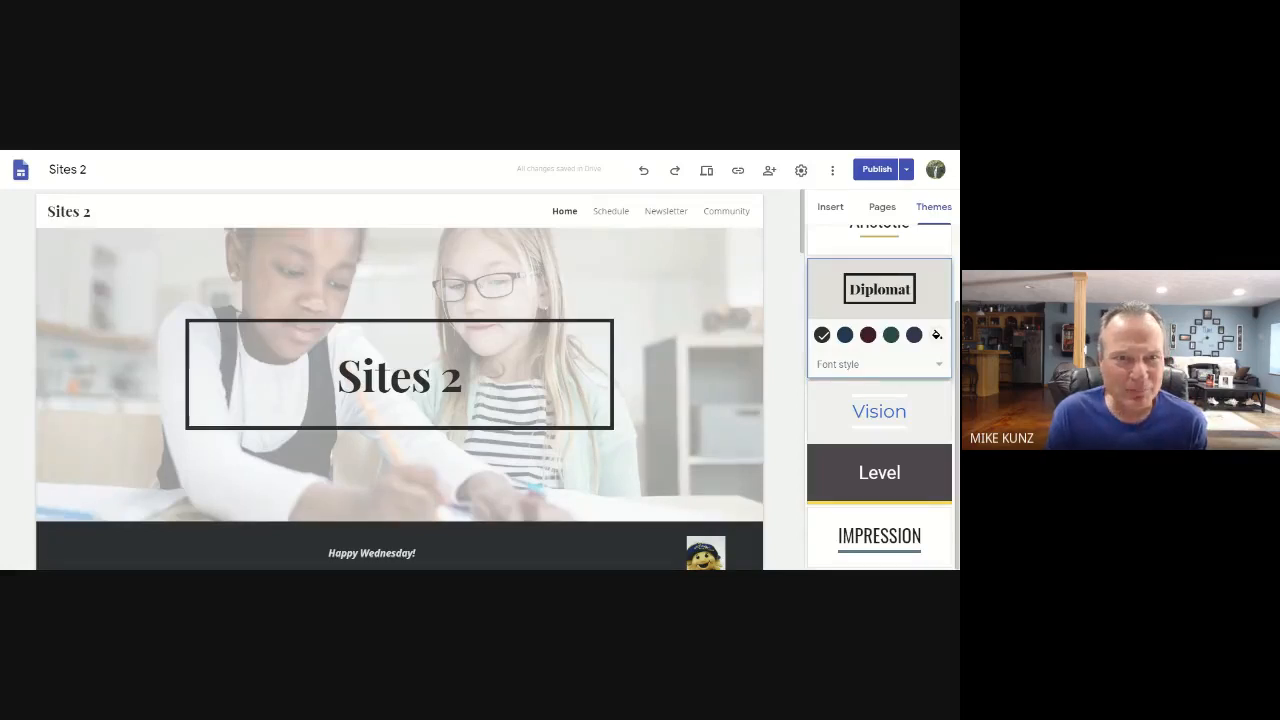
key("ctrl+Tab")
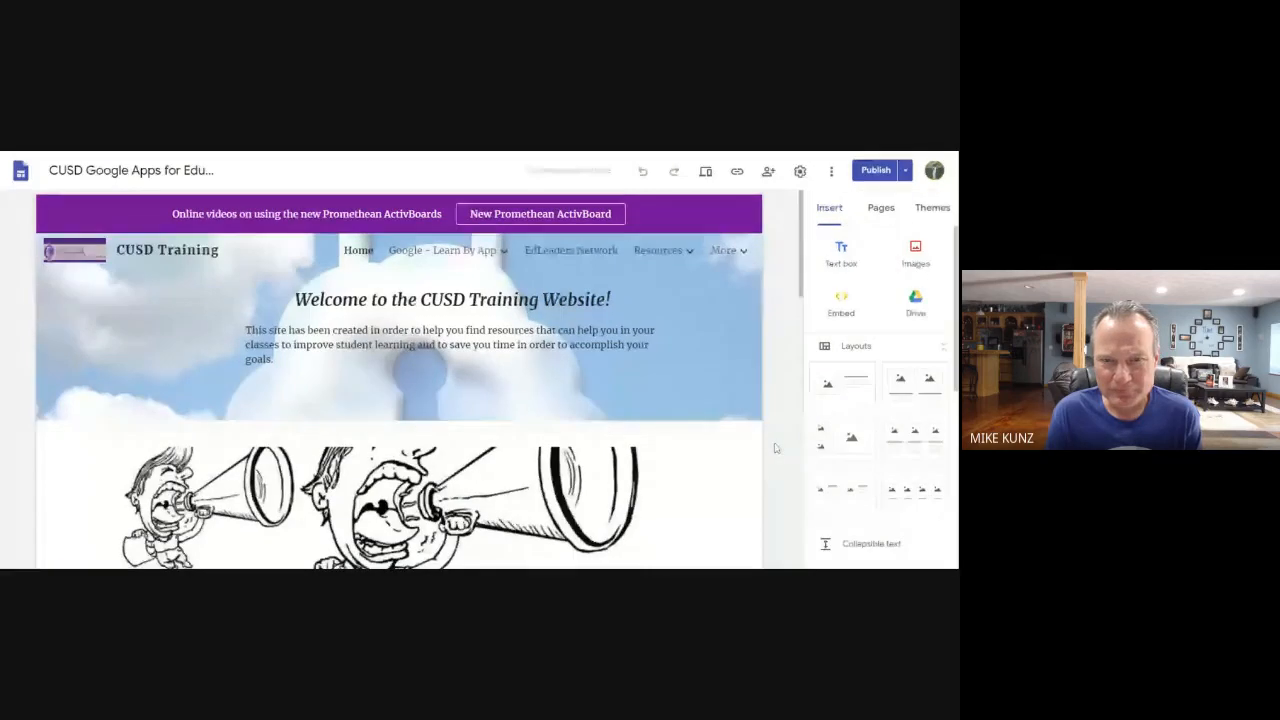
In the home page's CUSD Teachers/Staff Summer Training line, replace the closing "Soon!" with "soon"
scroll(538, 385, "down", 5)
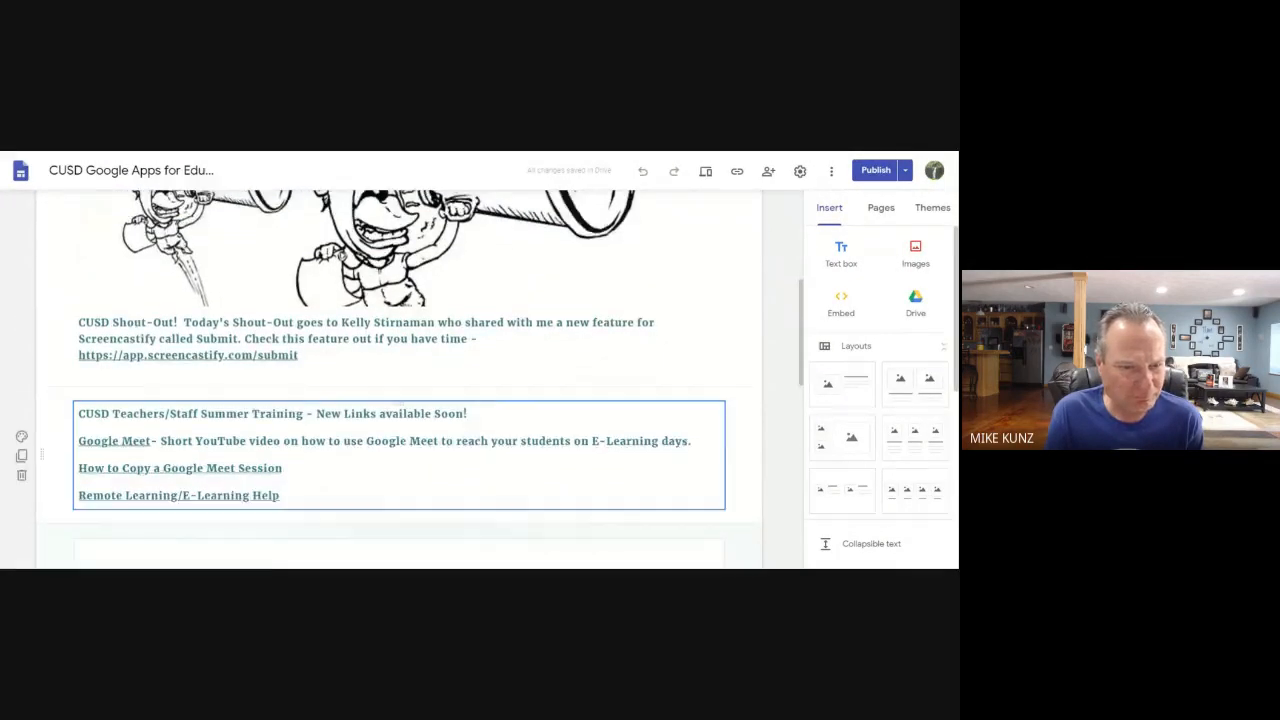
scroll(400, 380, "down", 2)
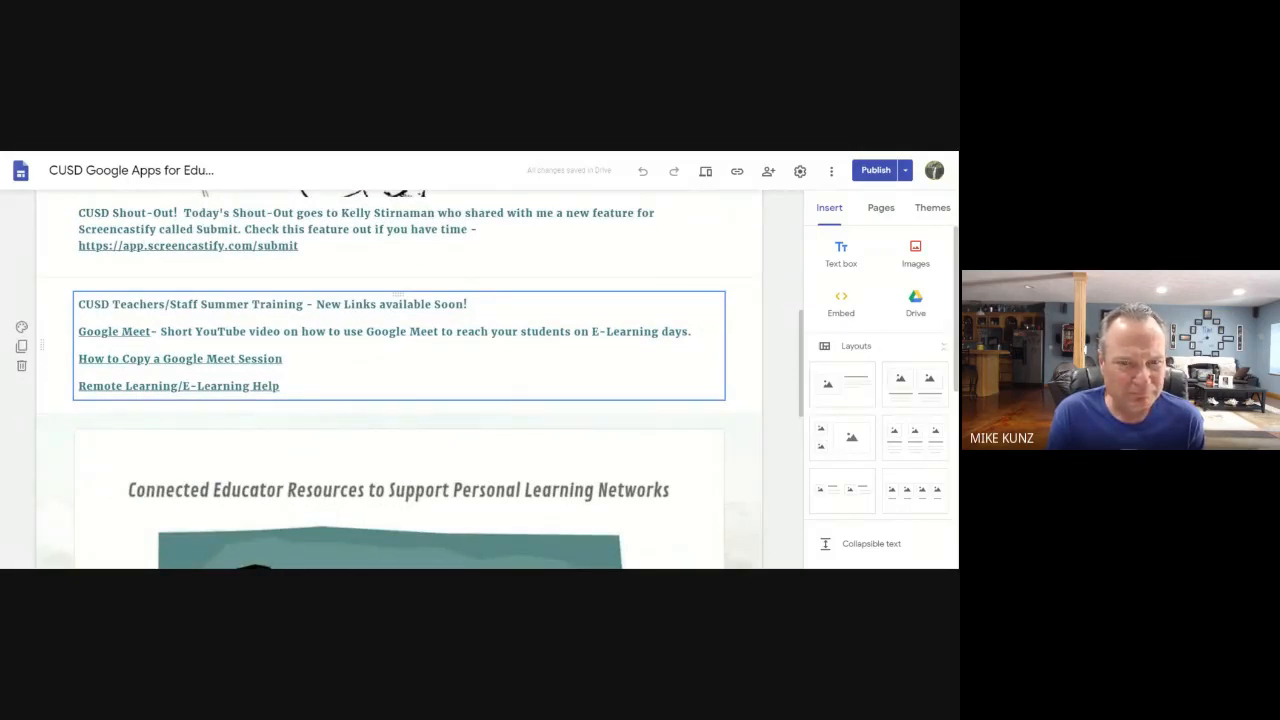
left_click(300, 345)
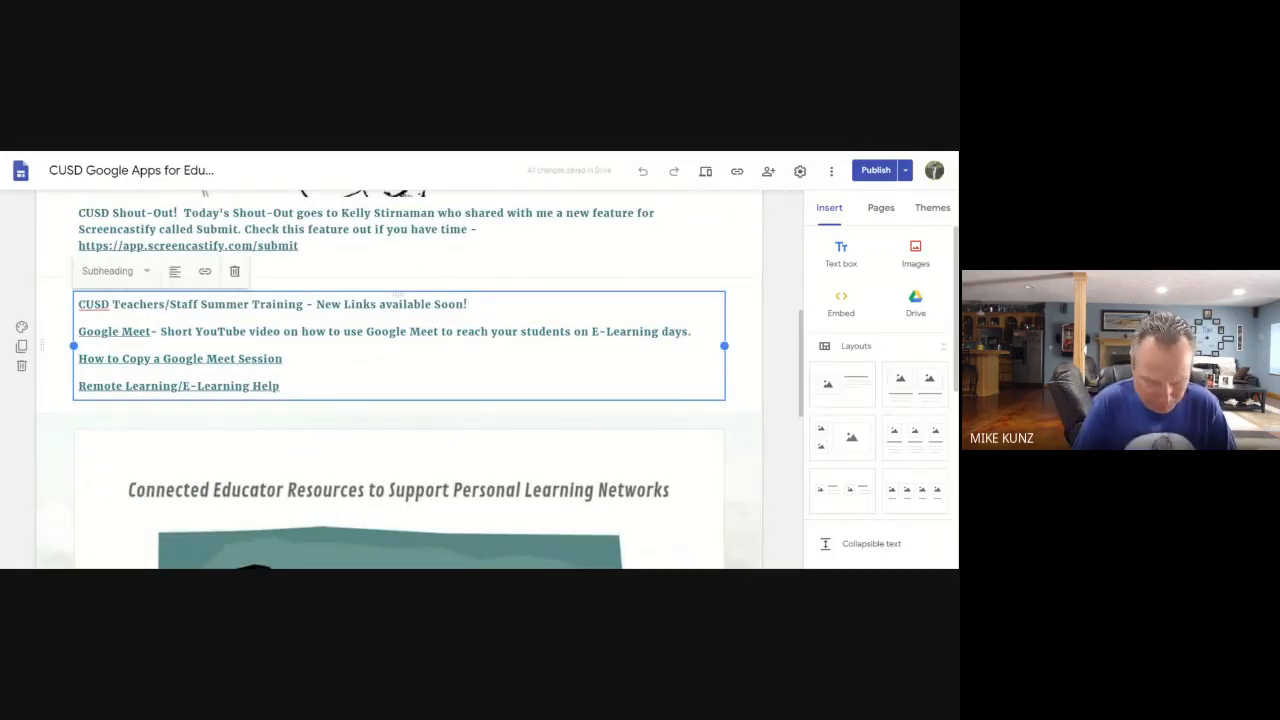
key("BackSpace")
key("BackSpace")
key("BackSpace")
key("BackSpace")
key("BackSpace")
type("soon")
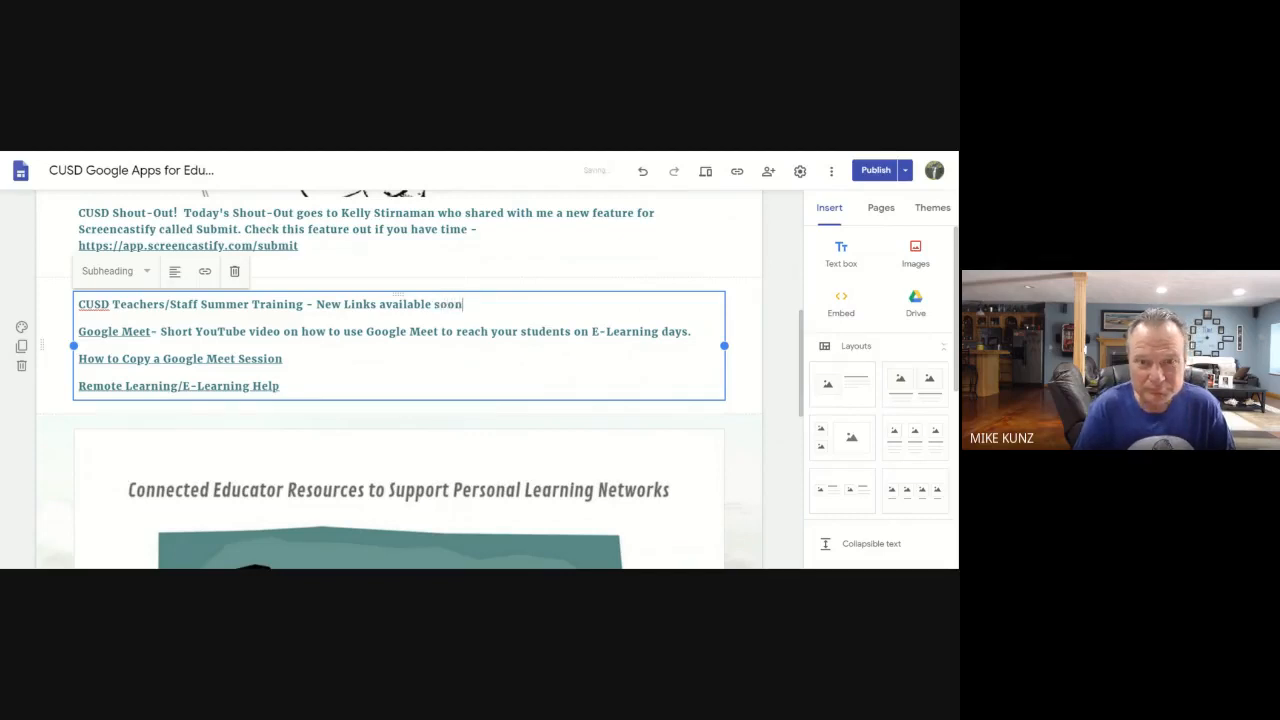
Extend the summer training line with ", hope to see you there!" and deselect the text box
type(", hope to s")
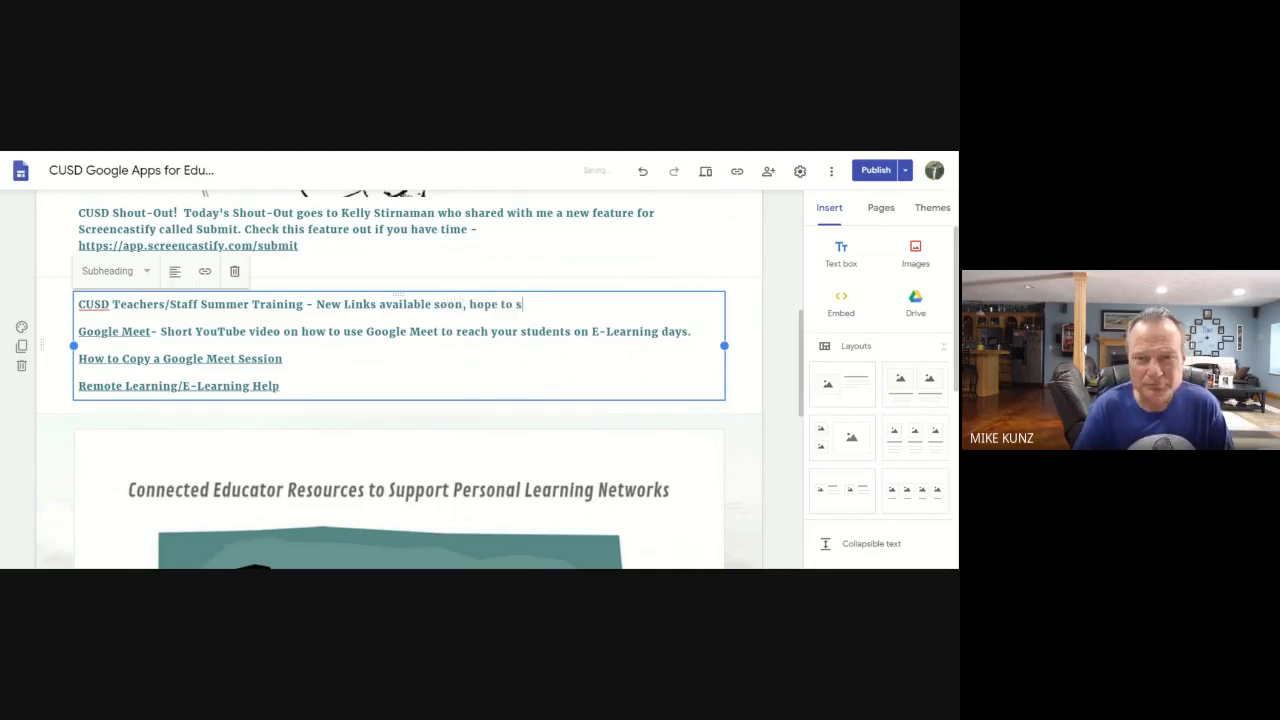
type("ee you")
key("BackSpace")
key("BackSpace")
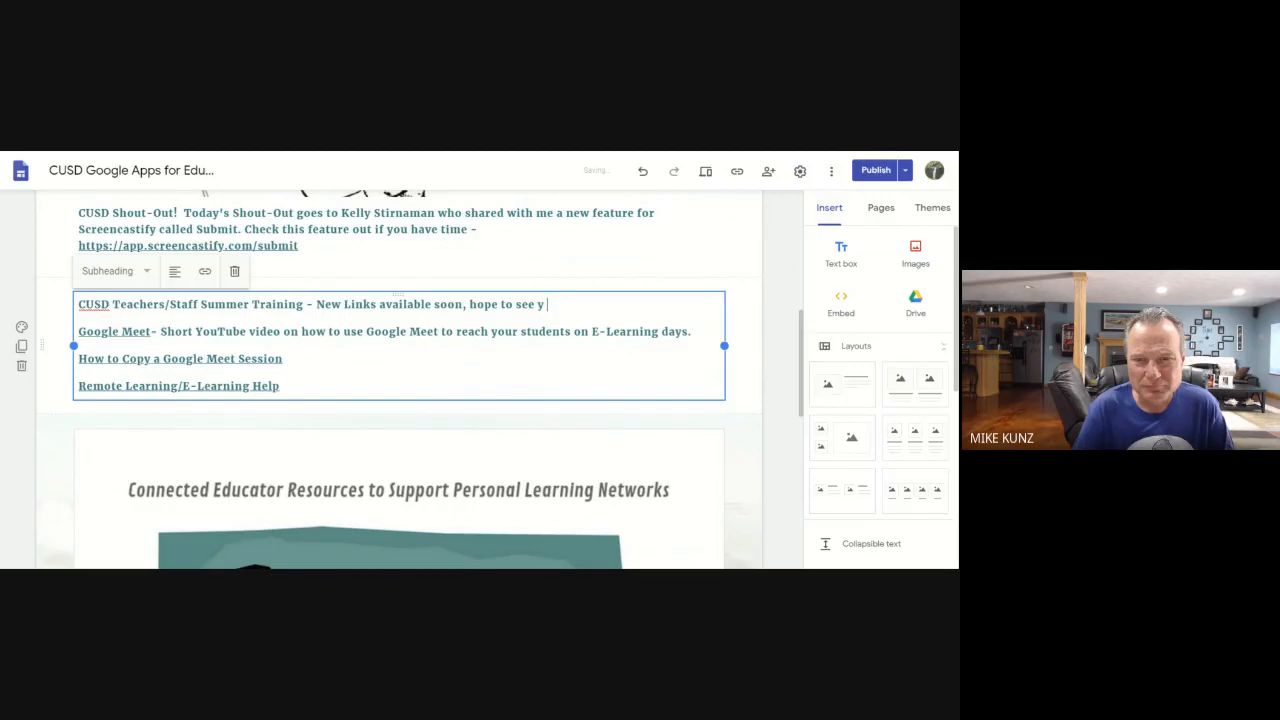
type("ou thre")
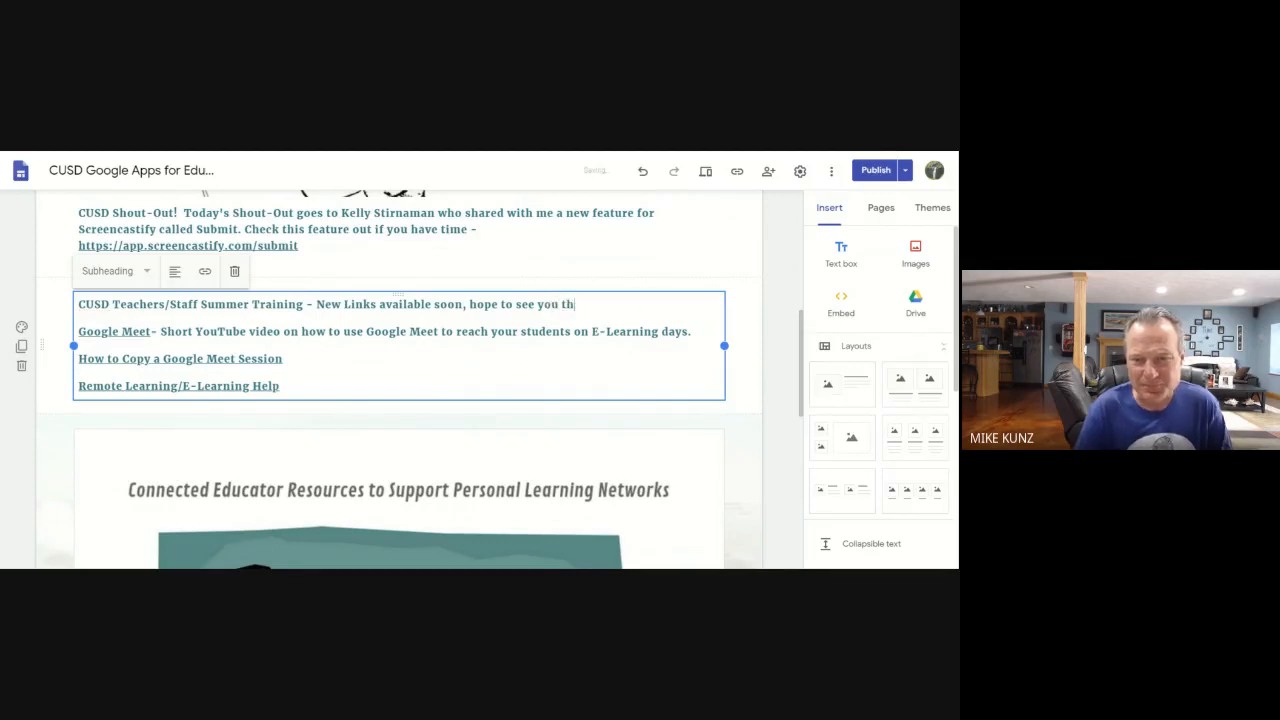
key("BackSpace")
key("BackSpace")
type("ere!")
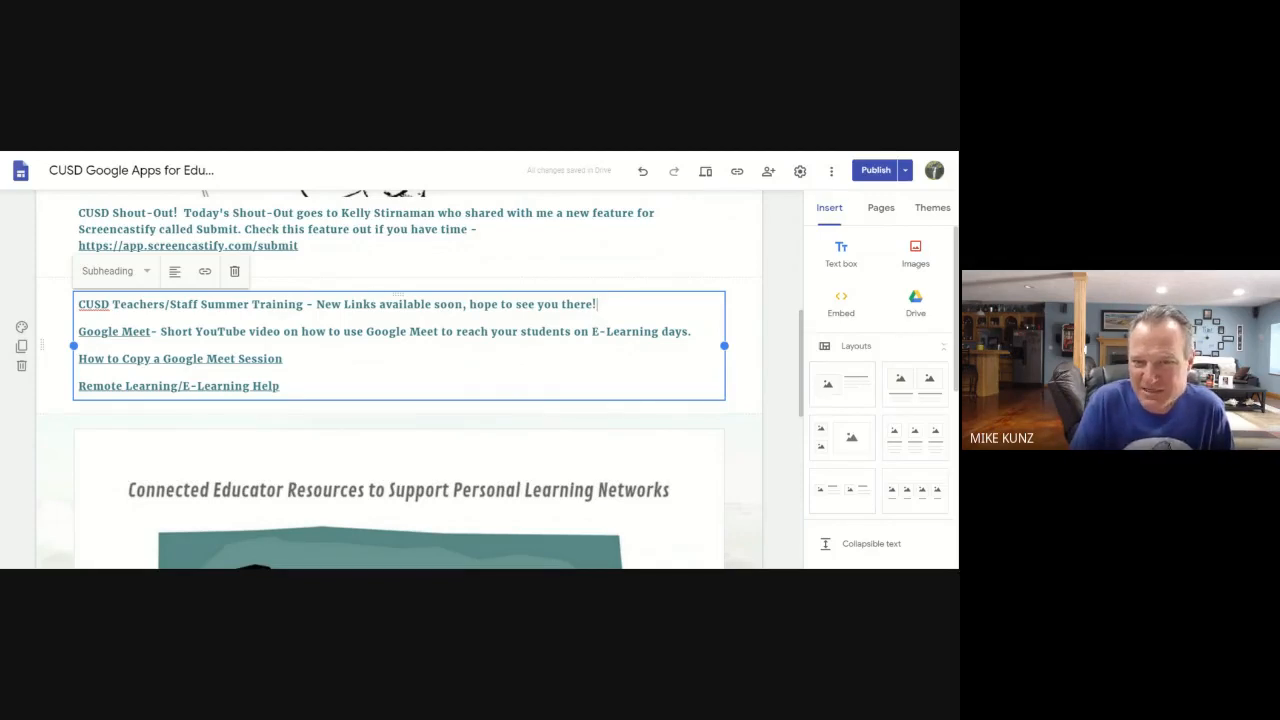
left_click(777, 299)
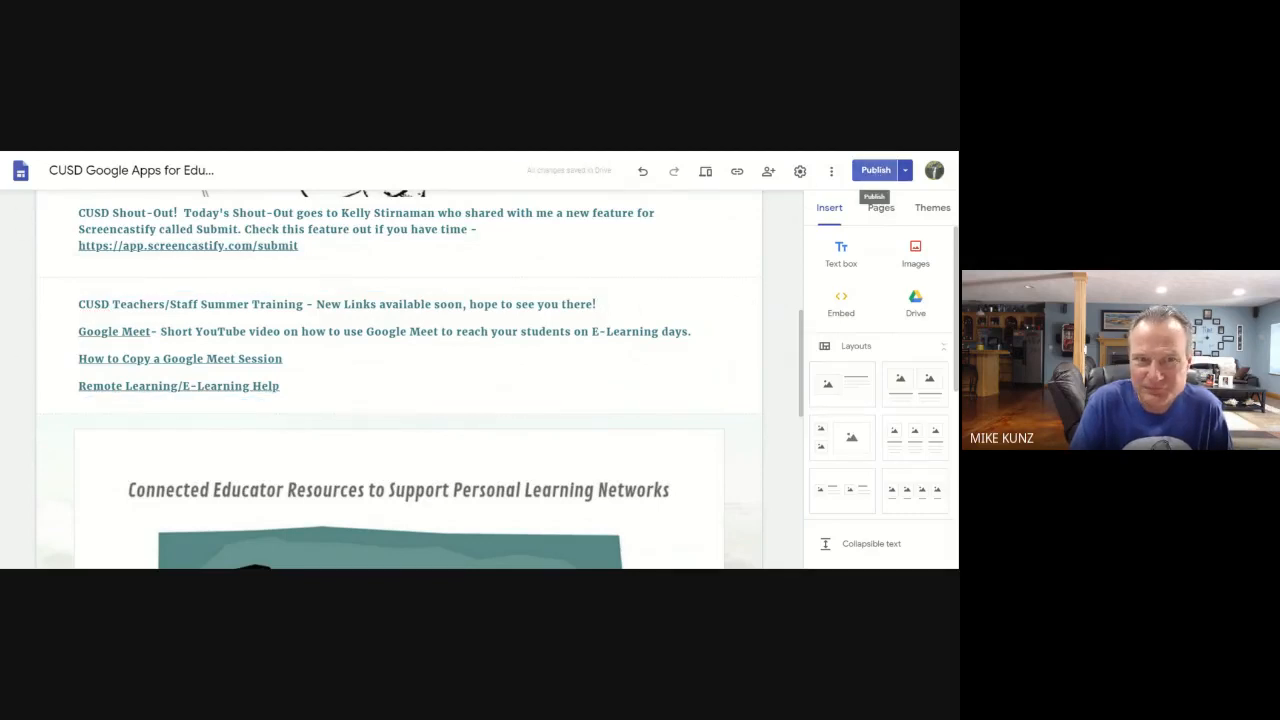
Compare the draft home page with the currently published version, collapse the list of changes, and return to the editor without publishing
left_click(876, 172)
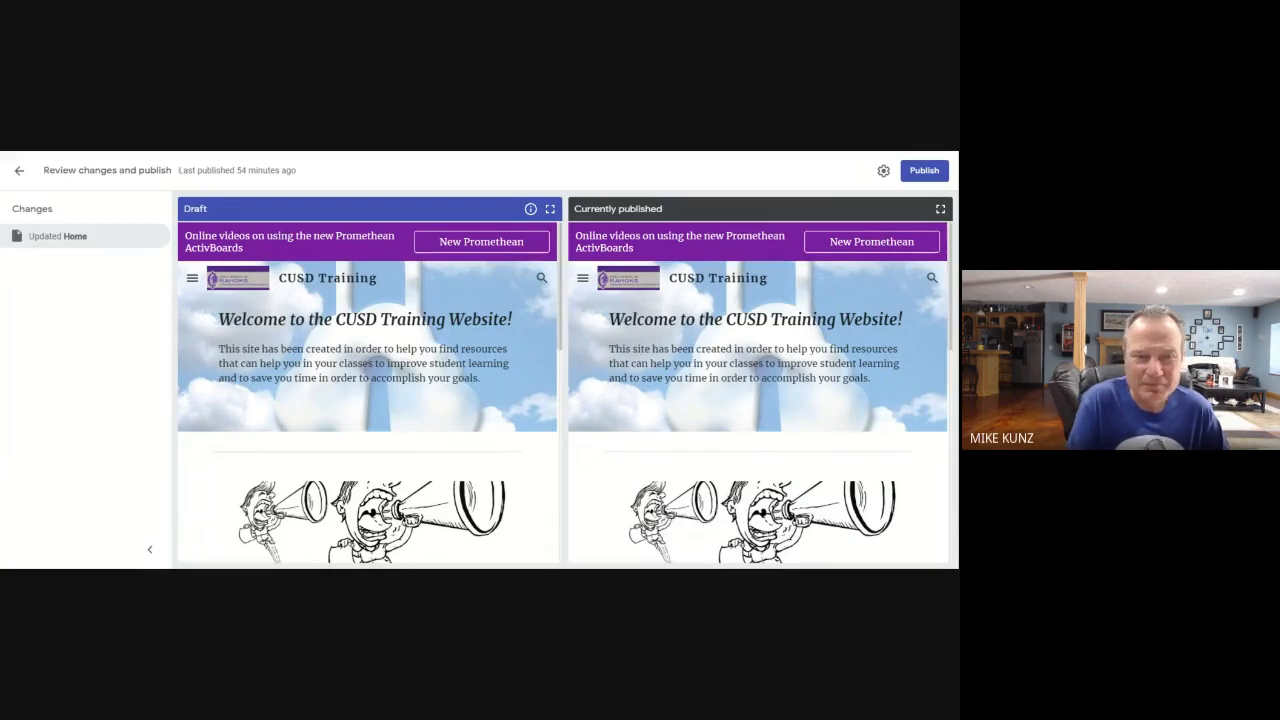
scroll(706, 310, "down", 2)
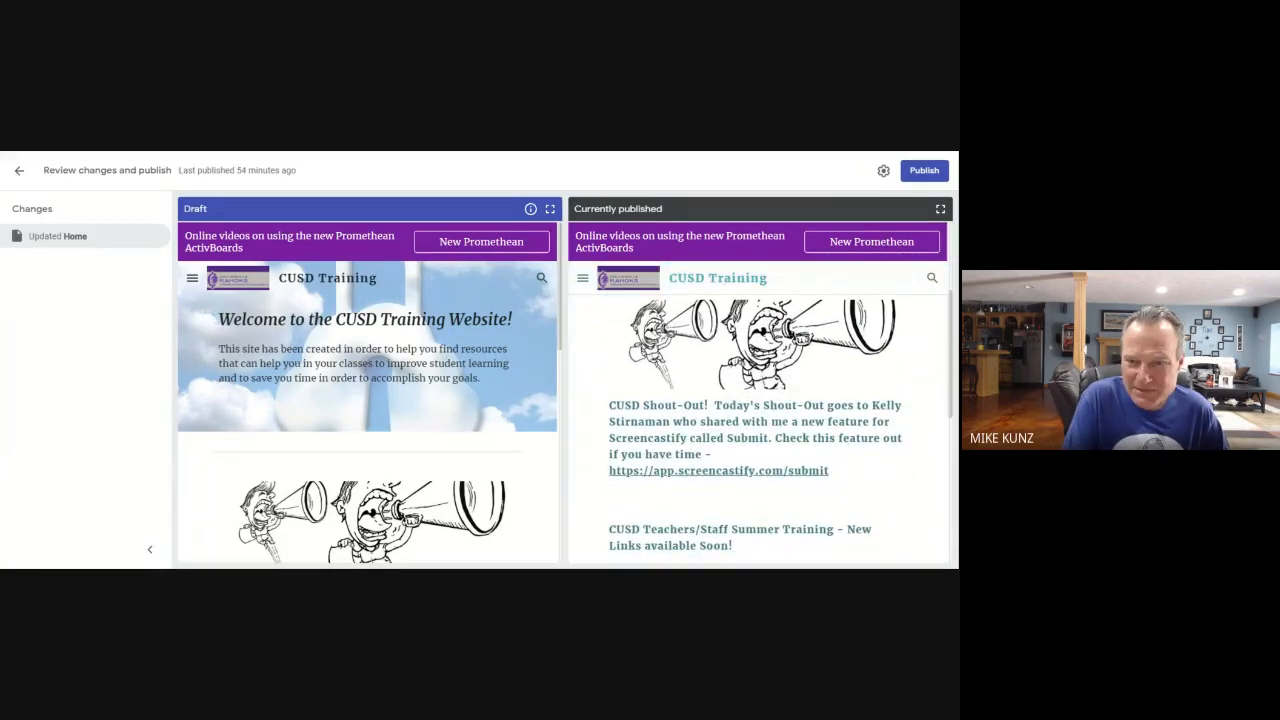
scroll(455, 393, "down", 2)
scroll(455, 393, "down", 2)
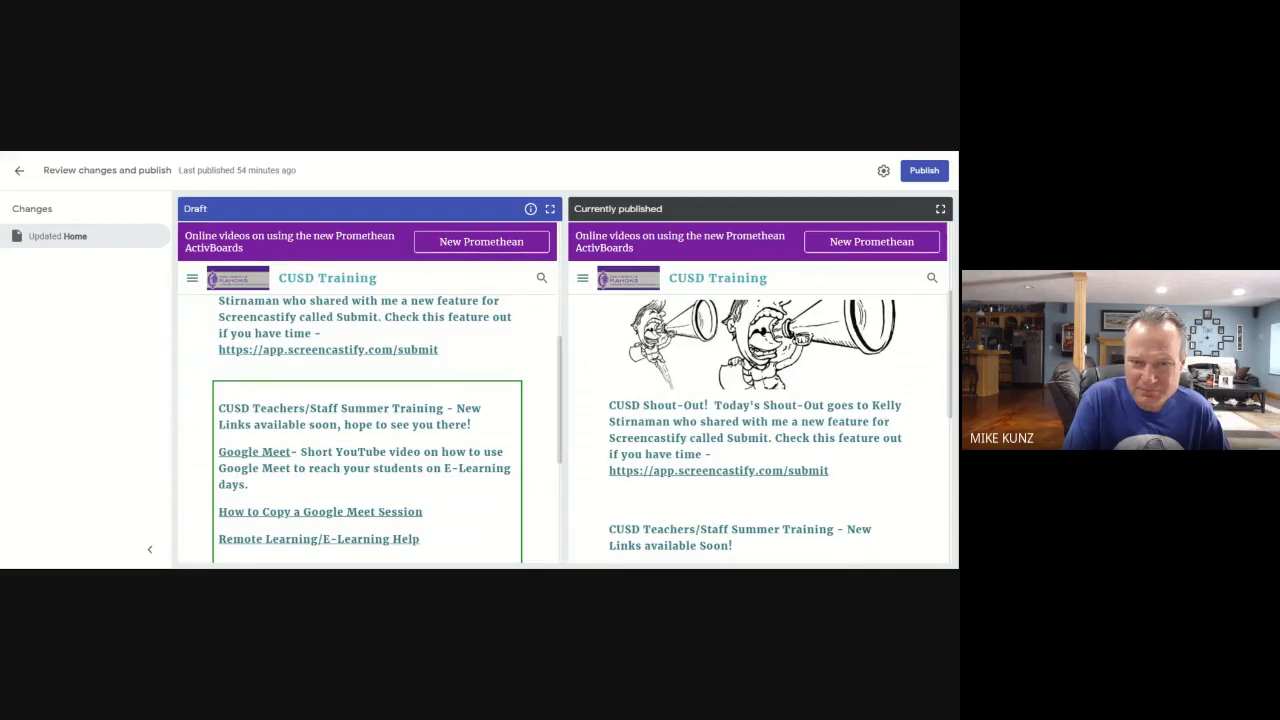
scroll(454, 392, "down", 2)
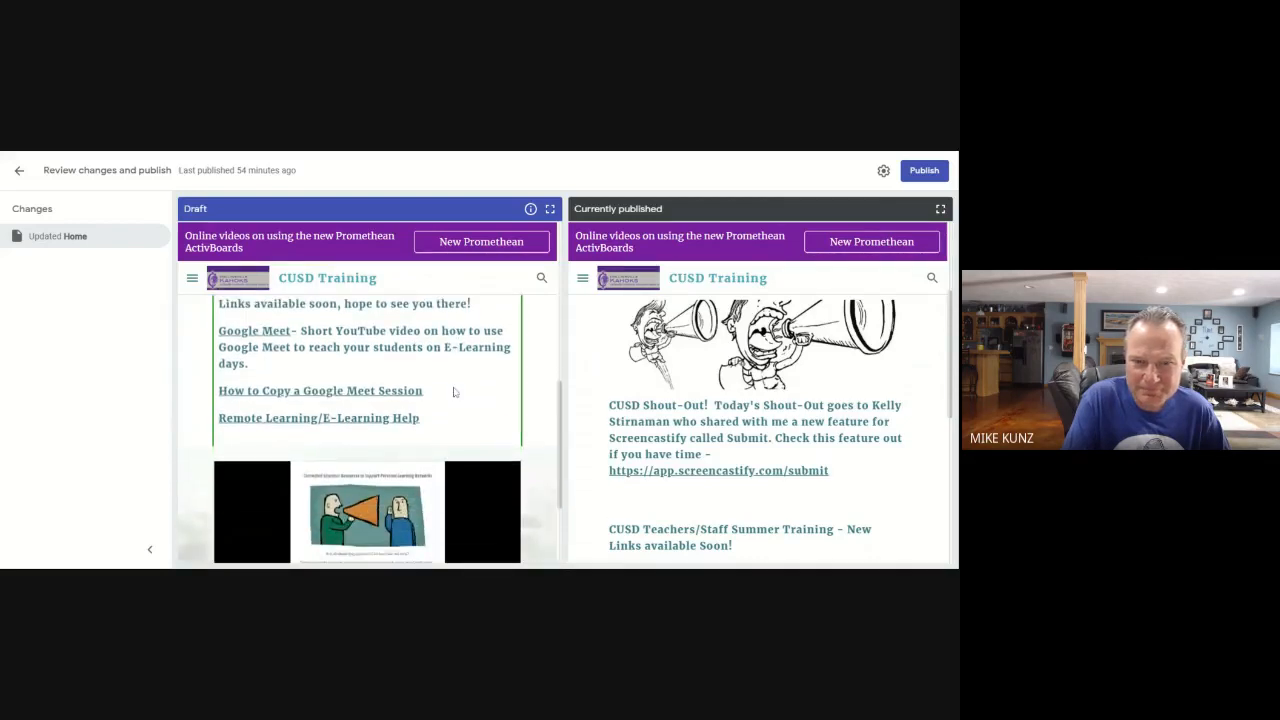
scroll(454, 392, "up", 5)
scroll(686, 396, "up", 4)
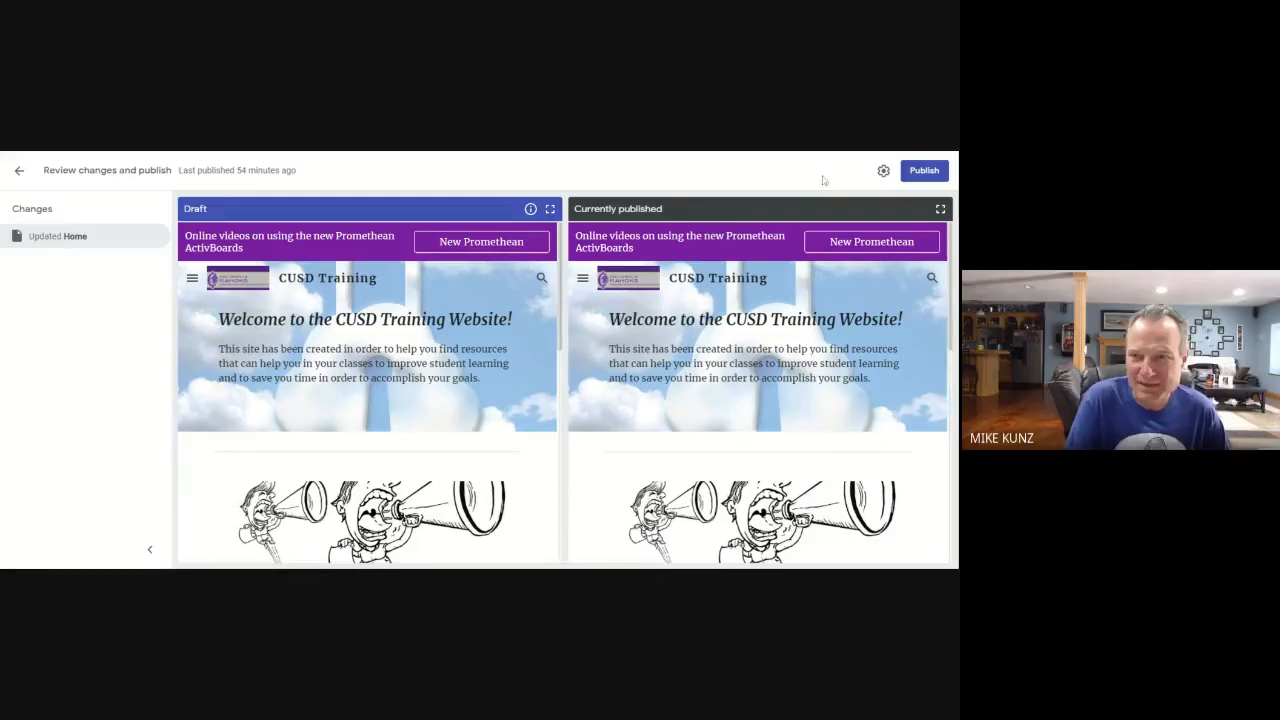
left_click(147, 551)
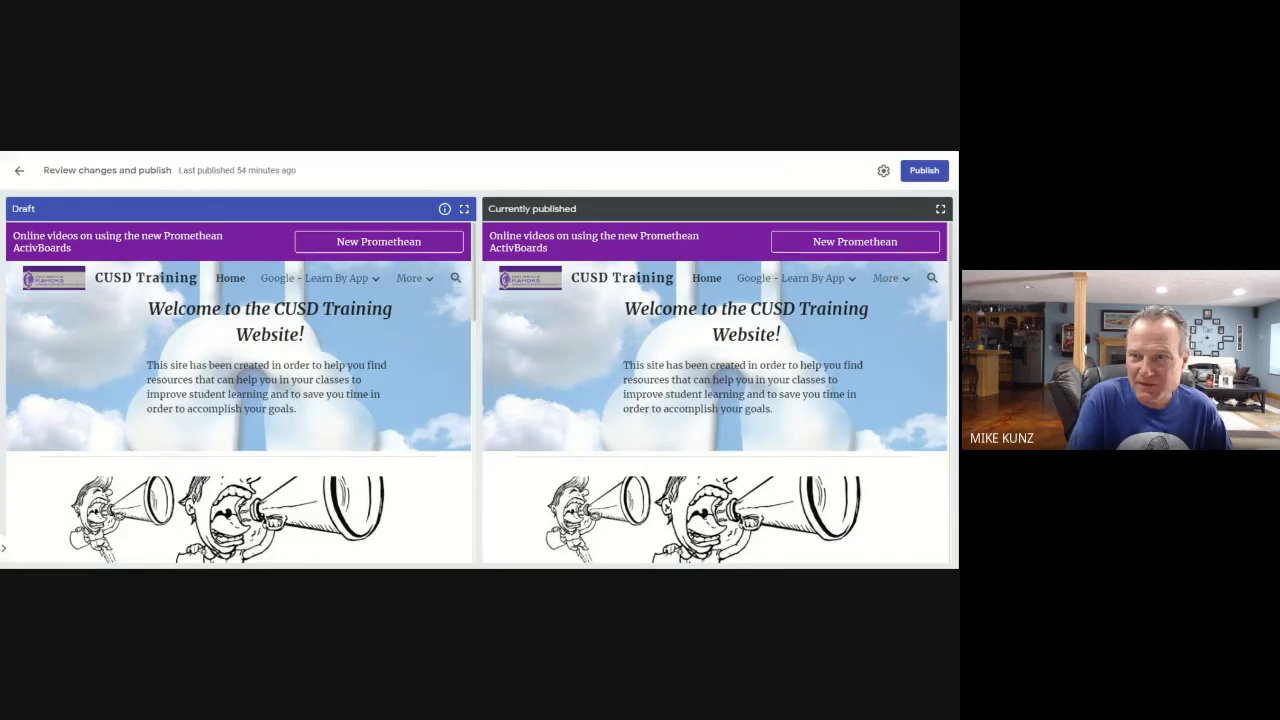
left_click(19, 171)
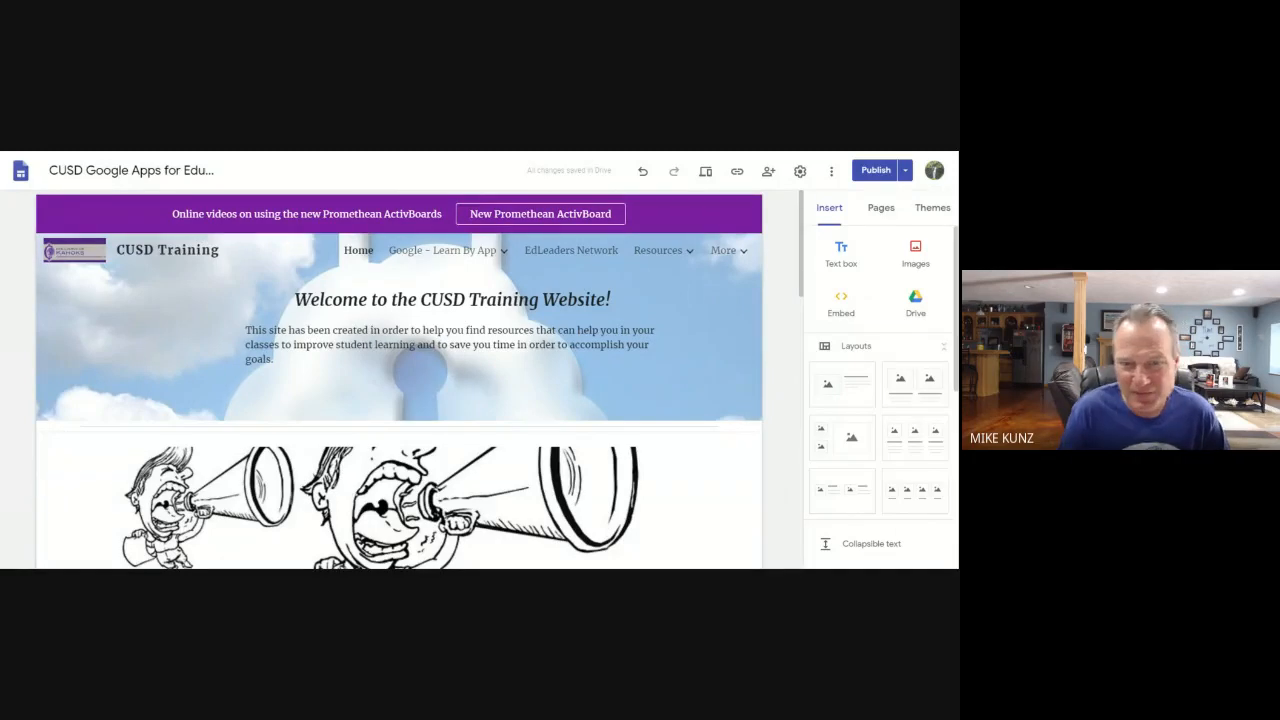
Look over the home page's announcements, examining the shout-out section's megaphone image and its text block
scroll(691, 390, "down", 3)
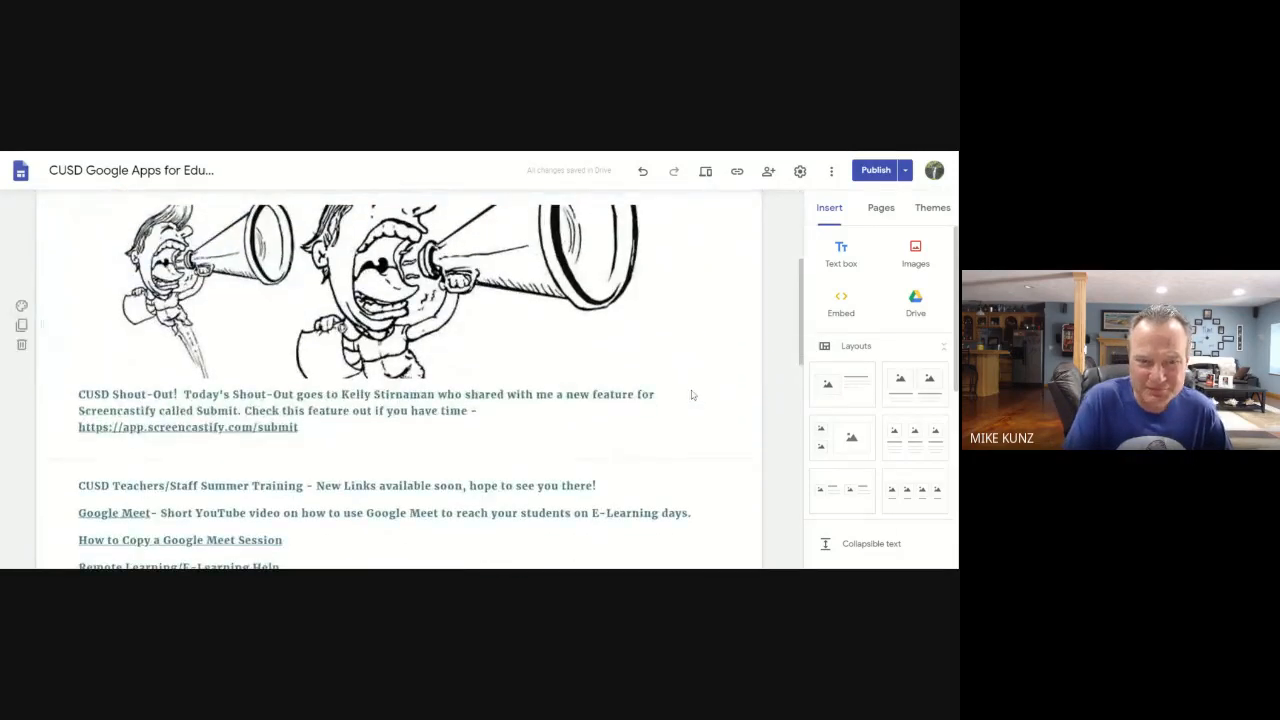
scroll(671, 405, "down", 2)
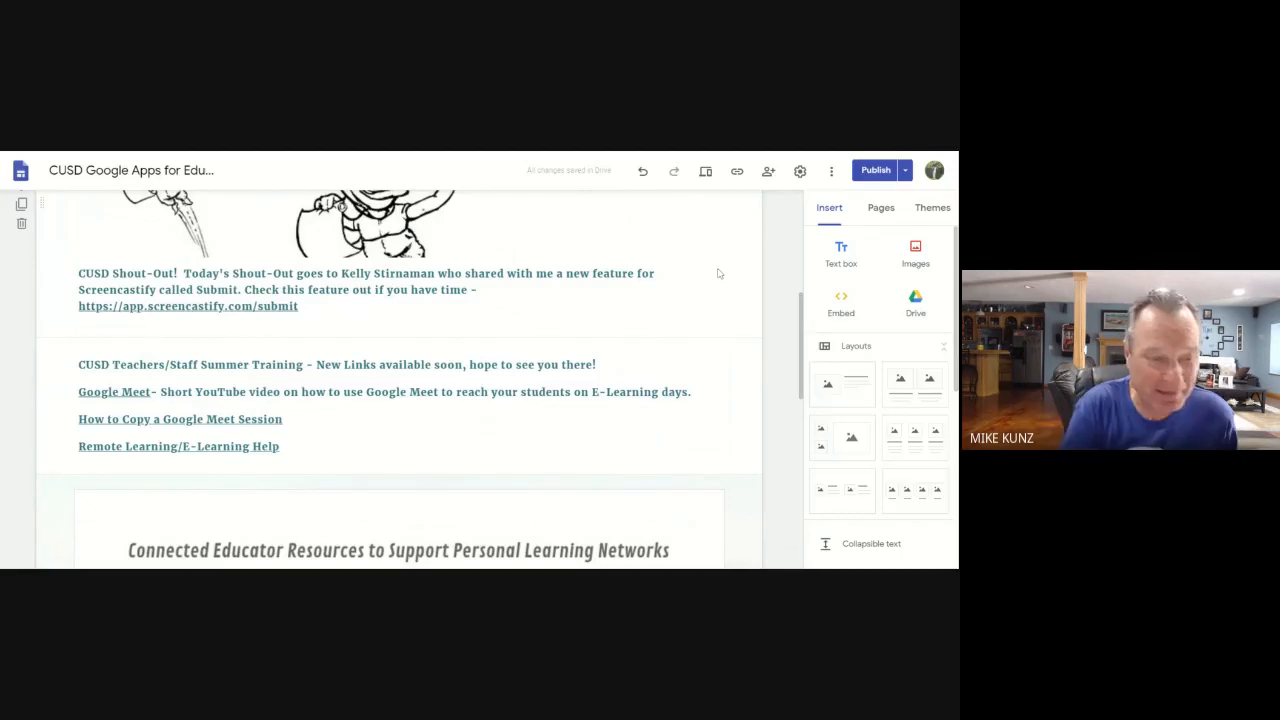
scroll(721, 291, "up", 5)
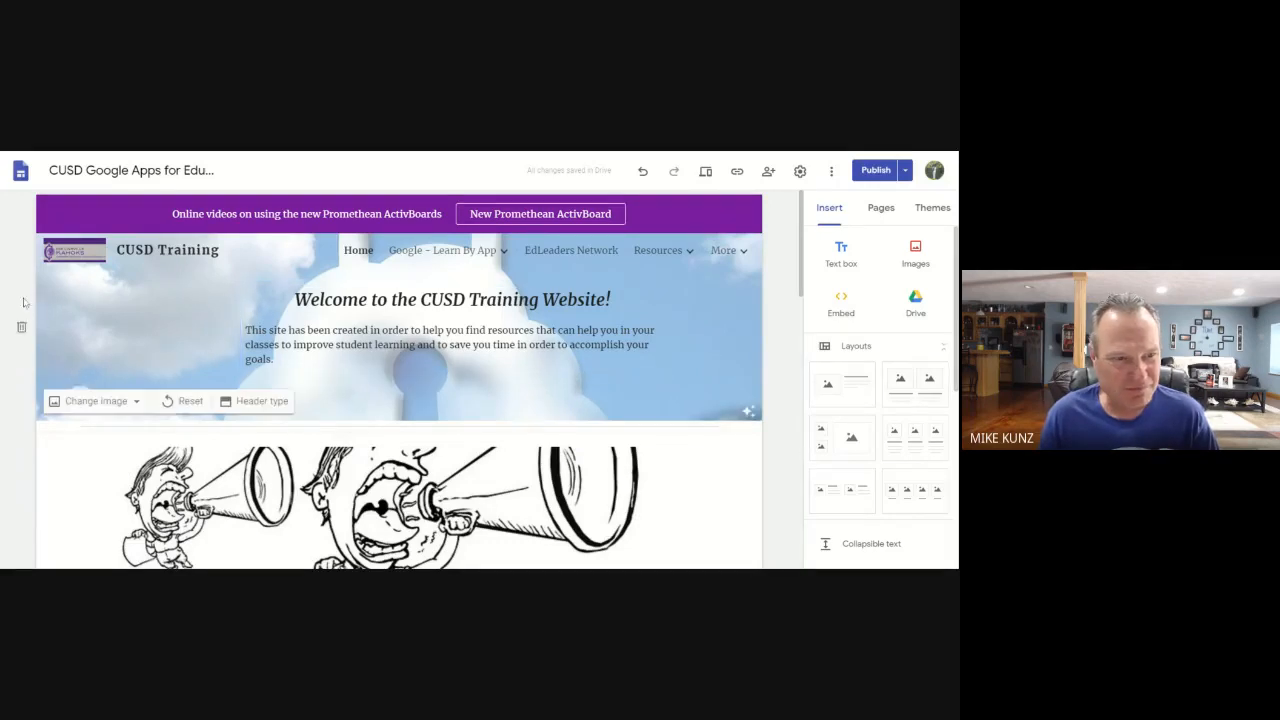
scroll(160, 390, "down", 2)
left_click(166, 402)
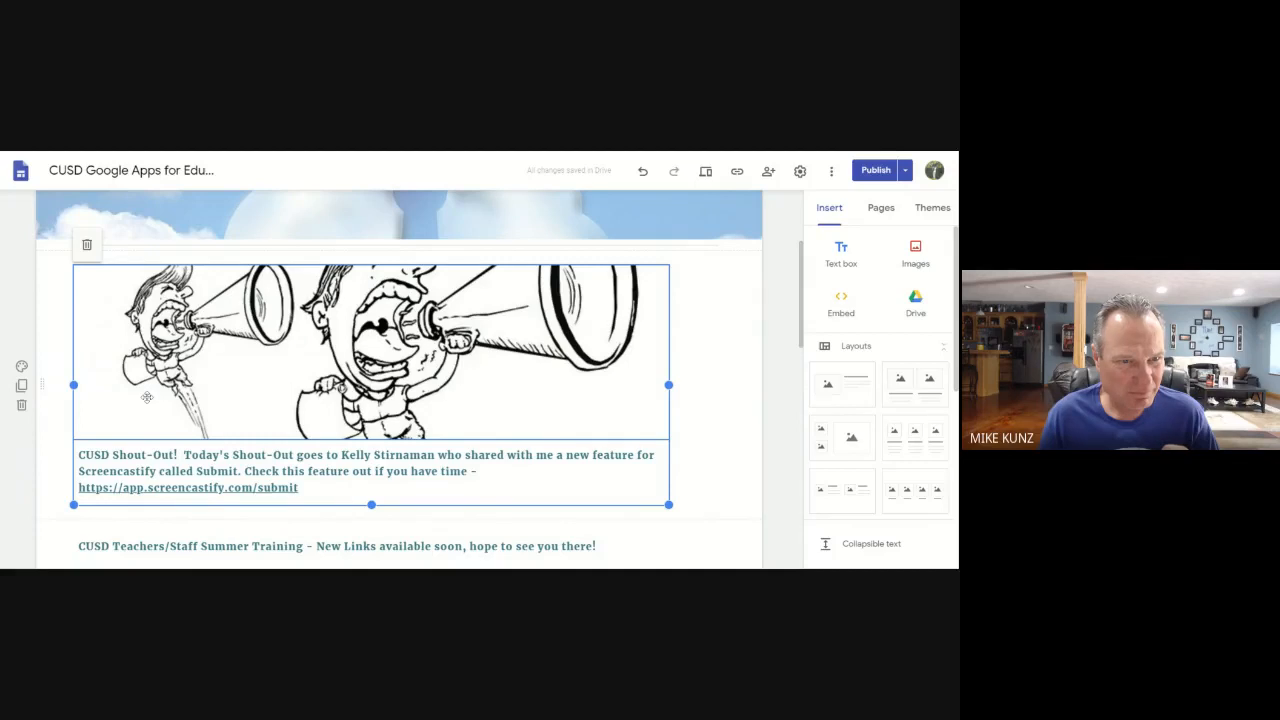
left_click(491, 390)
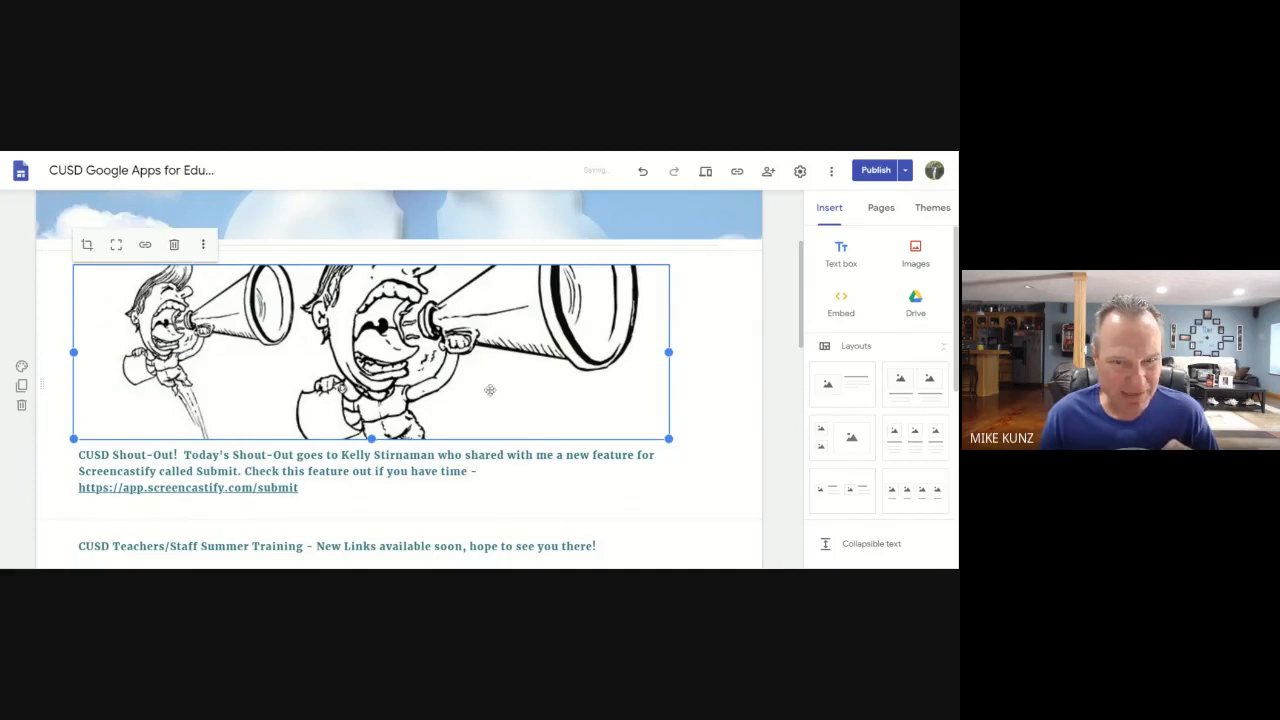
scroll(608, 394, "down", 1)
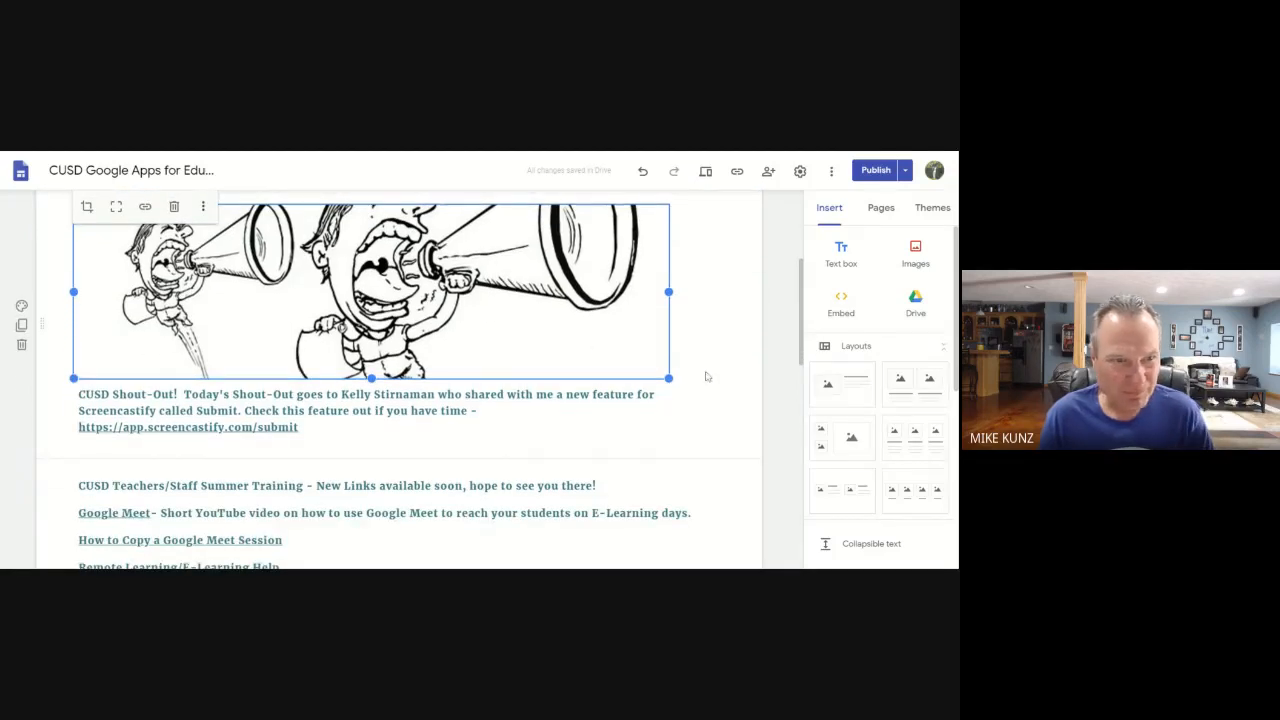
scroll(706, 377, "up", 1)
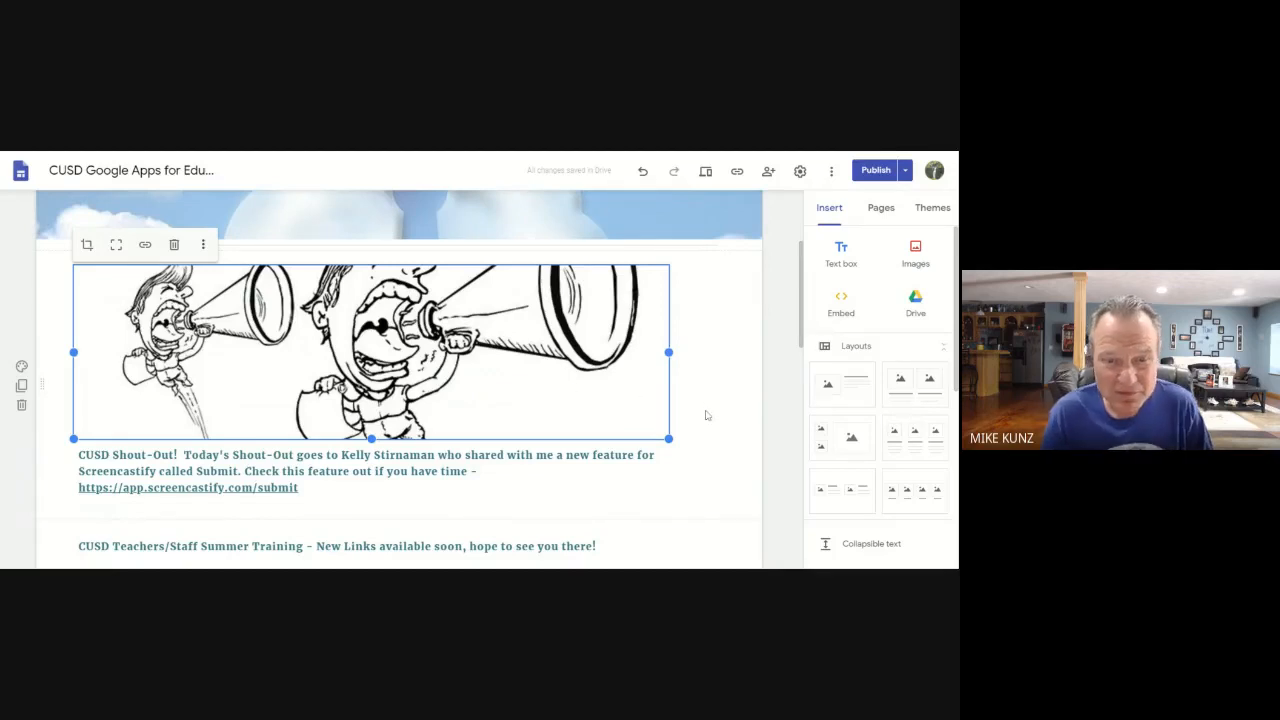
left_click(536, 456)
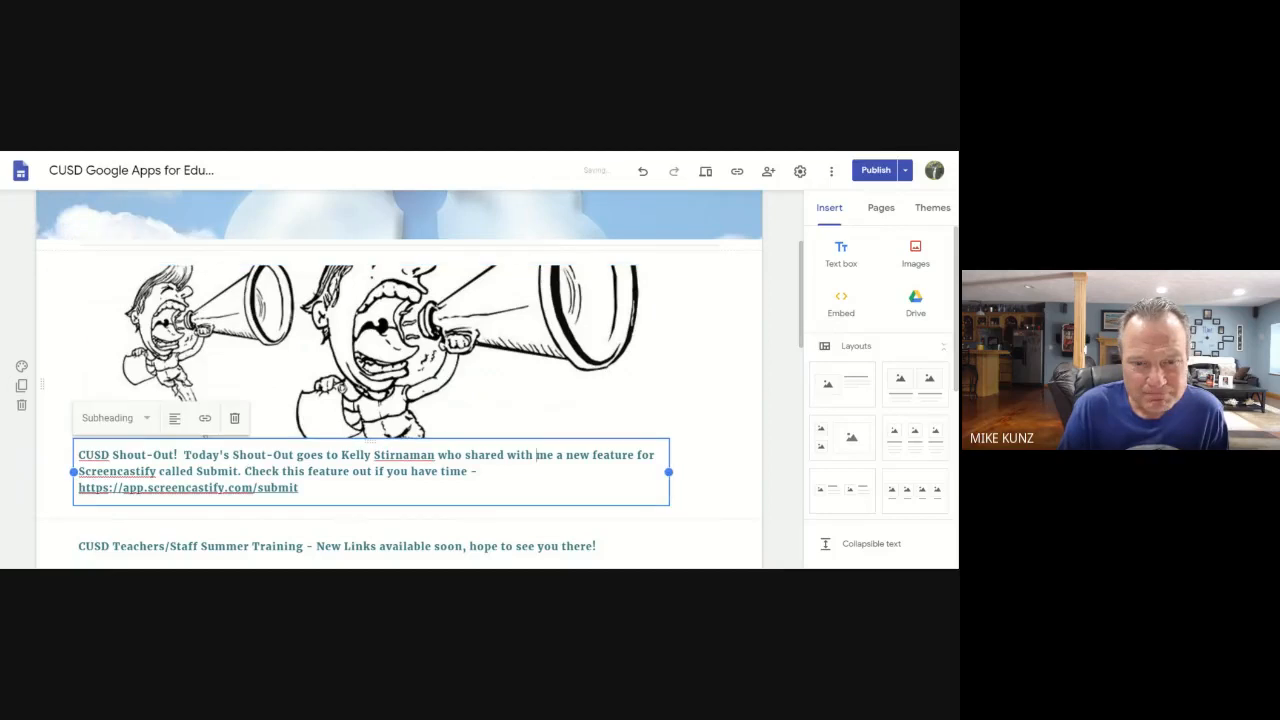
left_click(750, 416)
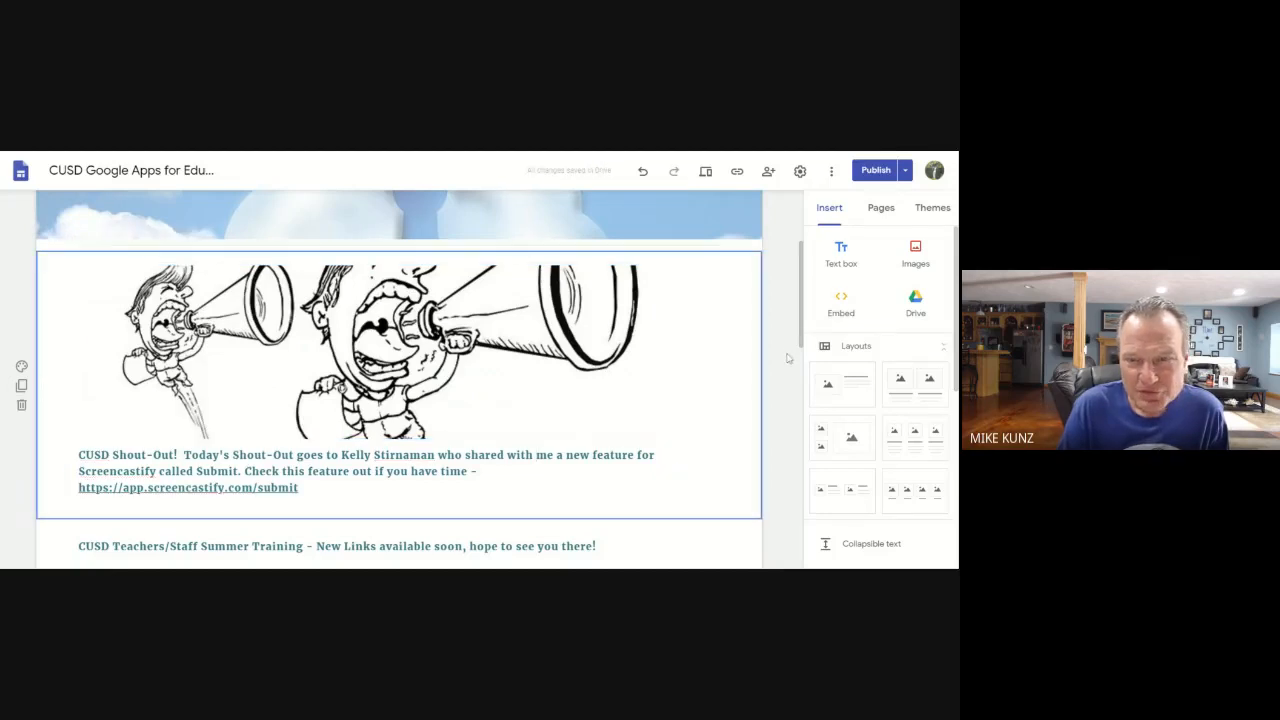
scroll(786, 360, "up", 1)
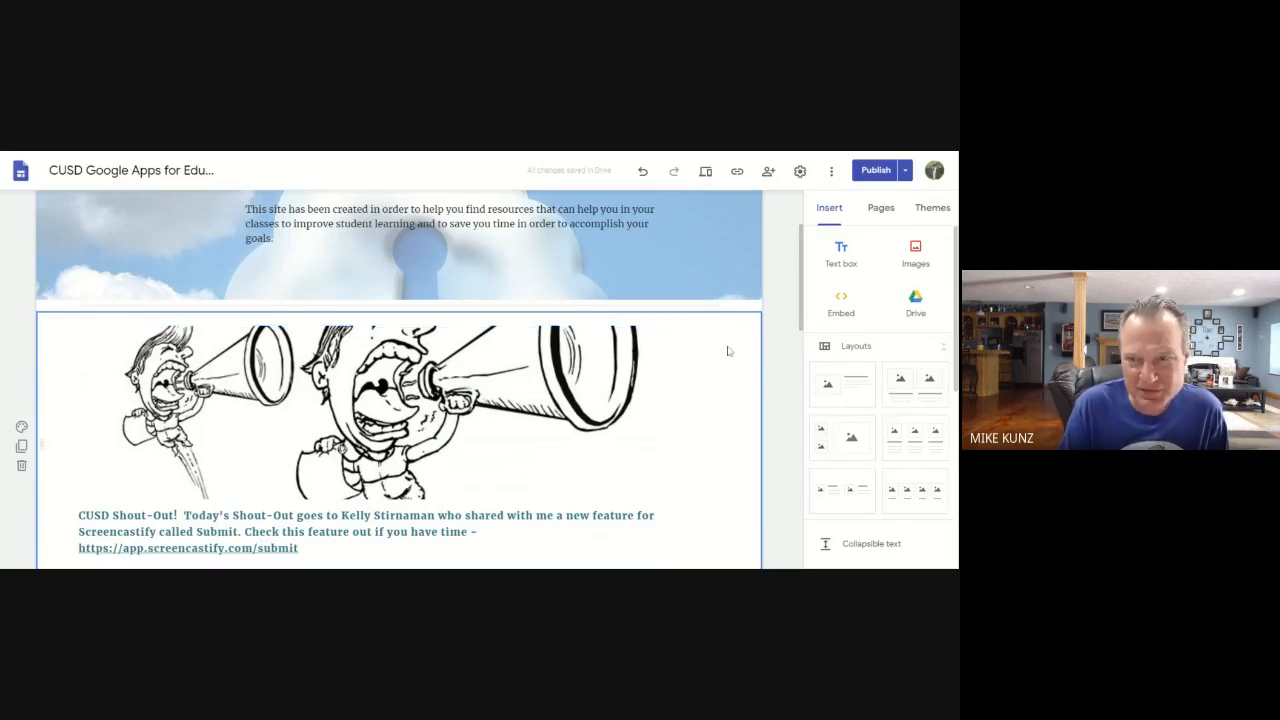
scroll(780, 294, "up", 2)
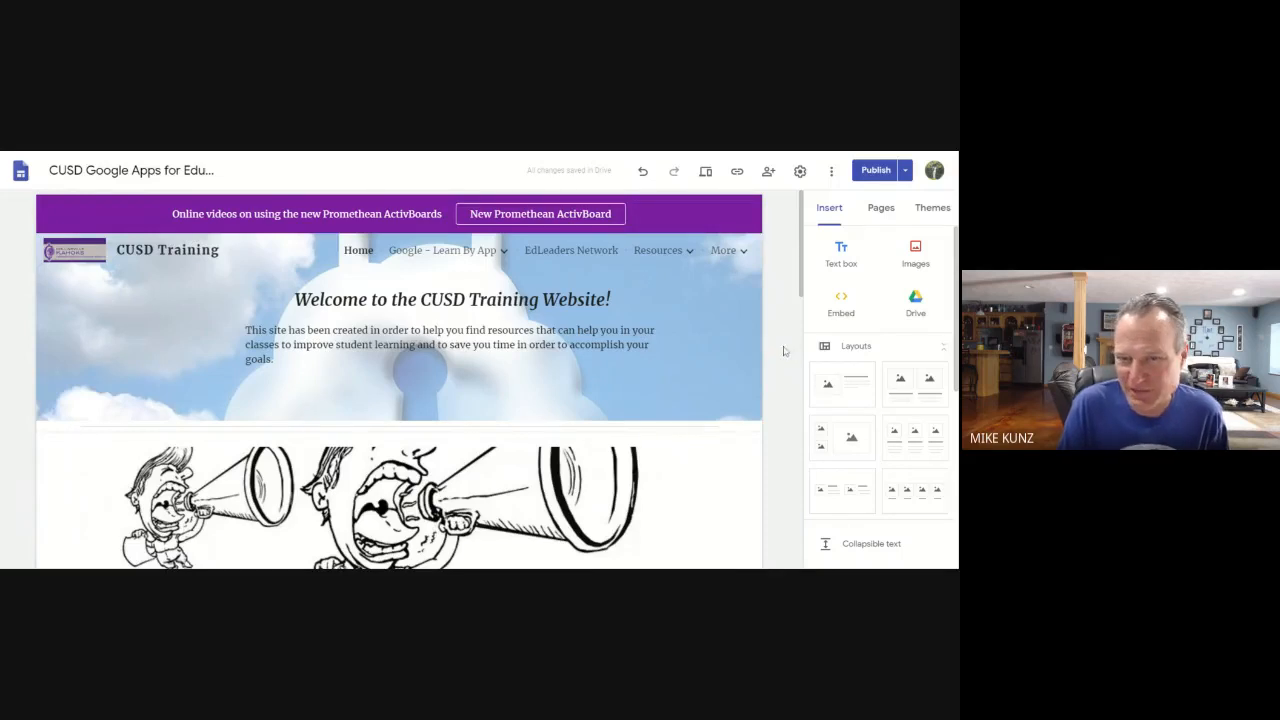
Duplicate the site as "Copy of CUSD Google Apps for Education" without sharing it with the same editors
left_click(832, 174)
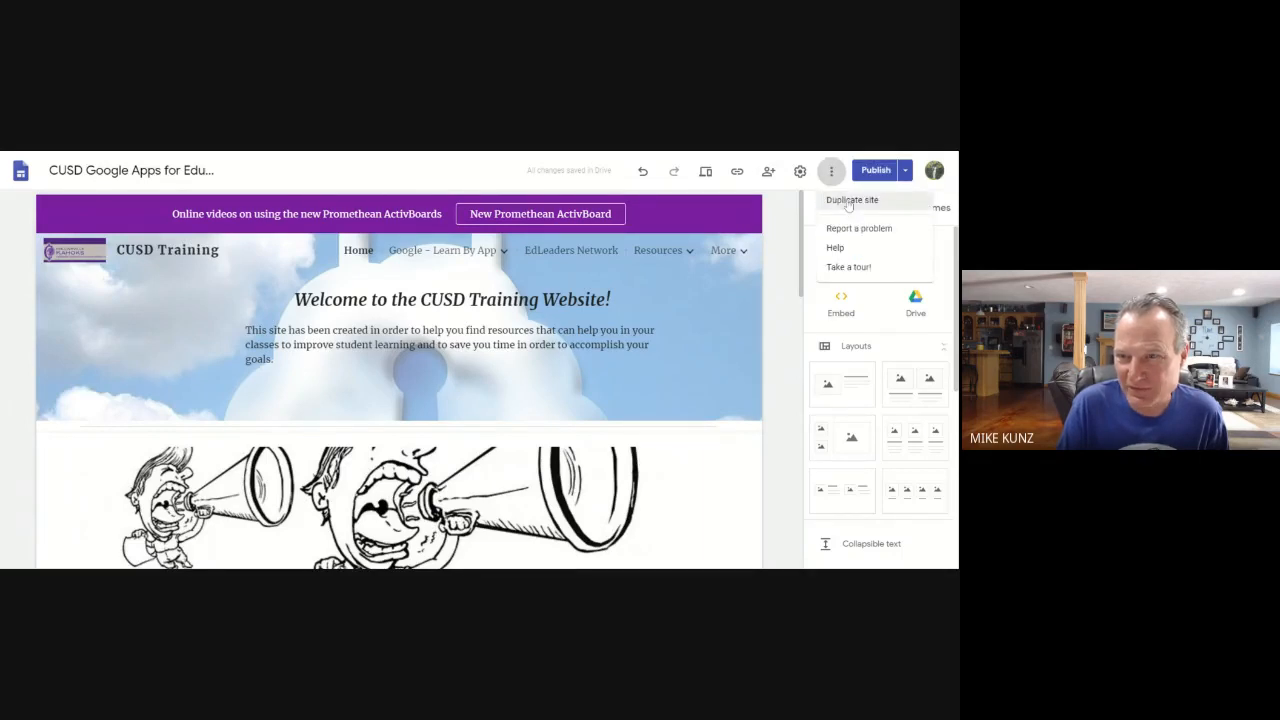
left_click(848, 202)
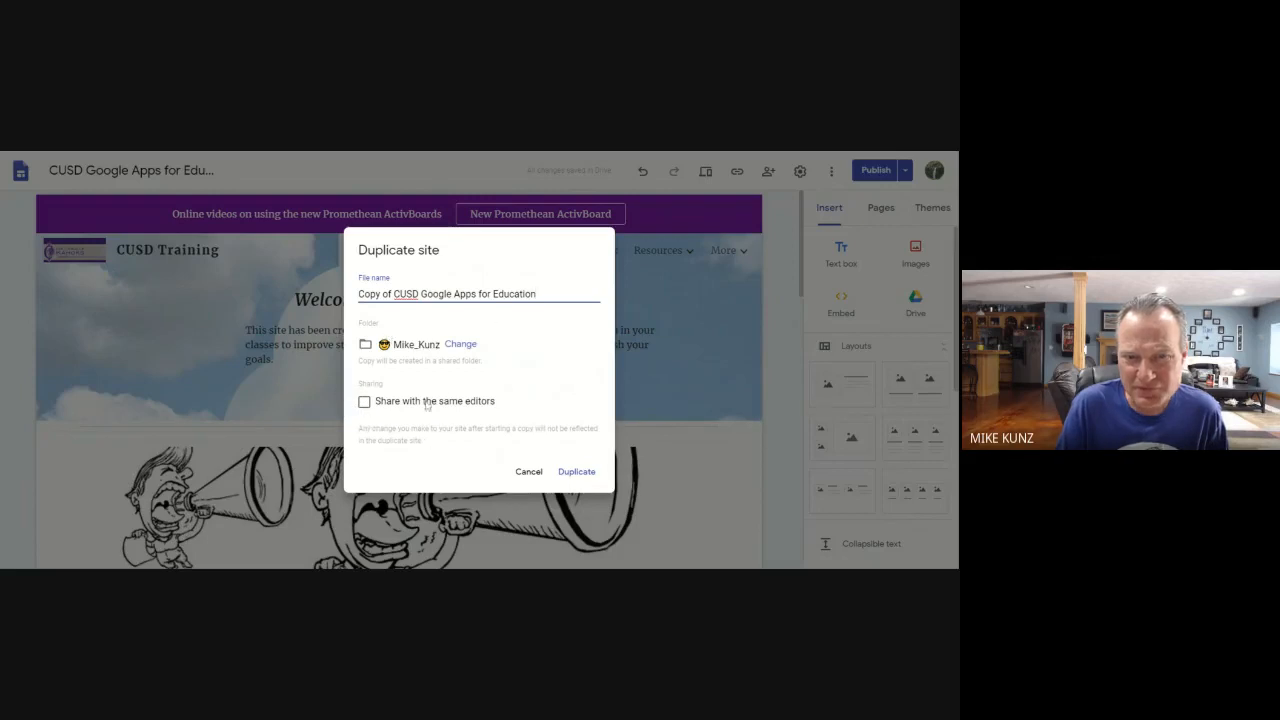
left_click(576, 474)
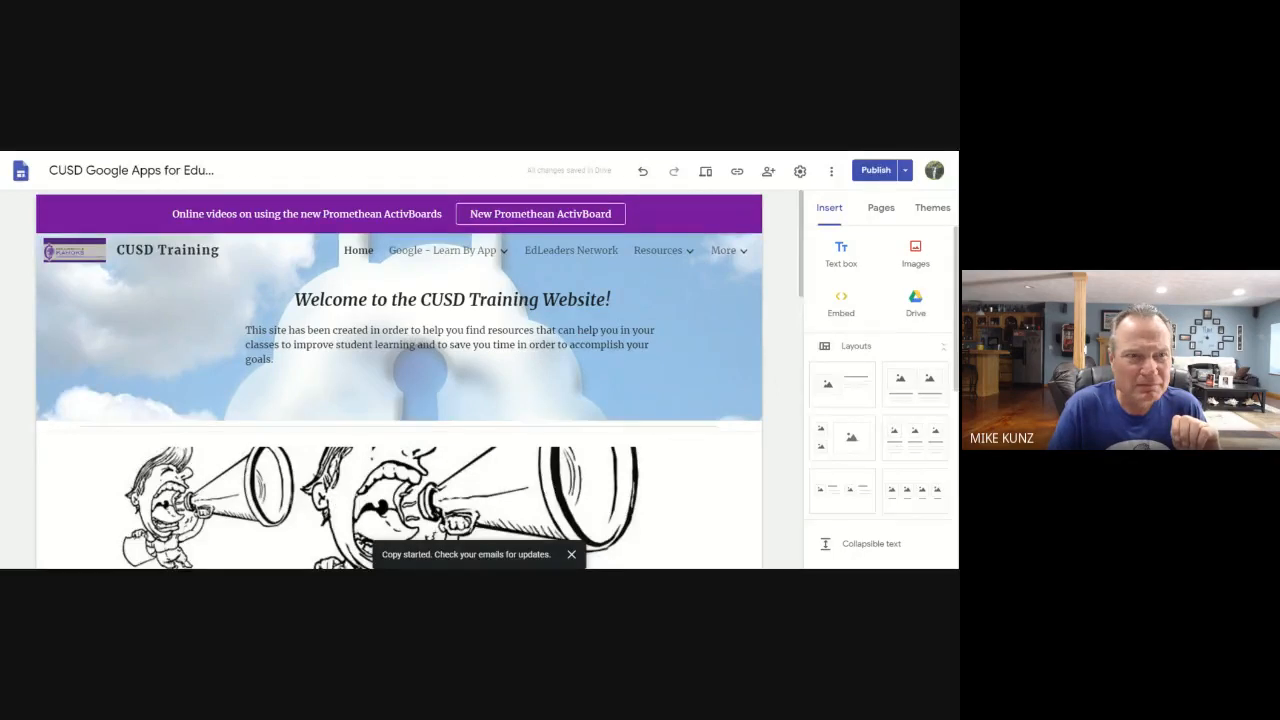
Switch to Gmail, open the Google Sites message about the copy in progress, and delete it
key("ctrl+Tab")
left_click(327, 259)
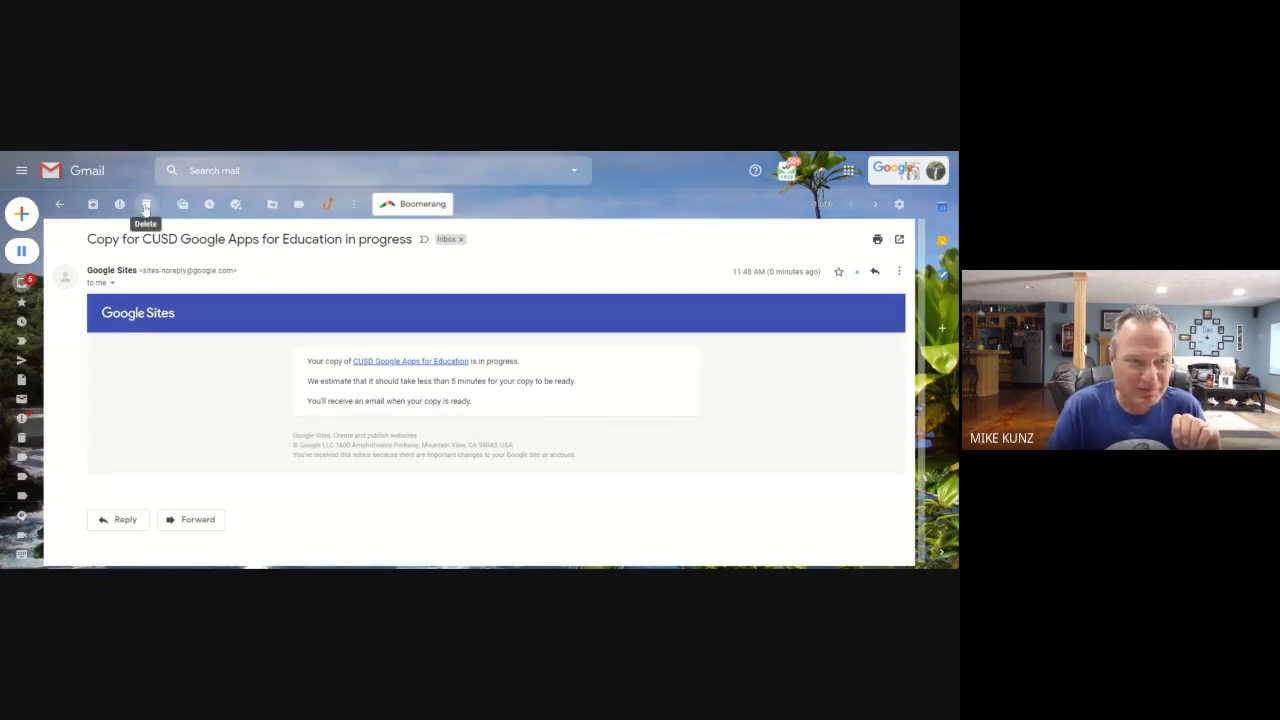
left_click(146, 205)
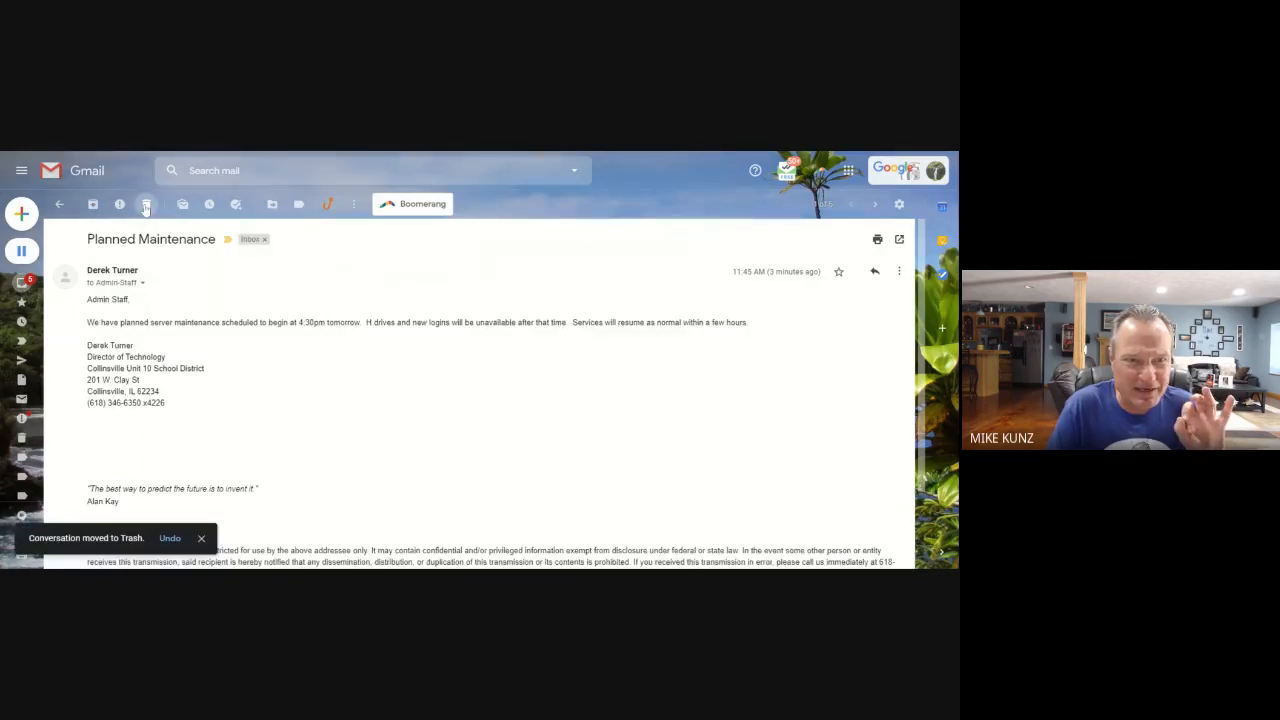
Open the "Your copy is ready" message from the inbox and follow its link to the duplicated site
left_click(59, 203)
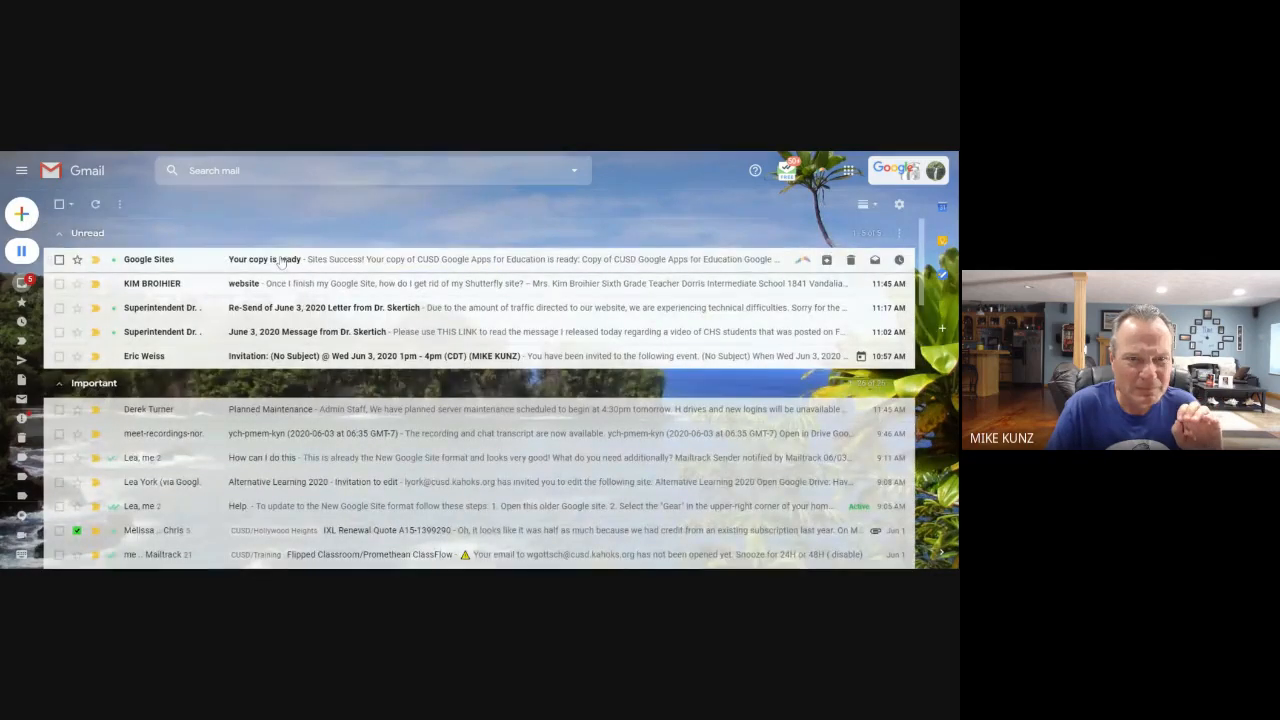
left_click(282, 258)
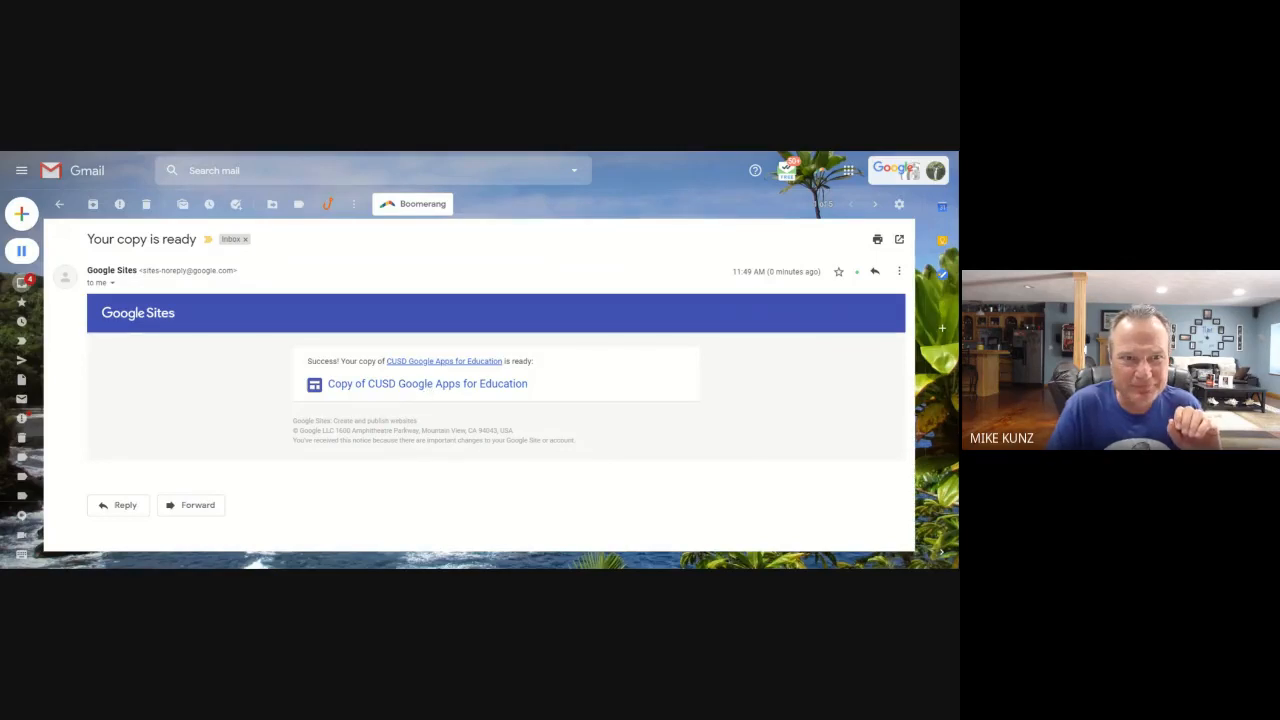
left_click(474, 361)
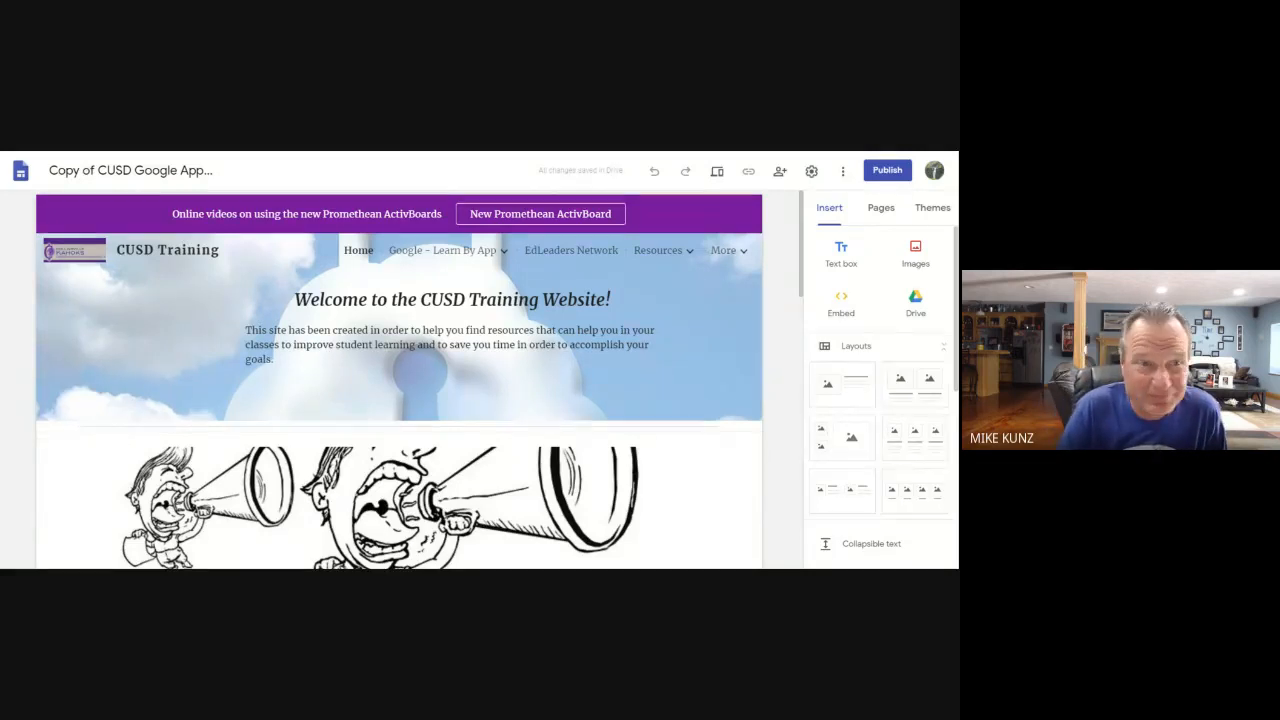
Look over the duplicated site's home page, examining its announcement links, the embedded educator guide and the end of the page
mouse_move(443, 250)
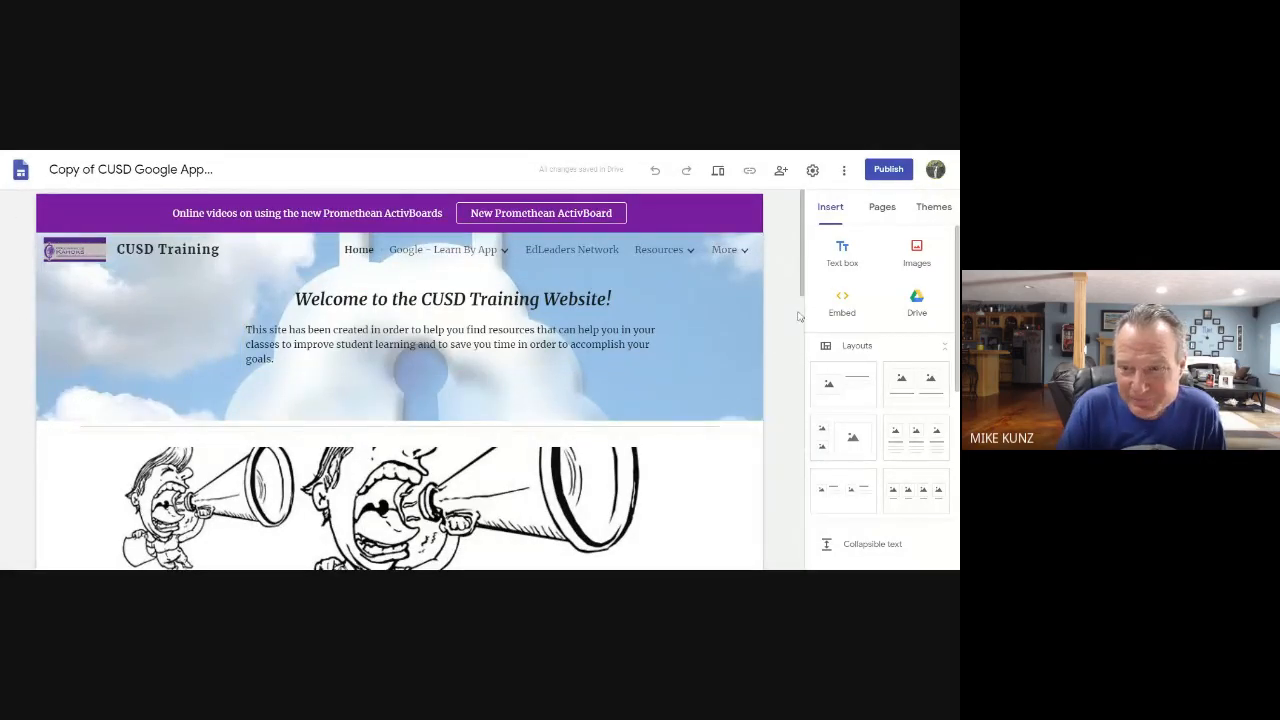
scroll(800, 317, "down", 5)
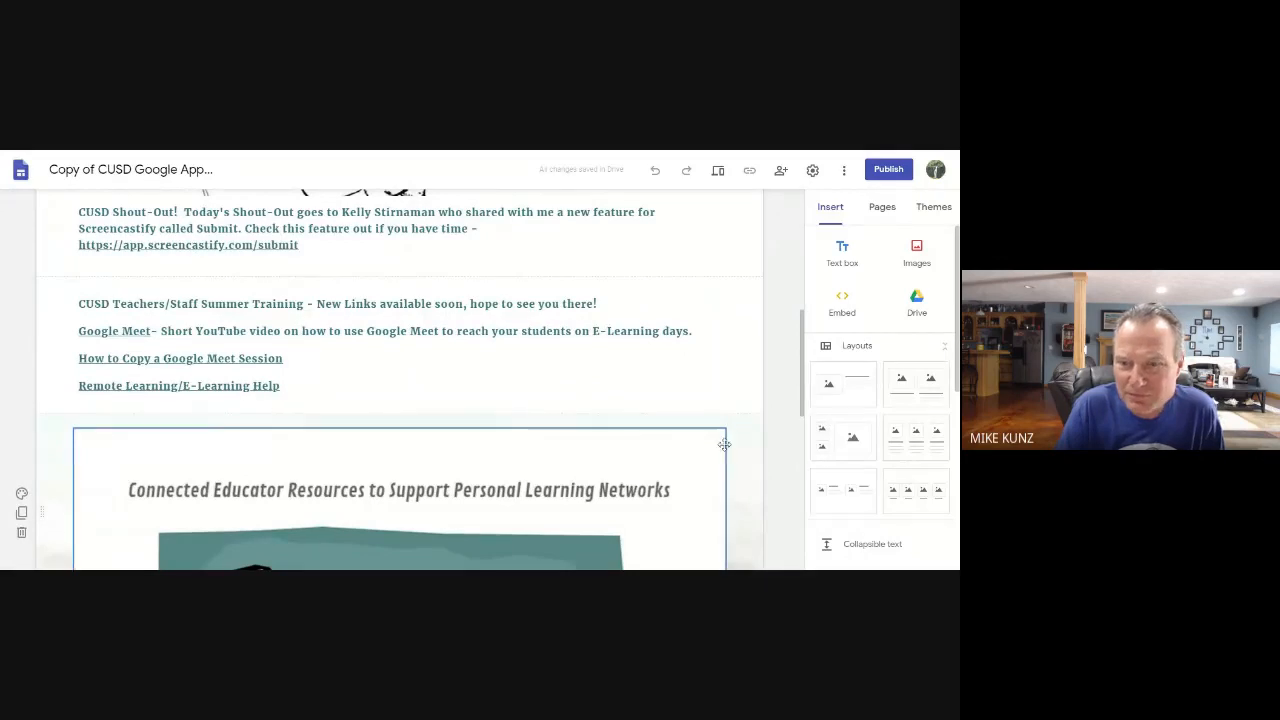
left_click(284, 358)
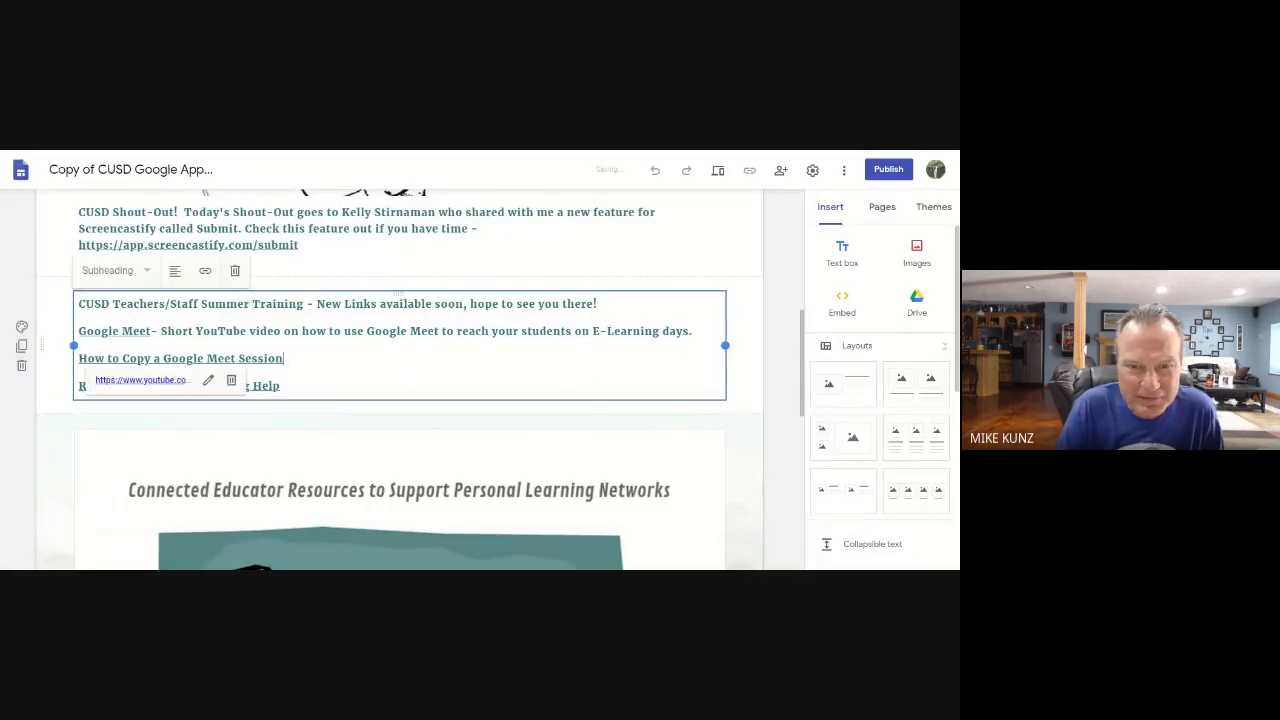
left_click_drag(615, 394, 436, 460)
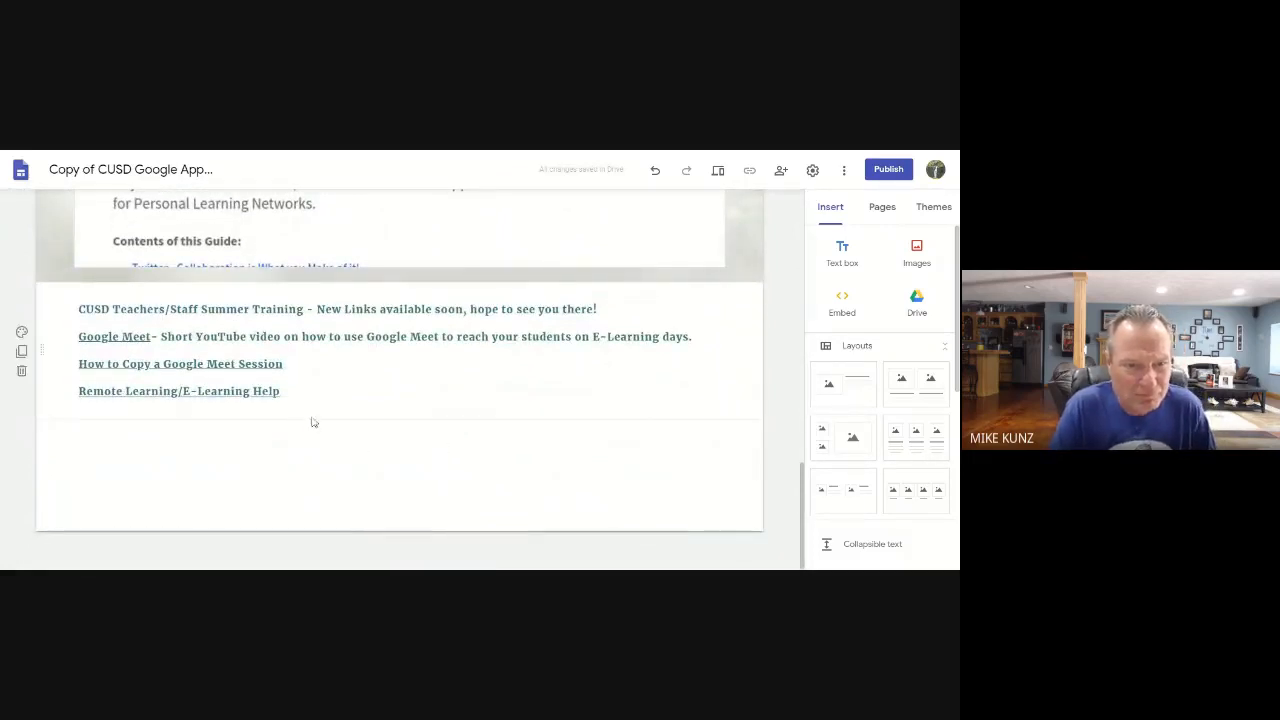
left_click(281, 391)
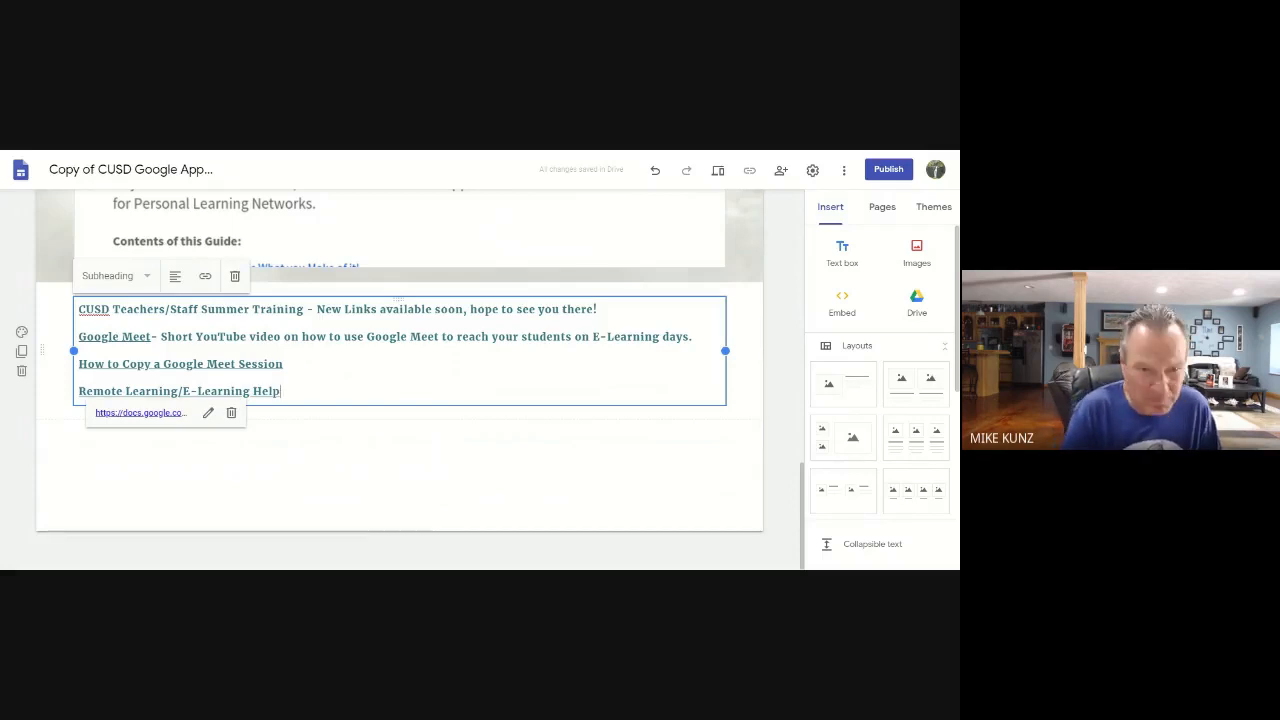
left_click(411, 495)
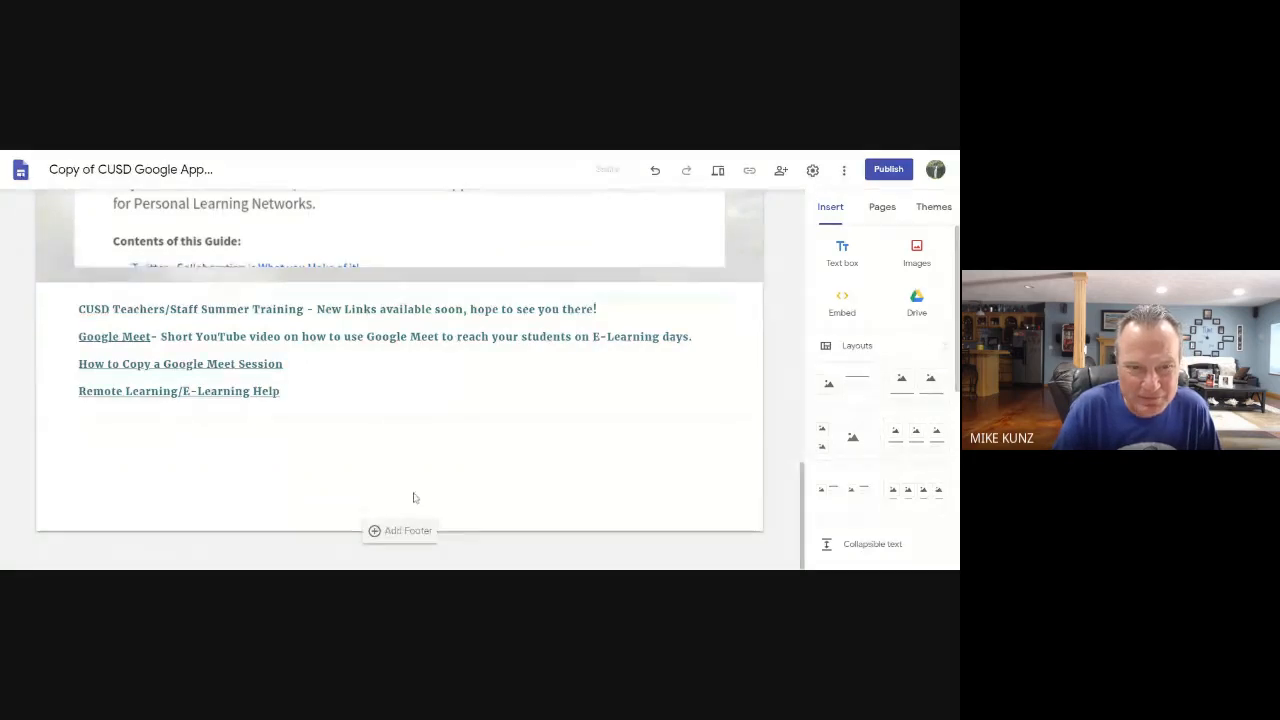
scroll(414, 463, "up", 5)
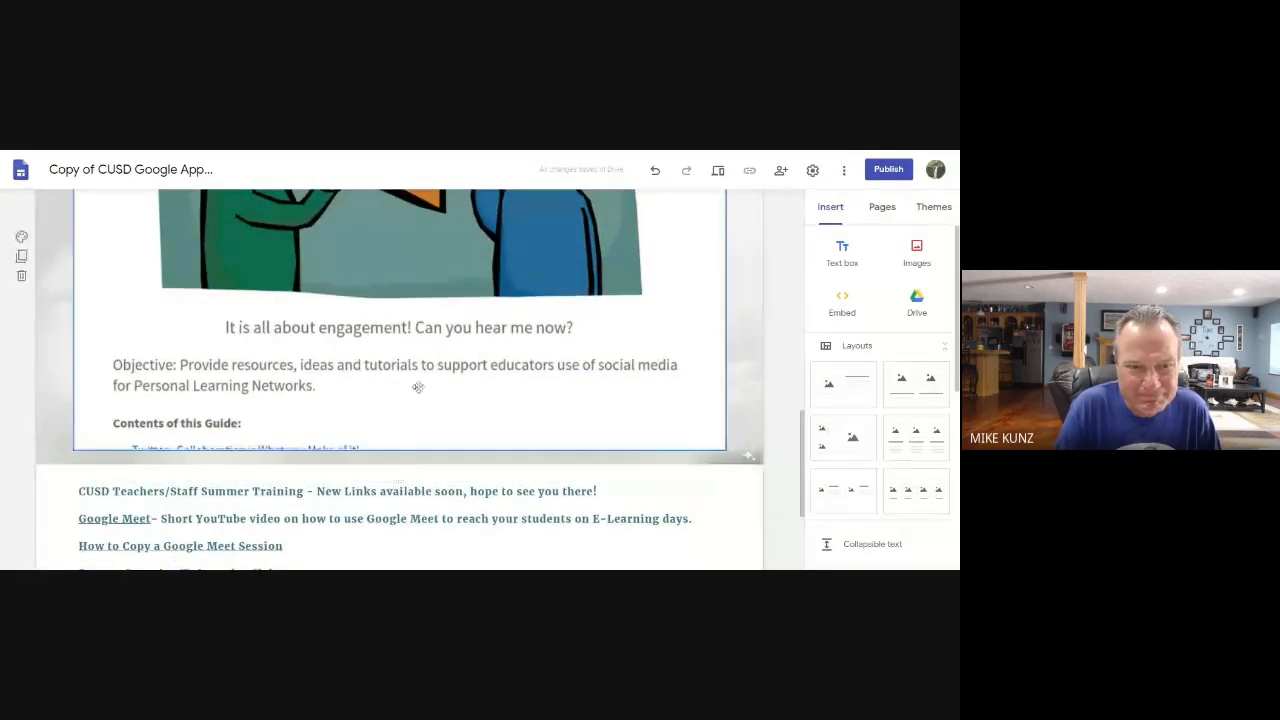
scroll(424, 421, "up", 10)
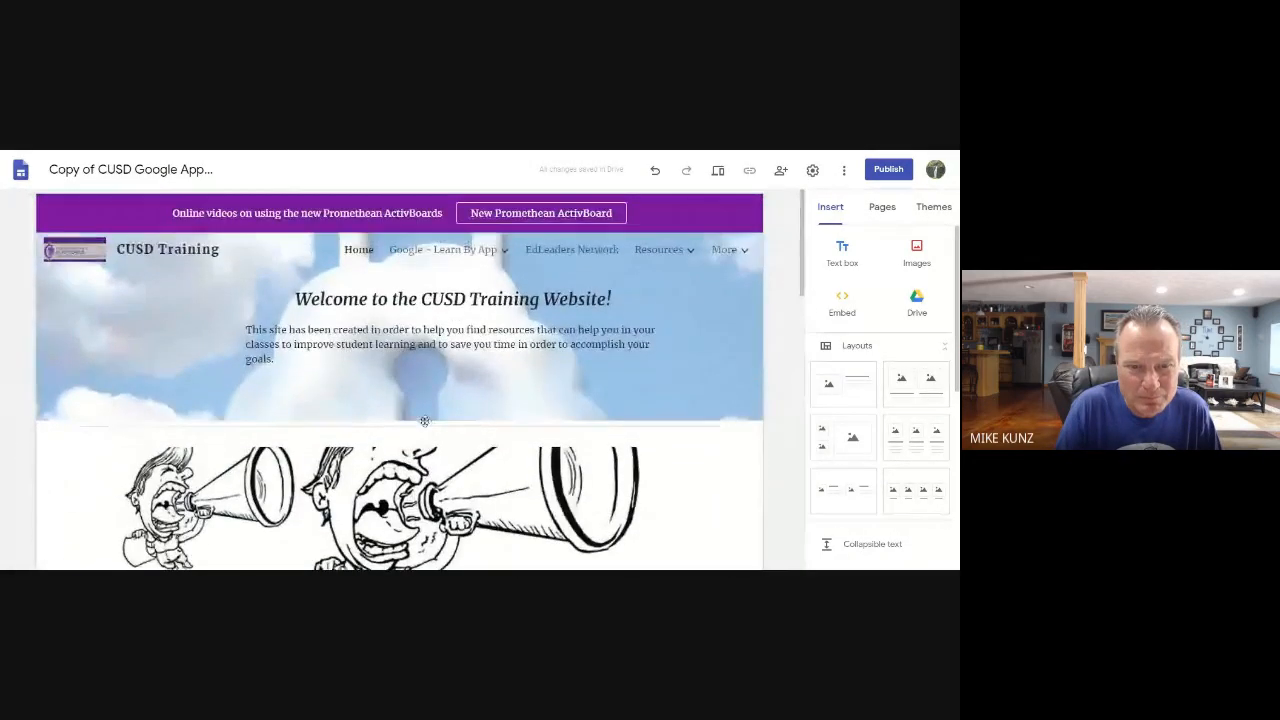
scroll(426, 427, "down", 9)
scroll(424, 421, "down", 3)
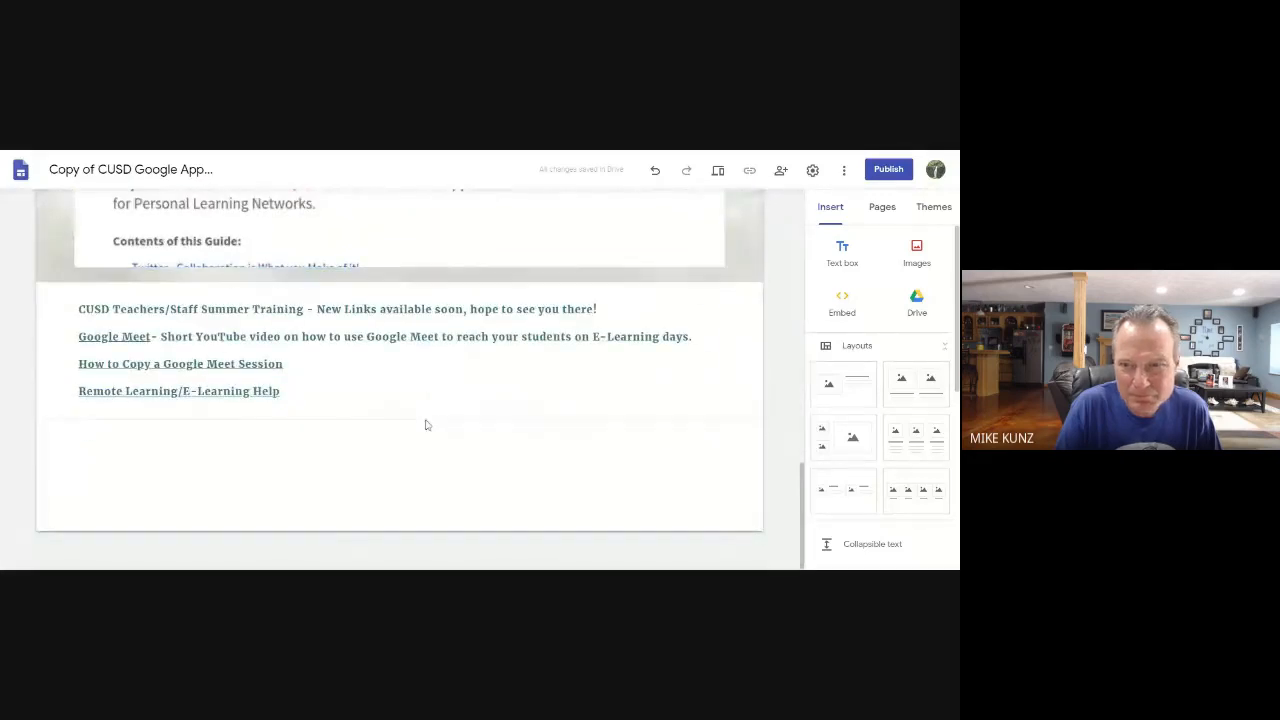
scroll(425, 424, "up", 6)
scroll(425, 425, "up", 4)
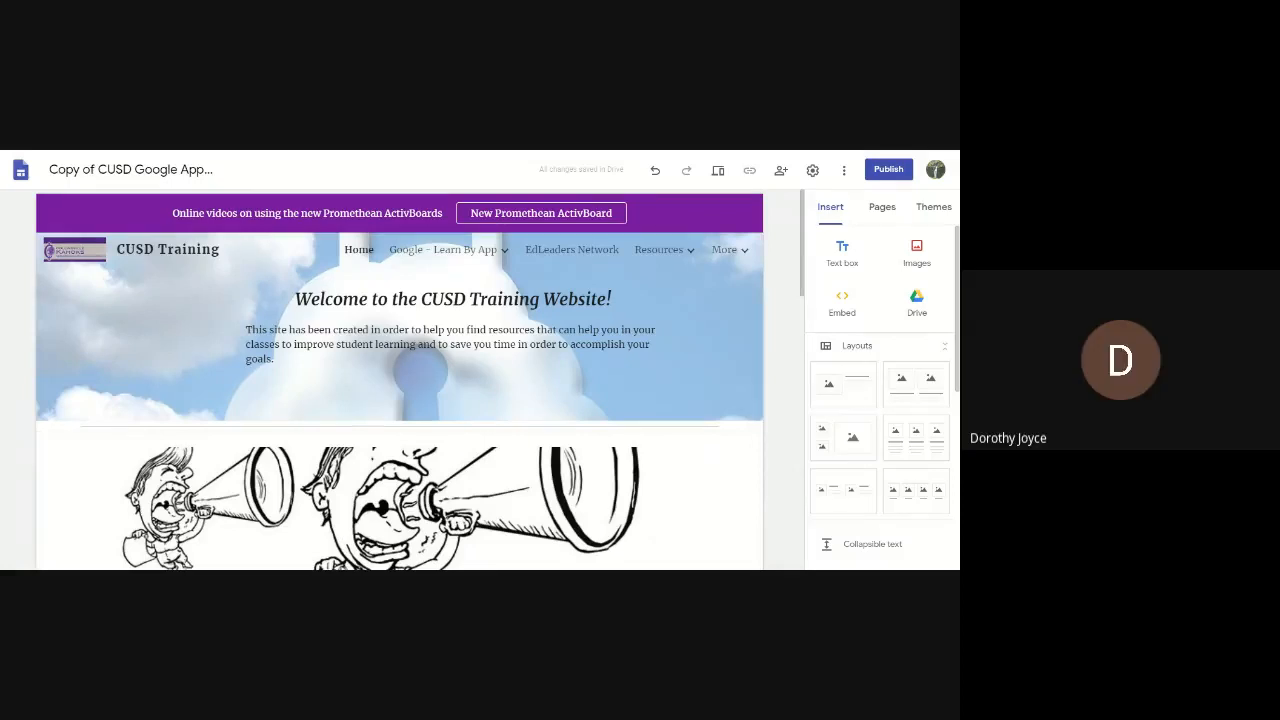
Switch back to the original CUSD Google Apps for Education site and look over its navigation settings and insertable elements
key("ctrl+Tab")
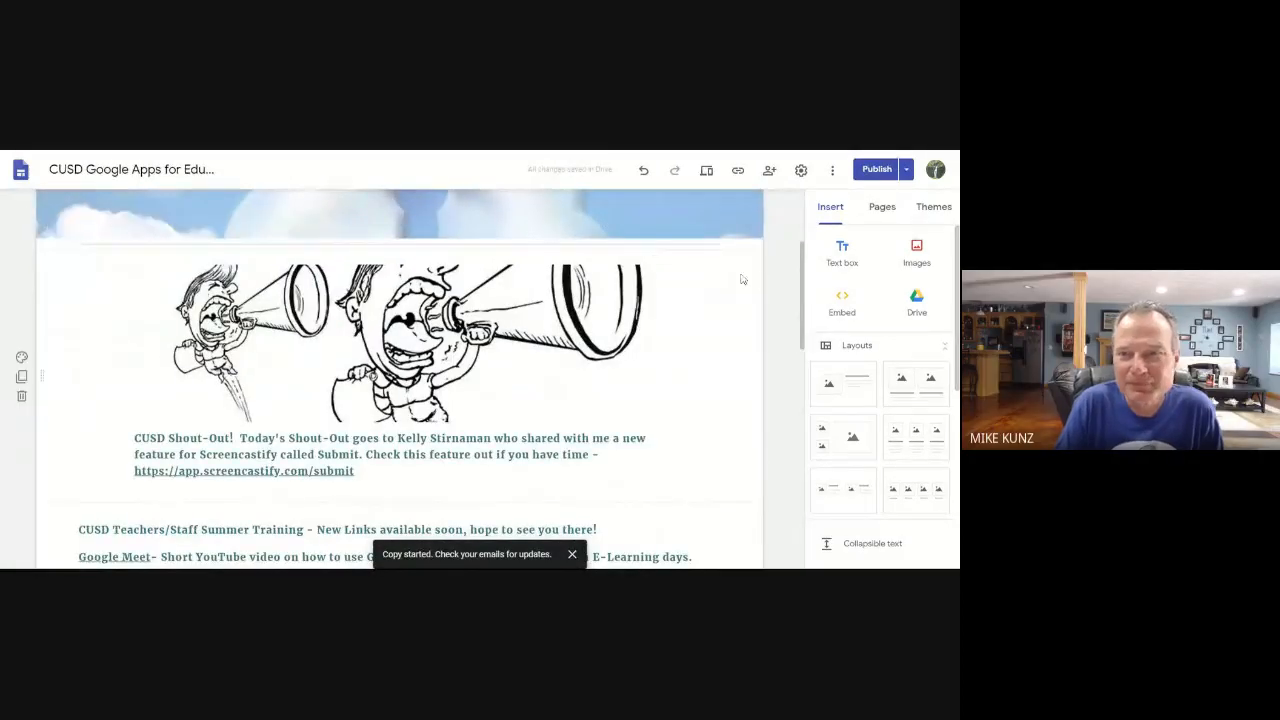
scroll(777, 278, "up", 5)
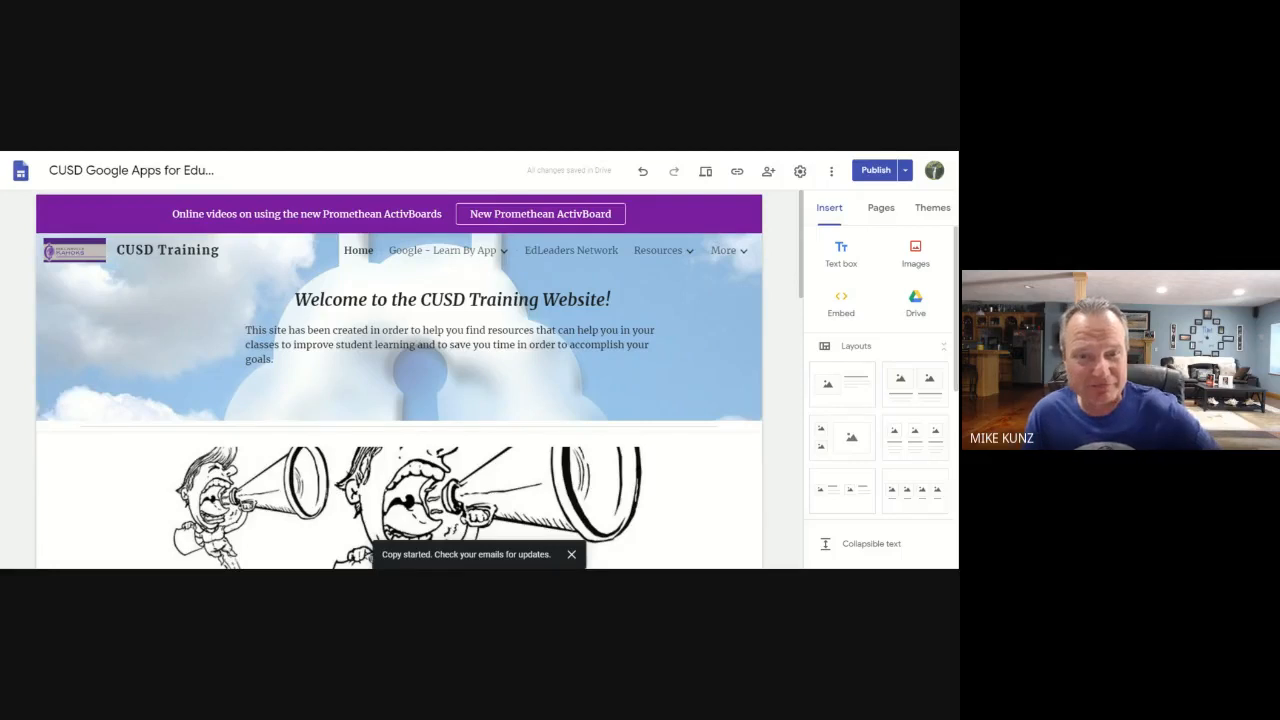
left_click(799, 172)
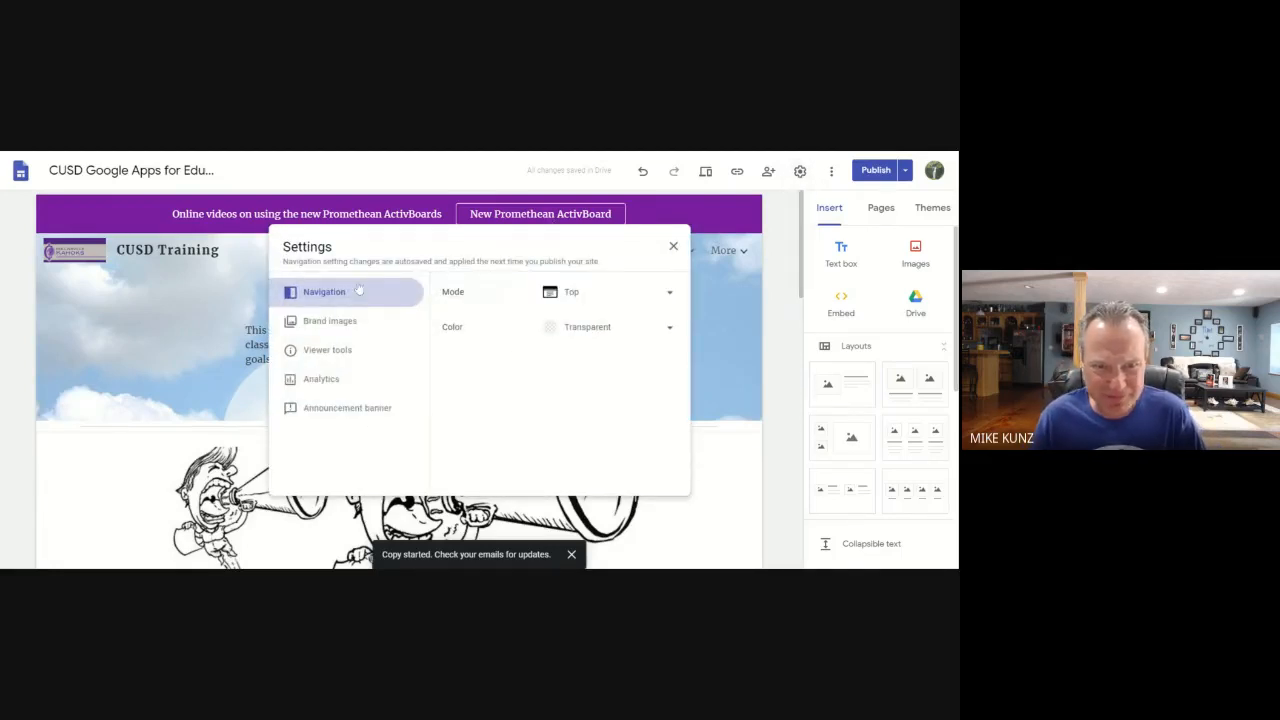
left_click(674, 248)
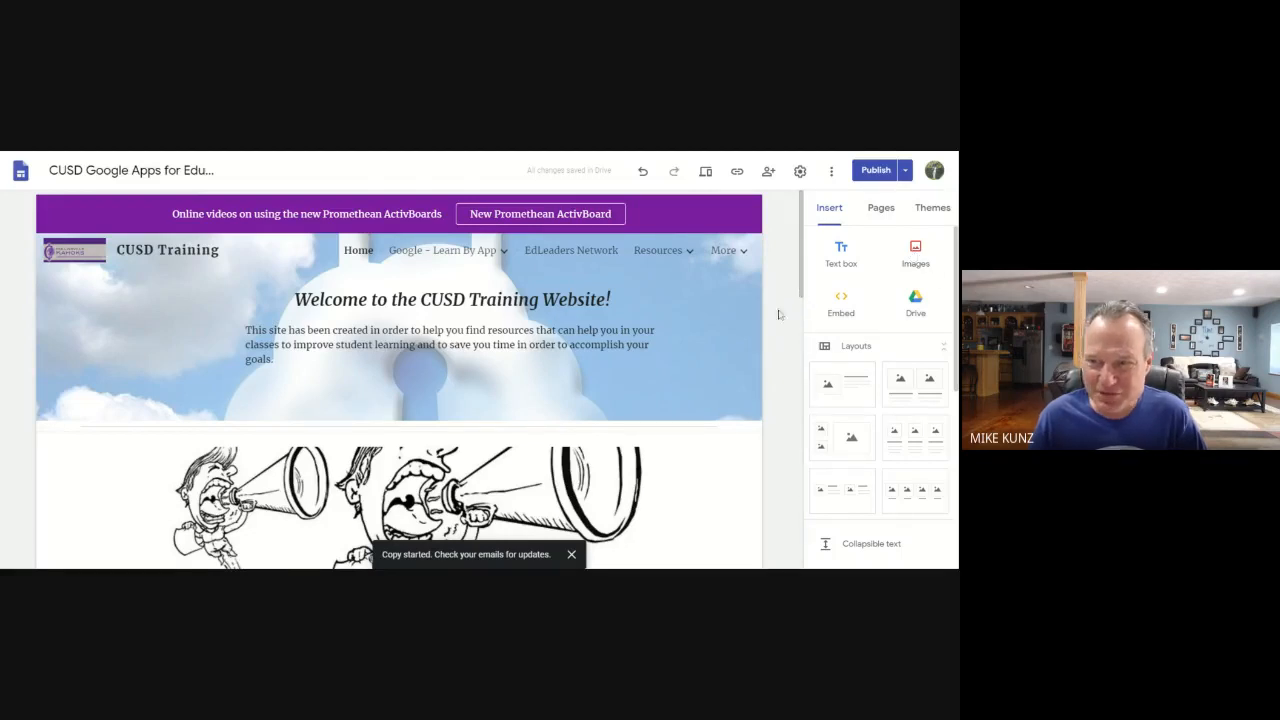
scroll(773, 326, "down", 3)
scroll(860, 357, "down", 3)
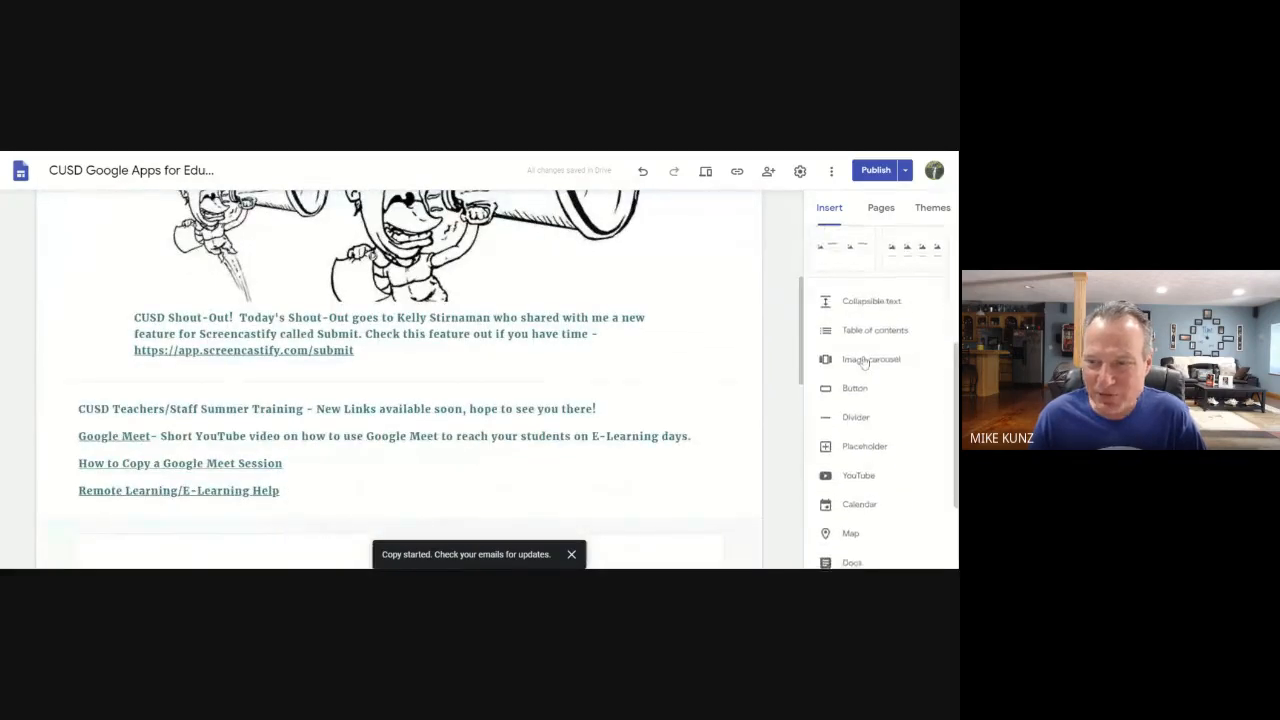
scroll(768, 260, "up", 5)
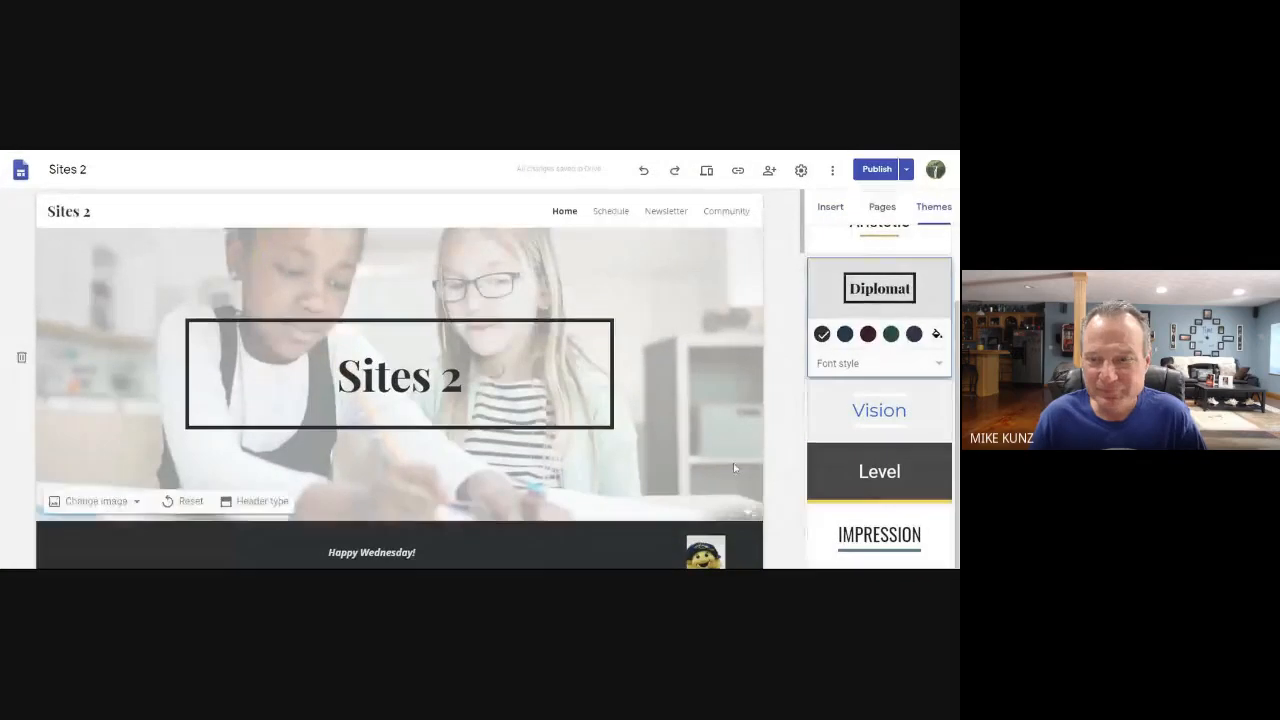
On the Sites 2 home page, insert an image carousel with three uploaded photos: a rocky mound, a river and orange roses
scroll(800, 457, "down", 3)
scroll(666, 417, "down", 5)
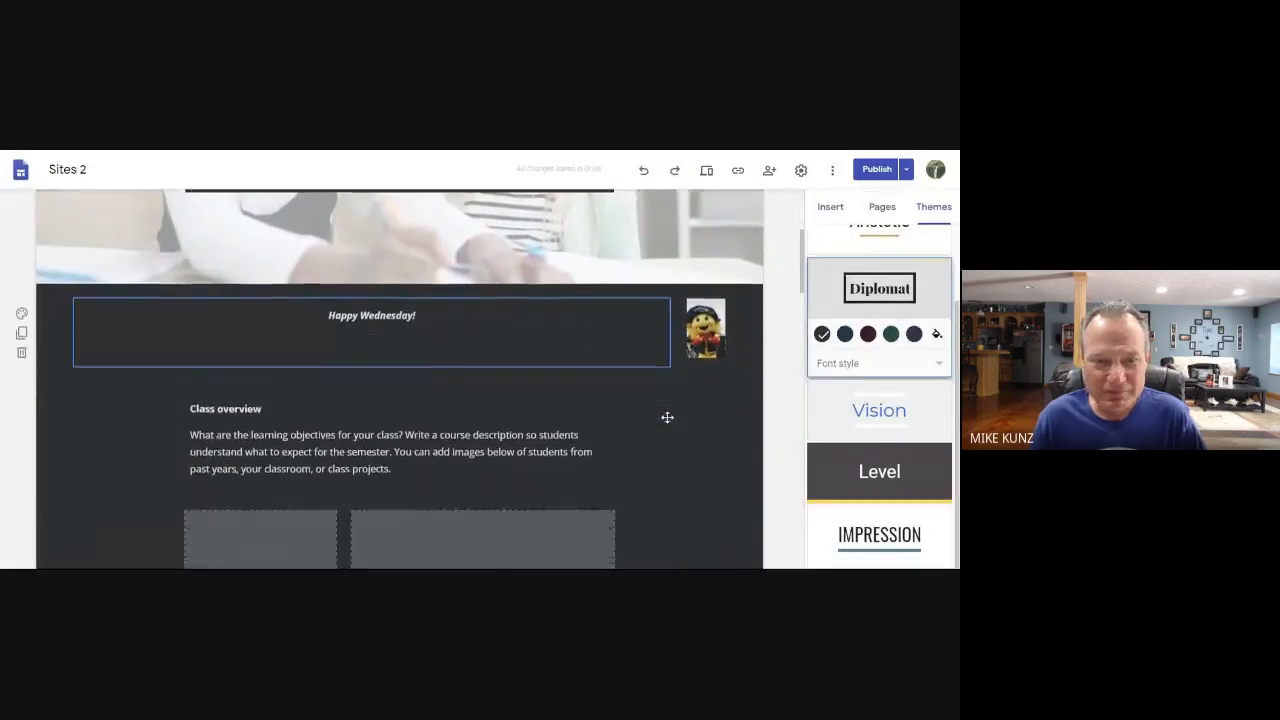
scroll(666, 424, "up", 1)
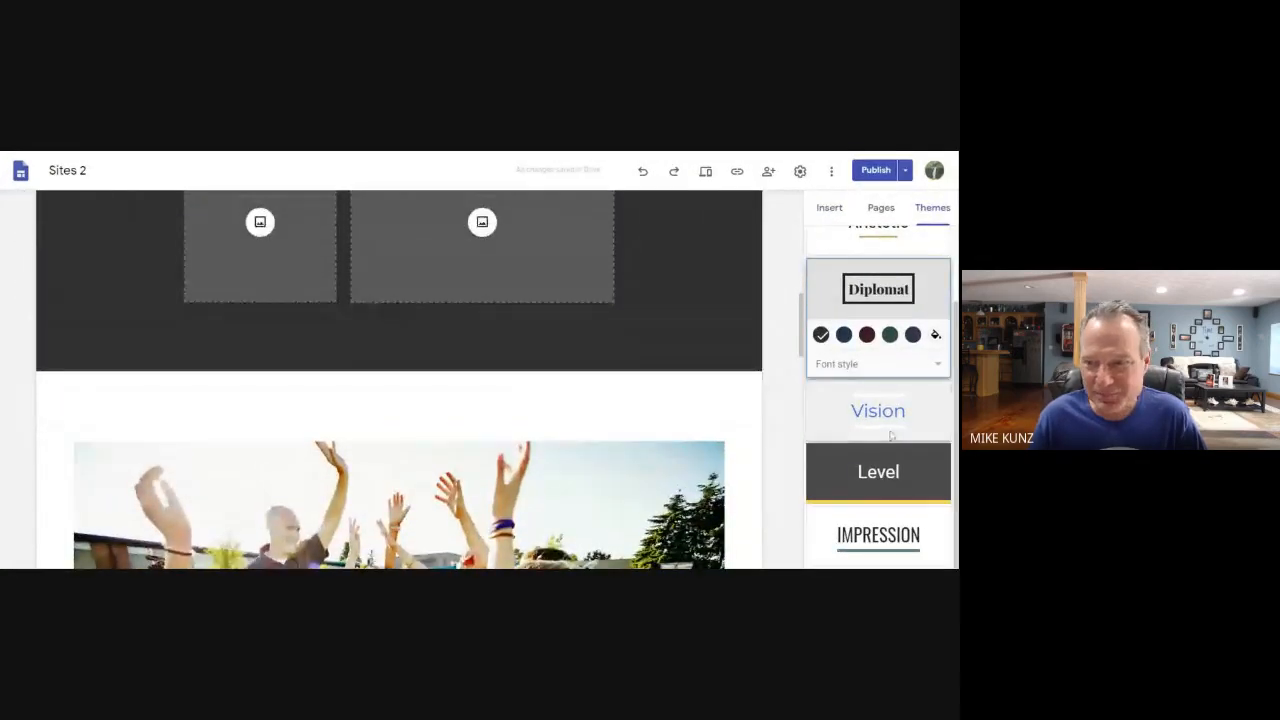
left_click(838, 210)
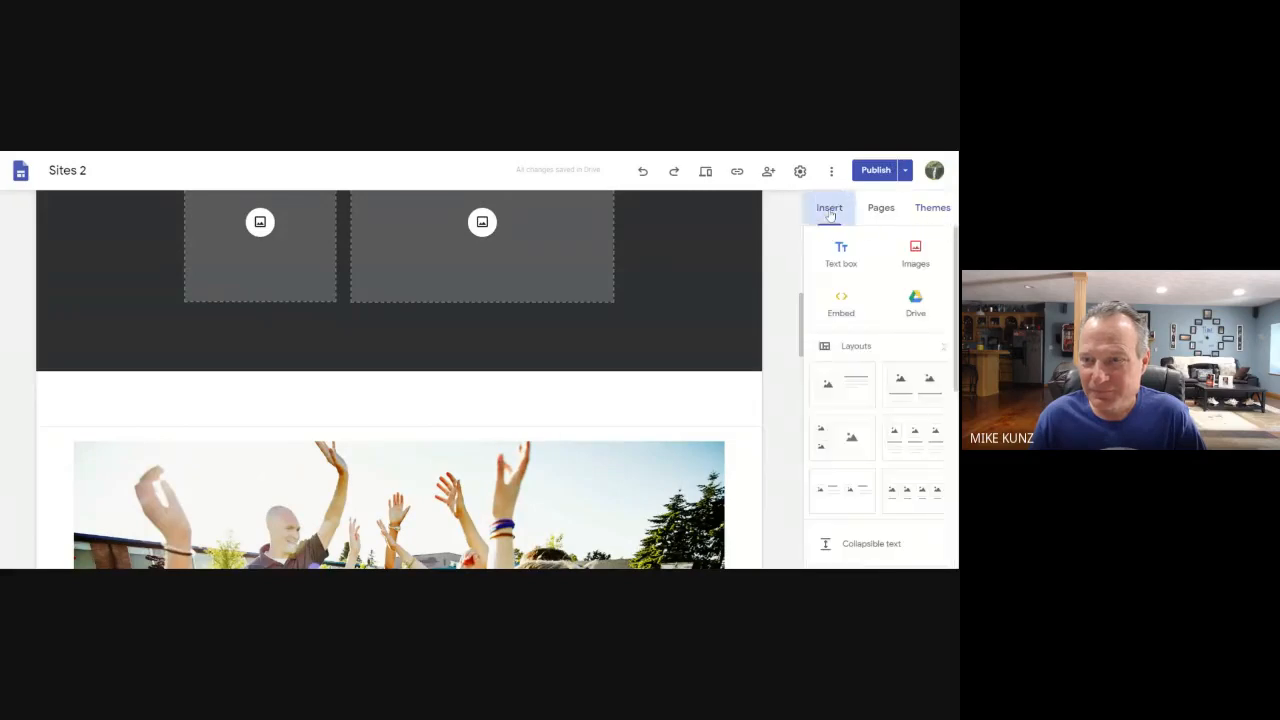
scroll(840, 362, "down", 3)
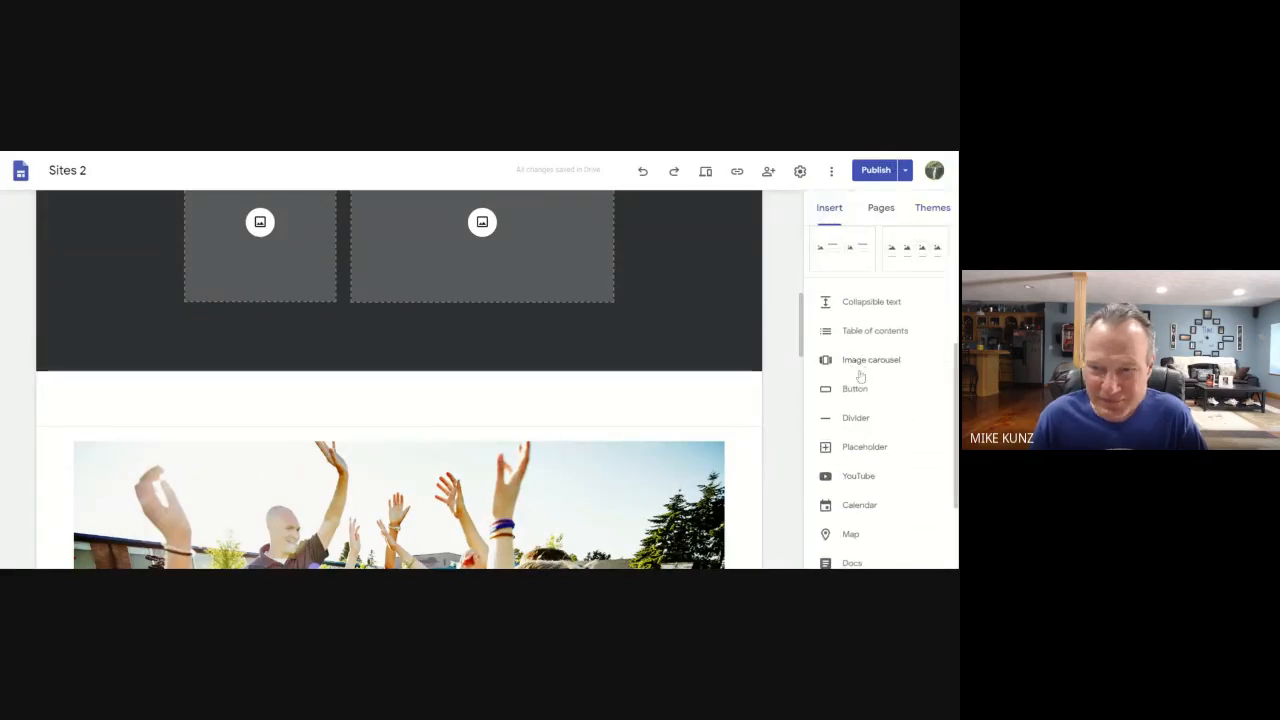
left_click(860, 362)
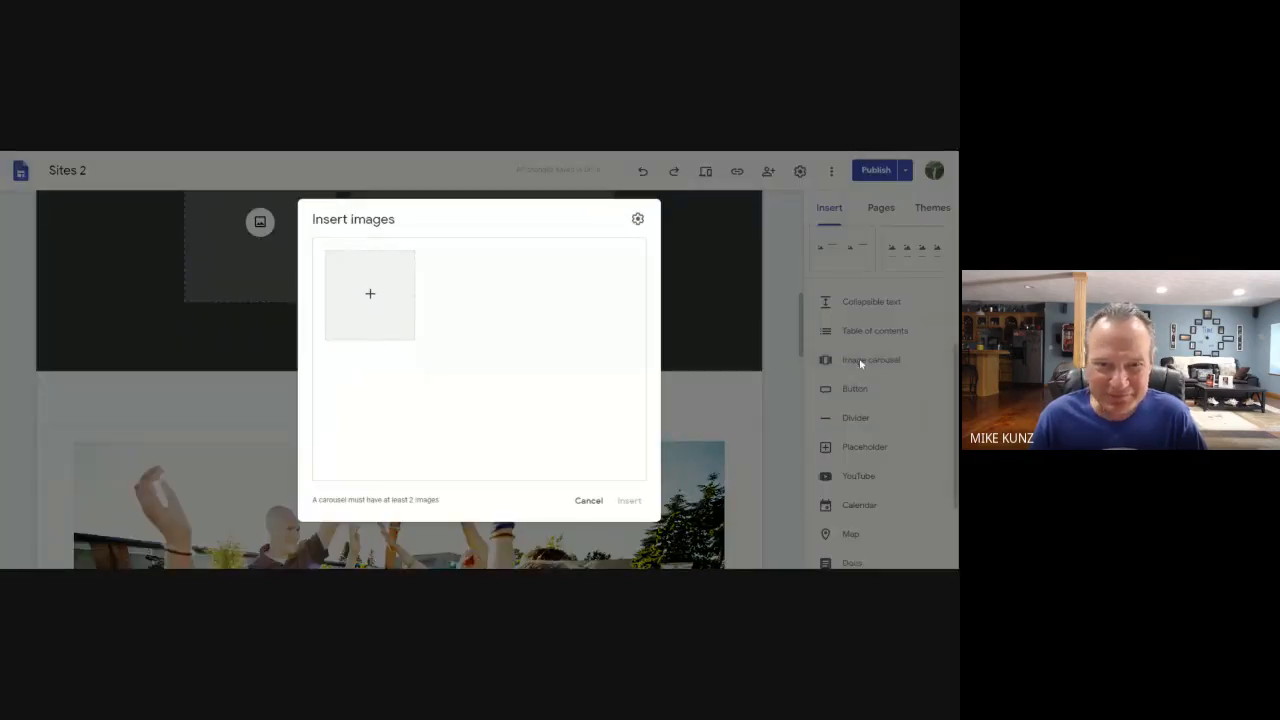
left_click(370, 296)
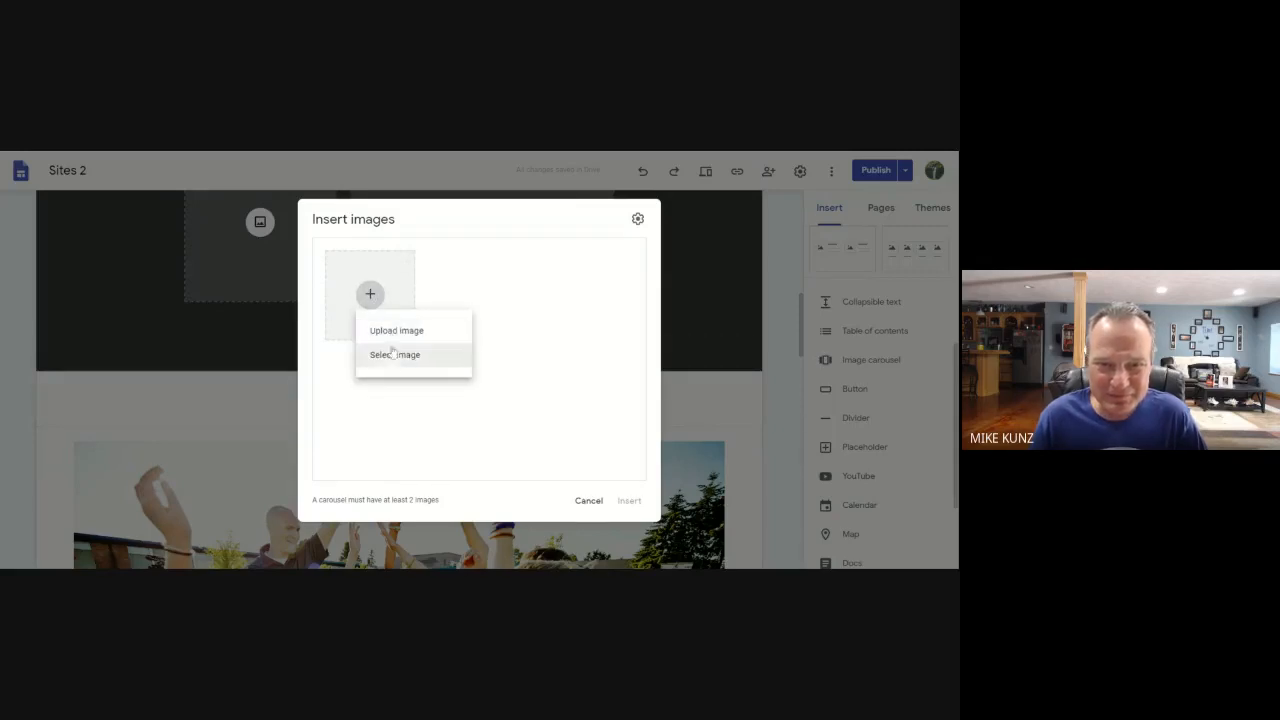
left_click(374, 330)
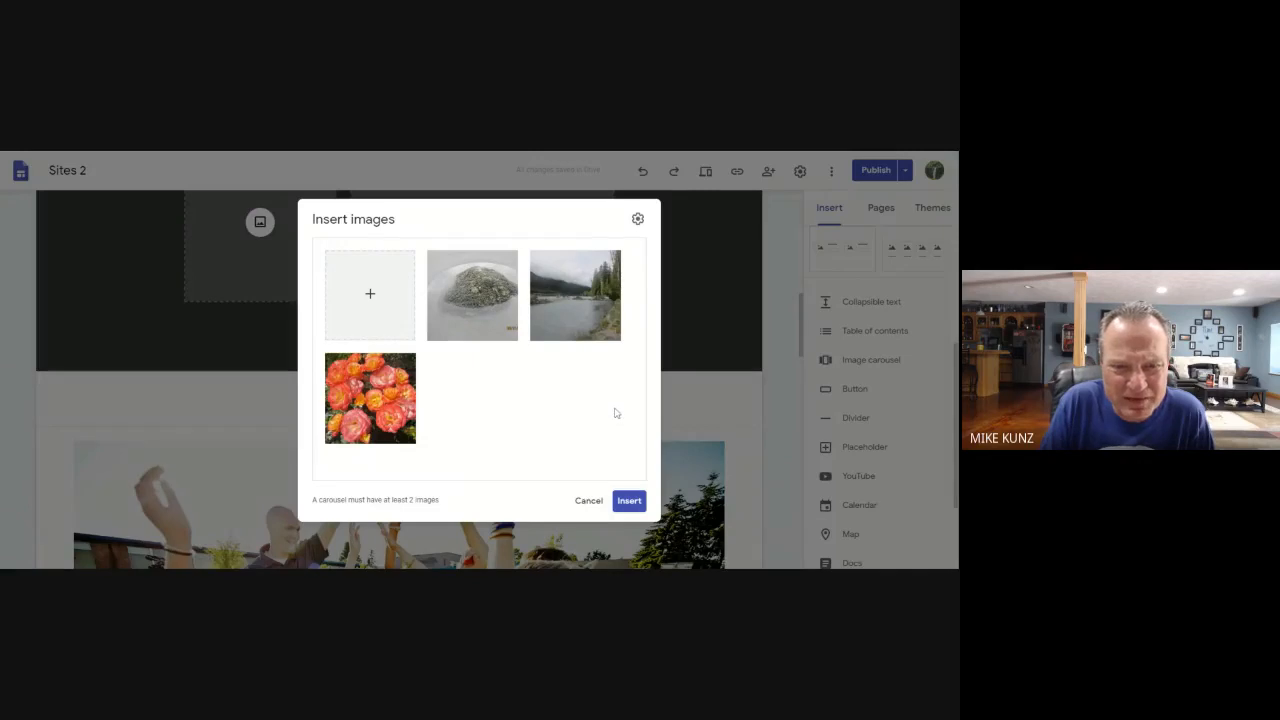
left_click(628, 501)
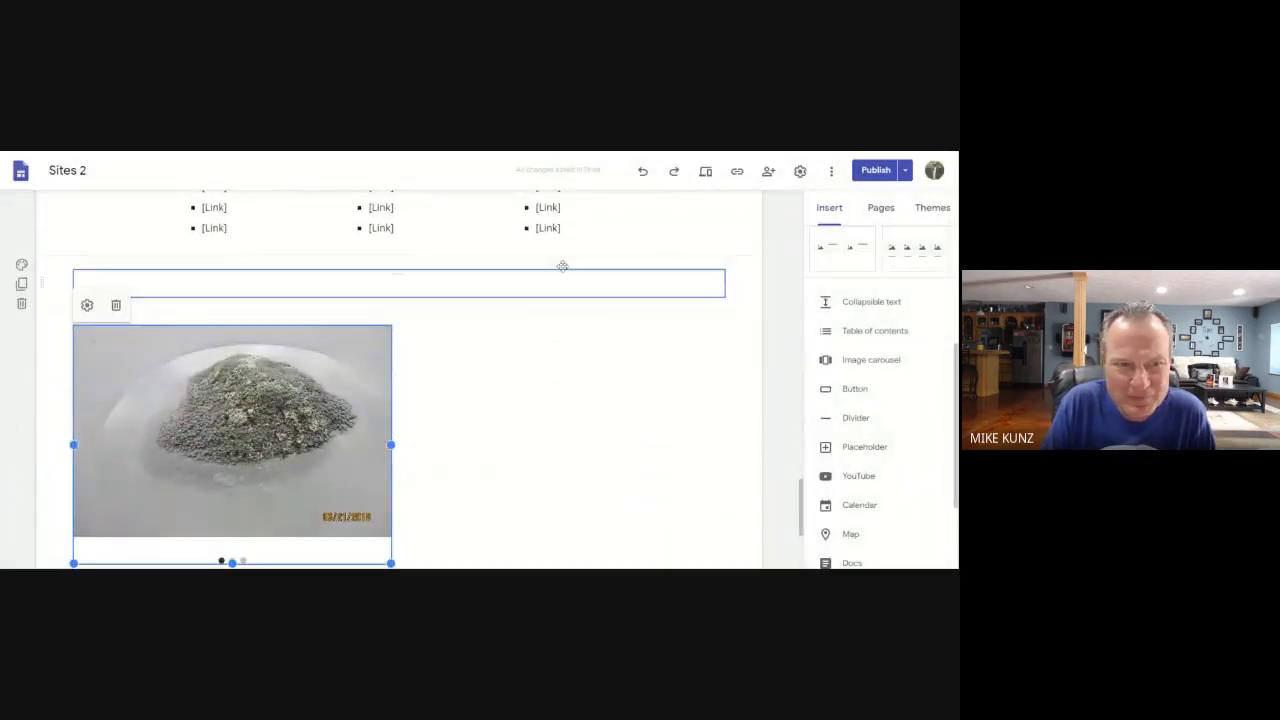
Examine the inserted carousel, trying its second image dot and opening its image editor without making changes
scroll(226, 470, "down", 1)
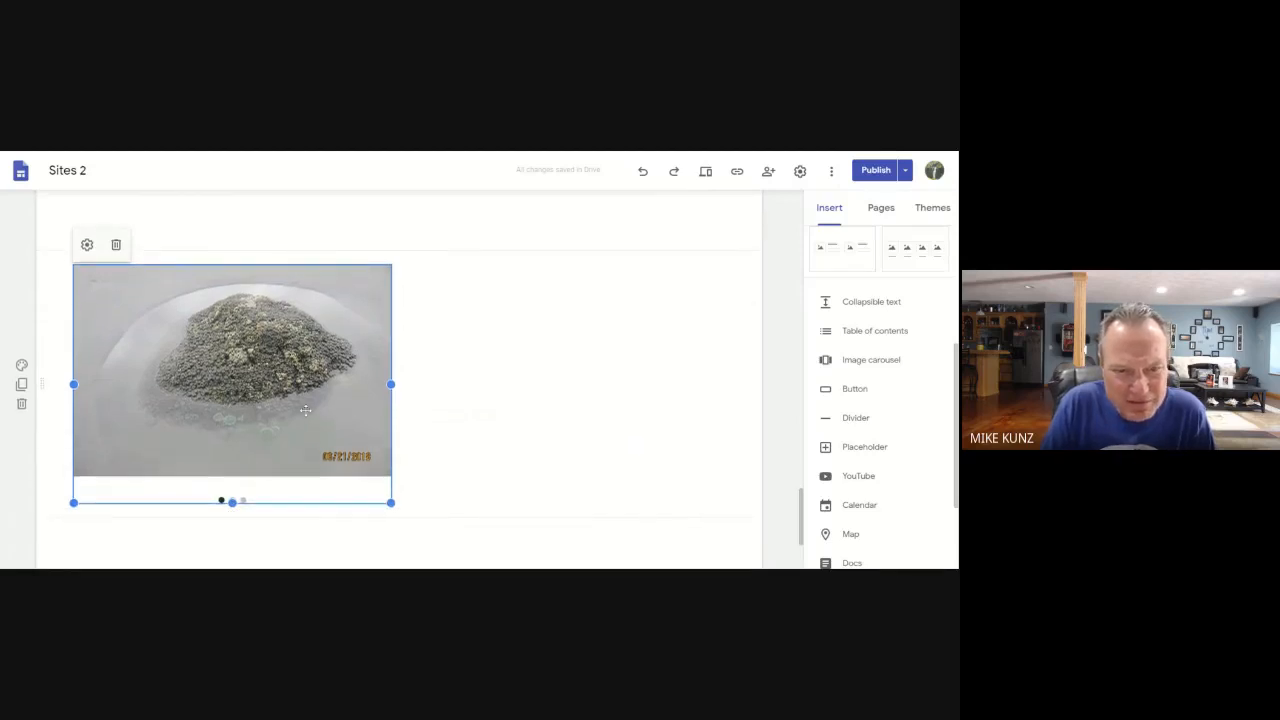
left_click(238, 501)
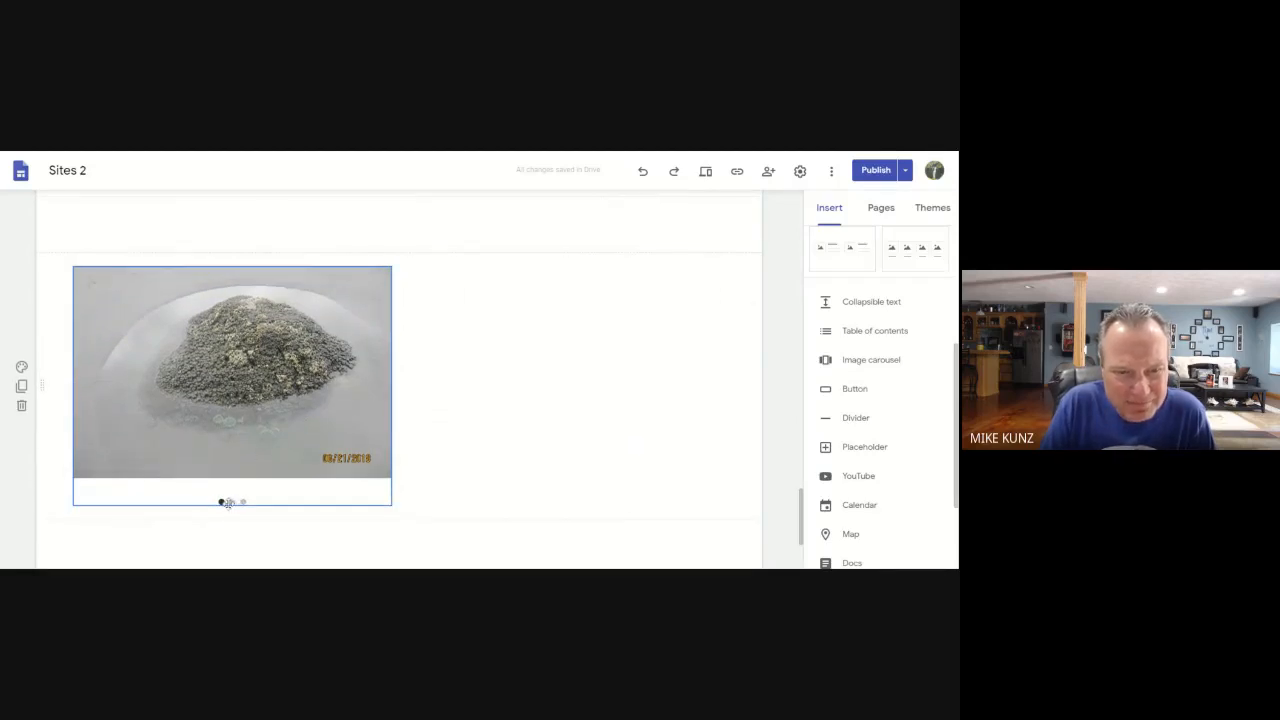
left_click(282, 402)
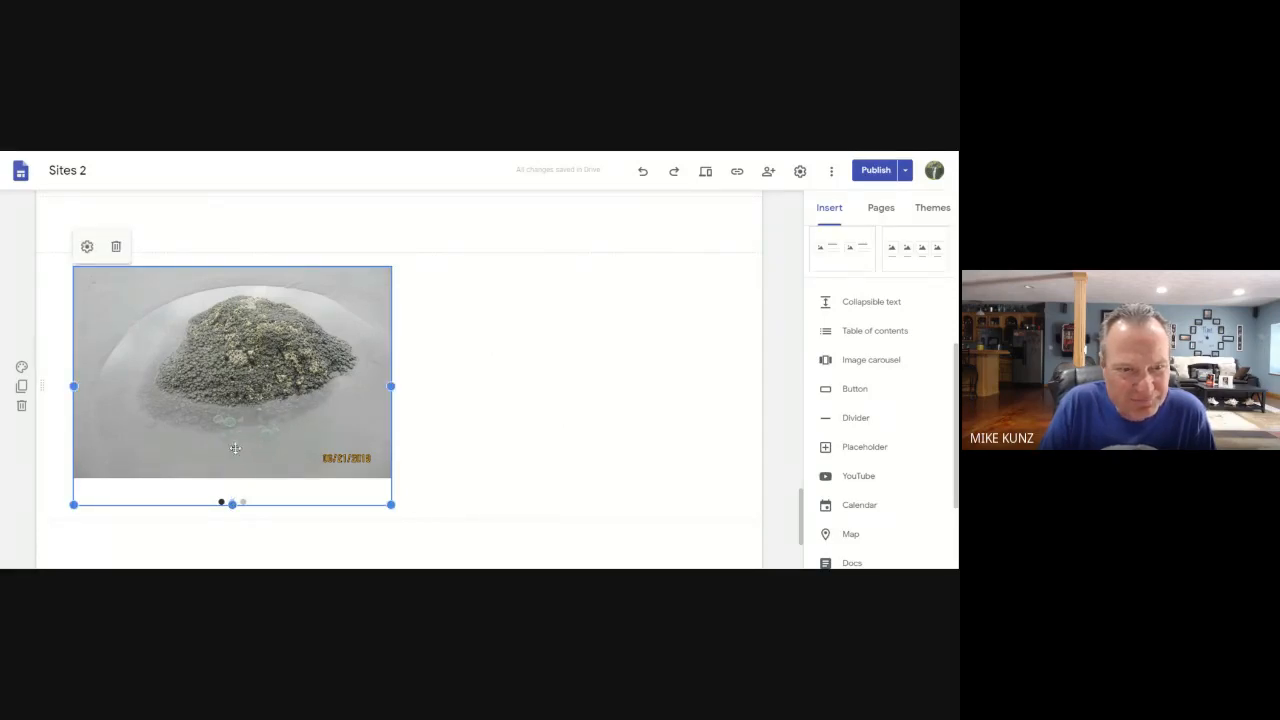
left_click(514, 398)
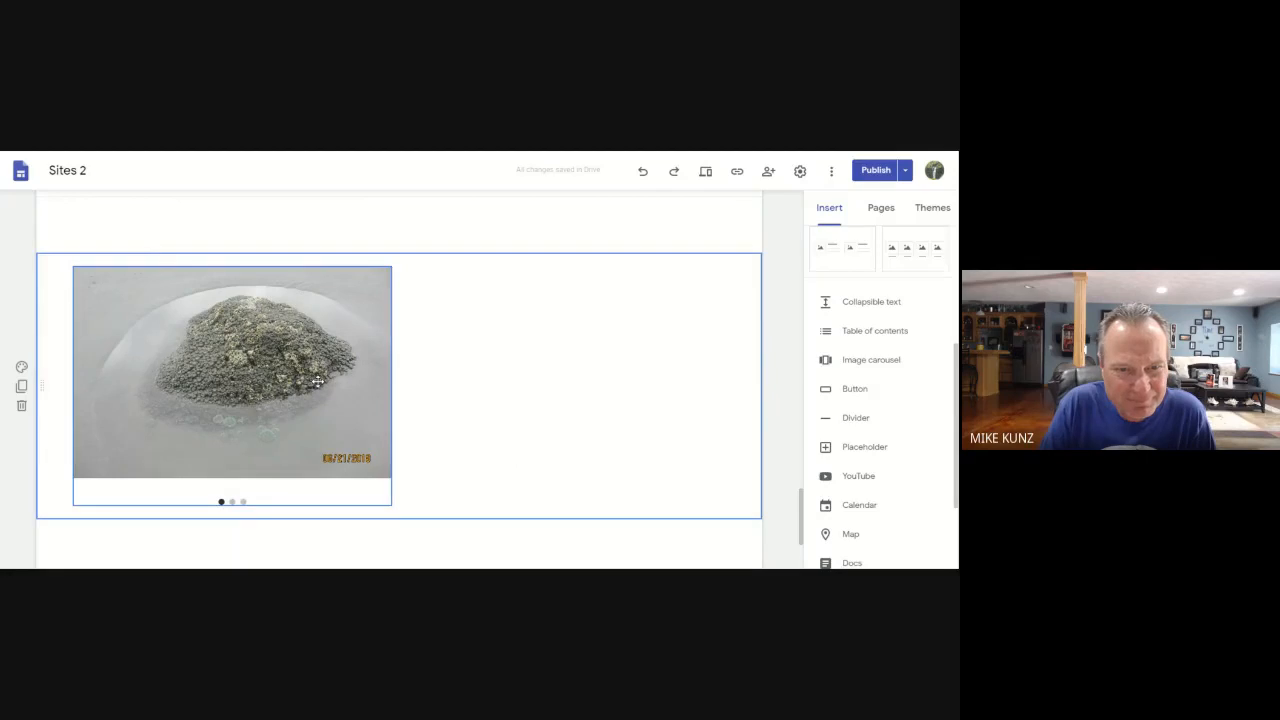
double_click(317, 381)
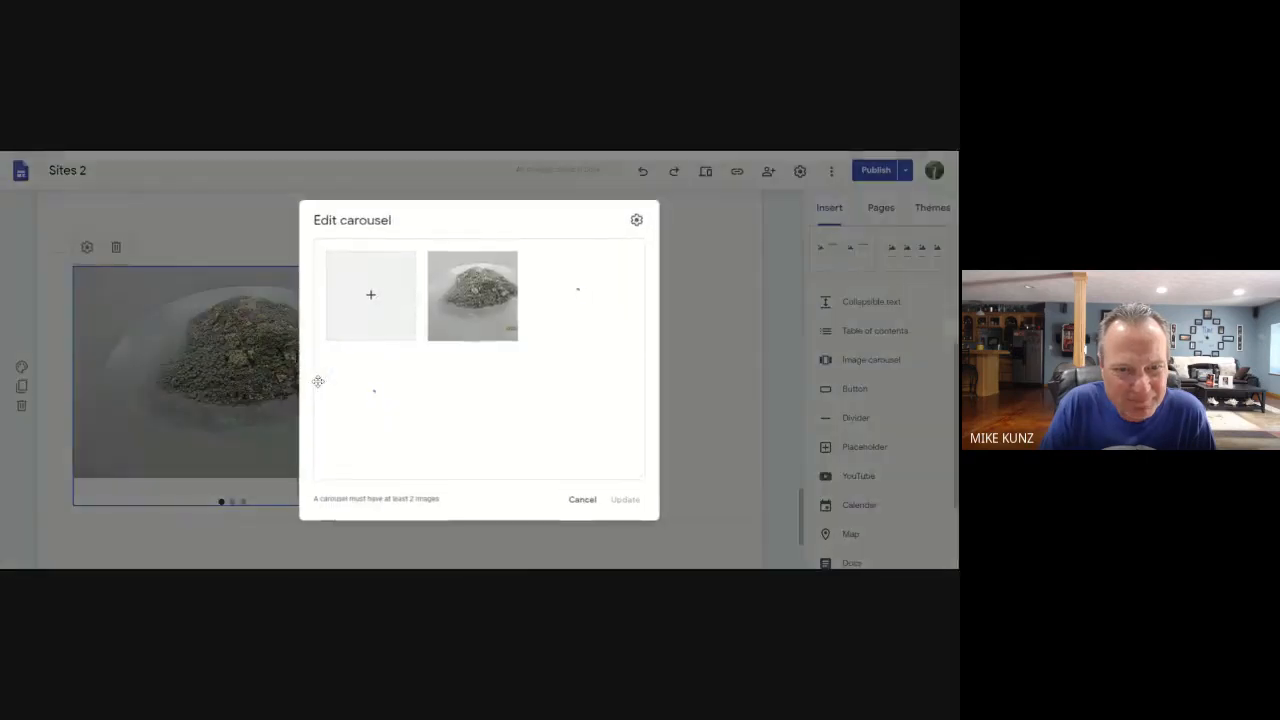
left_click(581, 499)
Move the carousel beneath the captioned class photo and narrow that column to about half the page width
left_click_drag(234, 371, 320, 492)
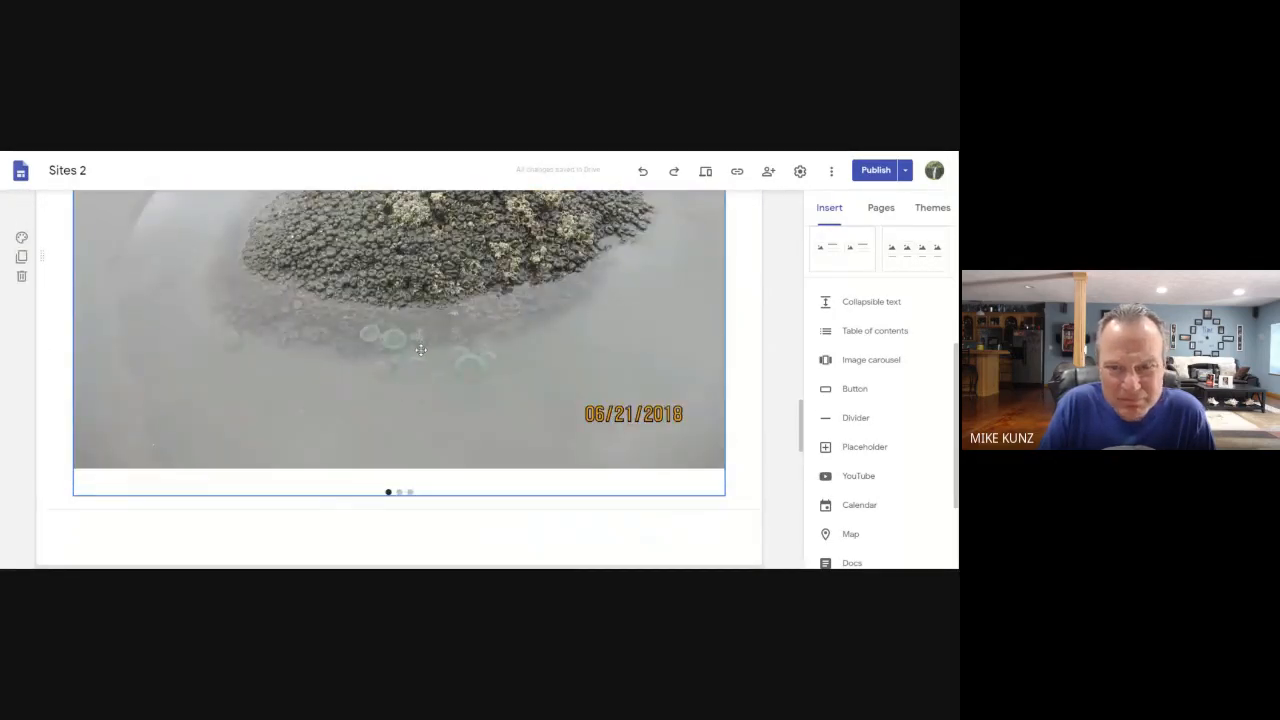
left_click(598, 336)
left_click_drag(725, 495, 391, 495)
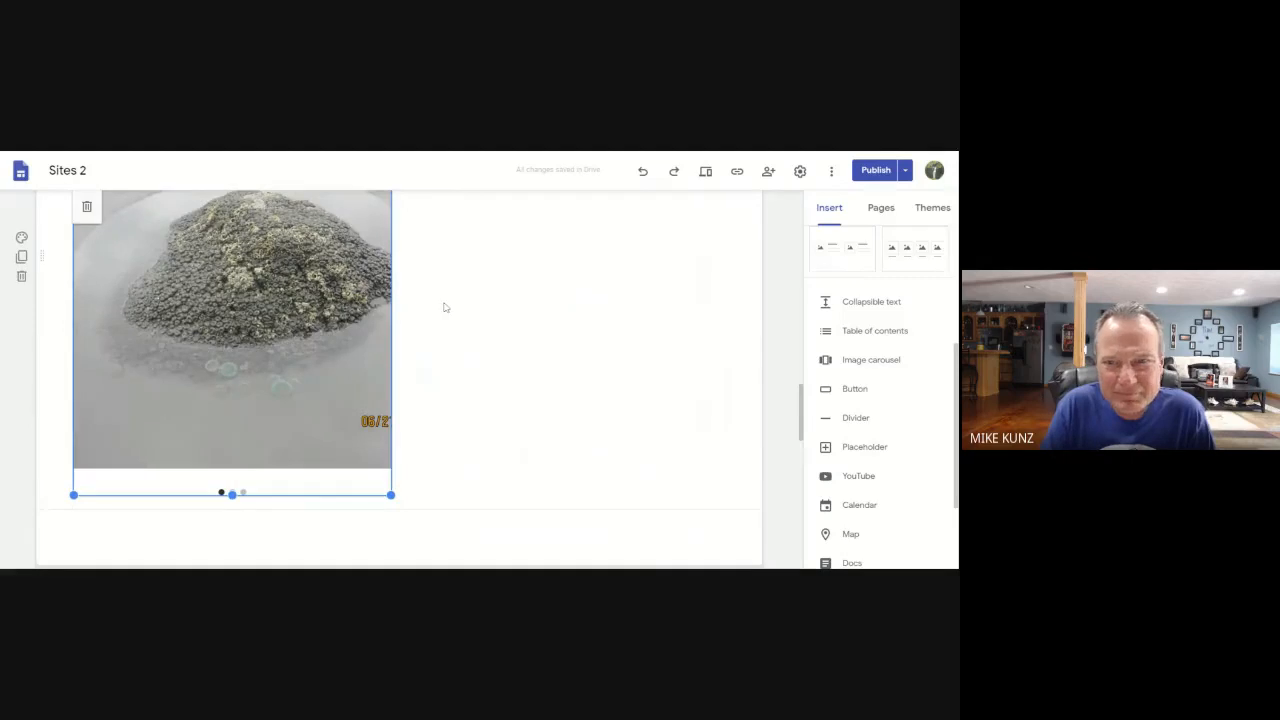
Center the narrowed class photo and carousel column within its section and check its placement on the page
scroll(443, 306, "up", 3)
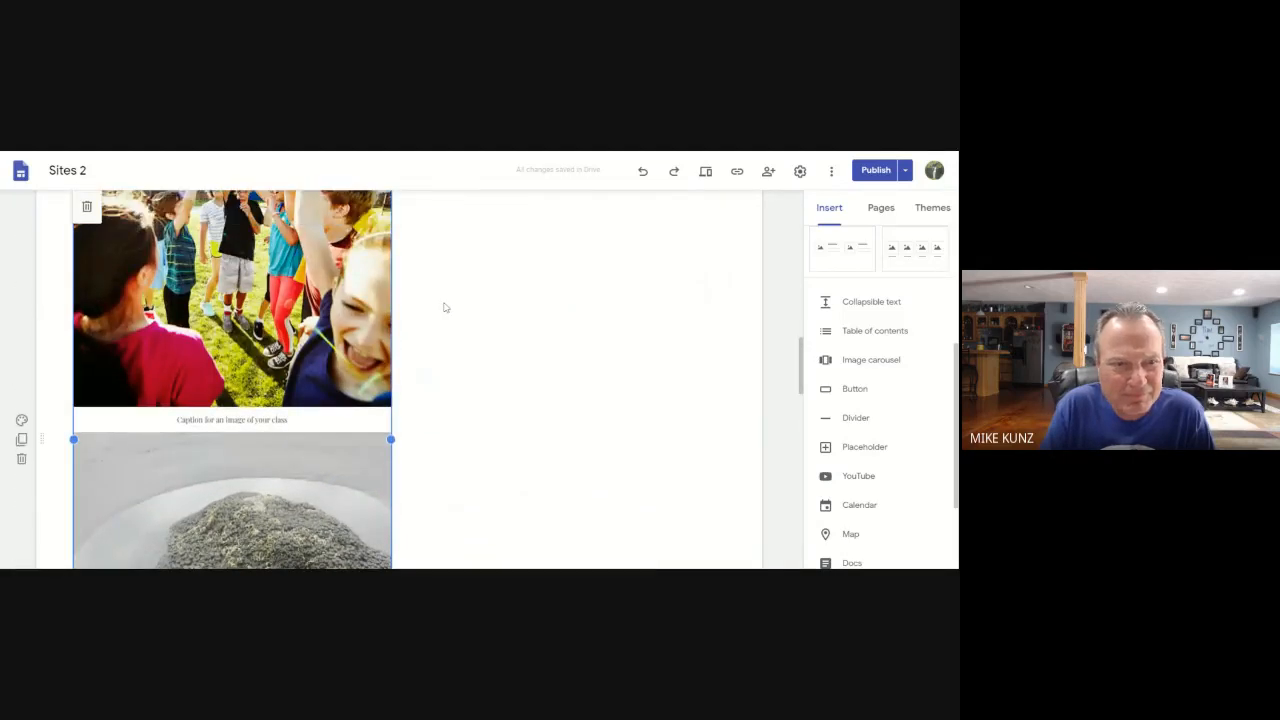
scroll(443, 306, "down", 3)
left_click_drag(258, 325, 475, 263)
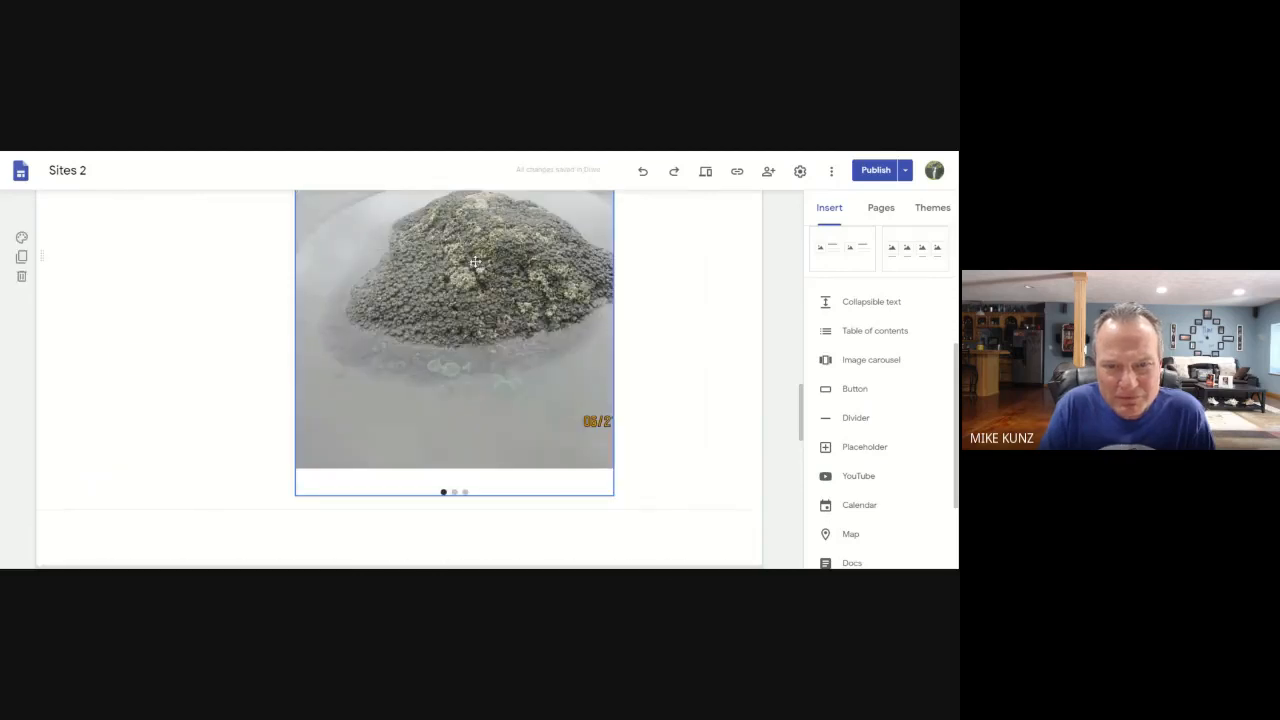
scroll(690, 346, "up", 15)
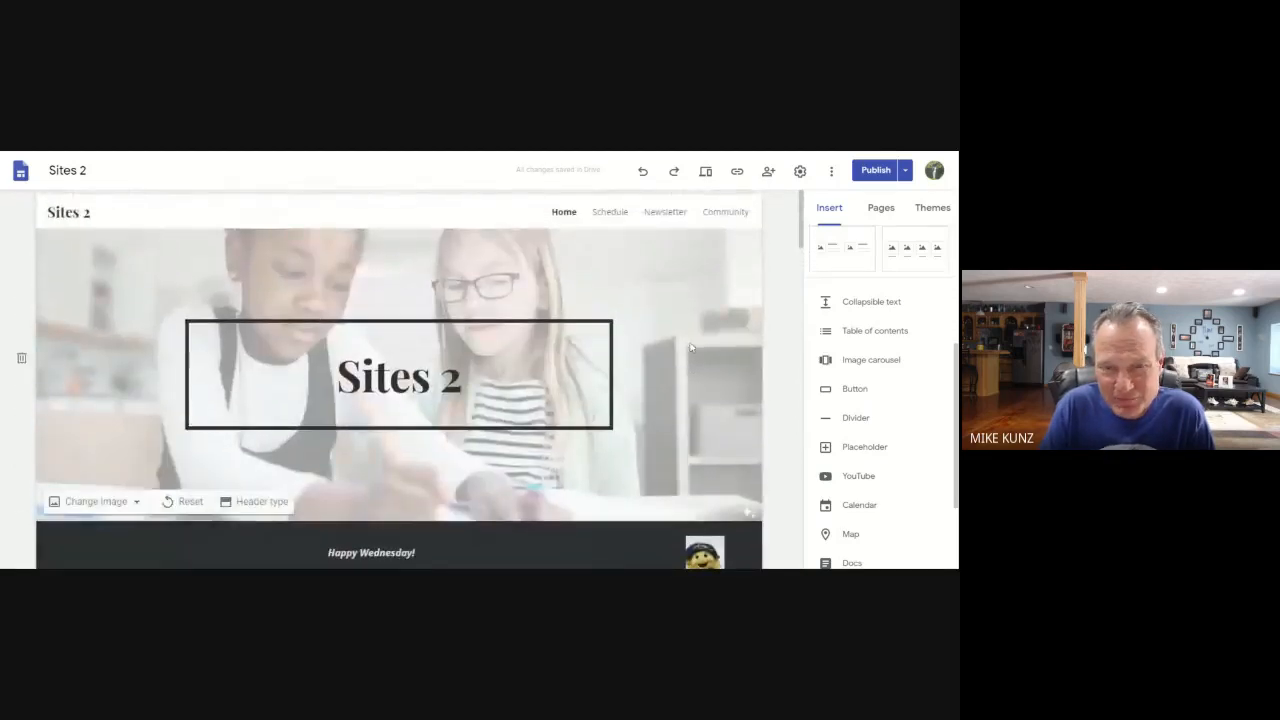
scroll(690, 346, "down", 10)
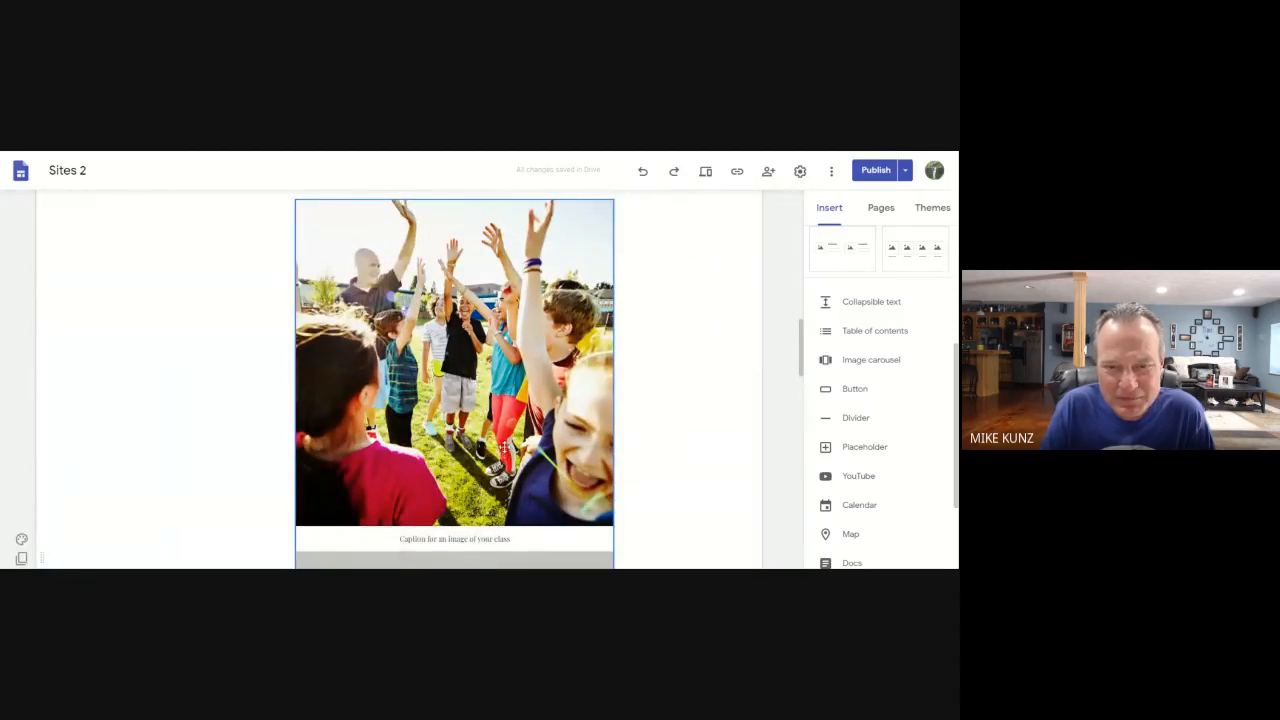
Embed the CUSD Trainings calendar on the home page, between the carousel section and the About me section
scroll(592, 376, "up", 4)
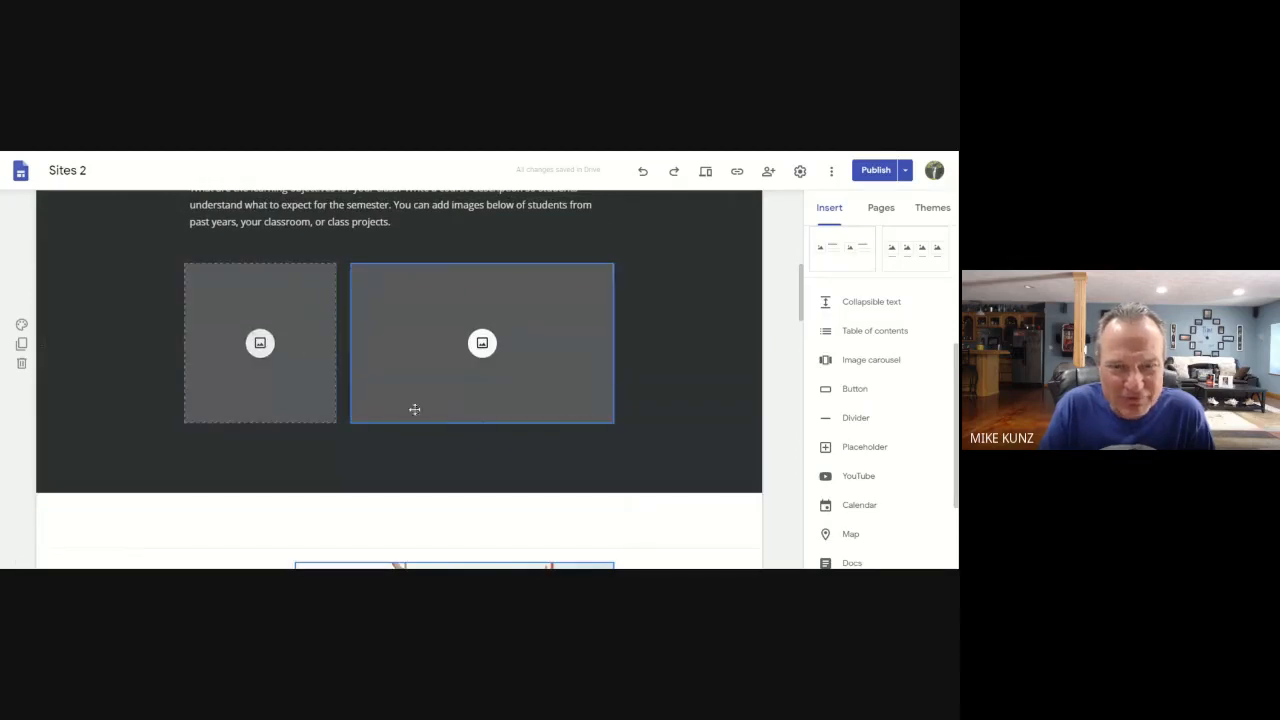
scroll(389, 406, "down", 6)
scroll(468, 393, "down", 3)
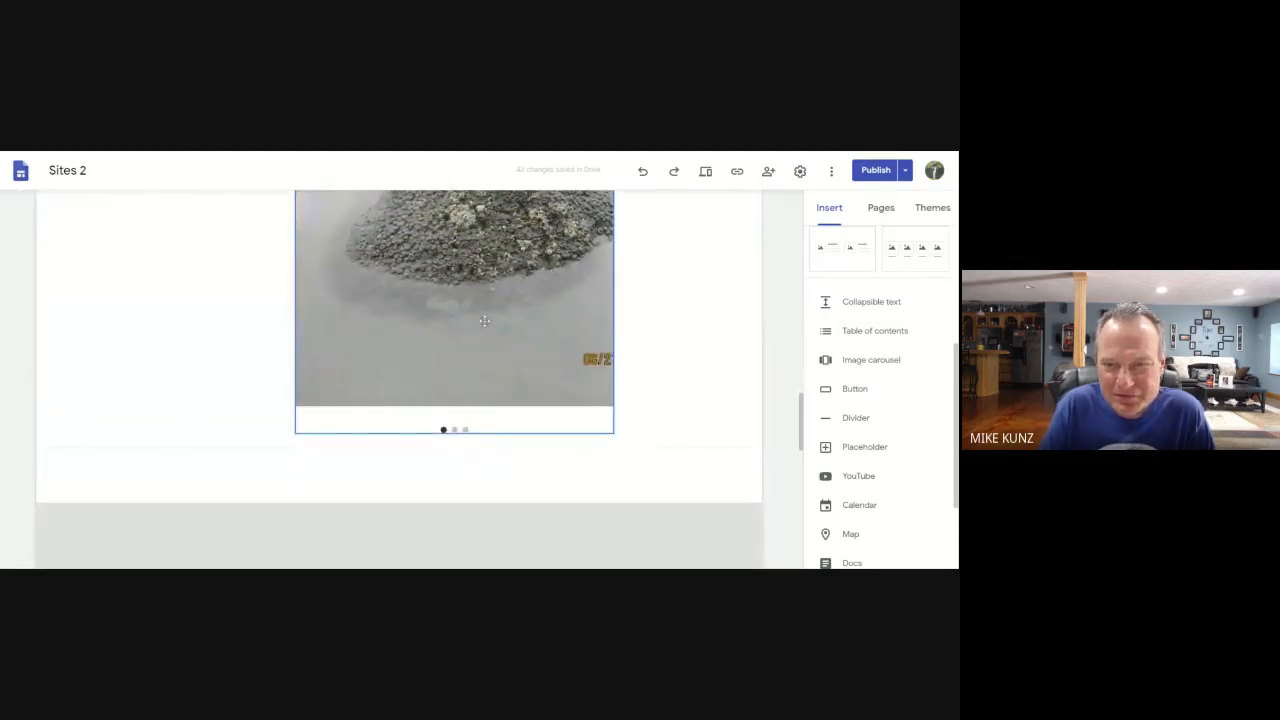
left_click(676, 376)
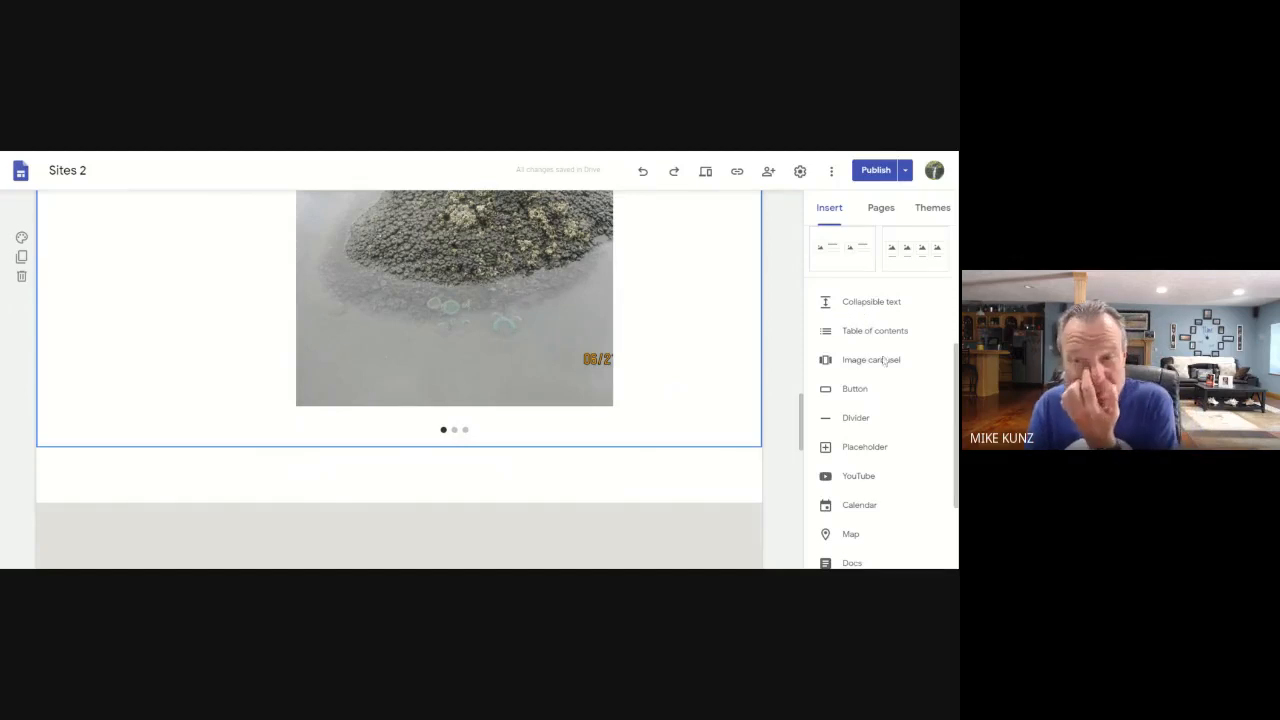
scroll(877, 394, "down", 3)
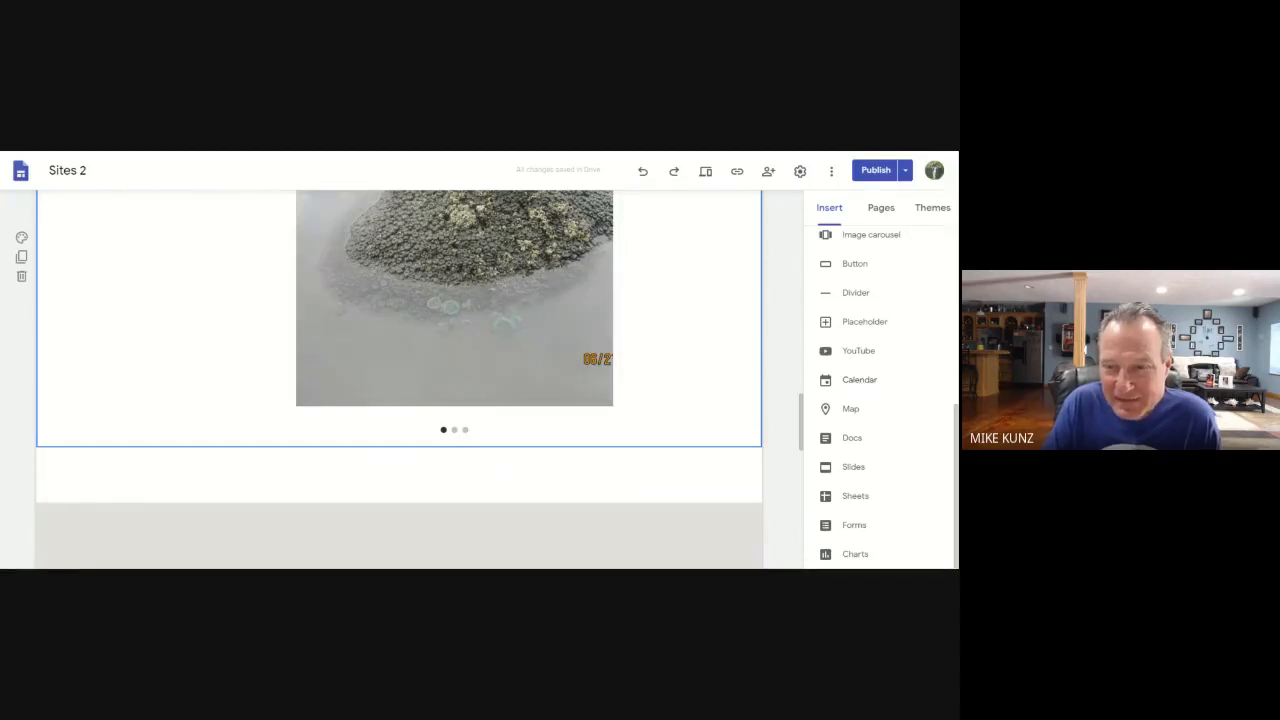
left_click(859, 379)
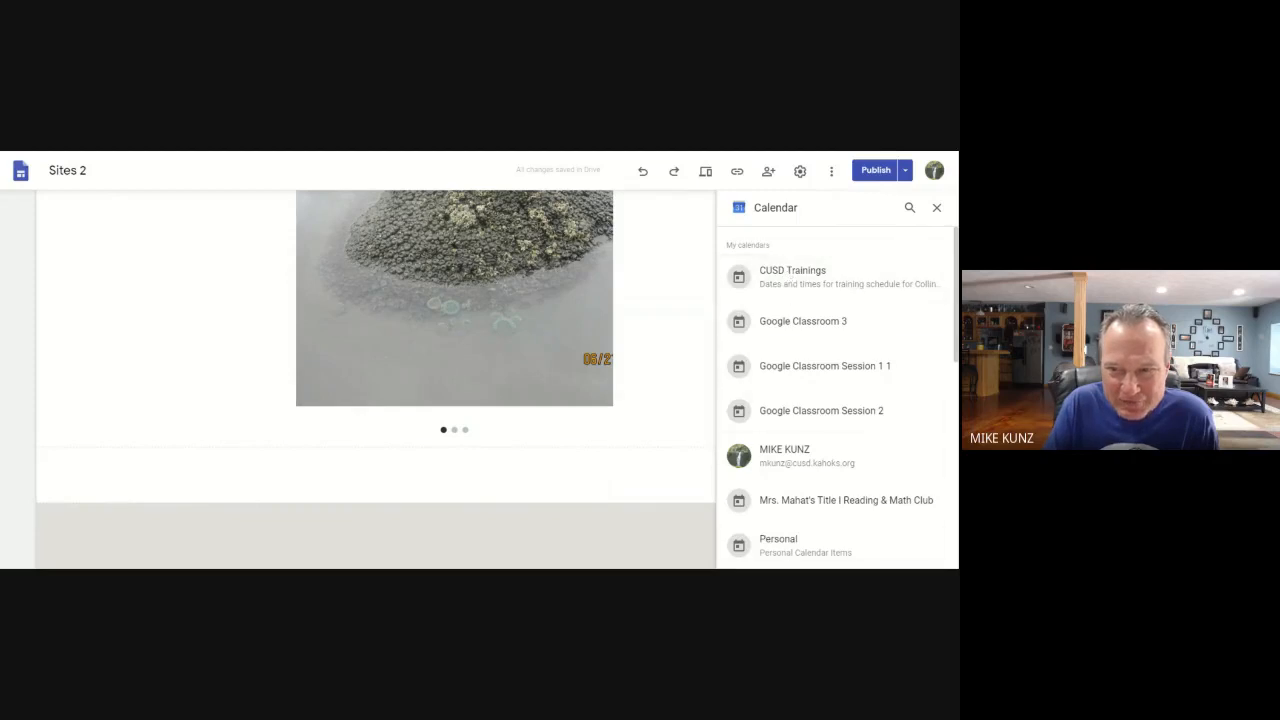
scroll(794, 366, "down", 3)
scroll(794, 368, "down", 2)
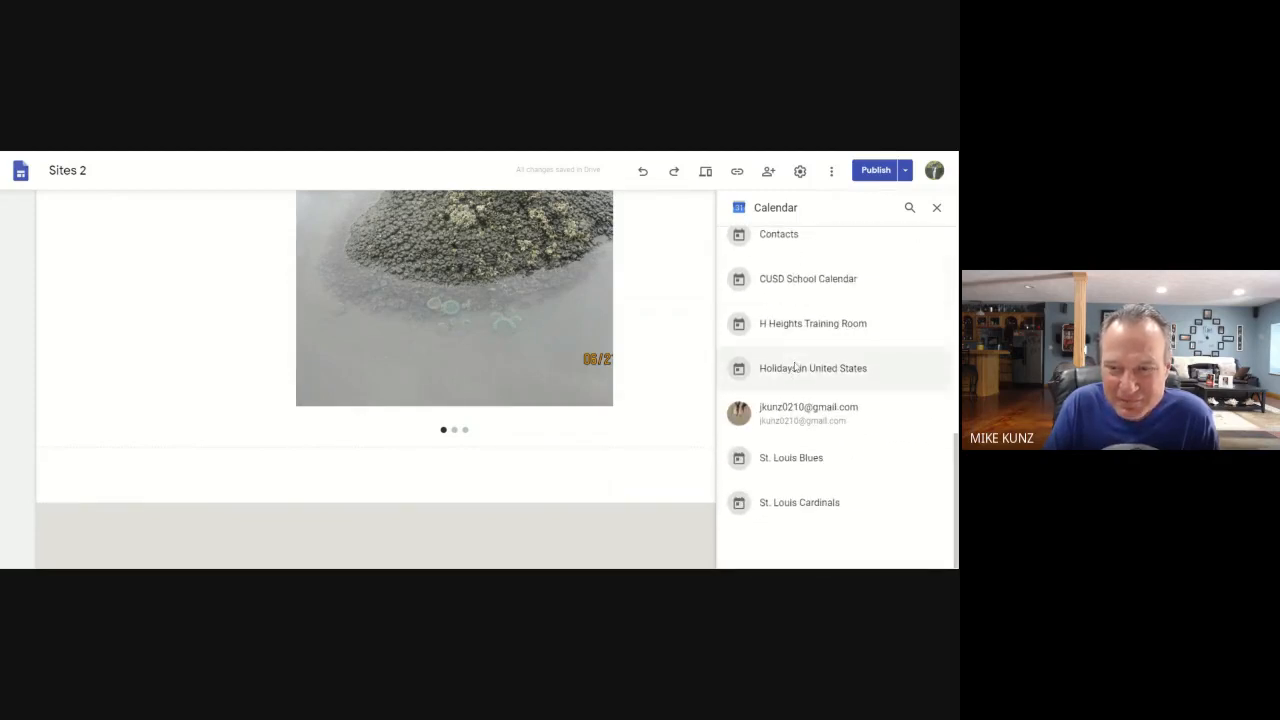
scroll(794, 368, "up", 4)
scroll(795, 367, "up", 2)
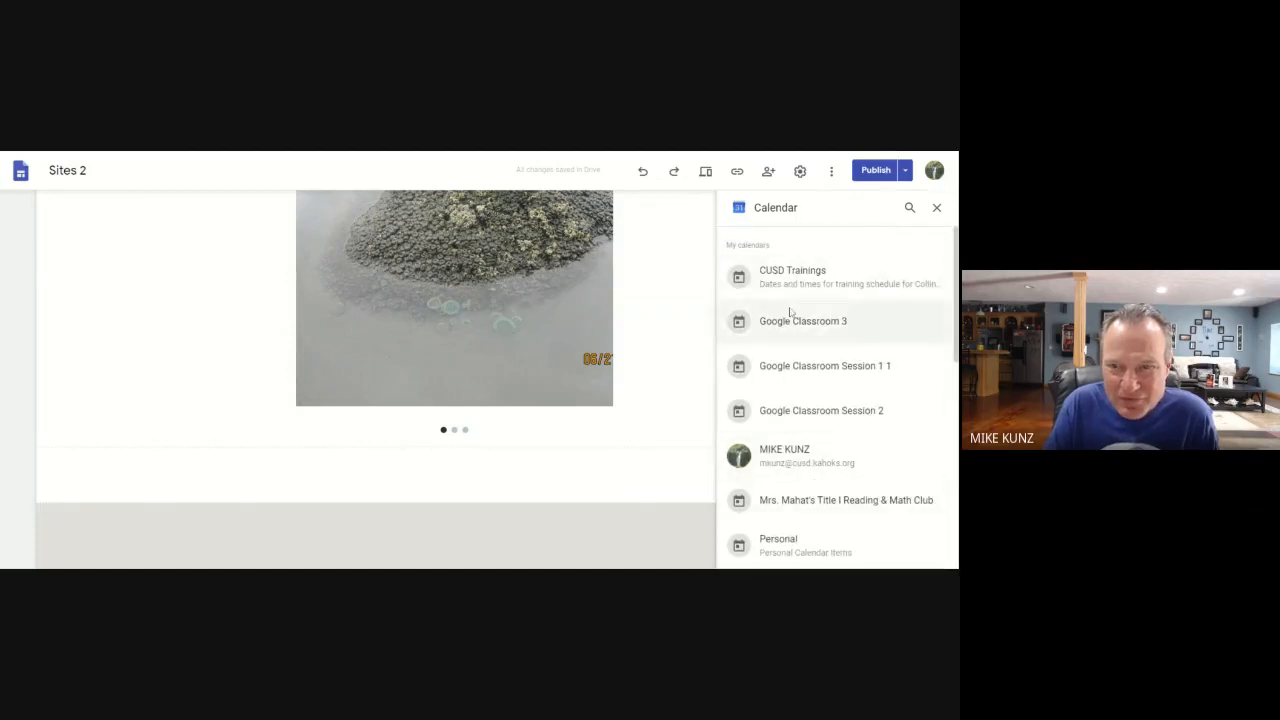
left_click(813, 276)
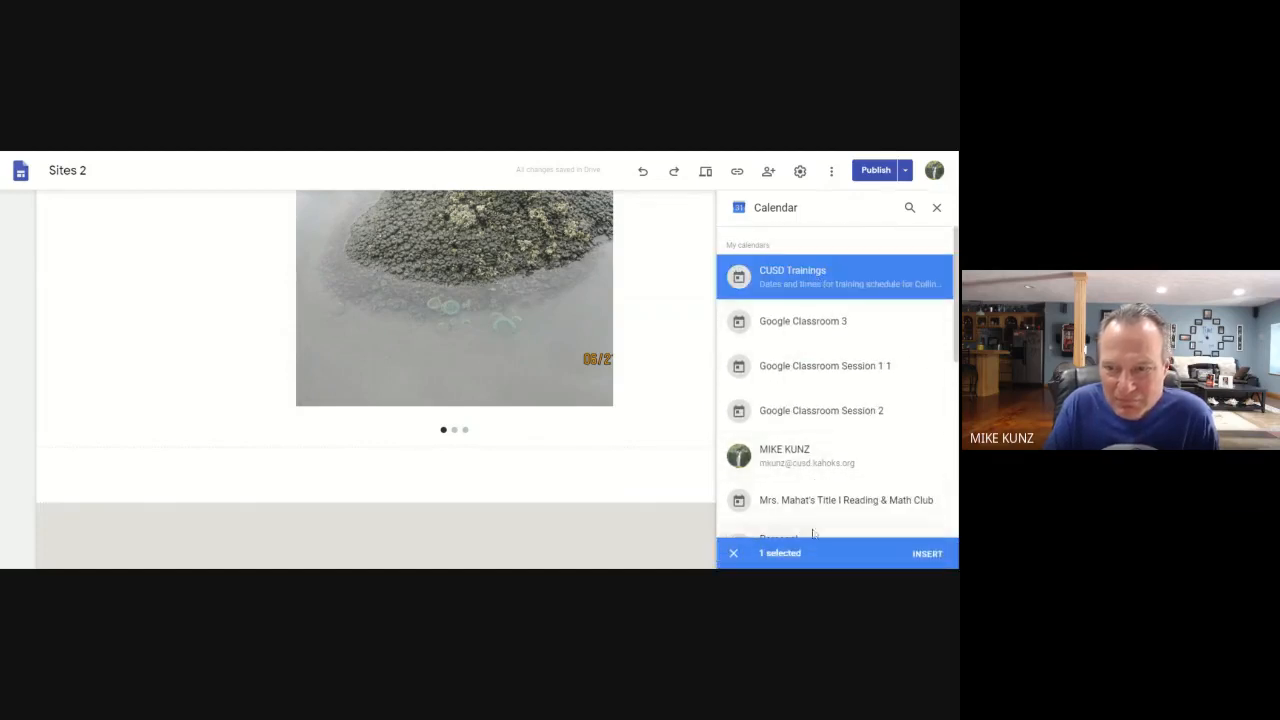
left_click(928, 556)
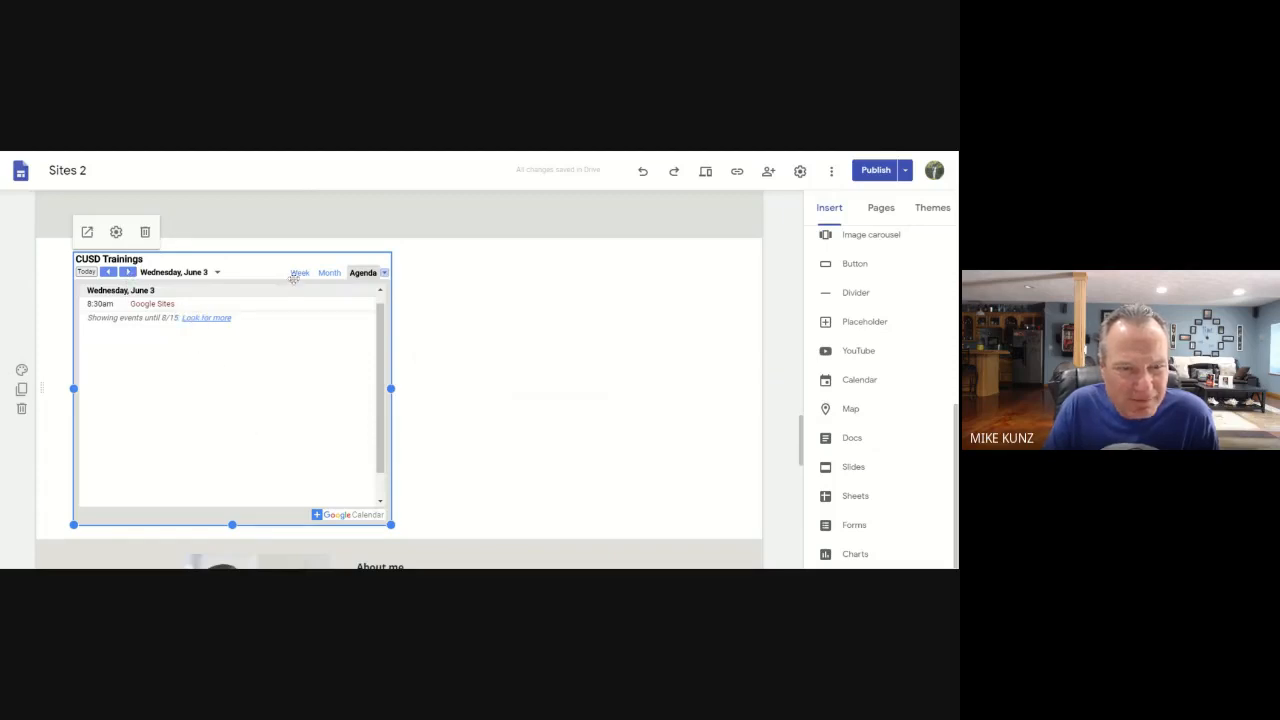
Set the embedded CUSD Trainings calendar's view mode to Month
left_click(116, 232)
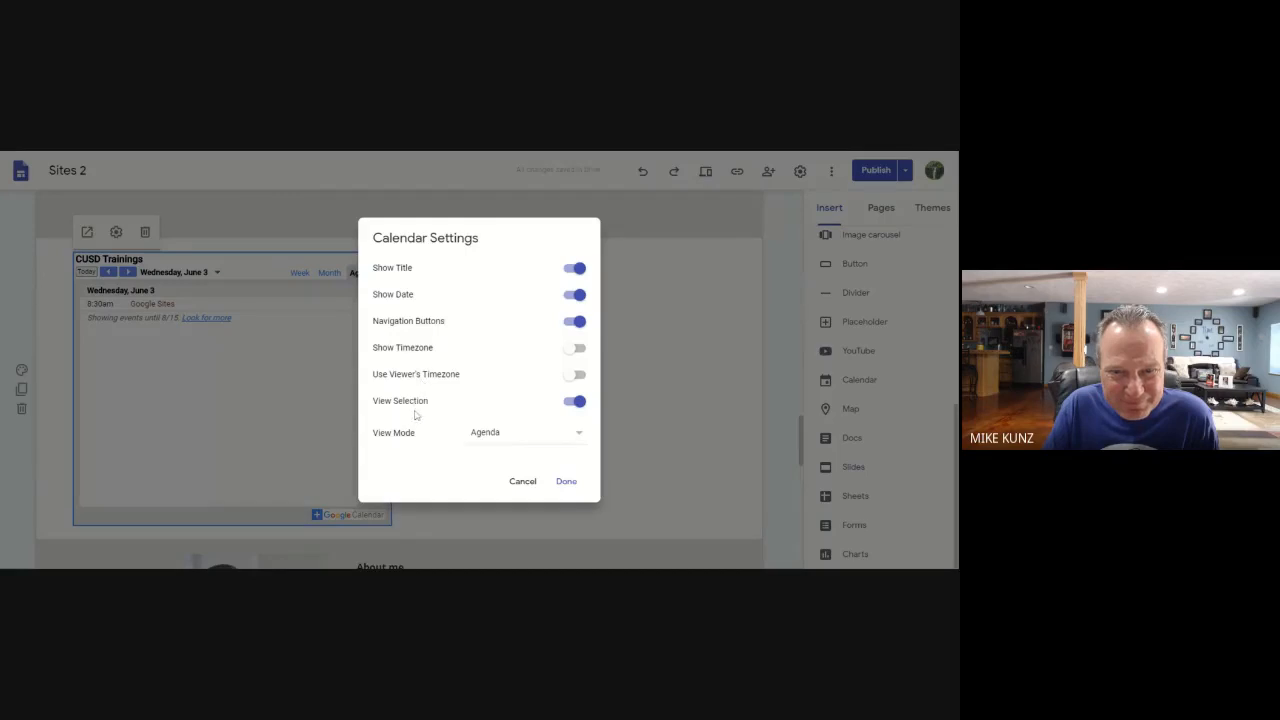
left_click(577, 438)
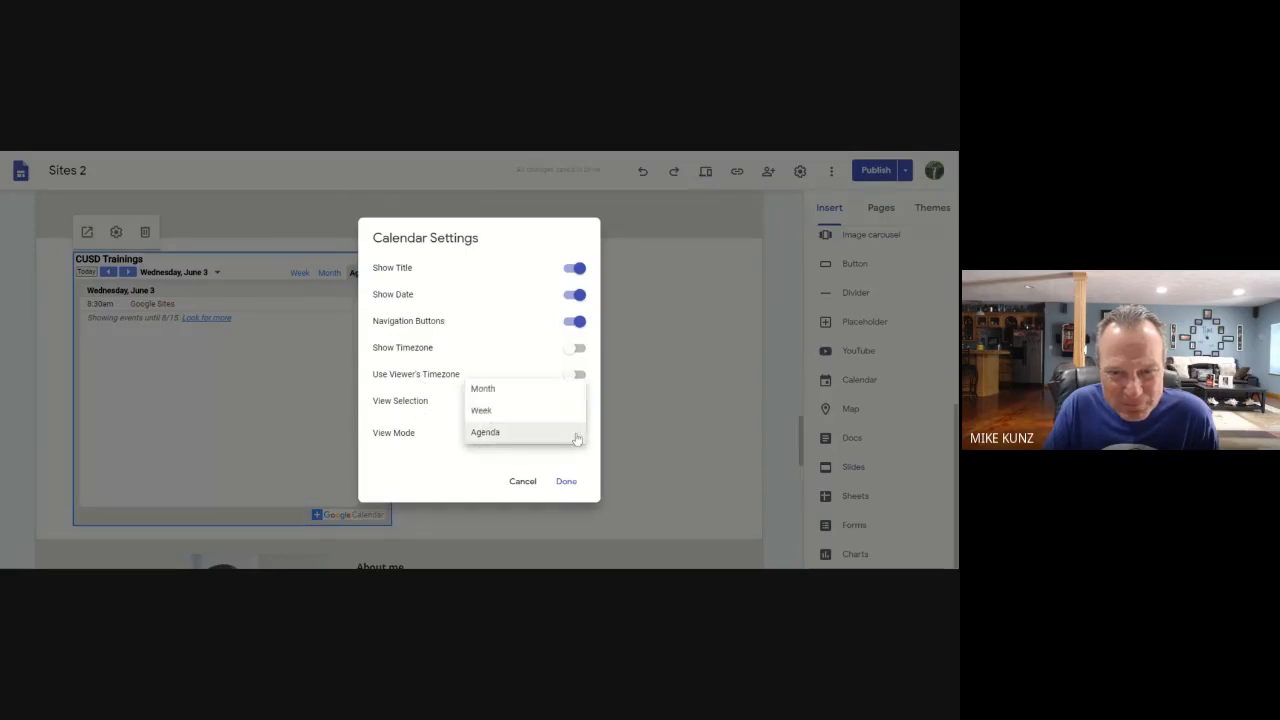
left_click(500, 388)
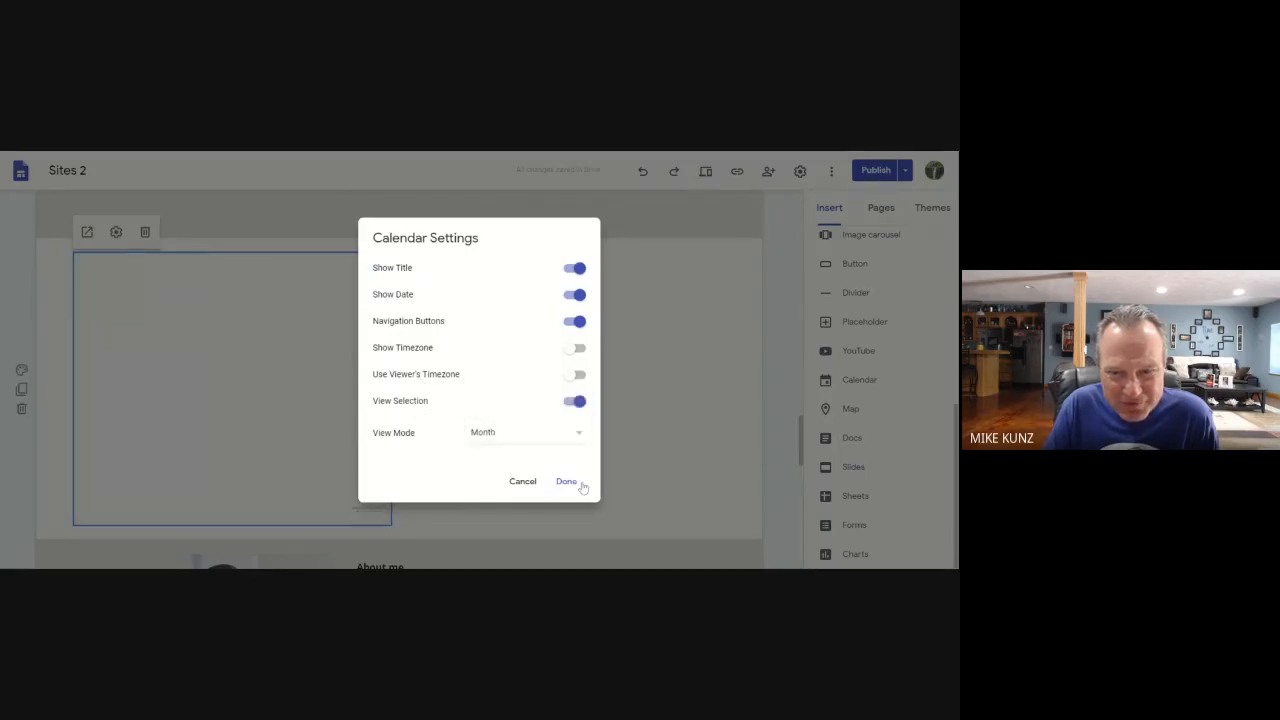
left_click(566, 483)
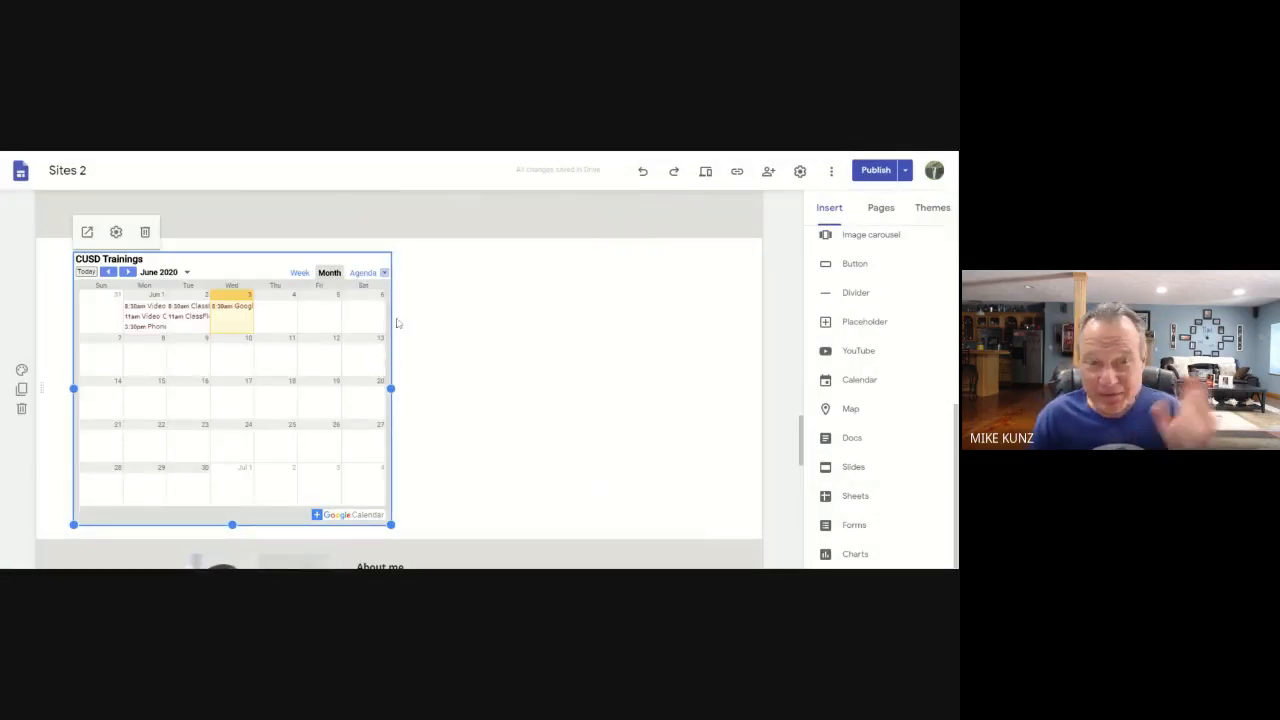
Change the embedded CUSD Trainings calendar's view mode to Week and deselect the calendar
left_click(116, 232)
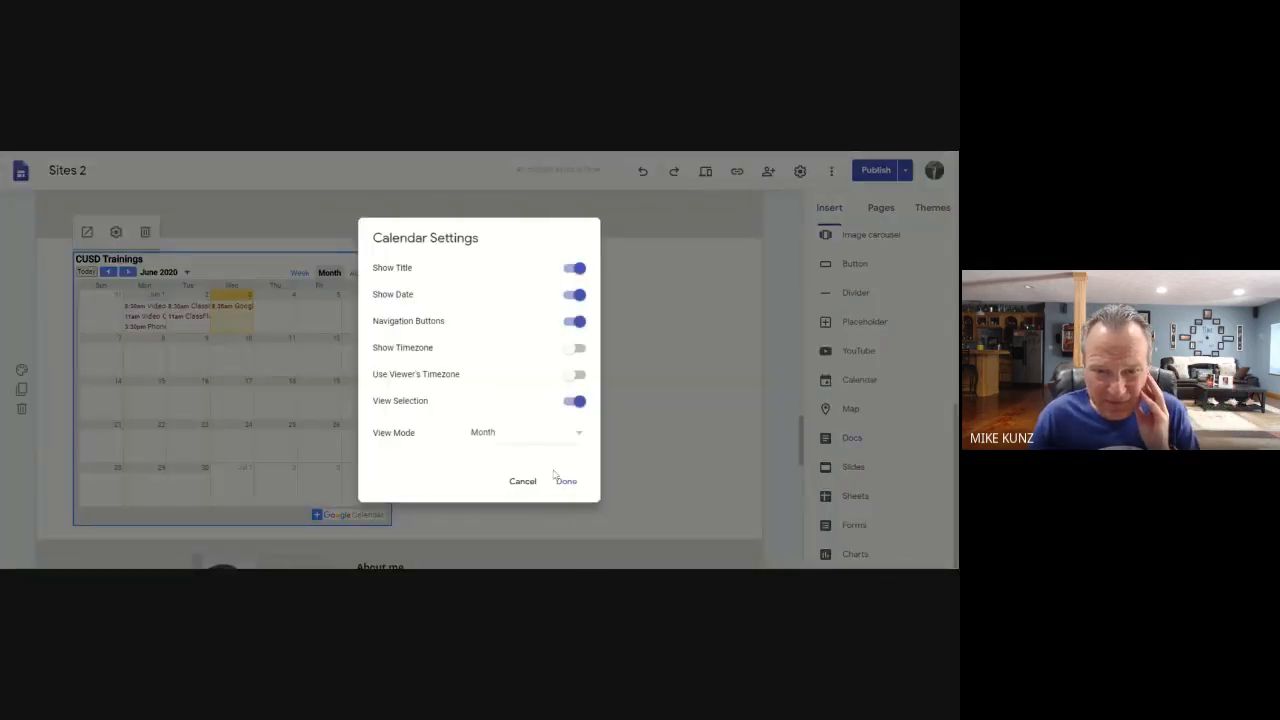
left_click(577, 432)
left_click(531, 451)
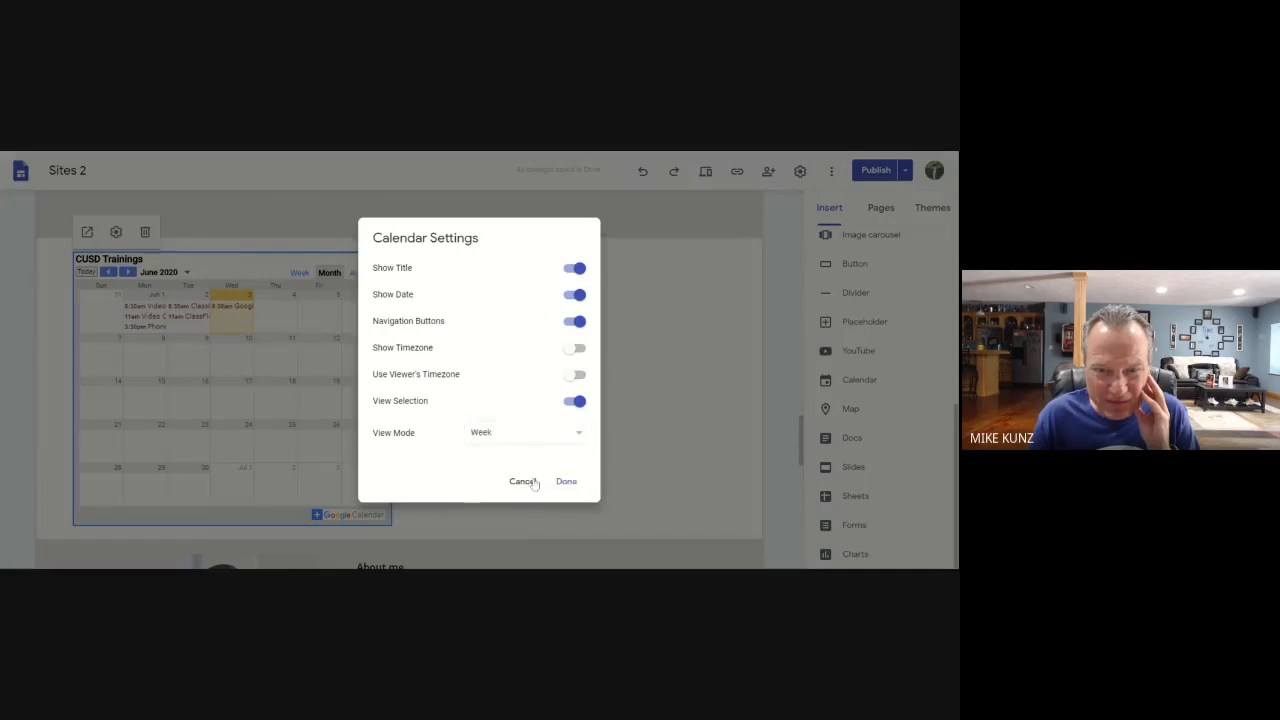
left_click(565, 482)
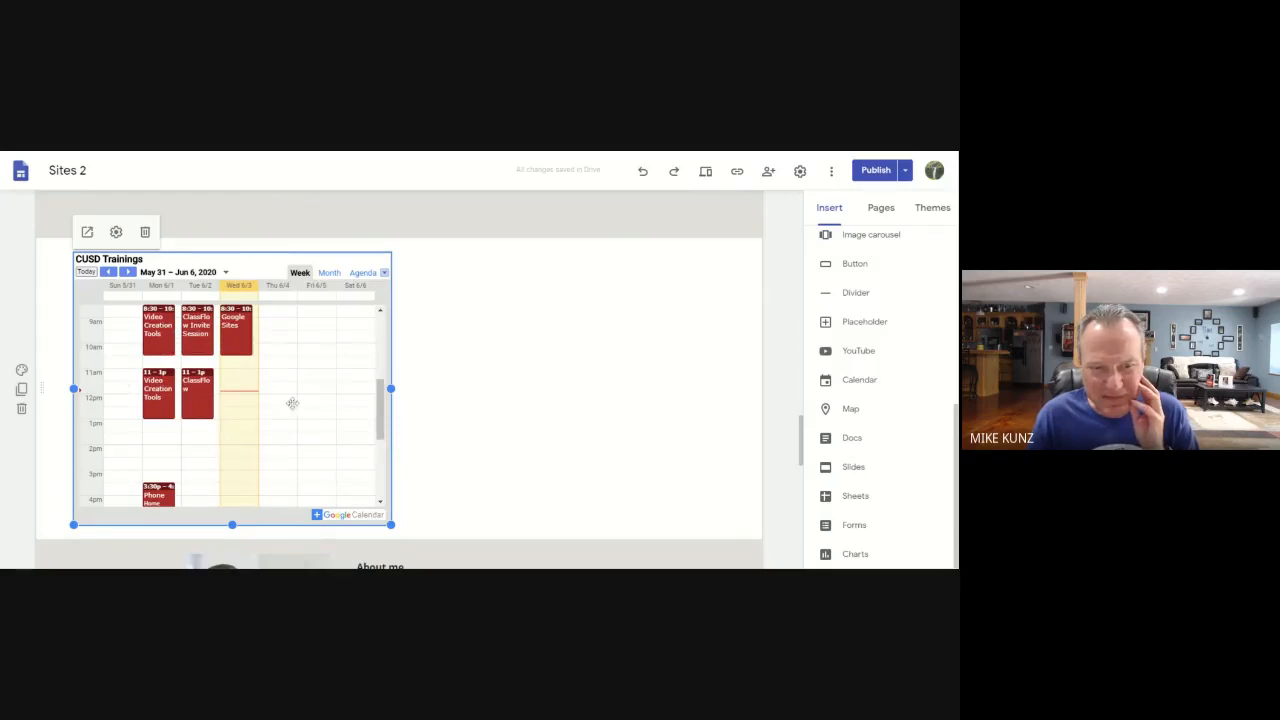
left_click(518, 374)
Preview the site at tablet size and examine the home page down to the calendar and About me section
scroll(607, 342, "up", 3)
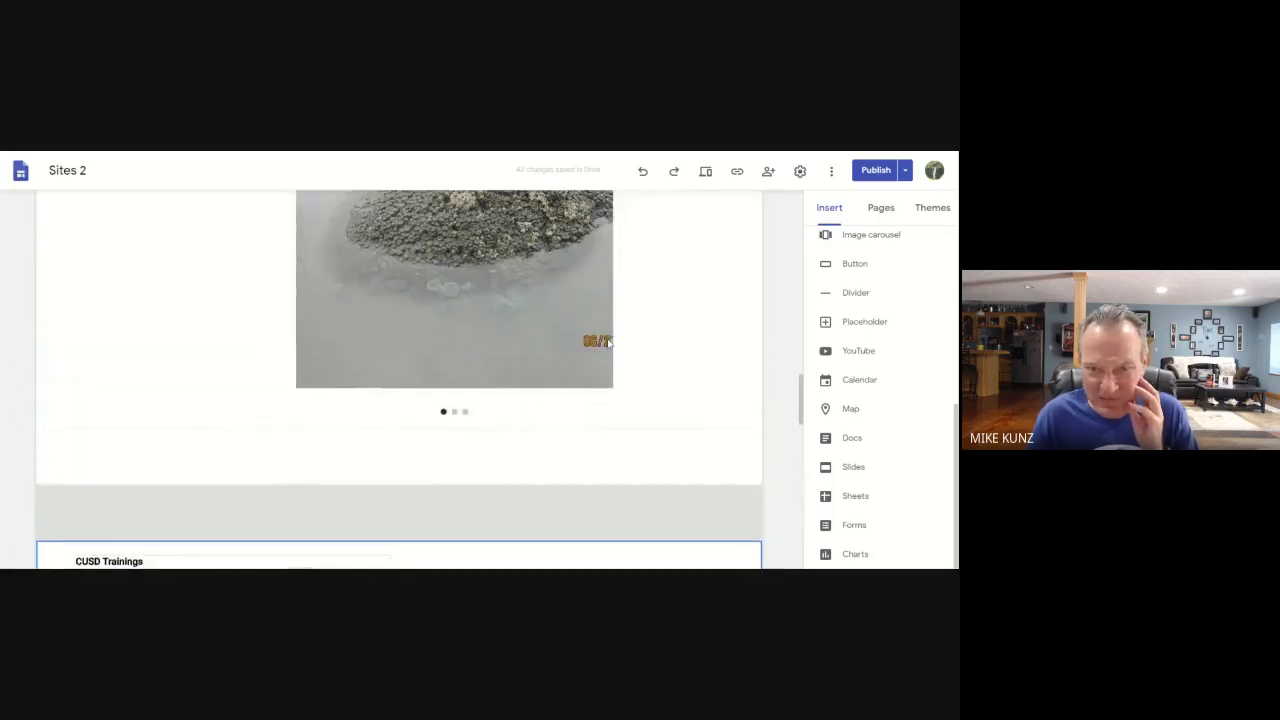
scroll(607, 342, "down", 5)
scroll(607, 343, "up", 1)
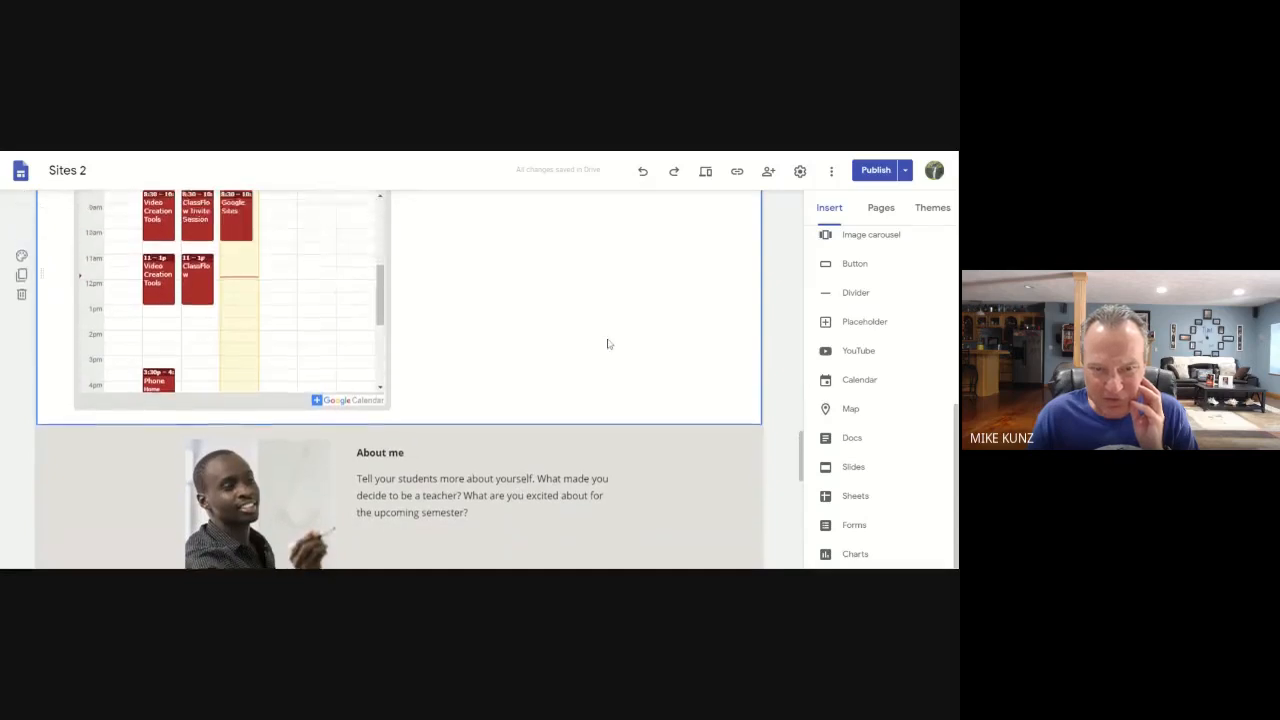
scroll(550, 315, "up", 3)
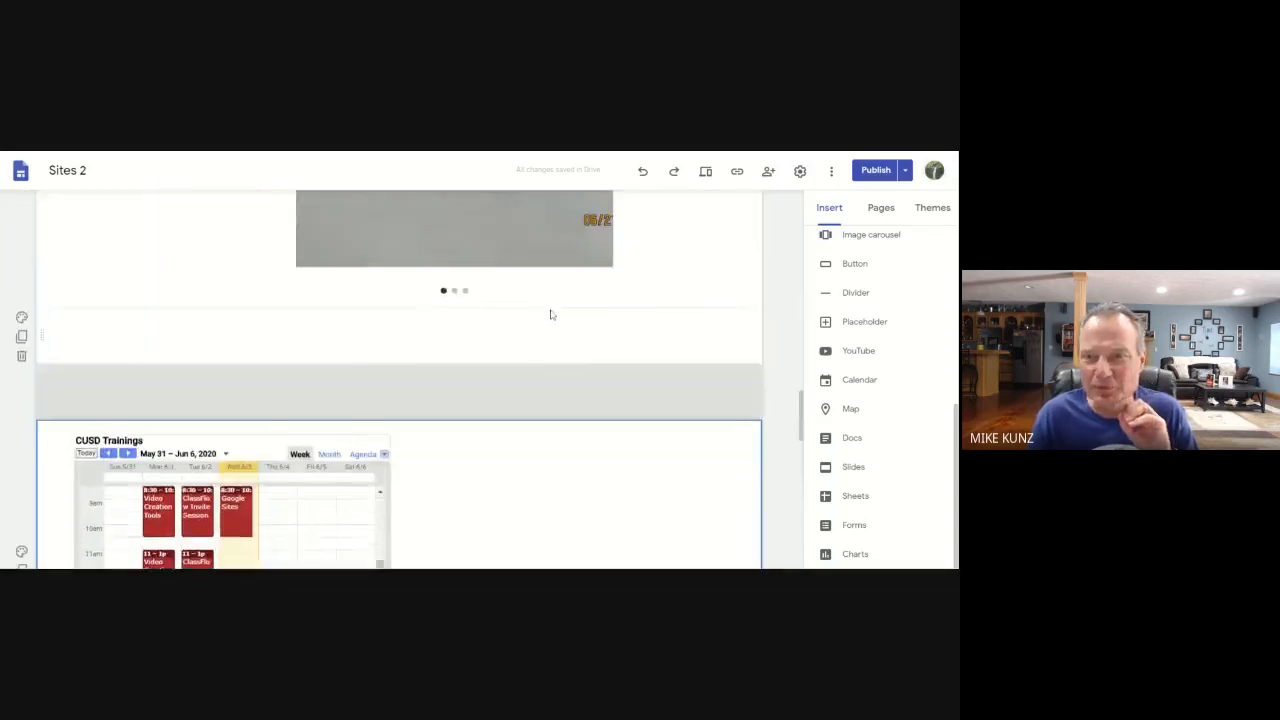
scroll(550, 315, "up", 3)
left_click(706, 172)
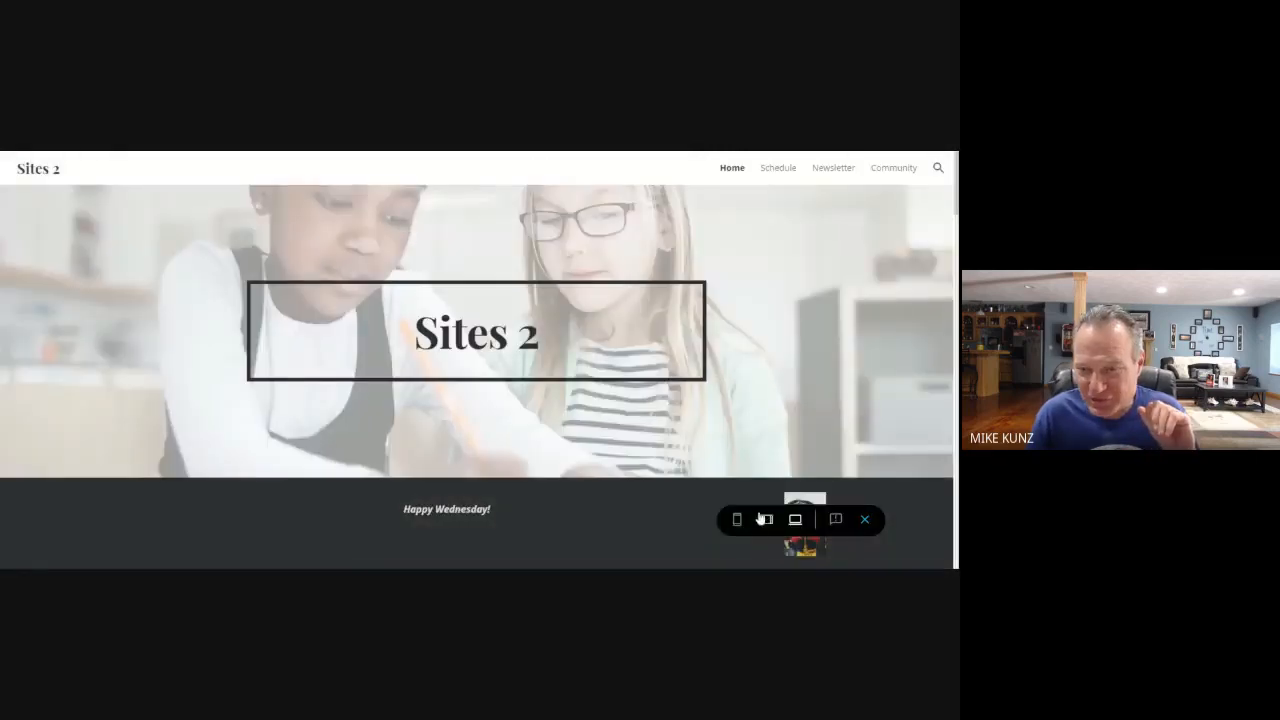
left_click(764, 522)
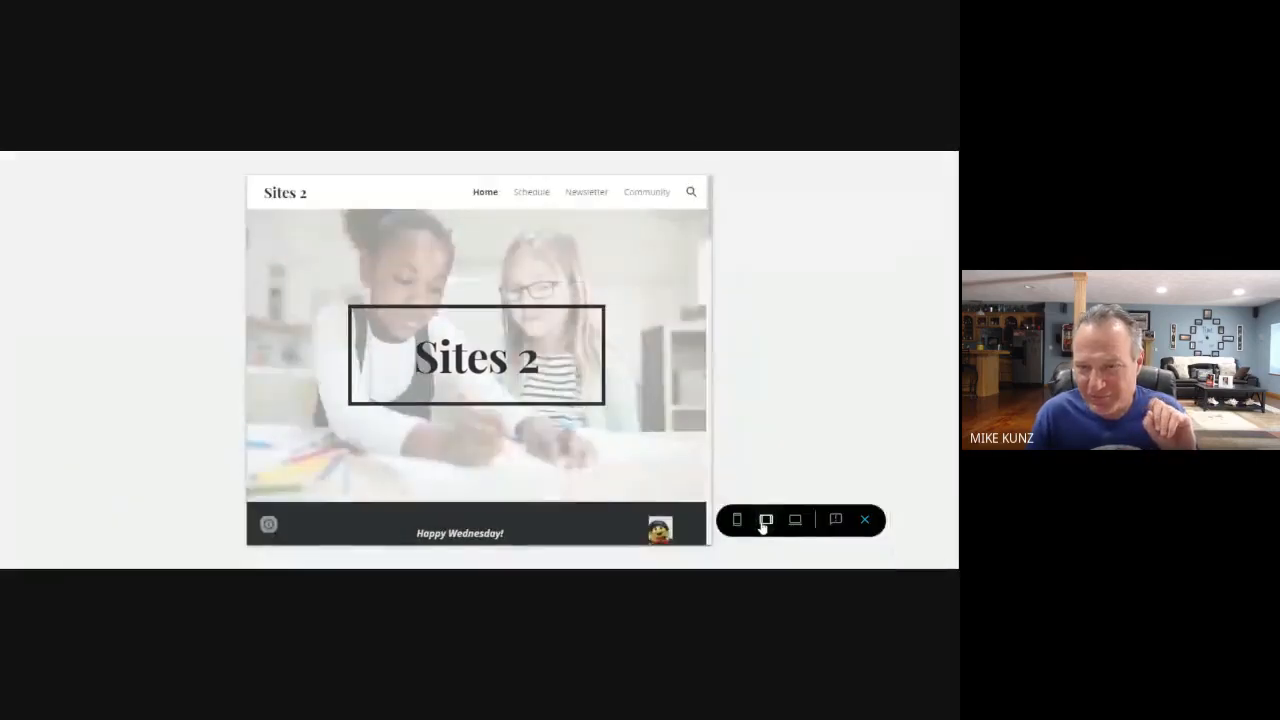
scroll(640, 378, "down", 5)
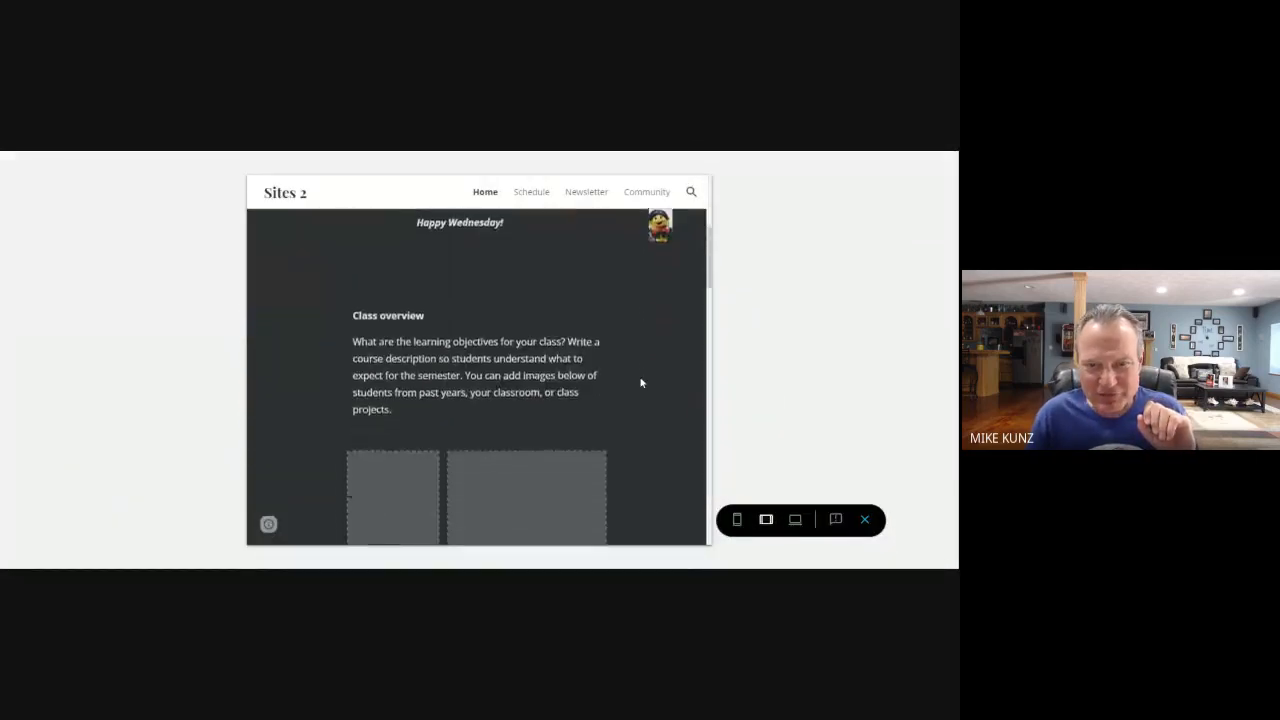
scroll(641, 381, "down", 10)
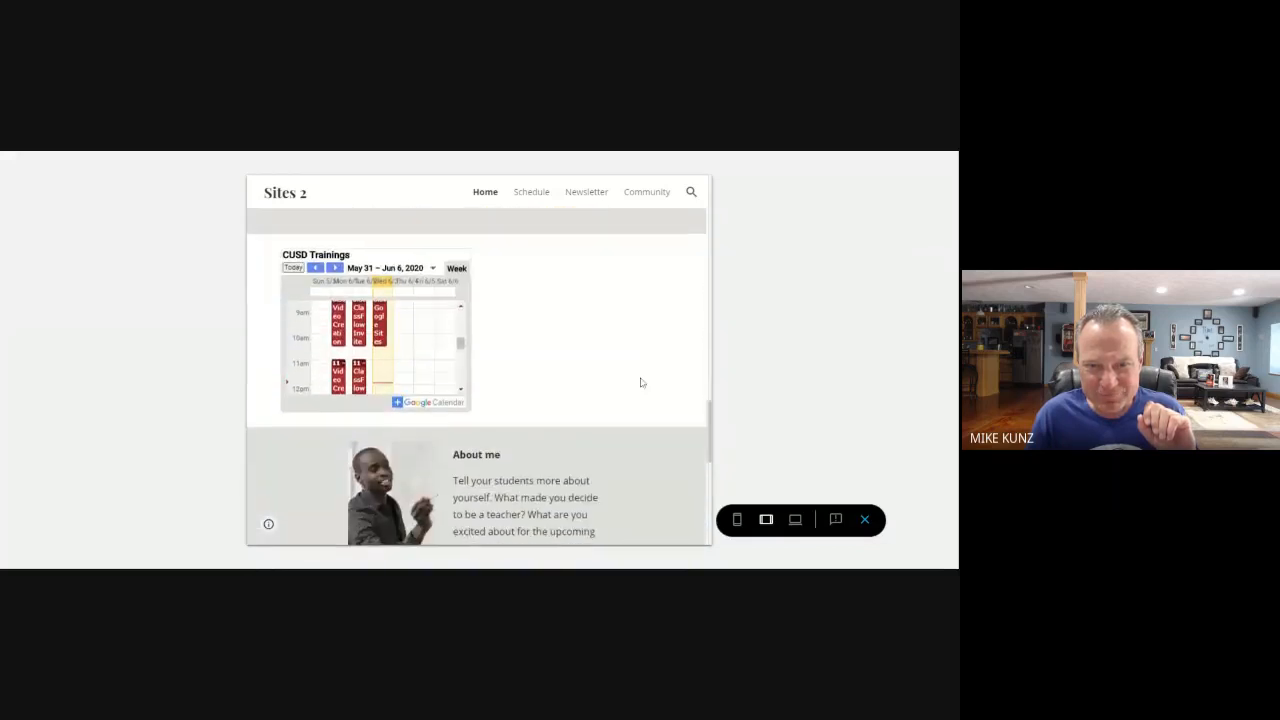
Preview the home page at phone size, check the carousel and calendar, and exit the preview
left_click(733, 520)
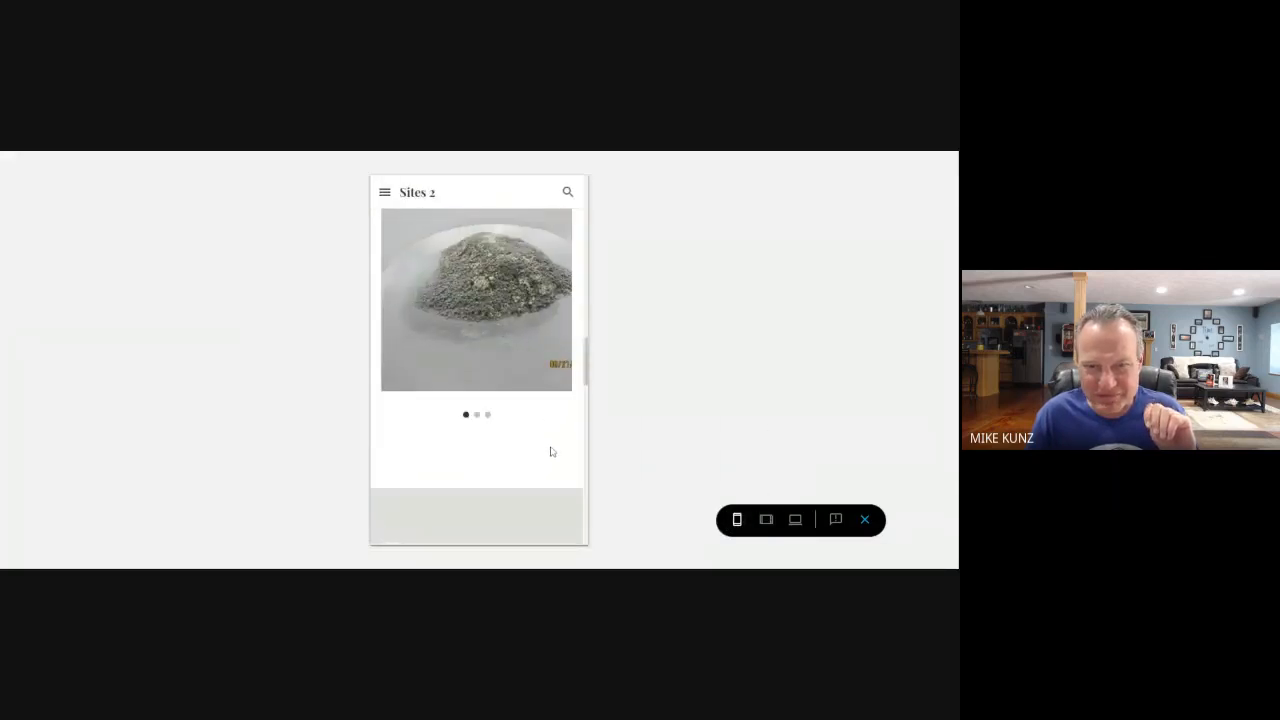
scroll(550, 452, "down", 5)
scroll(550, 450, "up", 3)
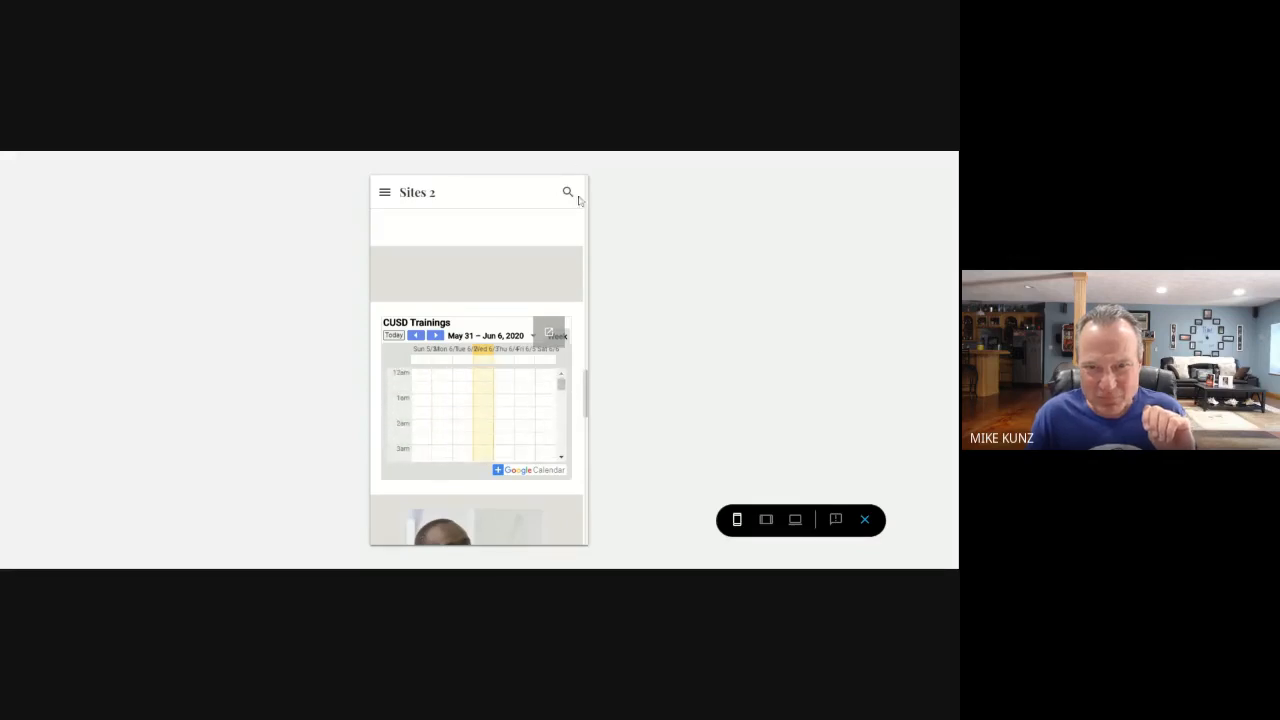
left_click(865, 519)
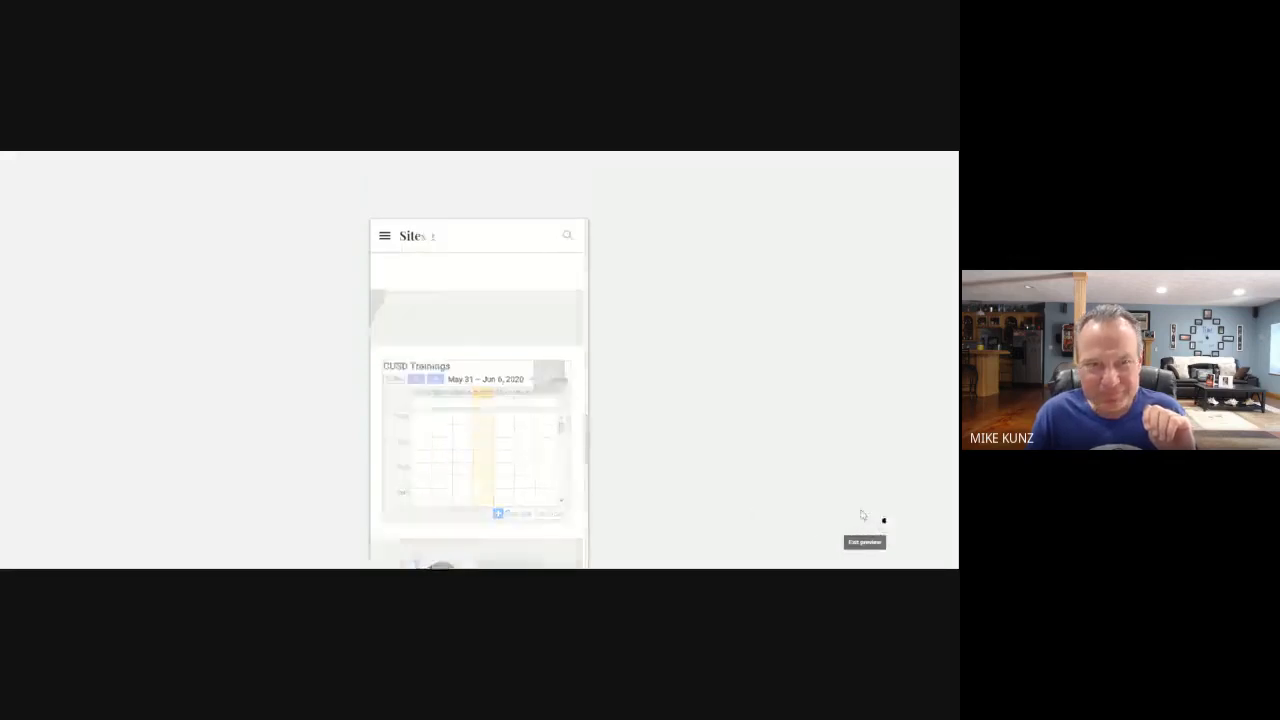
Return to the class photo on the home page and switch to the Google Meet call window
scroll(675, 321, "up", 3)
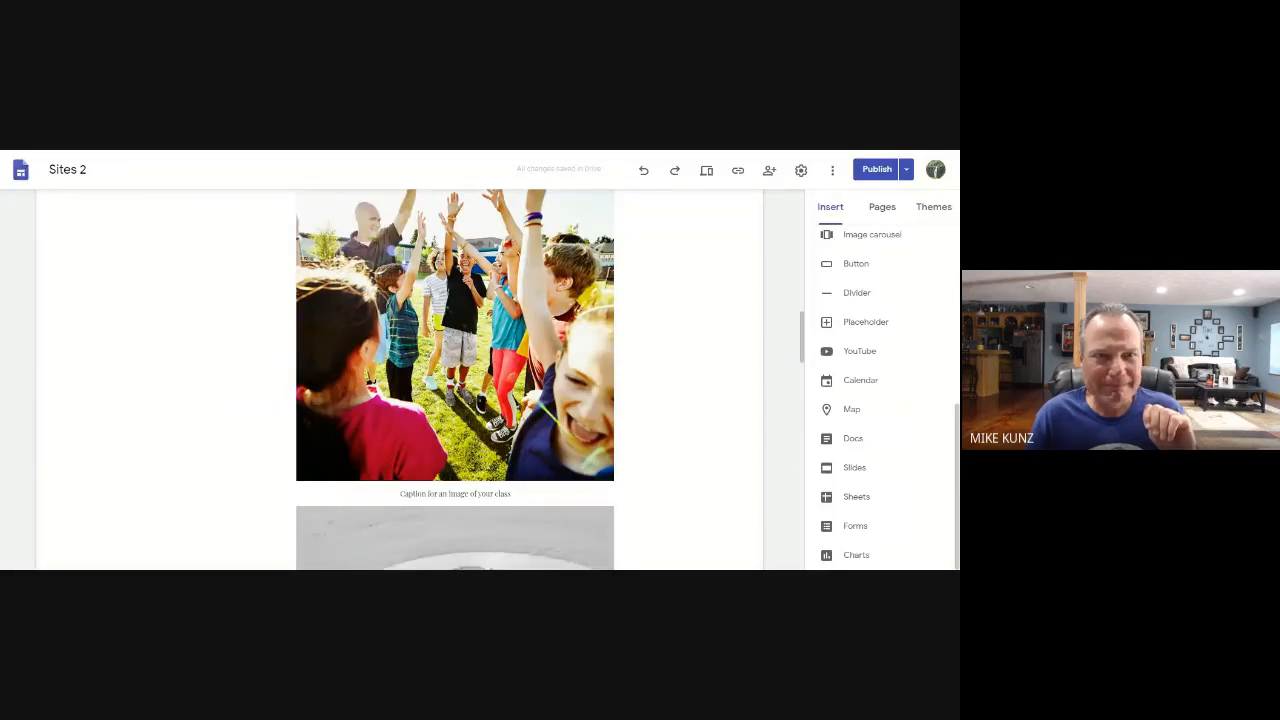
key("alt+Tab")
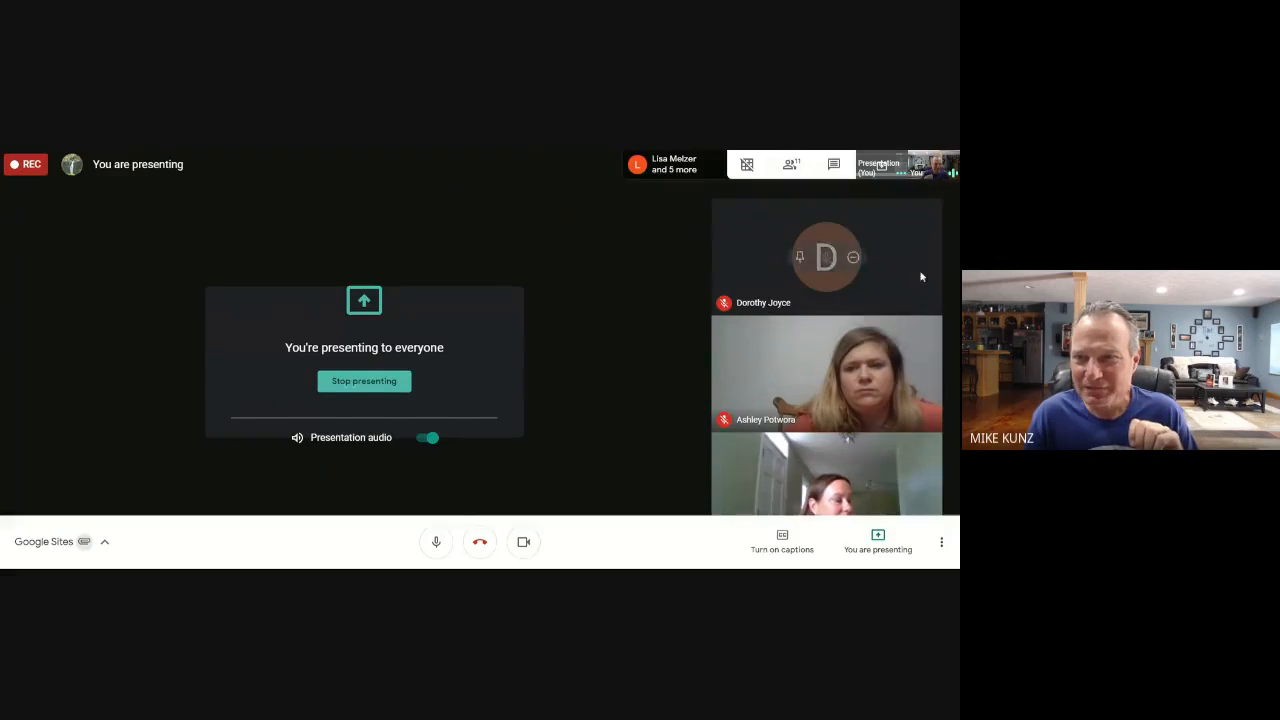